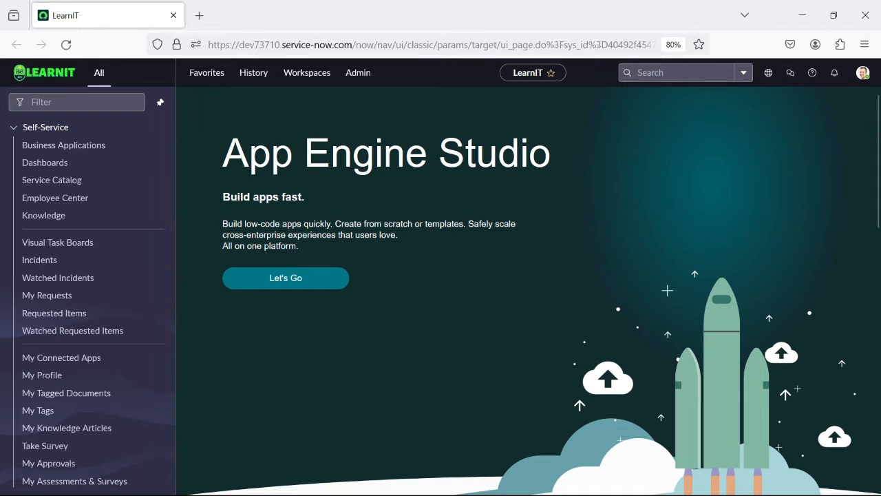
Filter the application navigator for "report" and open the View / Run list under Reports
{"action": "left_click", "coordinate": [76, 102]}
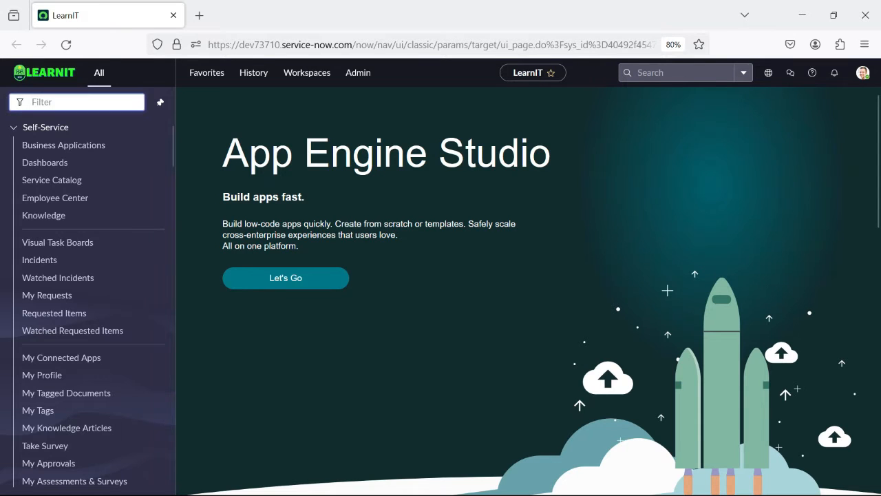
{"action": "type", "text": "repo"}
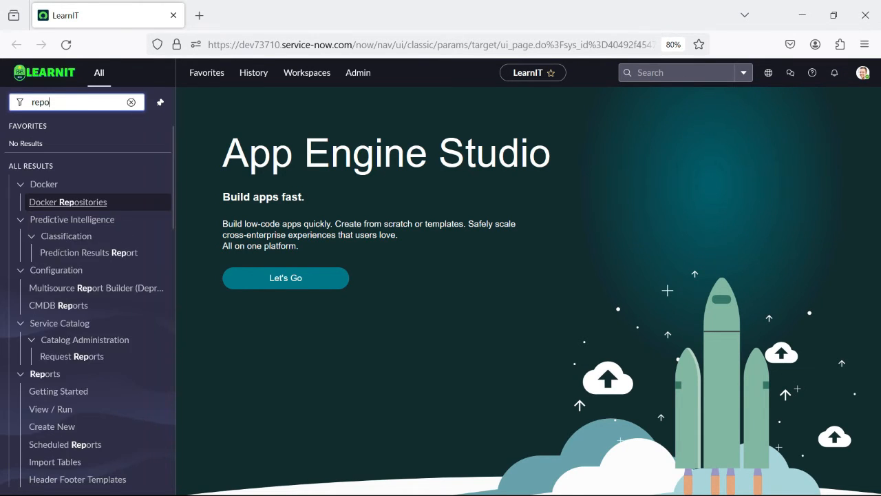
{"action": "type", "text": "rt"}
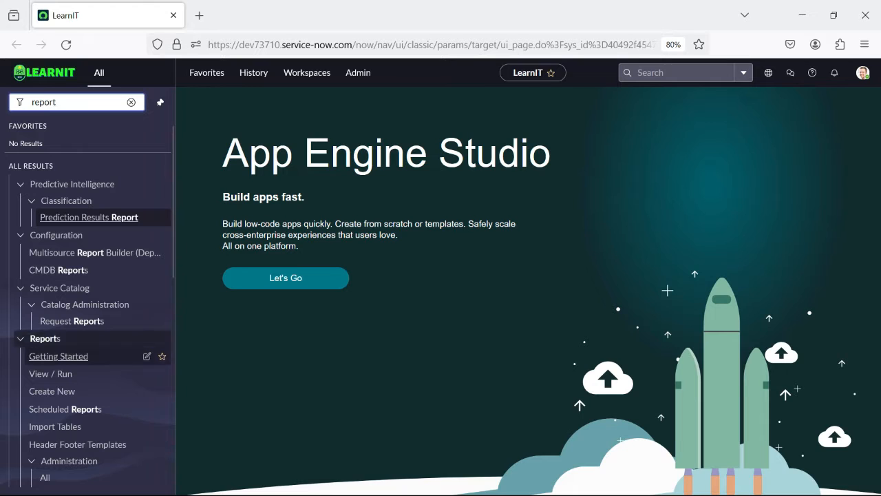
{"action": "scroll", "coordinate": [82, 309], "scroll_direction": "down", "scroll_amount": 3}
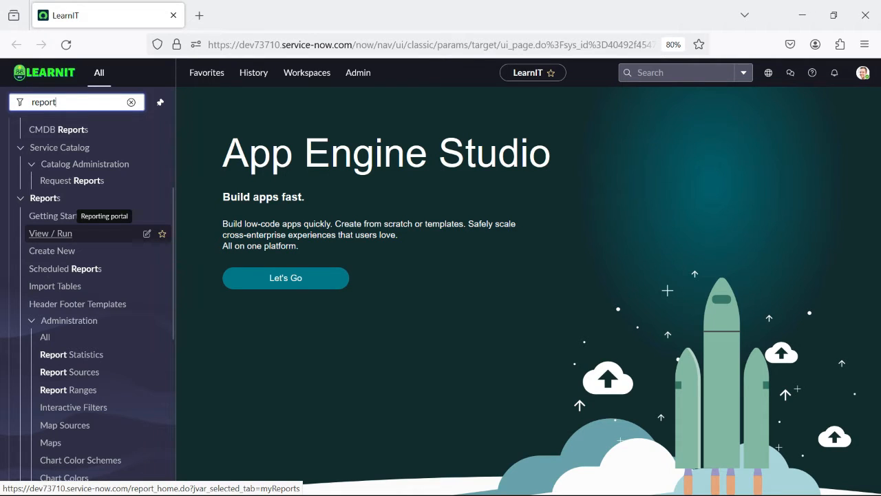
{"action": "left_click", "coordinate": [62, 233]}
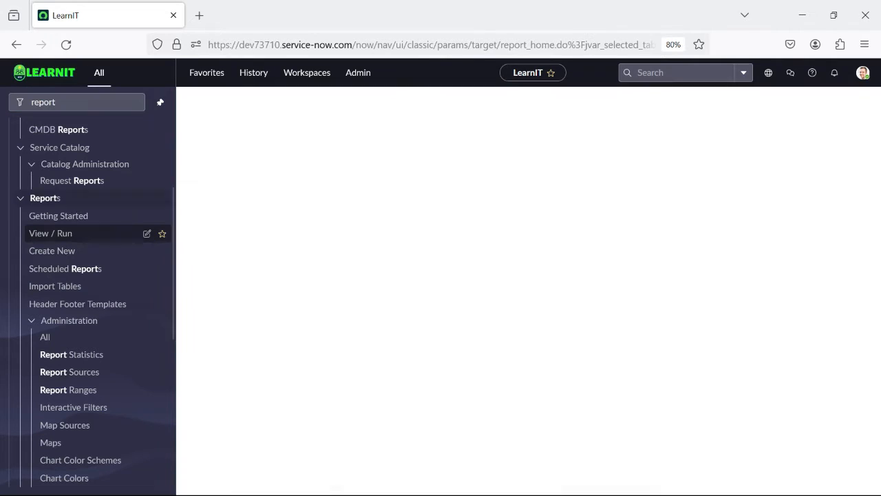
Start a new report from the reports list and name it "Incident Report"
{"action": "scroll", "coordinate": [441, 306], "scroll_direction": "down", "scroll_amount": 5}
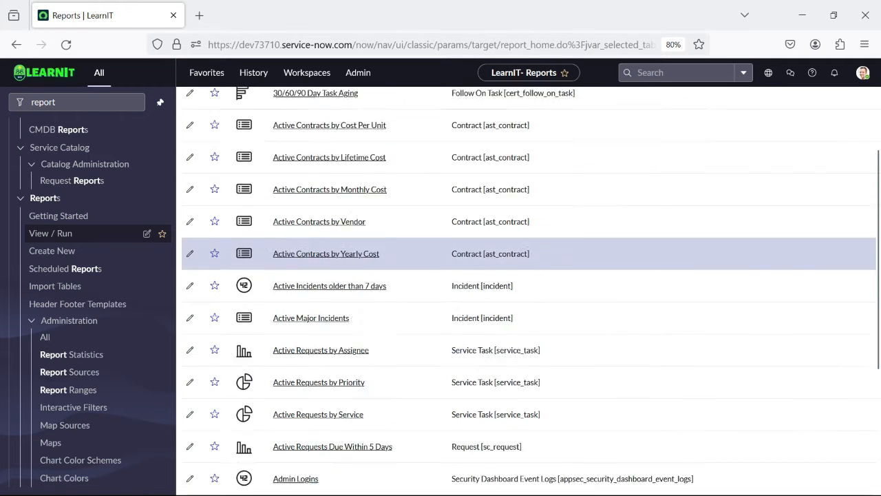
{"action": "scroll", "coordinate": [440, 307], "scroll_direction": "up", "scroll_amount": 5}
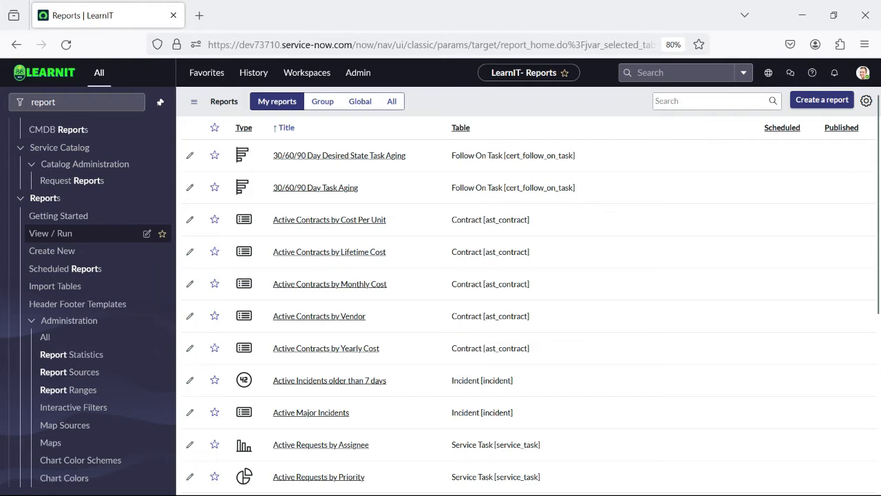
{"action": "left_click", "coordinate": [822, 100]}
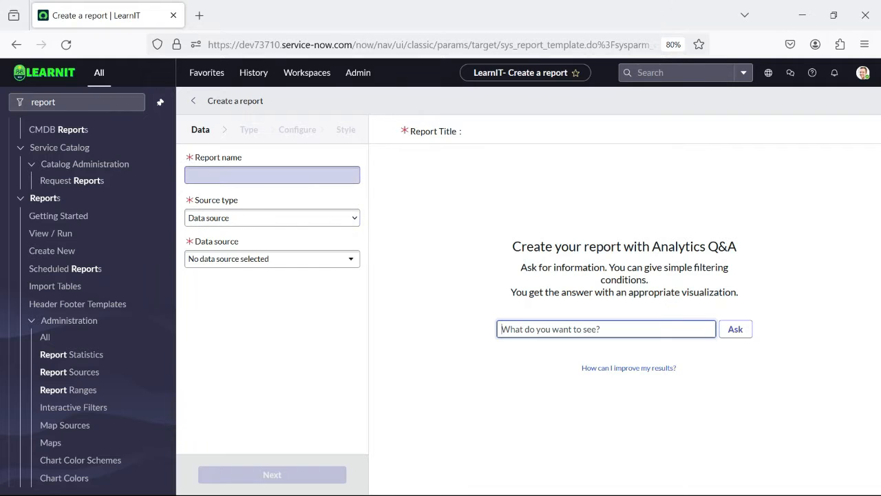
{"action": "left_click", "coordinate": [272, 175]}
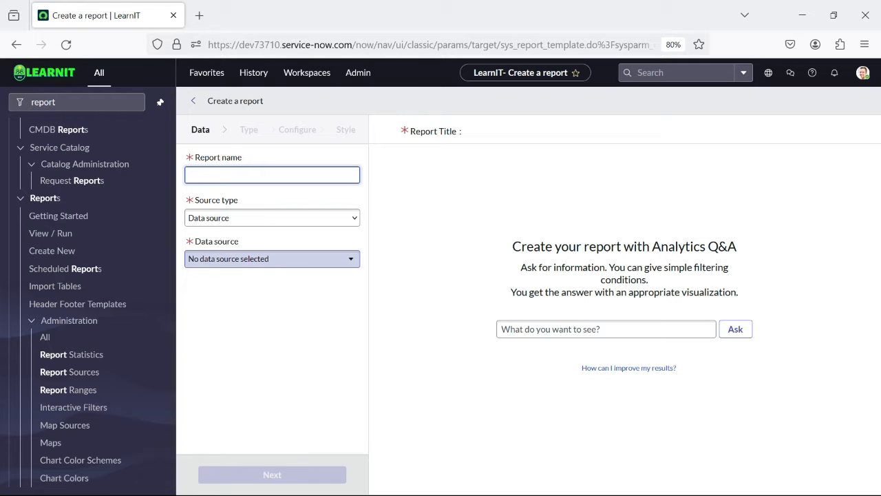
{"action": "left_click", "coordinate": [272, 258]}
{"action": "left_click", "coordinate": [272, 175]}
{"action": "left_click", "coordinate": [272, 175]}
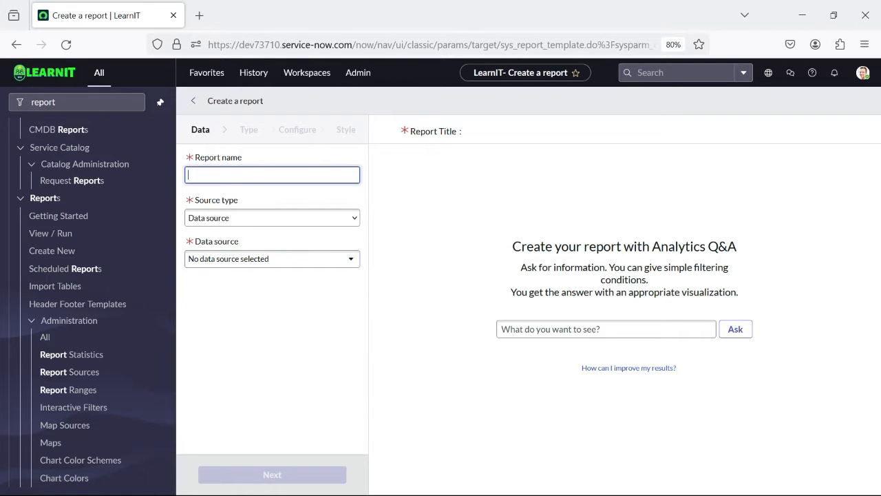
{"action": "type", "text": "Incident Re"}
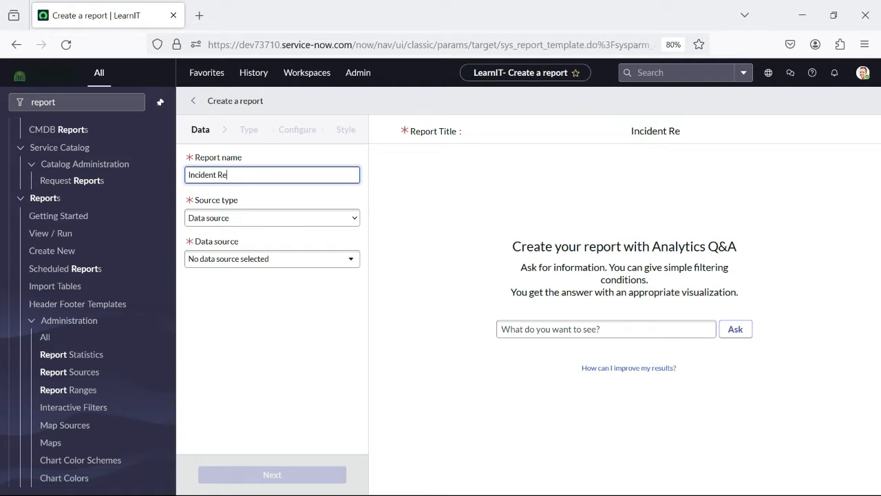
{"action": "type", "text": "port"}
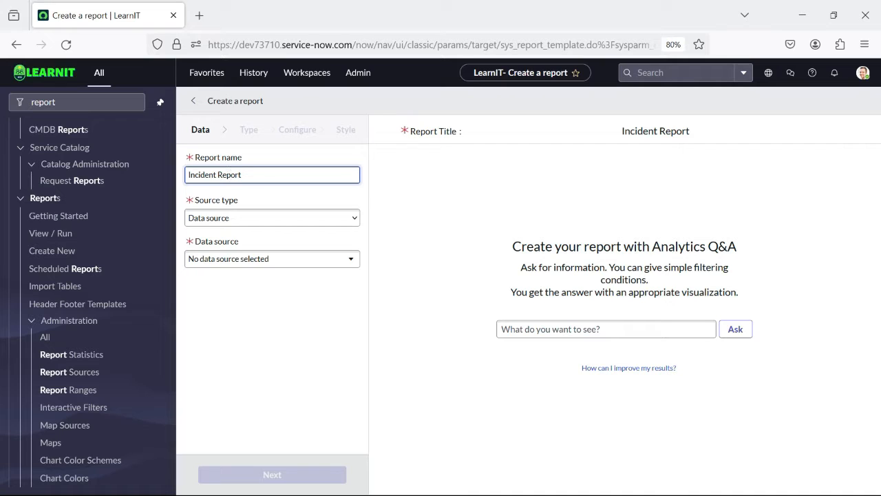
{"action": "left_click", "coordinate": [217, 174]}
{"action": "type", "text": "P"}
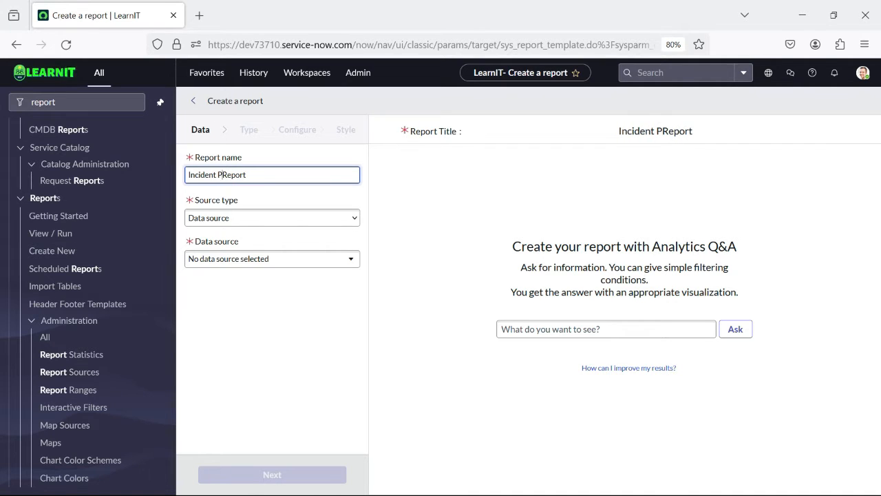
{"action": "type", "text": "1"}
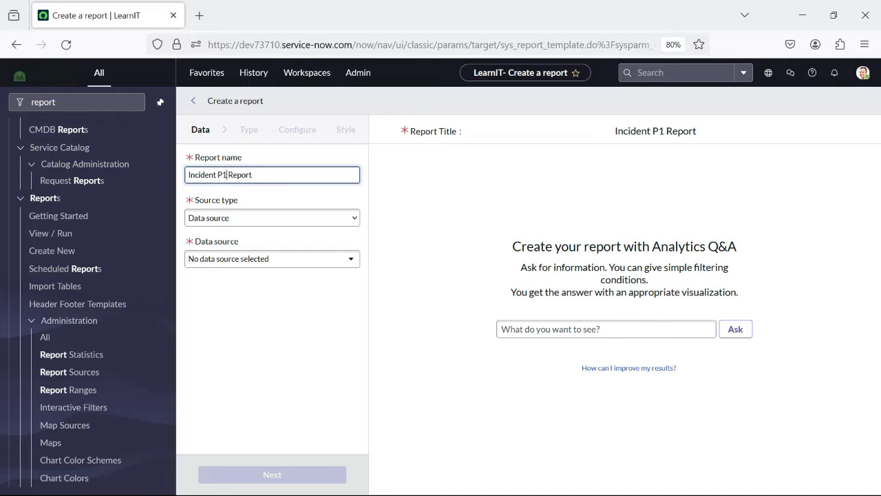
{"action": "key", "text": "BackSpace"}
{"action": "key", "text": "BackSpace"}
{"action": "key", "text": "BackSpace"}
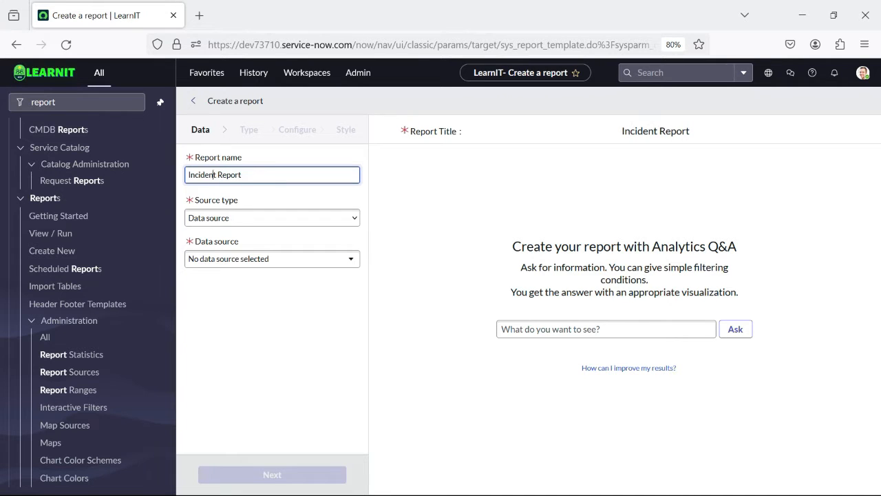
Add the prefix "P1" to the report name so it reads "P1 Incident Report"
{"action": "type", "text": "P1"}
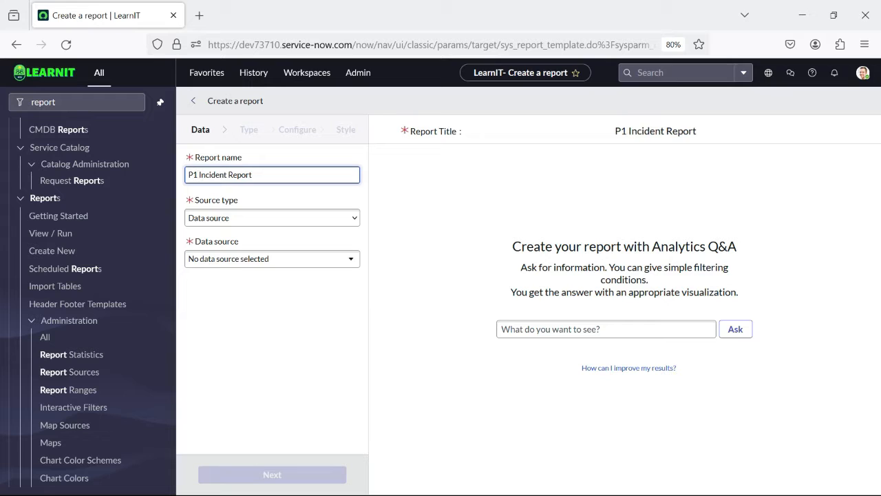
{"action": "left_click", "coordinate": [253, 175]}
Set the report's source type to Table and choose Incident [incident] as the table
{"action": "left_click", "coordinate": [272, 218]}
{"action": "left_click", "coordinate": [207, 250]}
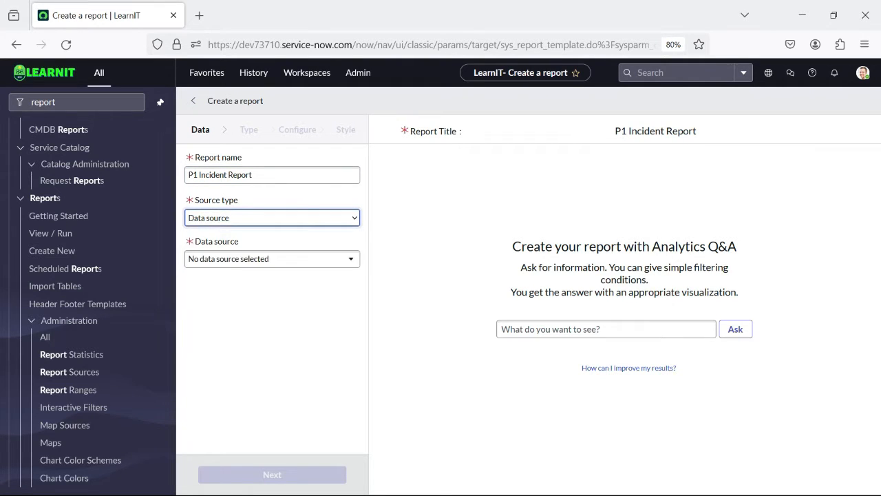
{"action": "left_click", "coordinate": [271, 259]}
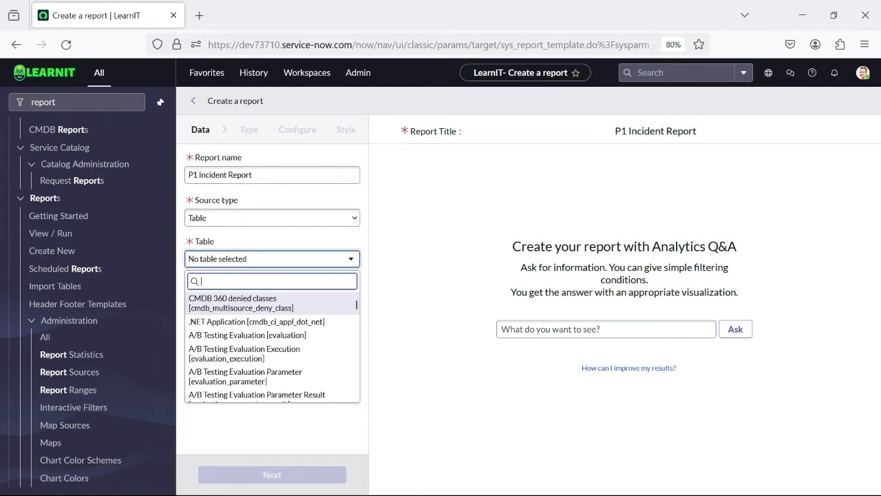
{"action": "type", "text": "incident"}
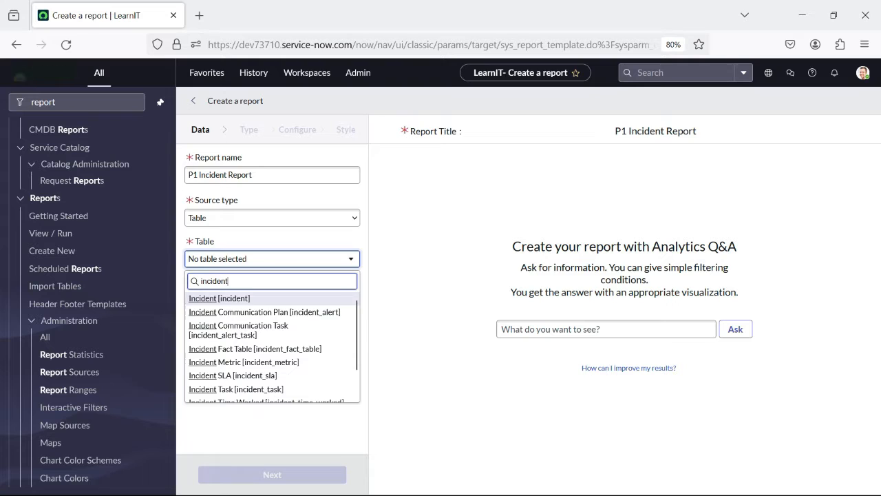
{"action": "key", "text": "Return"}
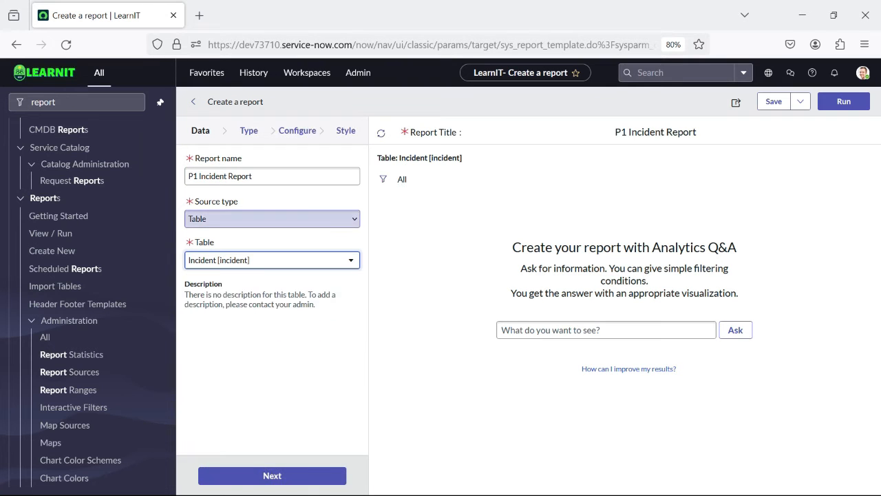
{"action": "left_click", "coordinate": [272, 219]}
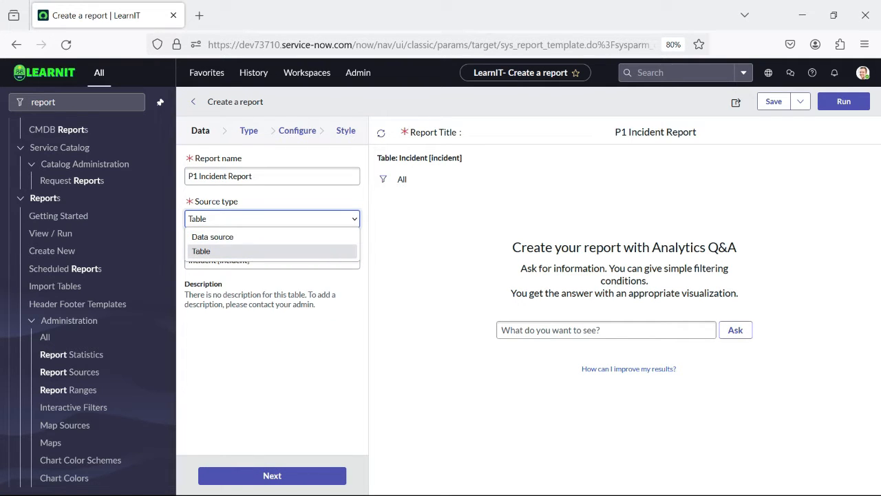
{"action": "left_click", "coordinate": [214, 252]}
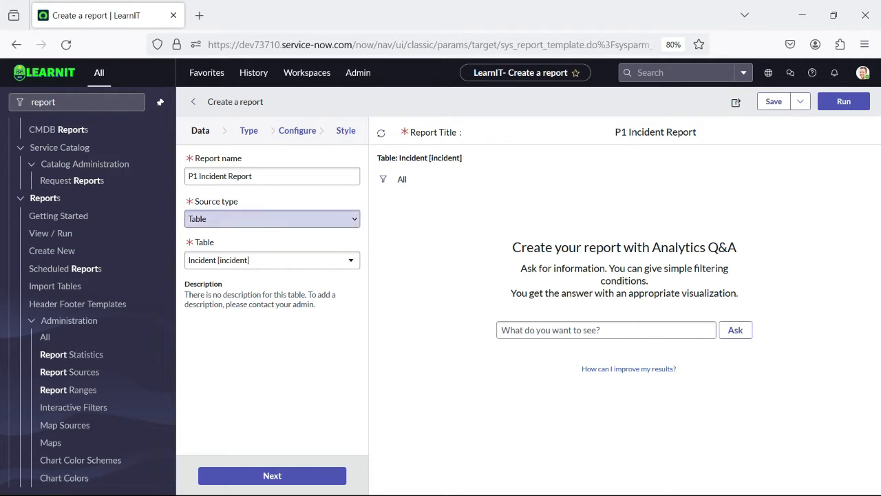
Run the unfiltered report and look through the listed incidents
{"action": "left_click", "coordinate": [844, 102]}
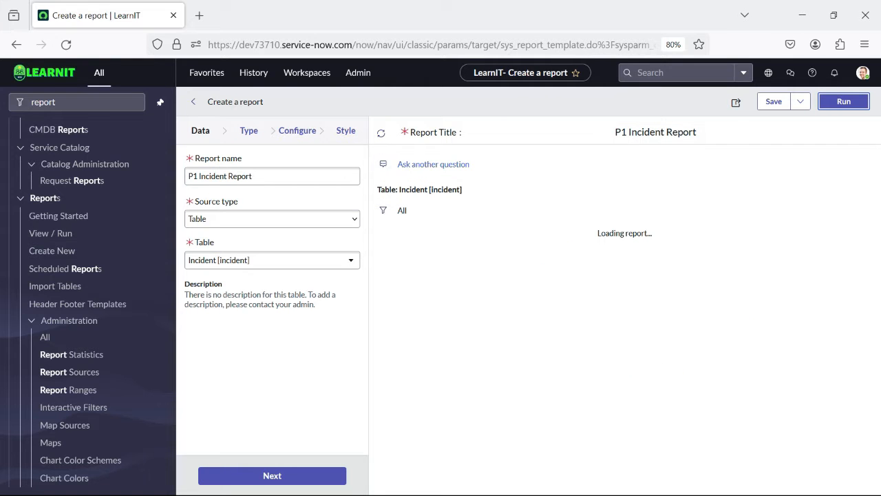
{"action": "scroll", "coordinate": [516, 396], "scroll_direction": "down", "scroll_amount": 5}
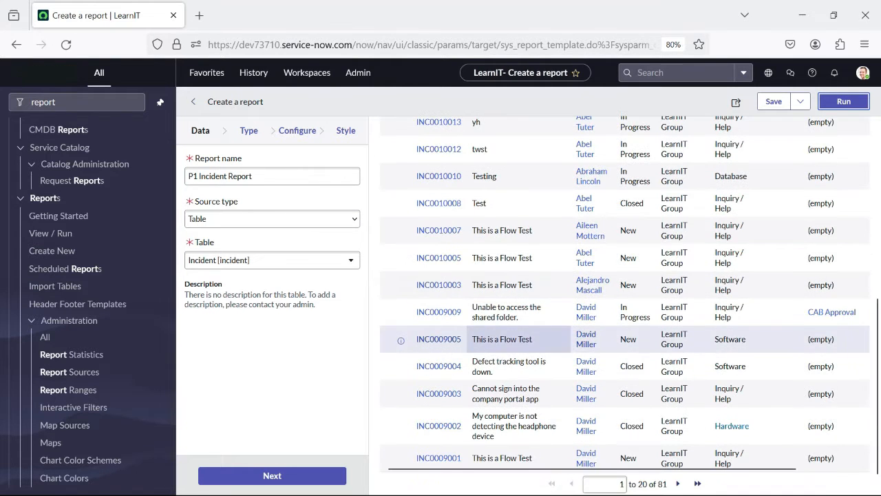
{"action": "scroll", "coordinate": [625, 303], "scroll_direction": "up", "scroll_amount": 5}
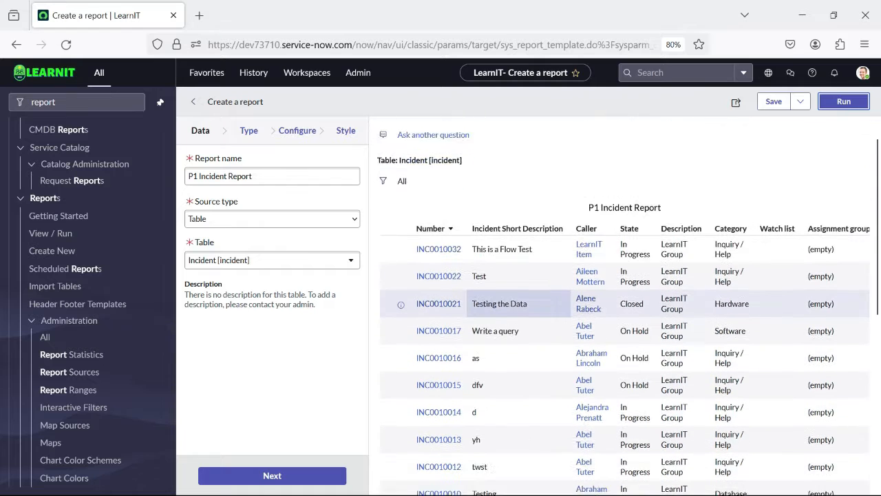
{"action": "scroll", "coordinate": [625, 303], "scroll_direction": "down", "scroll_amount": 3}
{"action": "scroll", "coordinate": [632, 377], "scroll_direction": "down", "scroll_amount": 3}
{"action": "scroll", "coordinate": [631, 365], "scroll_direction": "up", "scroll_amount": 7}
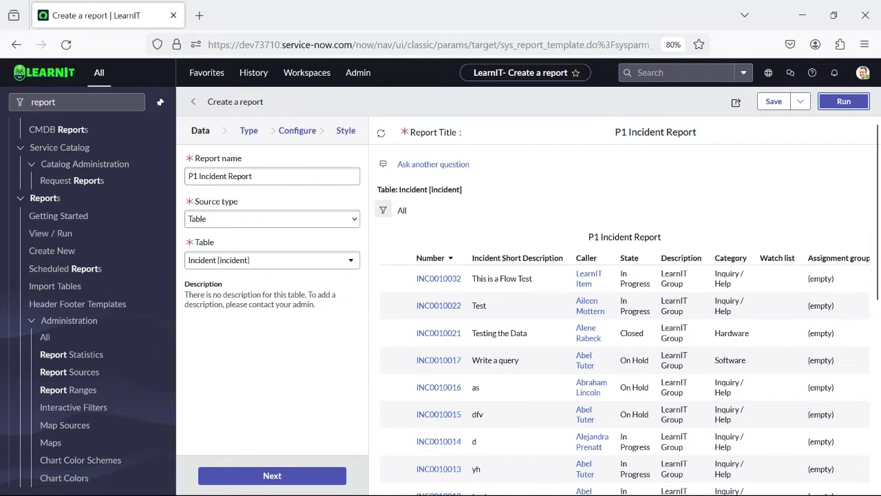
Add a report filter condition requiring Priority is 1 - Critical
{"action": "left_click", "coordinate": [382, 210]}
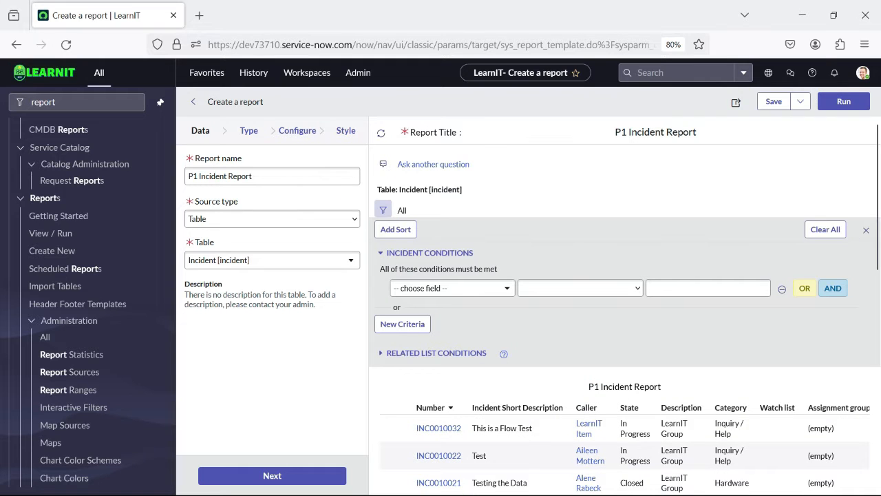
{"action": "left_click", "coordinate": [452, 288]}
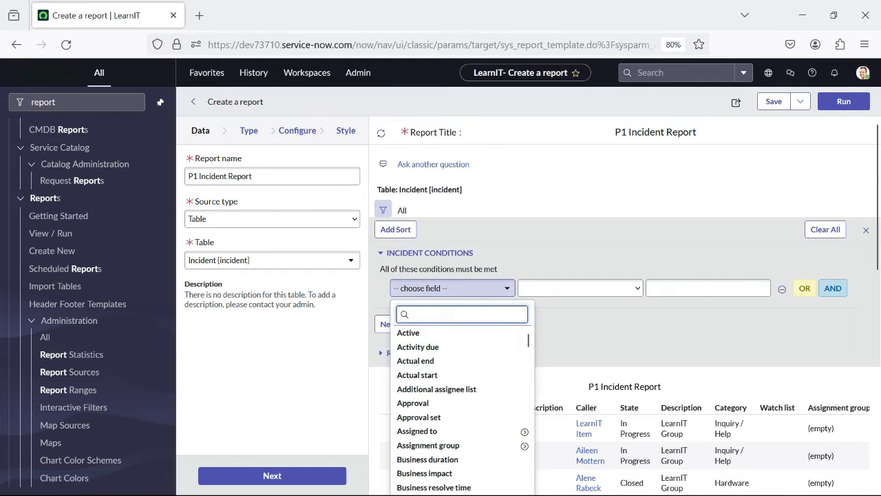
{"action": "type", "text": "prio"}
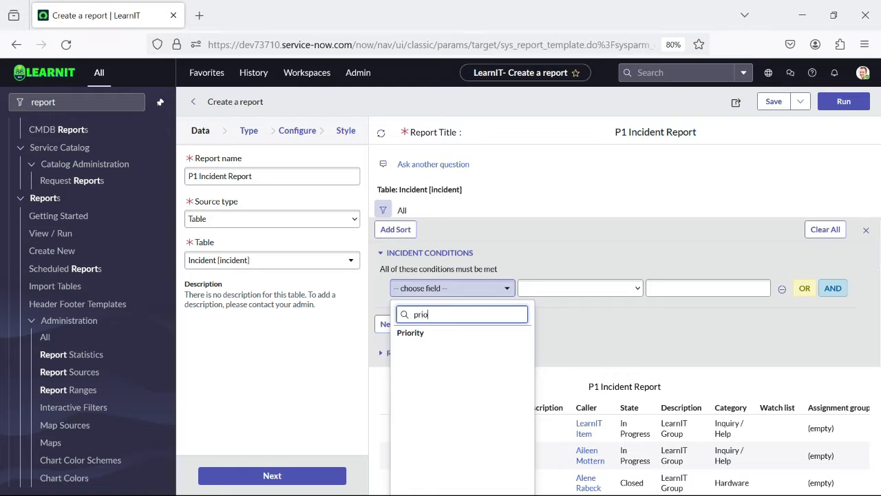
{"action": "left_click", "coordinate": [411, 333]}
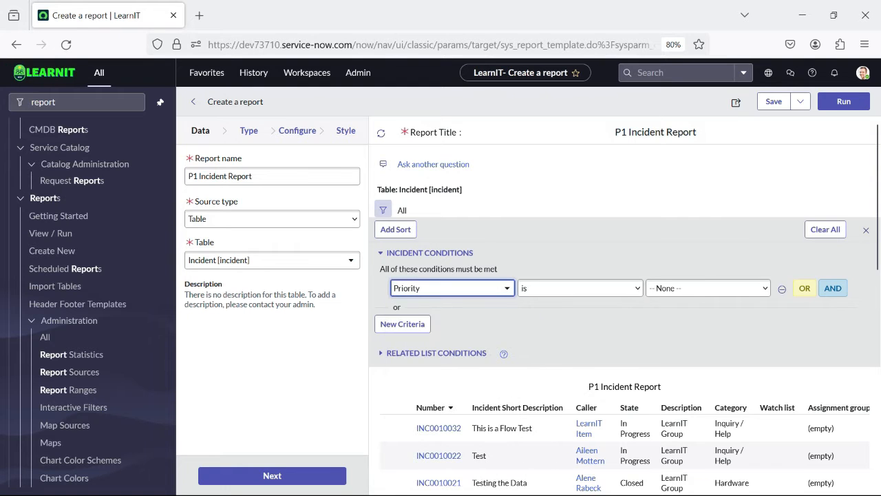
{"action": "left_click", "coordinate": [707, 288]}
{"action": "left_click", "coordinate": [670, 320]}
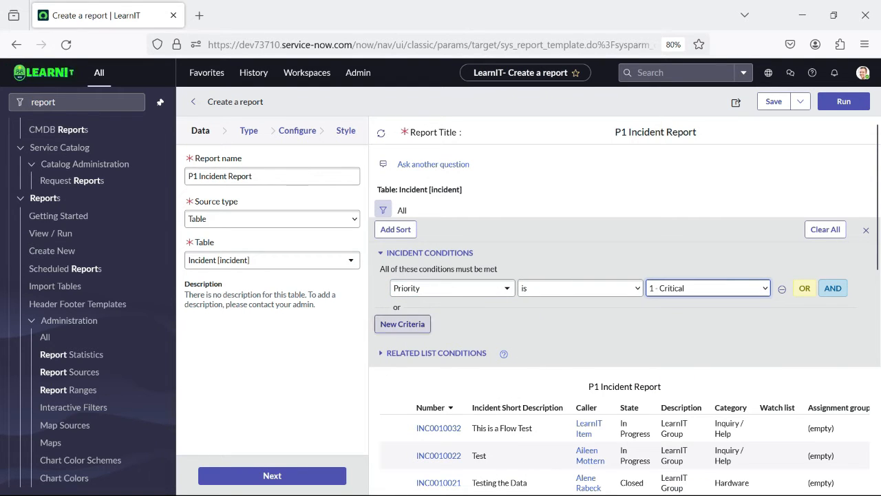
Run the report with the priority condition applied and review the resulting incident list
{"action": "left_click", "coordinate": [843, 101]}
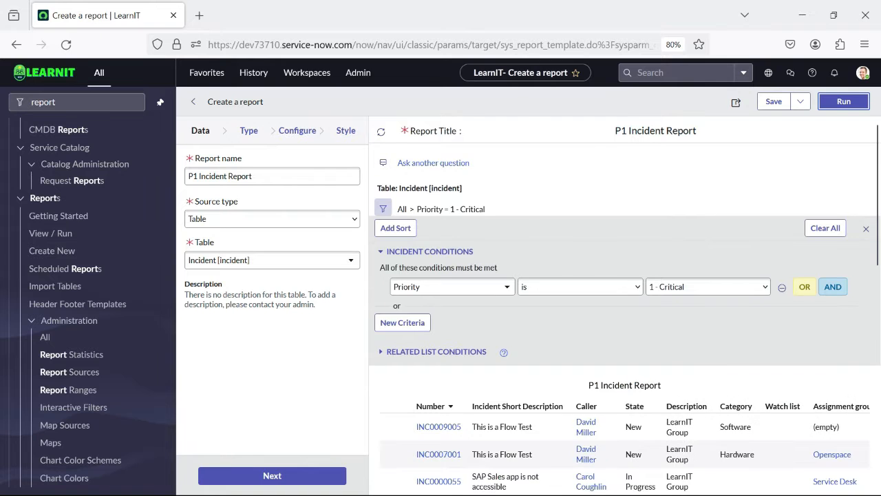
{"action": "scroll", "coordinate": [625, 309], "scroll_direction": "down", "scroll_amount": 10}
{"action": "scroll", "coordinate": [625, 310], "scroll_direction": "down", "scroll_amount": 5}
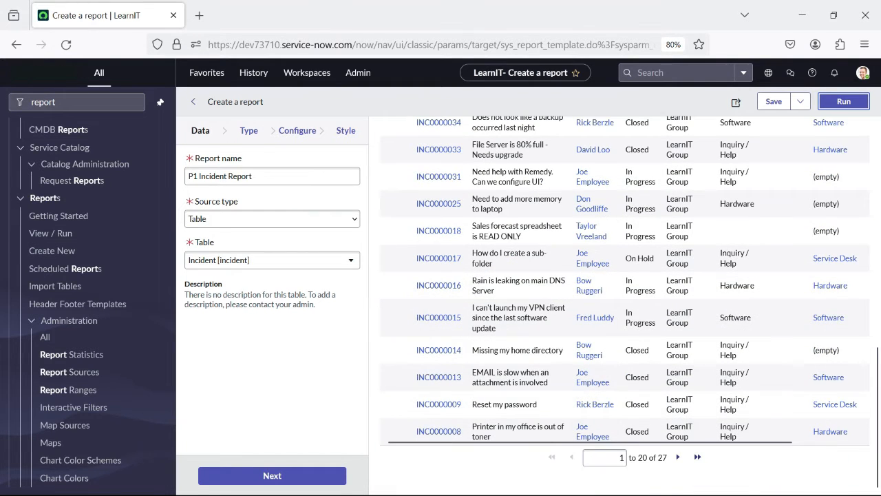
{"action": "scroll", "coordinate": [625, 310], "scroll_direction": "up", "scroll_amount": 15}
{"action": "scroll", "coordinate": [625, 309], "scroll_direction": "up", "scroll_amount": 3}
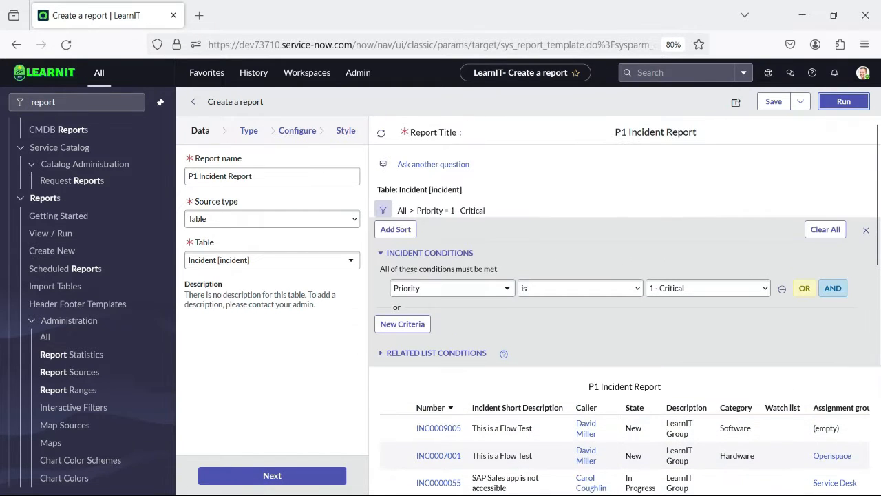
{"action": "scroll", "coordinate": [625, 310], "scroll_direction": "down", "scroll_amount": 8}
{"action": "scroll", "coordinate": [625, 309], "scroll_direction": "up", "scroll_amount": 6}
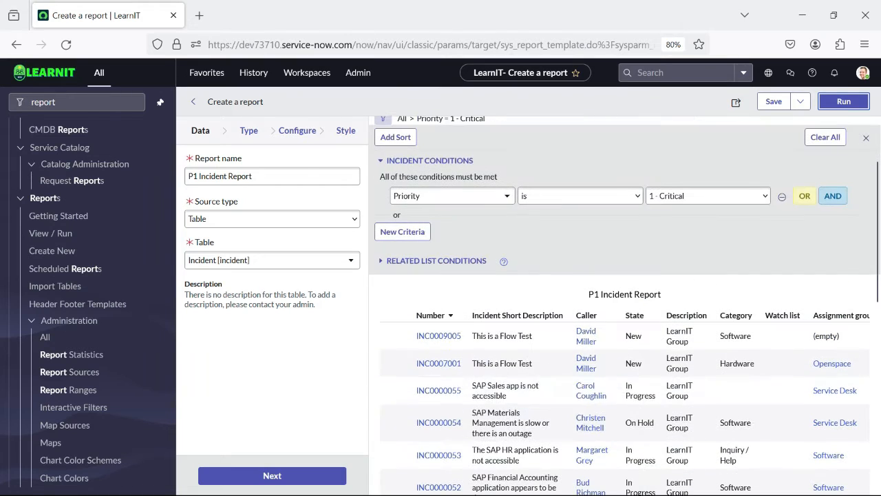
Add a second filter condition to the P1 Incident Report requiring Active is true, combined with the priority condition by AND
{"action": "scroll", "coordinate": [625, 309], "scroll_direction": "up", "scroll_amount": 3}
{"action": "scroll", "coordinate": [625, 310], "scroll_direction": "down", "scroll_amount": 3}
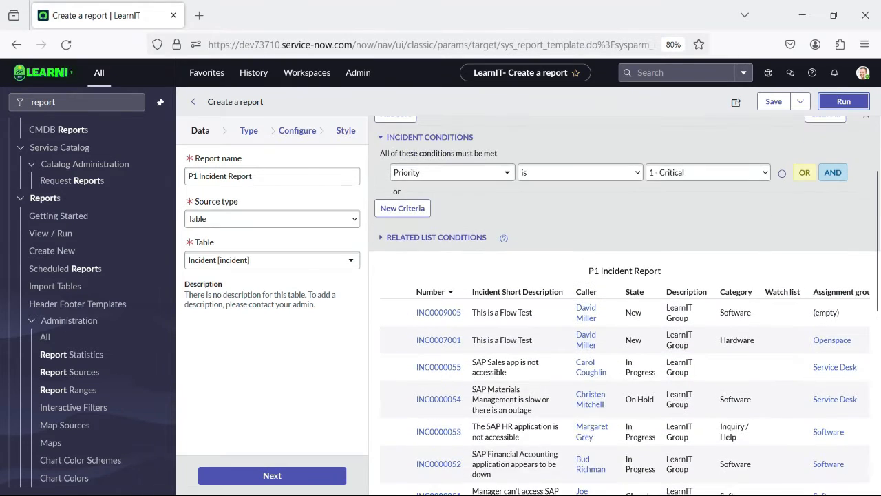
{"action": "scroll", "coordinate": [625, 309], "scroll_direction": "up", "scroll_amount": 3}
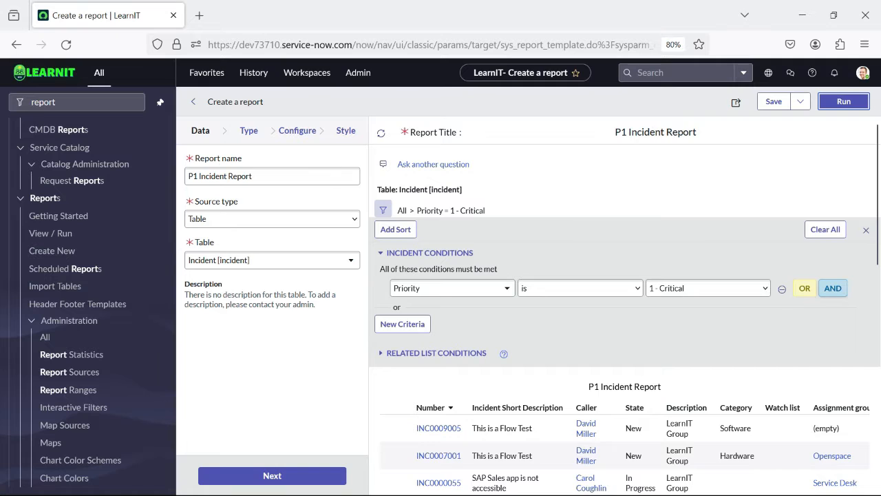
{"action": "left_click", "coordinate": [833, 288]}
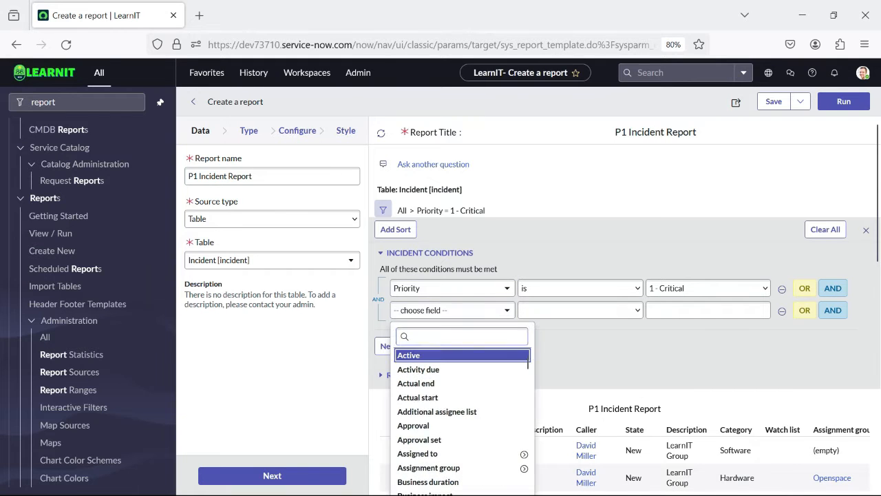
{"action": "left_click", "coordinate": [409, 355]}
{"action": "left_click", "coordinate": [708, 311]}
{"action": "left_click", "coordinate": [689, 328]}
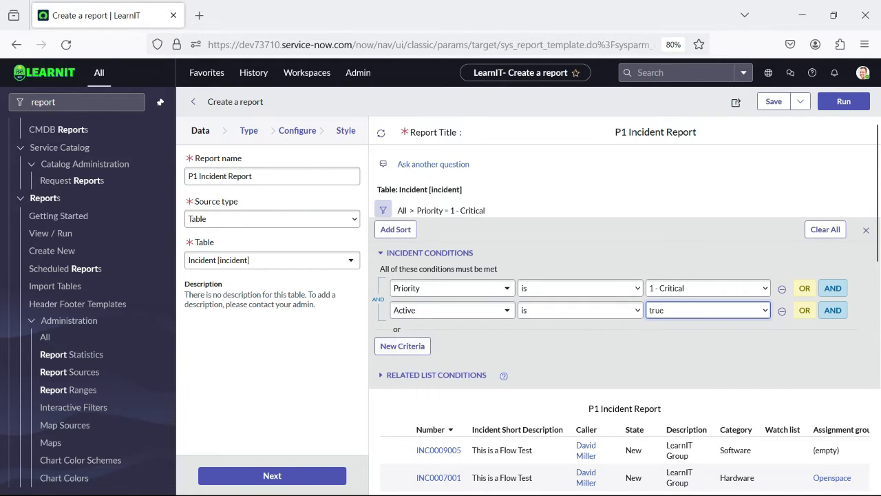
Run the report with both the priority and active conditions, review the incident list, and save the report
{"action": "left_click", "coordinate": [843, 101]}
{"action": "scroll", "coordinate": [625, 310], "scroll_direction": "down", "scroll_amount": 5}
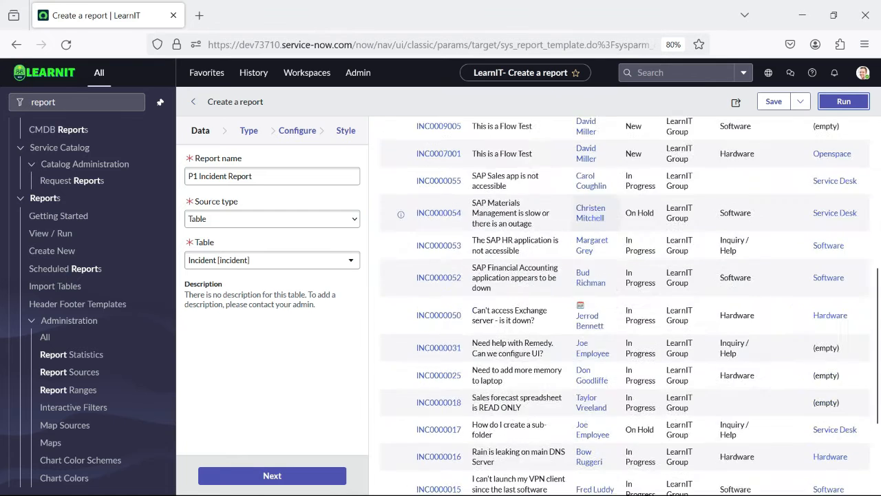
{"action": "scroll", "coordinate": [592, 275], "scroll_direction": "down", "scroll_amount": 3}
{"action": "scroll", "coordinate": [516, 382], "scroll_direction": "up", "scroll_amount": 10}
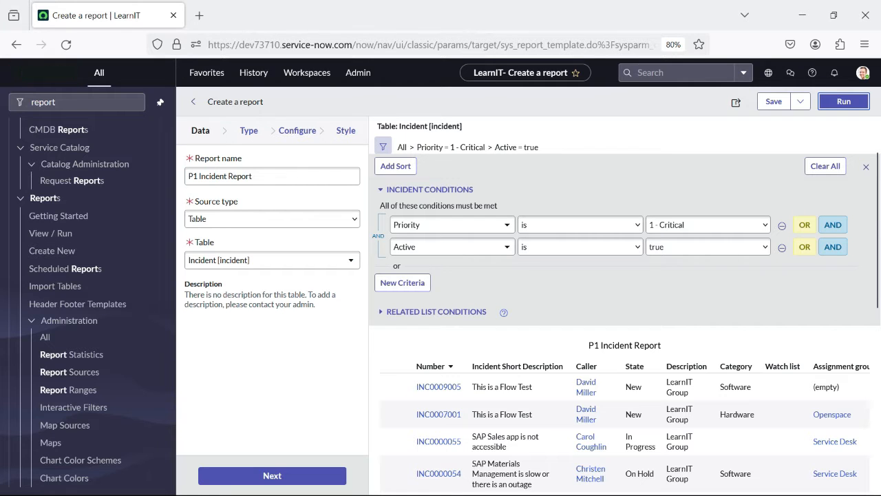
{"action": "scroll", "coordinate": [625, 310], "scroll_direction": "up", "scroll_amount": 2}
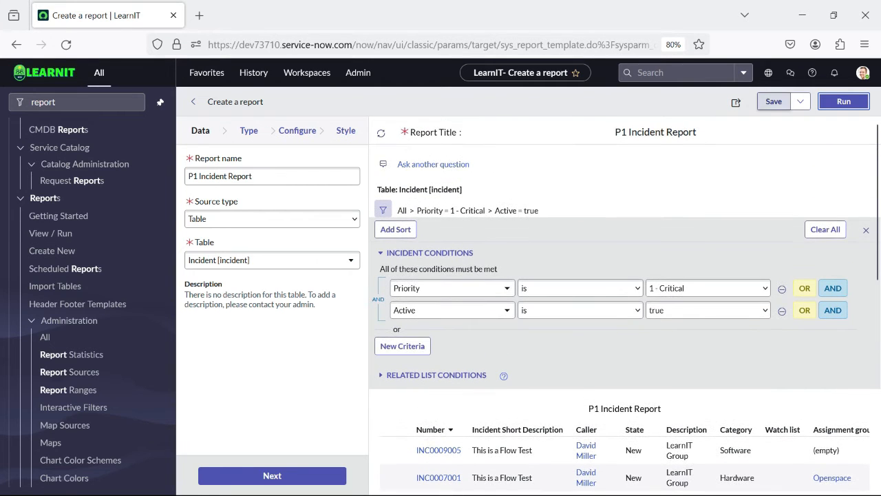
{"action": "left_click", "coordinate": [773, 101]}
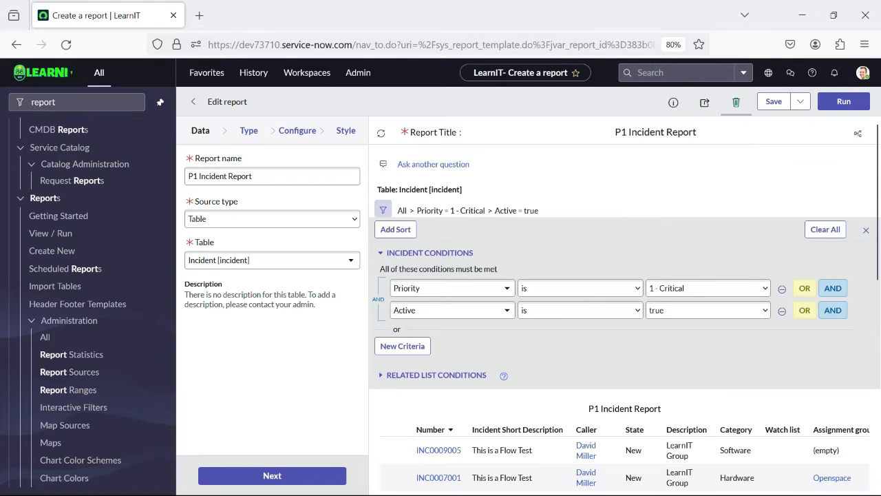
Point out the report title, and toggle the display of the filter conditions, leaving them collapsed
{"action": "left_click_drag", "start_coordinate": [700, 132], "coordinate": [611, 132]}
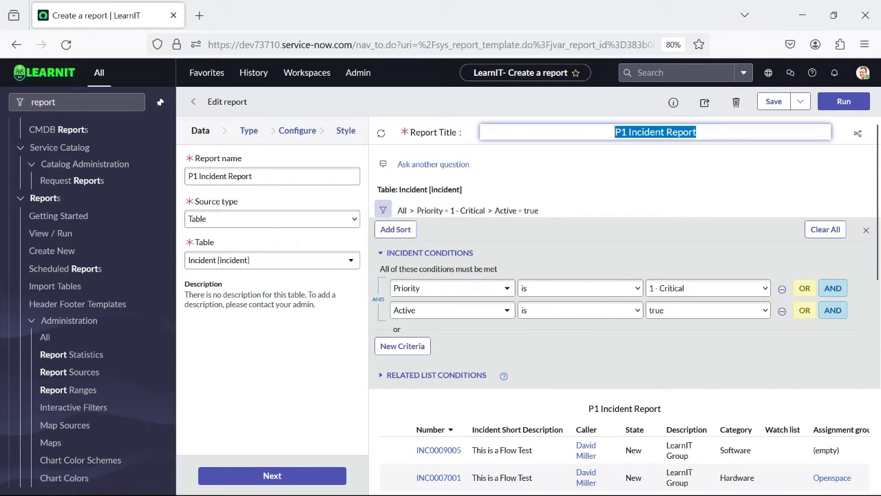
{"action": "left_click", "coordinate": [606, 169]}
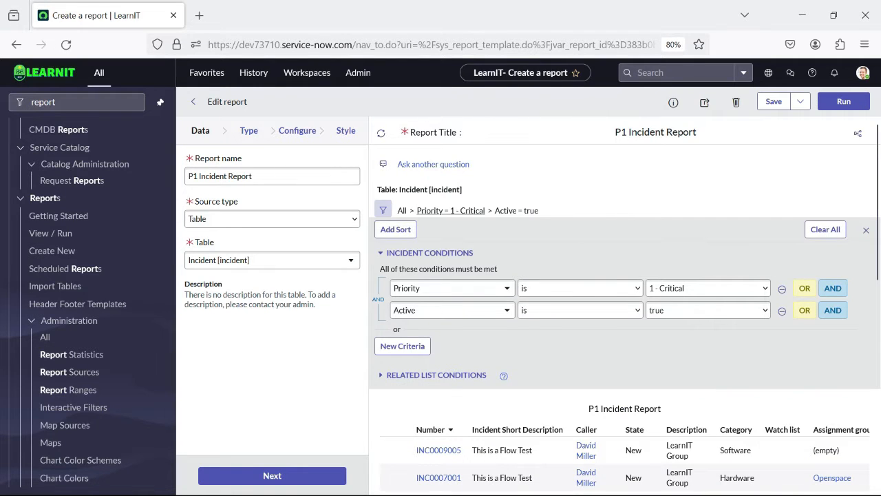
{"action": "left_click", "coordinate": [382, 209]}
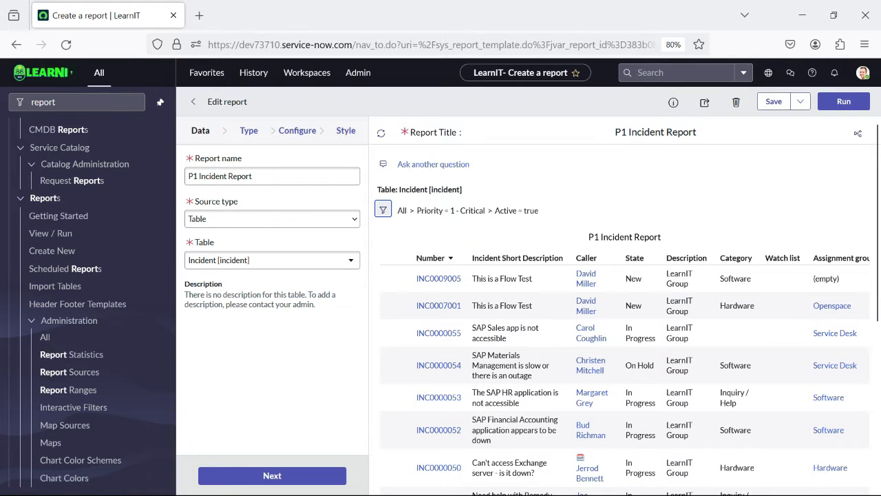
{"action": "left_click", "coordinate": [382, 210]}
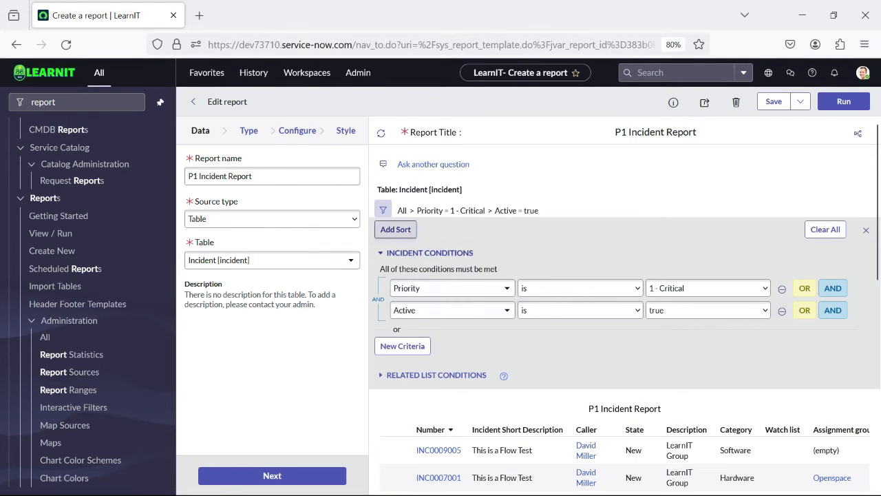
{"action": "left_click", "coordinate": [382, 210]}
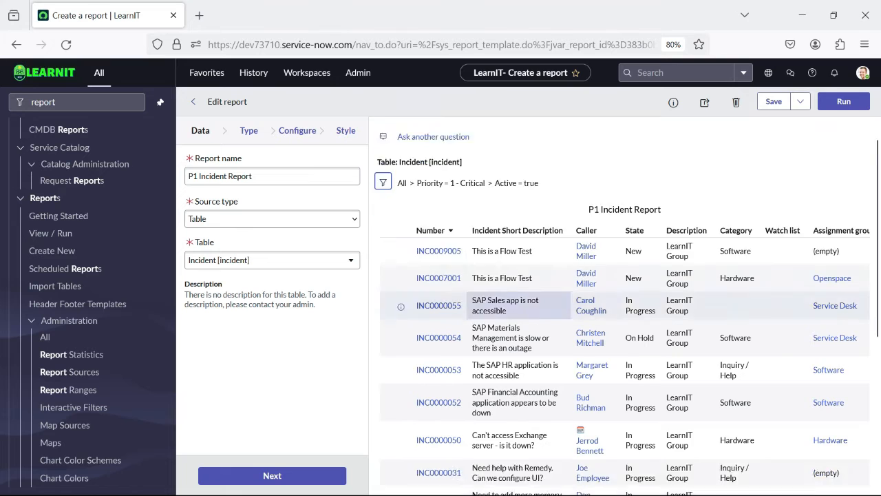
Look through the available report visualization types, from bars, pies and time series to multidimensional, scores and other charts
{"action": "left_click", "coordinate": [248, 130]}
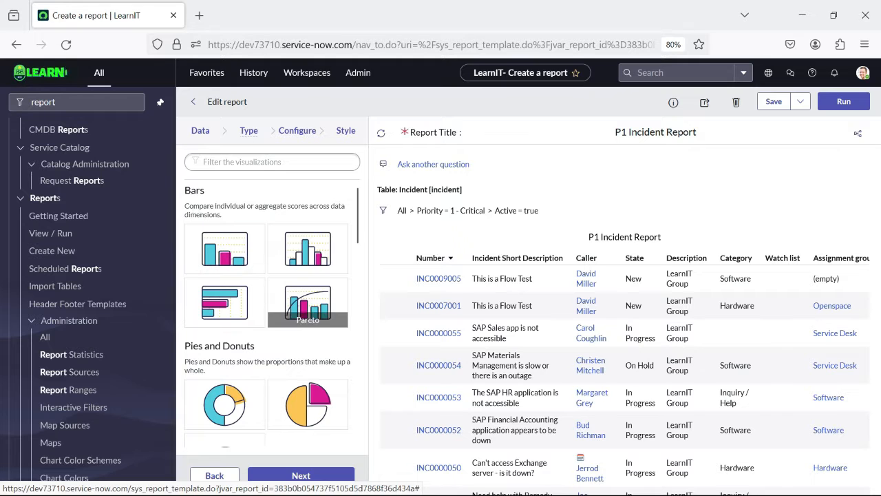
{"action": "scroll", "coordinate": [224, 324], "scroll_direction": "down", "scroll_amount": 1}
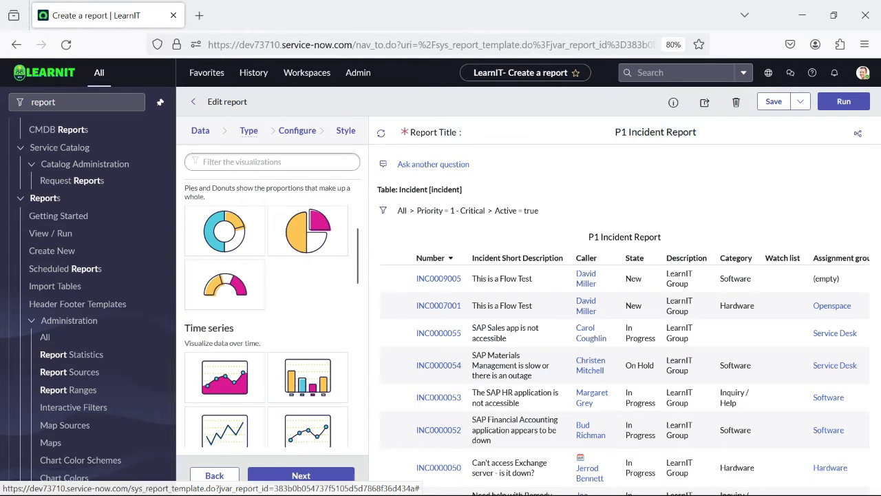
{"action": "scroll", "coordinate": [268, 310], "scroll_direction": "down", "scroll_amount": 2}
{"action": "scroll", "coordinate": [269, 310], "scroll_direction": "down", "scroll_amount": 3}
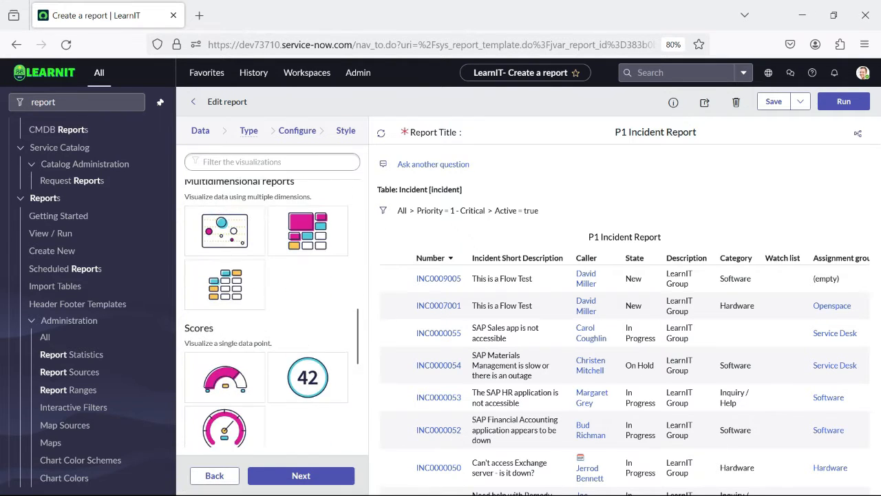
{"action": "scroll", "coordinate": [225, 399], "scroll_direction": "down", "scroll_amount": 5}
{"action": "scroll", "coordinate": [224, 385], "scroll_direction": "up", "scroll_amount": 3}
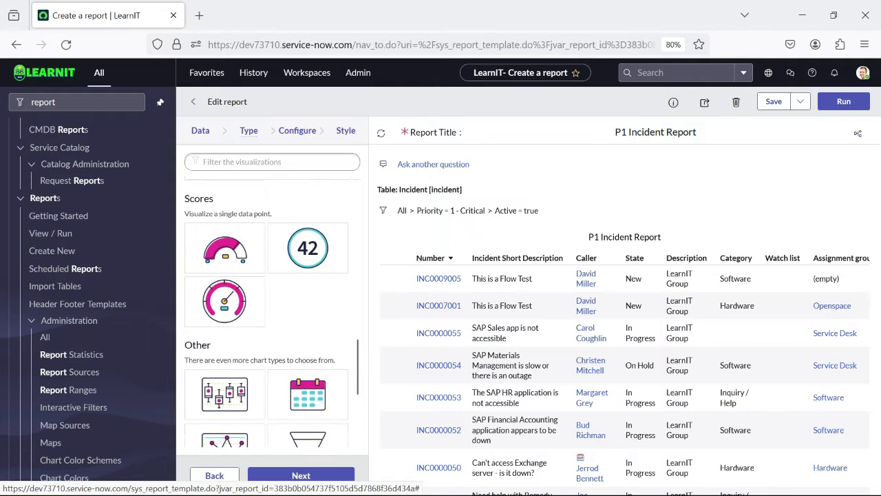
{"action": "scroll", "coordinate": [224, 386], "scroll_direction": "down", "scroll_amount": 4}
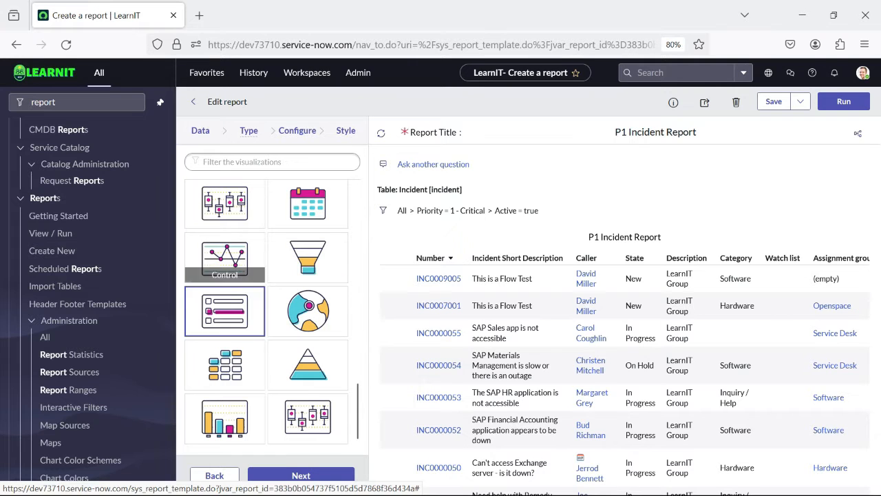
{"action": "scroll", "coordinate": [224, 426], "scroll_direction": "up", "scroll_amount": 10}
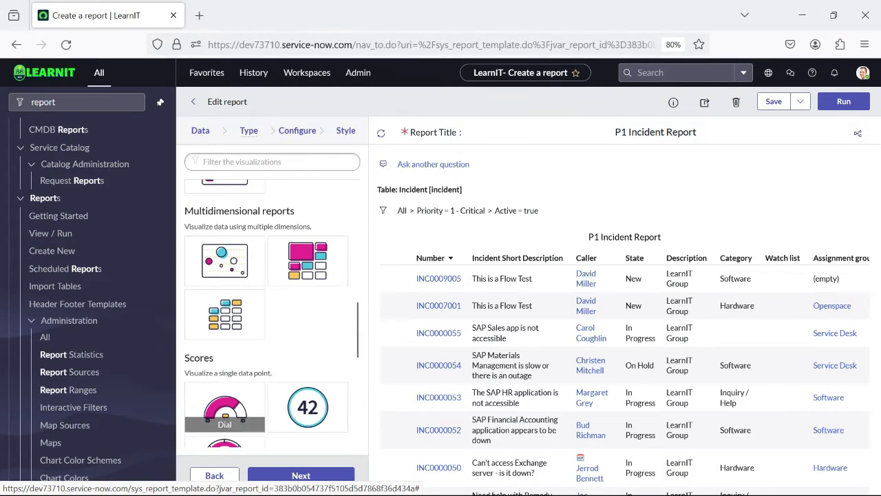
{"action": "scroll", "coordinate": [266, 311], "scroll_direction": "up", "scroll_amount": 1}
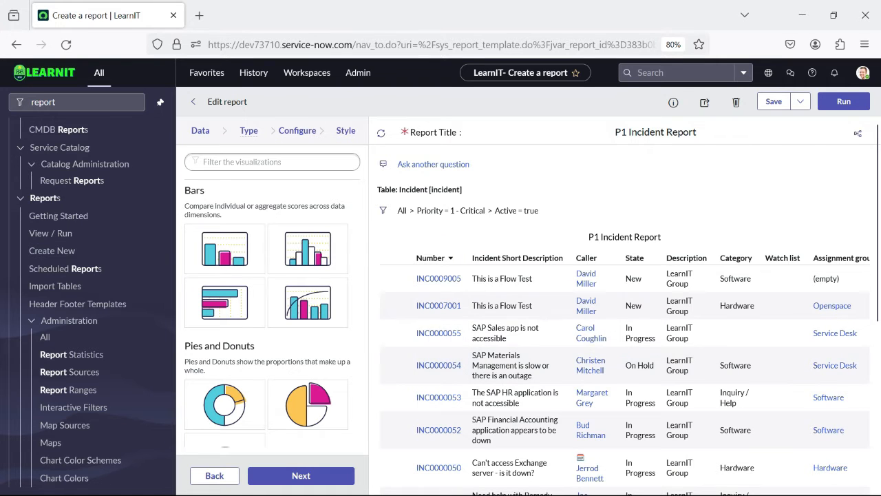
{"action": "scroll", "coordinate": [626, 309], "scroll_direction": "down", "scroll_amount": 5}
{"action": "scroll", "coordinate": [625, 310], "scroll_direction": "up", "scroll_amount": 5}
{"action": "scroll", "coordinate": [224, 303], "scroll_direction": "down", "scroll_amount": 3}
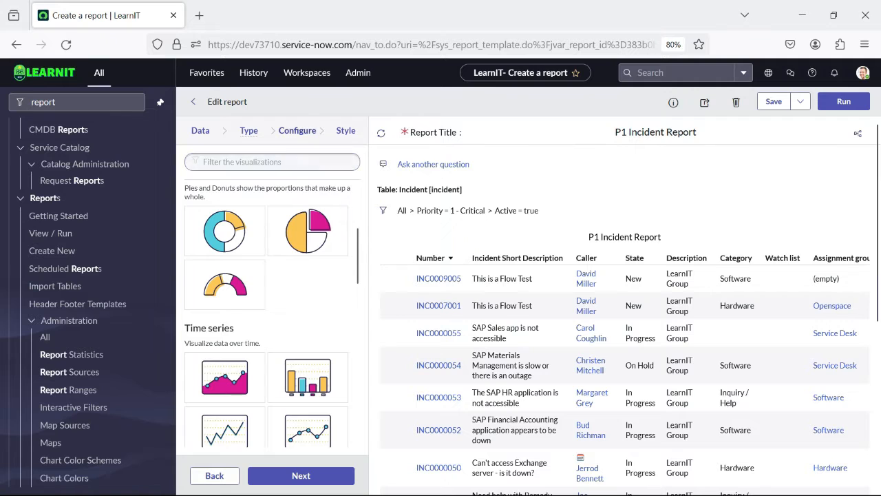
{"action": "scroll", "coordinate": [225, 302], "scroll_direction": "up", "scroll_amount": 3}
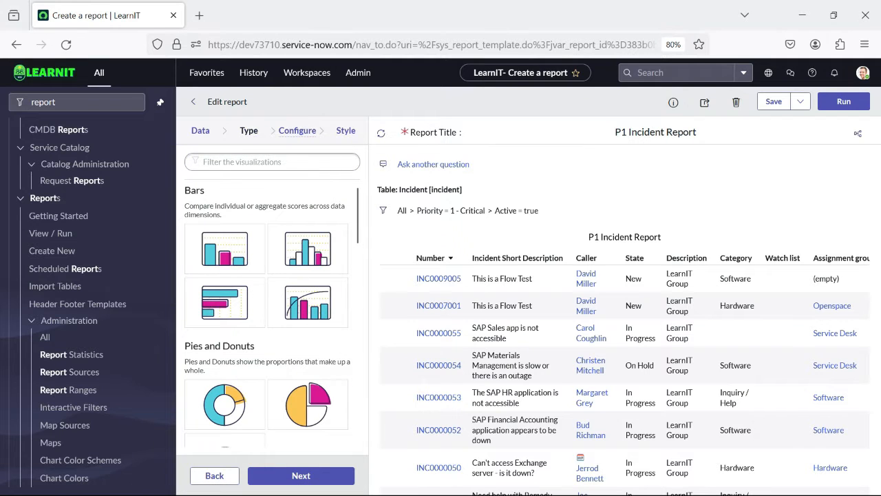
Look over the report's configuration options for choosing columns and grouping, without changing them
{"action": "left_click", "coordinate": [298, 130]}
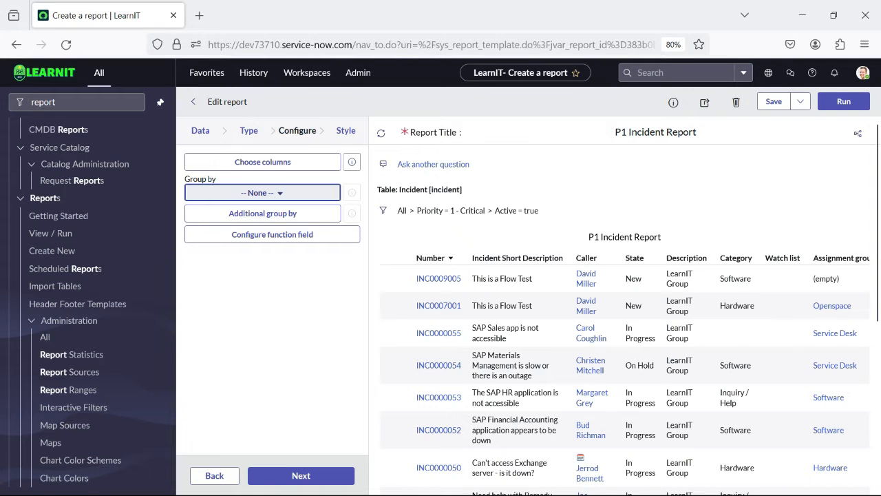
{"action": "left_click", "coordinate": [262, 192]}
{"action": "left_click", "coordinate": [275, 178]}
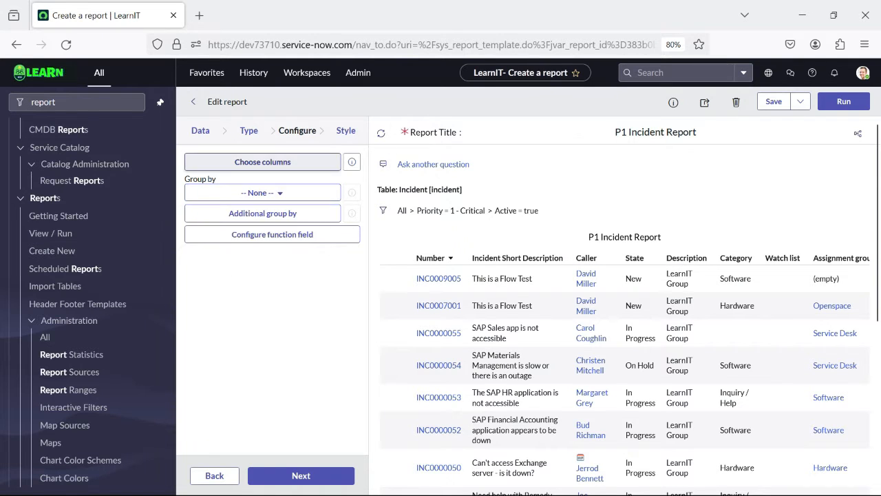
{"action": "left_click", "coordinate": [263, 162]}
{"action": "left_click", "coordinate": [275, 289]}
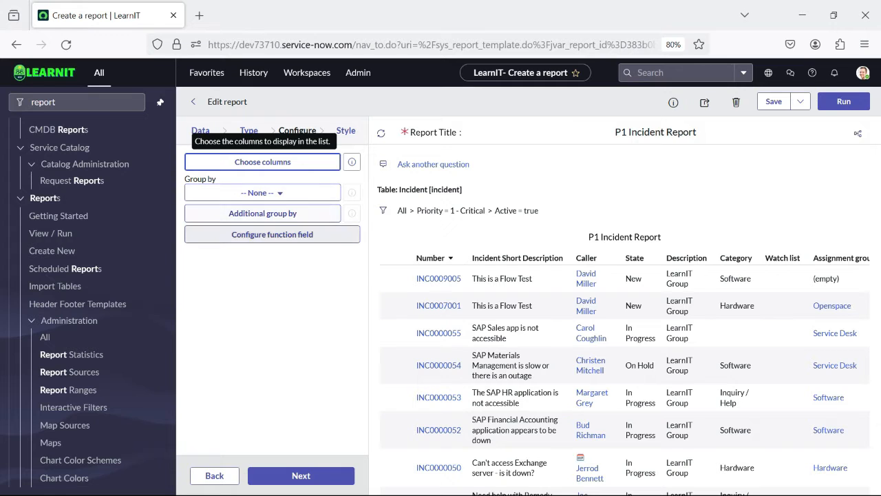
Look over the report's chart title style settings, and save the report
{"action": "left_click", "coordinate": [345, 130]}
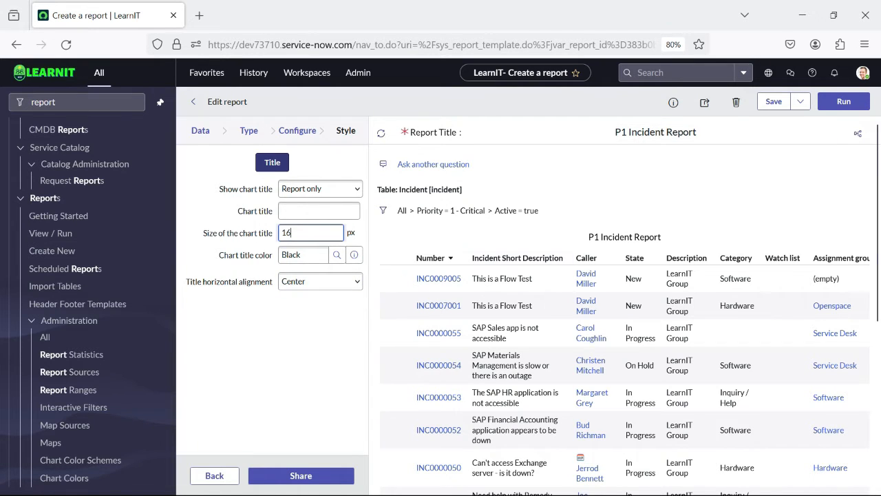
{"action": "scroll", "coordinate": [625, 303], "scroll_direction": "down", "scroll_amount": 3}
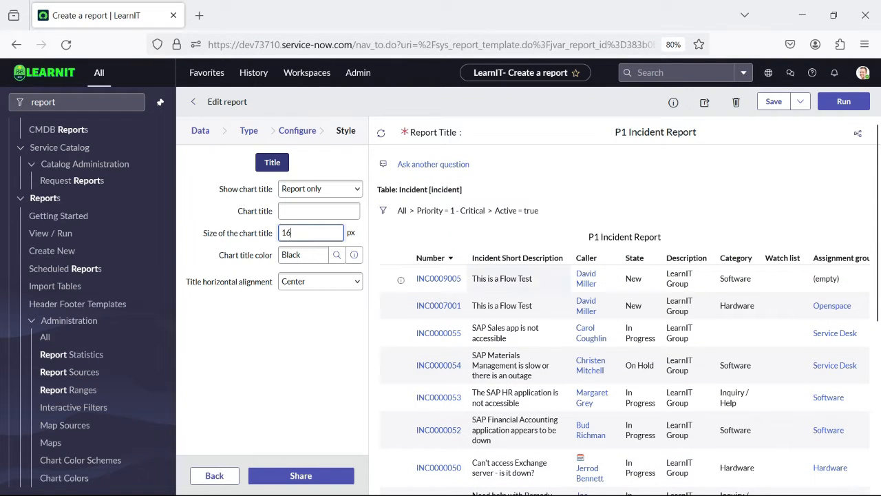
{"action": "left_click", "coordinate": [773, 101]}
{"action": "left_click", "coordinate": [726, 104]}
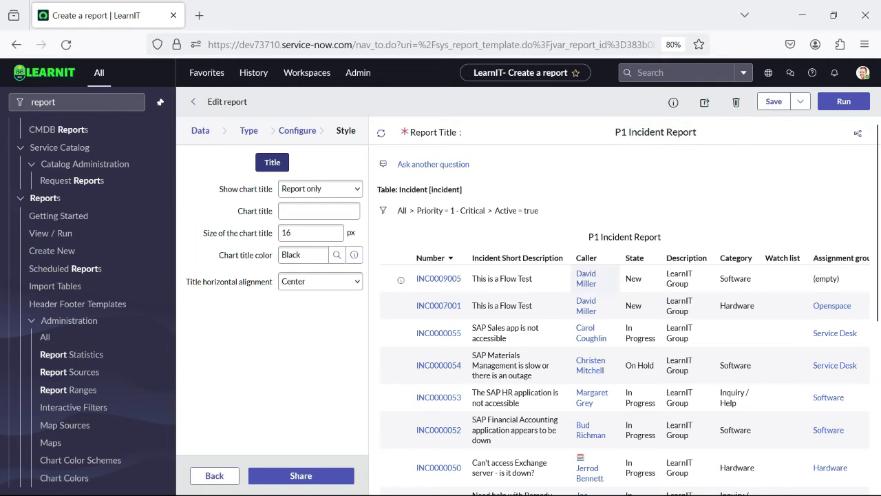
{"action": "scroll", "coordinate": [516, 310], "scroll_direction": "down", "scroll_amount": 5}
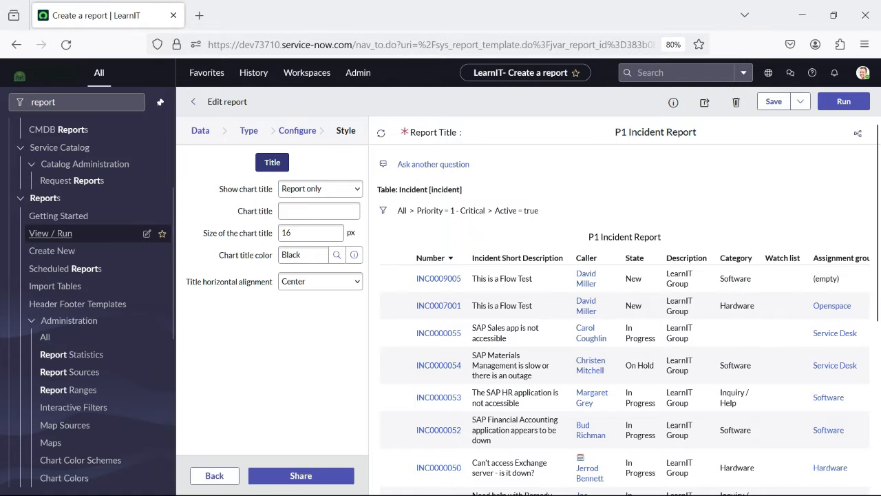
Start a new report from the report list and name it All Open Change Requests
{"action": "left_click", "coordinate": [62, 234]}
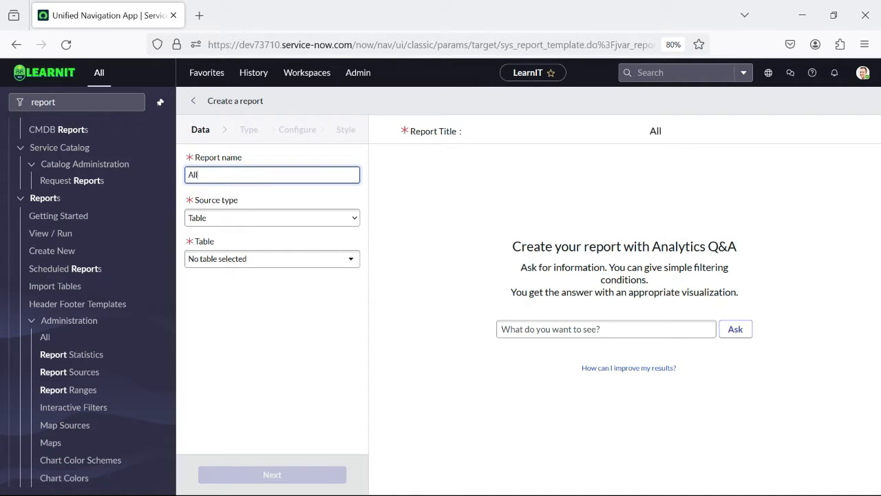
{"action": "type", "text": "Op"}
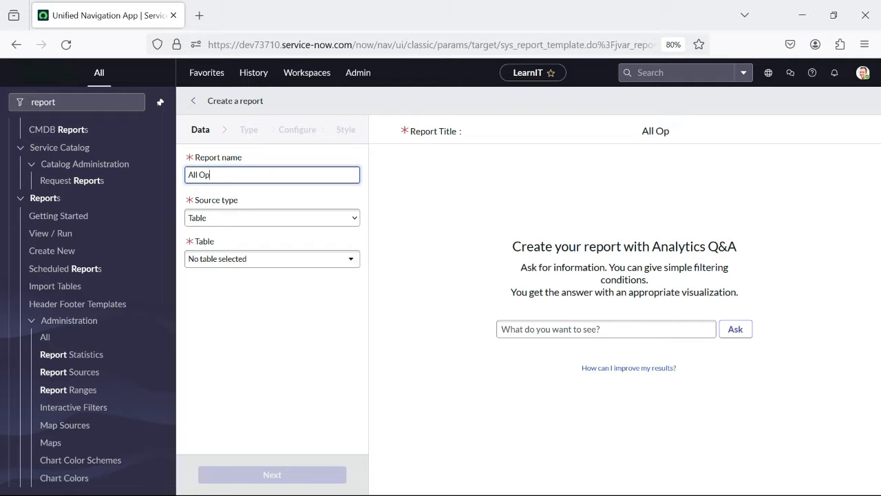
{"action": "type", "text": "en C"}
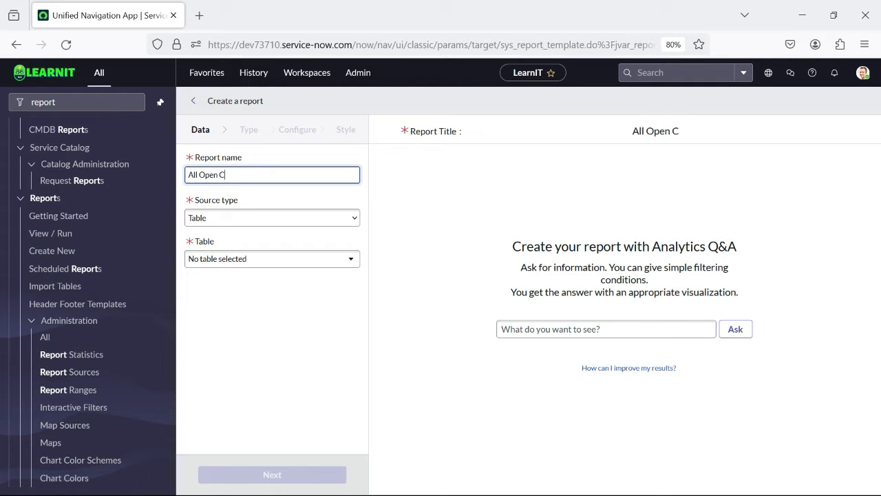
{"action": "type", "text": "hange Requests"}
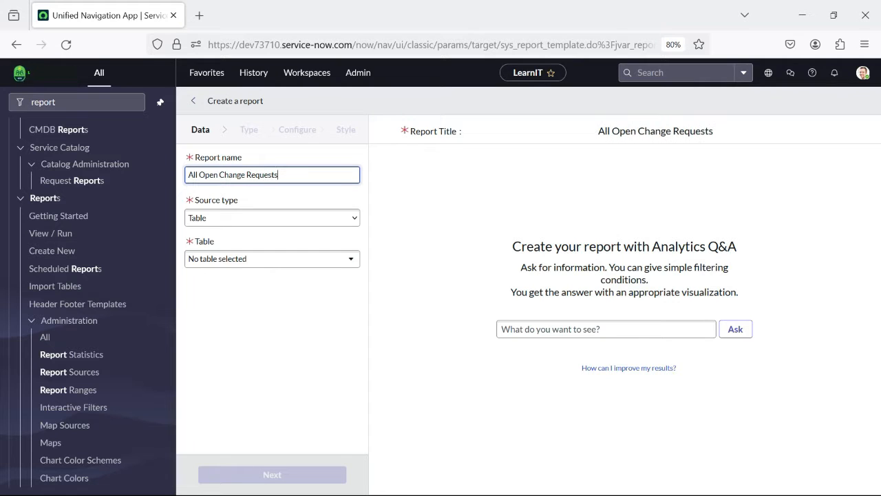
Set the report's source table to Change Request [change_request]
{"action": "key", "text": "Tab"}
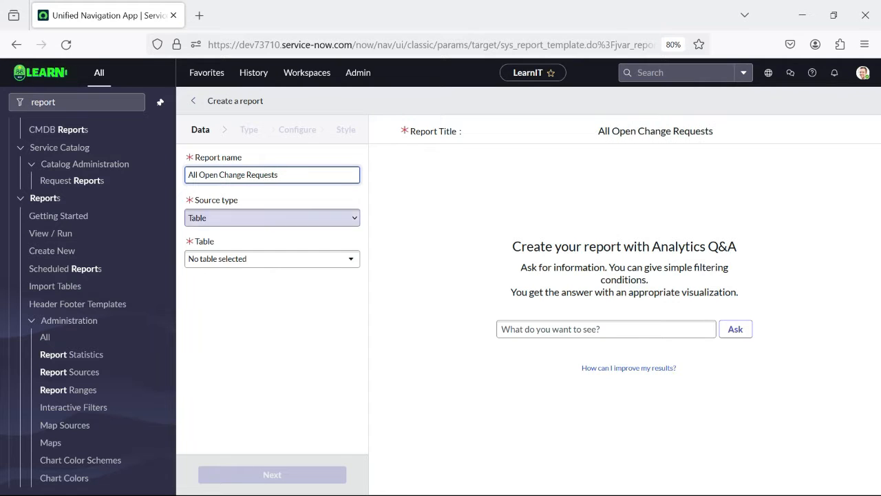
{"action": "key", "text": "Tab"}
{"action": "key", "text": "Return"}
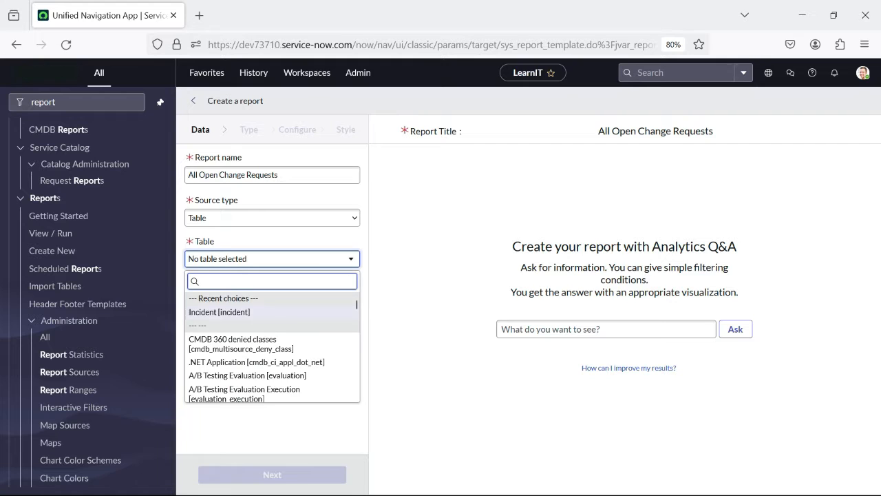
{"action": "type", "text": "change request"}
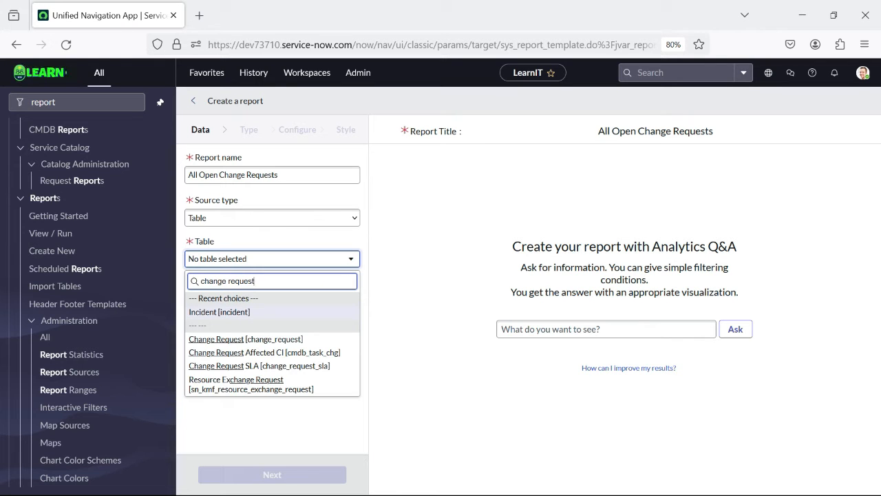
{"action": "key", "text": "Down"}
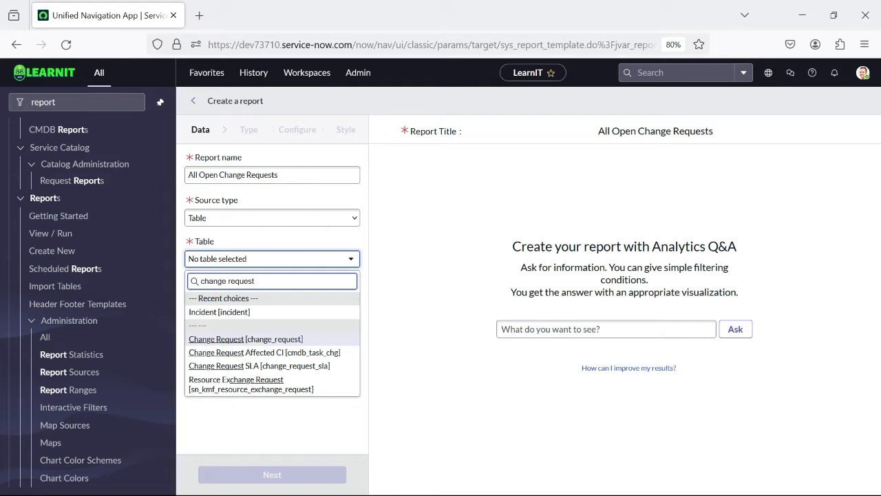
{"action": "key", "text": "Return"}
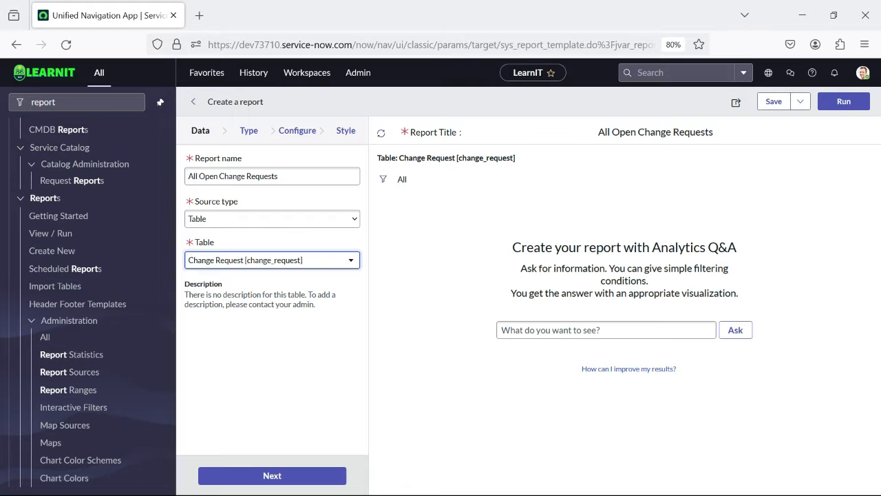
Run the unfiltered report and look through the change requests it lists
{"action": "left_click", "coordinate": [844, 101]}
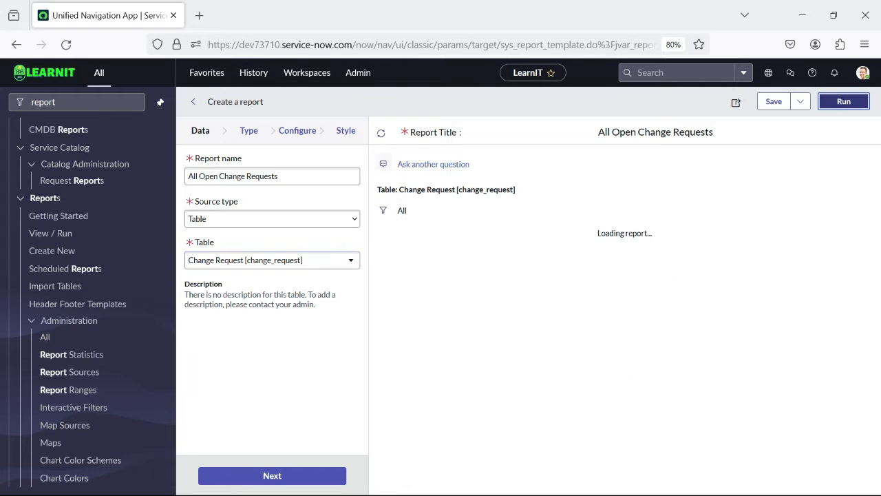
{"action": "scroll", "coordinate": [603, 390], "scroll_direction": "down", "scroll_amount": 7}
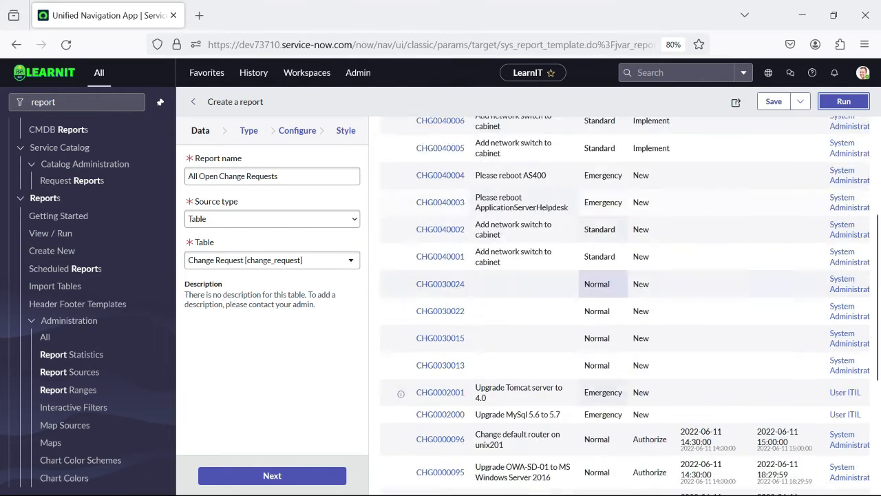
{"action": "scroll", "coordinate": [597, 365], "scroll_direction": "up", "scroll_amount": 7}
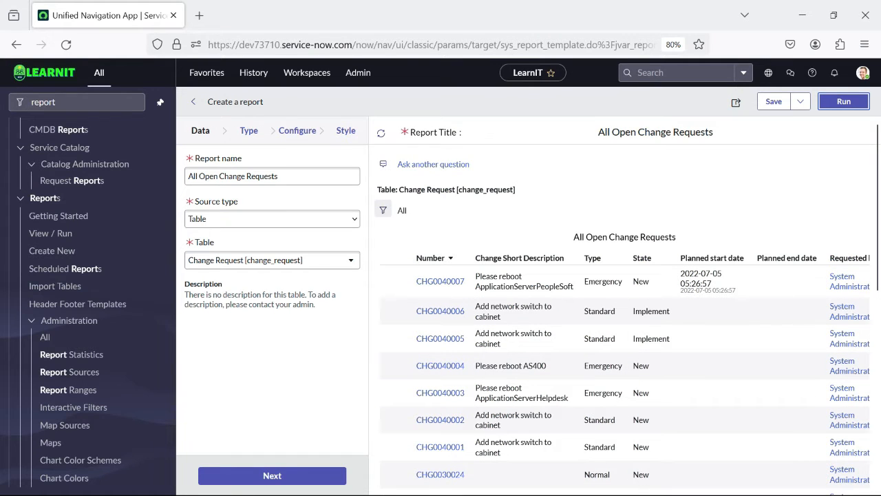
Filter the report to change requests where Active is true, and run it to review the filtered list
{"action": "left_click", "coordinate": [382, 210]}
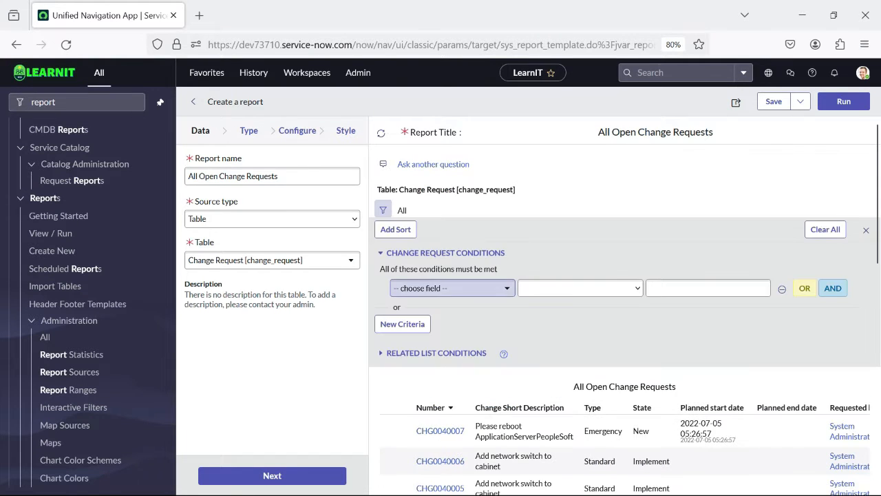
{"action": "left_click", "coordinate": [452, 287]}
{"action": "key", "text": "Down"}
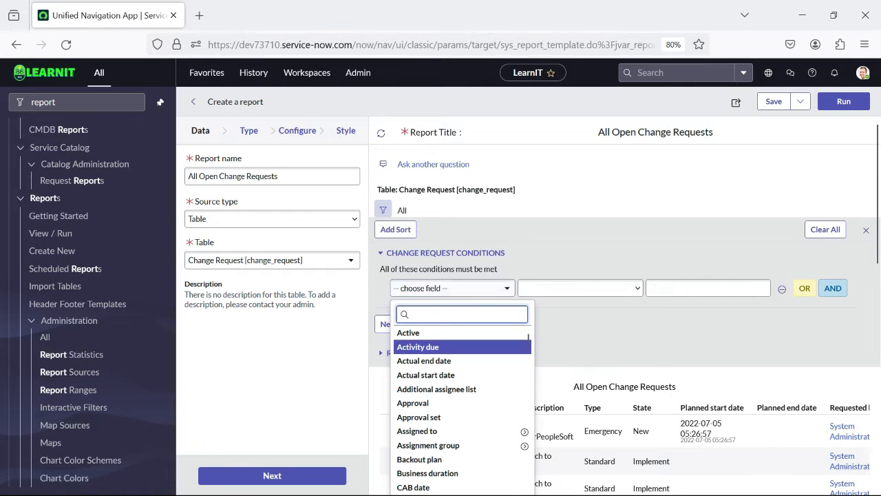
{"action": "key", "text": "Up"}
{"action": "key", "text": "Return"}
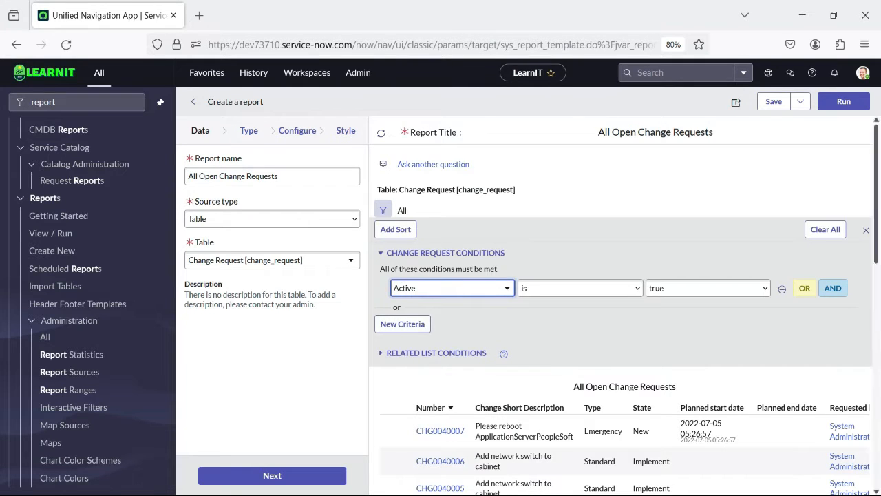
{"action": "left_click", "coordinate": [843, 101]}
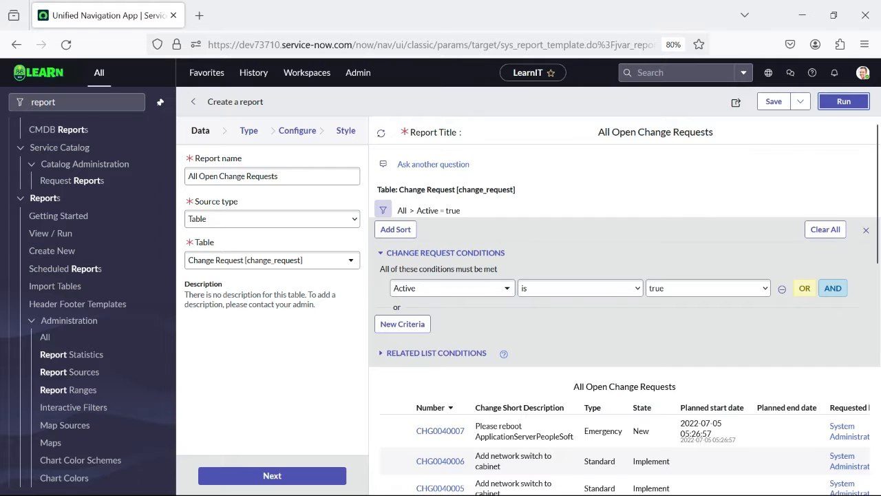
{"action": "scroll", "coordinate": [624, 289], "scroll_direction": "down", "scroll_amount": 10}
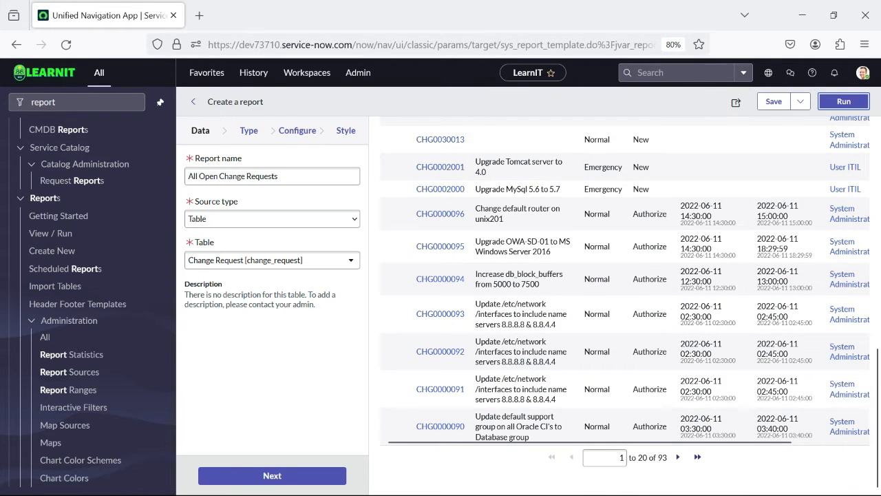
{"action": "scroll", "coordinate": [625, 289], "scroll_direction": "up", "scroll_amount": 10}
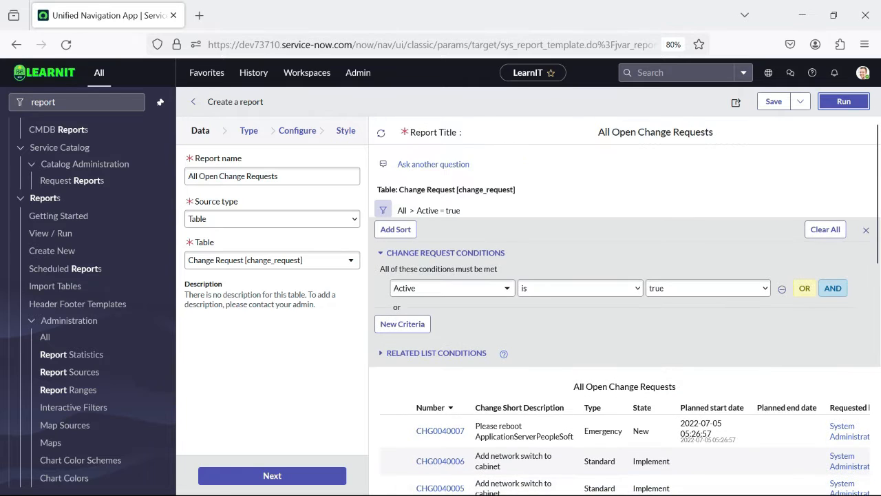
Save the All Open Change Requests report, dismiss the notifications and check the saved report's list
{"action": "left_click_drag", "start_coordinate": [598, 132], "coordinate": [673, 132]}
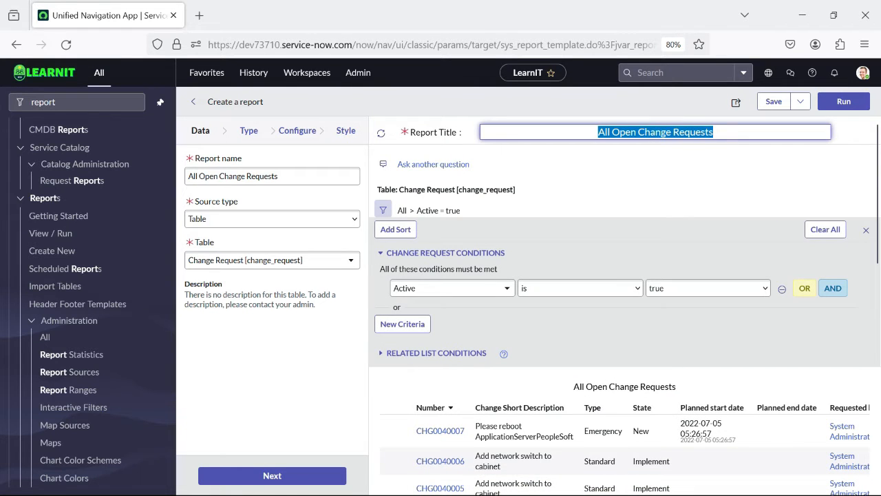
{"action": "left_click", "coordinate": [688, 166]}
{"action": "left_click", "coordinate": [773, 101]}
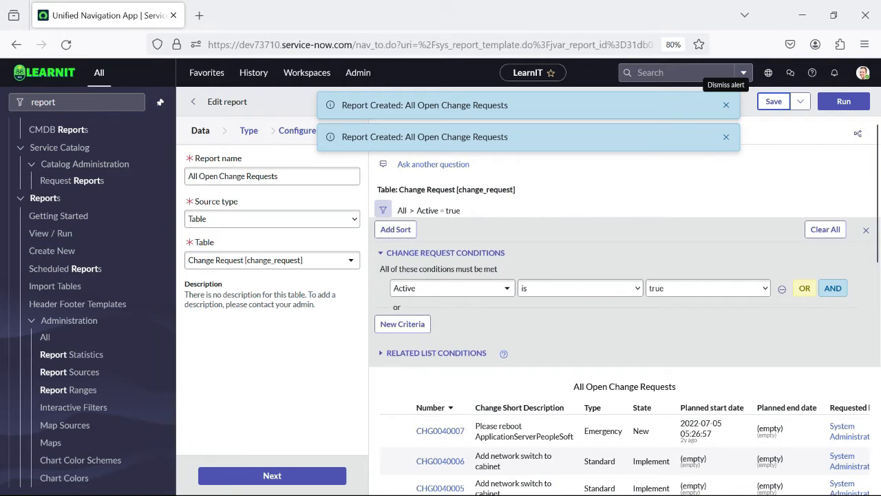
{"action": "left_click", "coordinate": [725, 105]}
{"action": "left_click", "coordinate": [725, 104]}
{"action": "scroll", "coordinate": [624, 310], "scroll_direction": "down", "scroll_amount": 5}
{"action": "scroll", "coordinate": [624, 310], "scroll_direction": "down", "scroll_amount": 4}
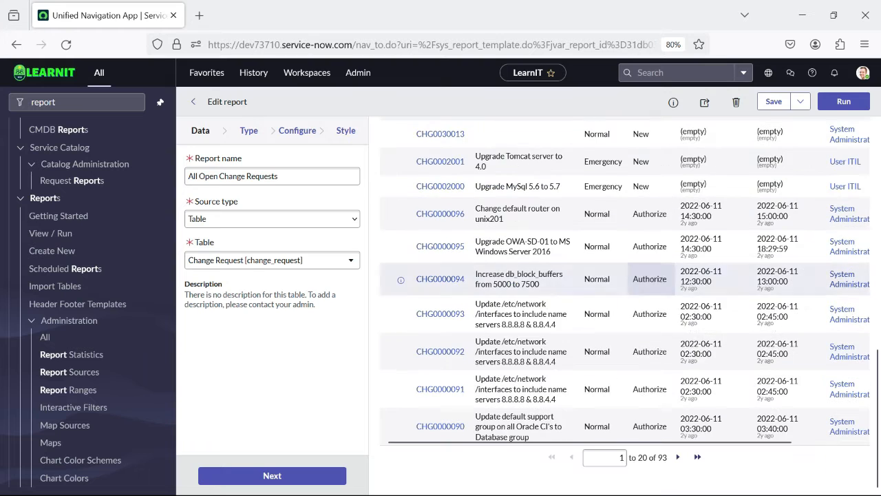
{"action": "scroll", "coordinate": [624, 309], "scroll_direction": "up", "scroll_amount": 8}
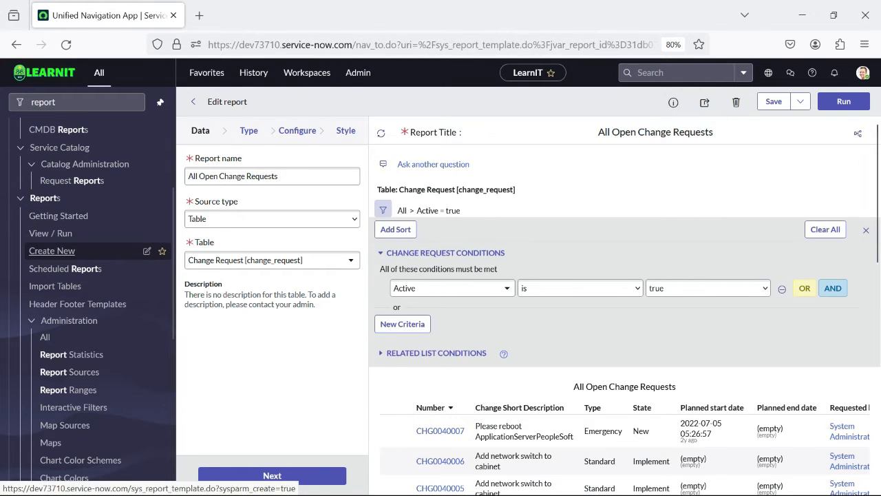
Start a new report named Normal Change Request with Change Request [change_request] as its source table
{"action": "left_click", "coordinate": [69, 233]}
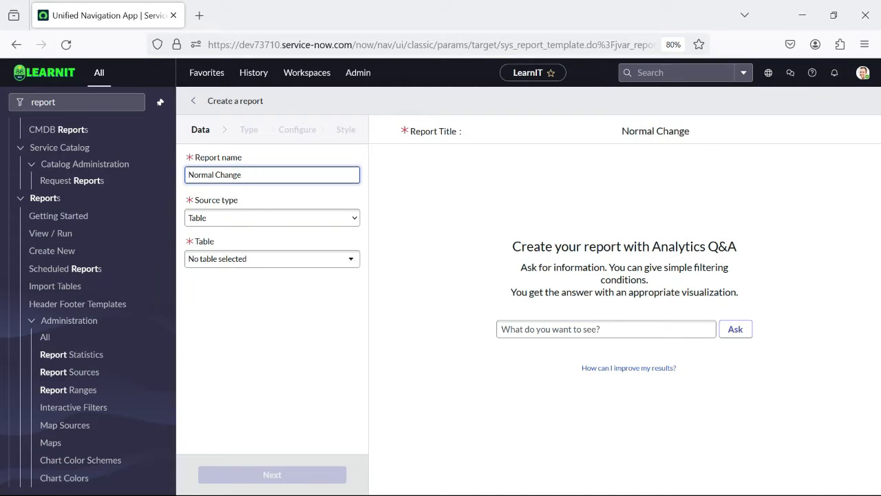
{"action": "type", "text": "est"}
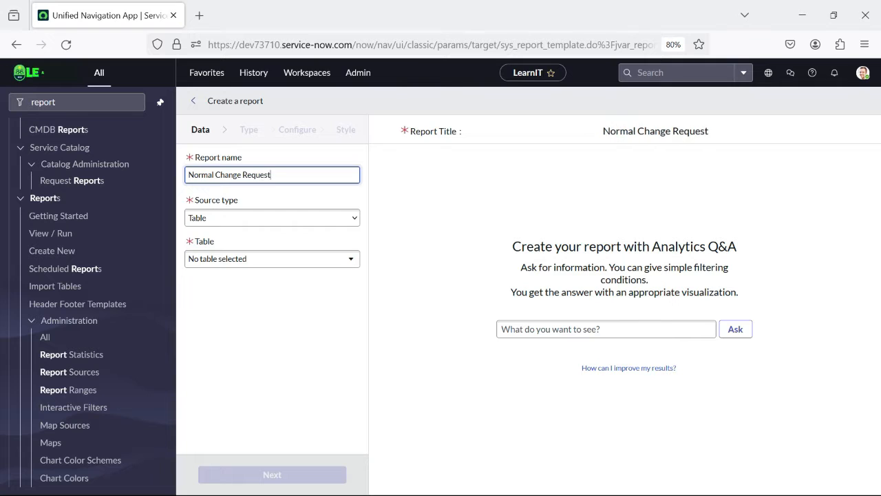
{"action": "left_click", "coordinate": [272, 259]}
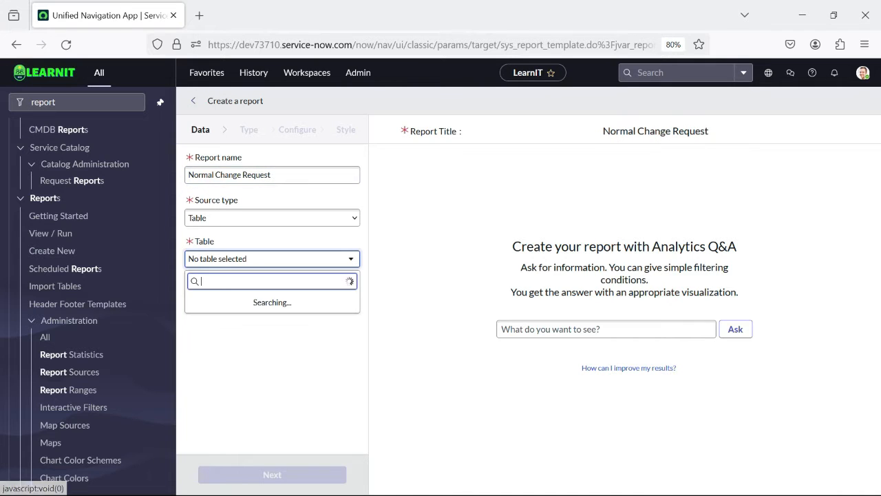
{"action": "left_click", "coordinate": [272, 258]}
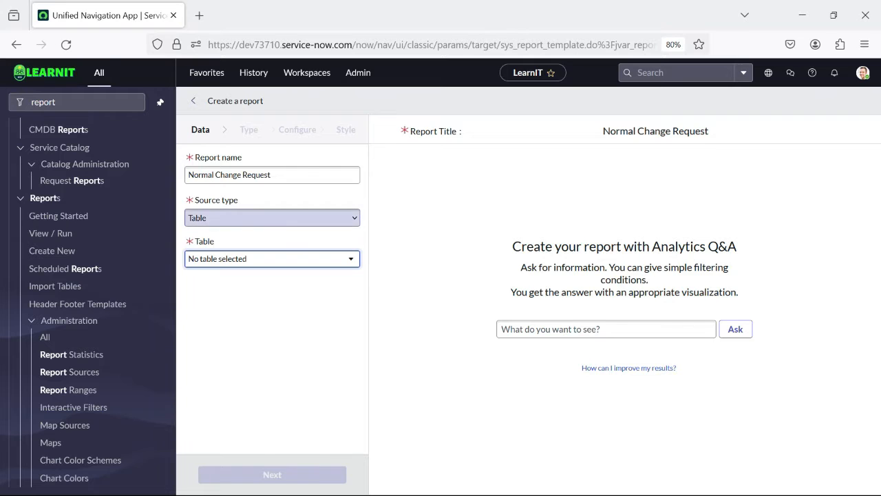
{"action": "left_click", "coordinate": [272, 258]}
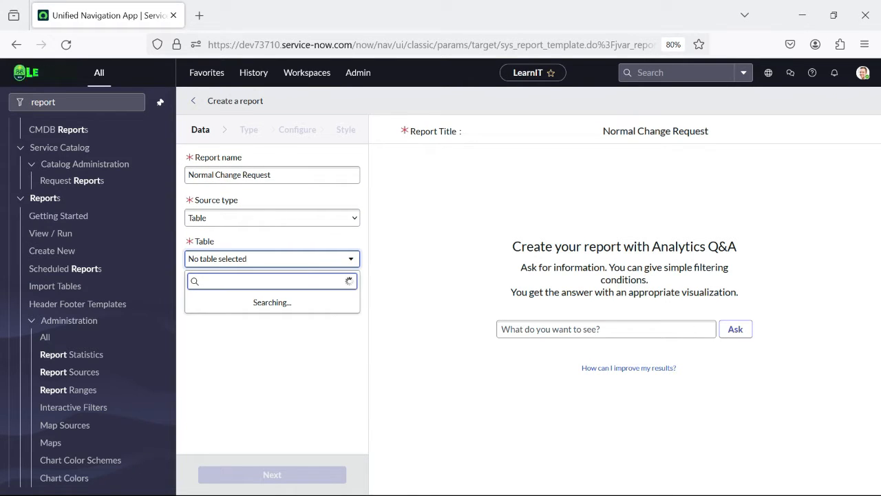
{"action": "left_click", "coordinate": [246, 312]}
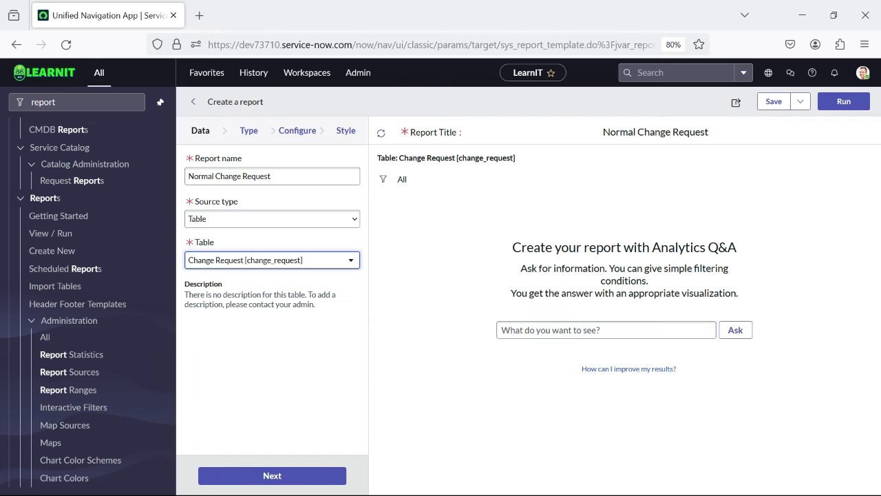
Add the filter condition Active is true to the report, followed by an empty AND condition
{"action": "left_click", "coordinate": [382, 178]}
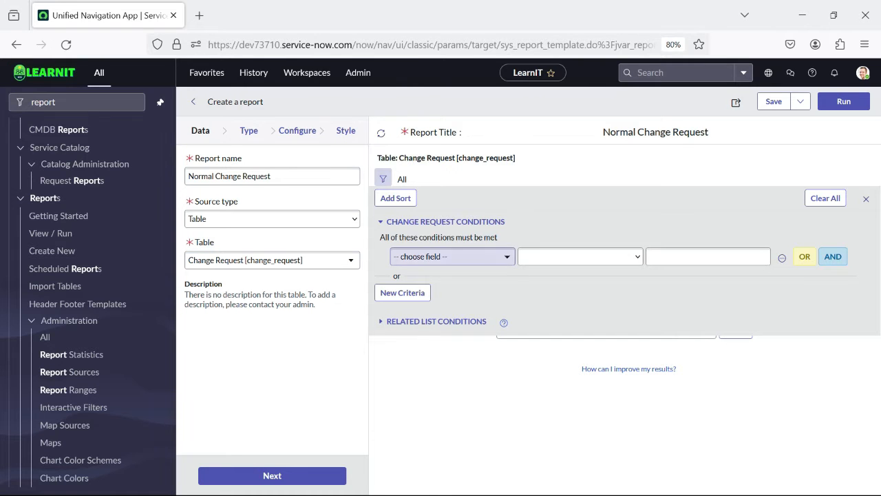
{"action": "left_click", "coordinate": [452, 256]}
{"action": "left_click", "coordinate": [409, 302]}
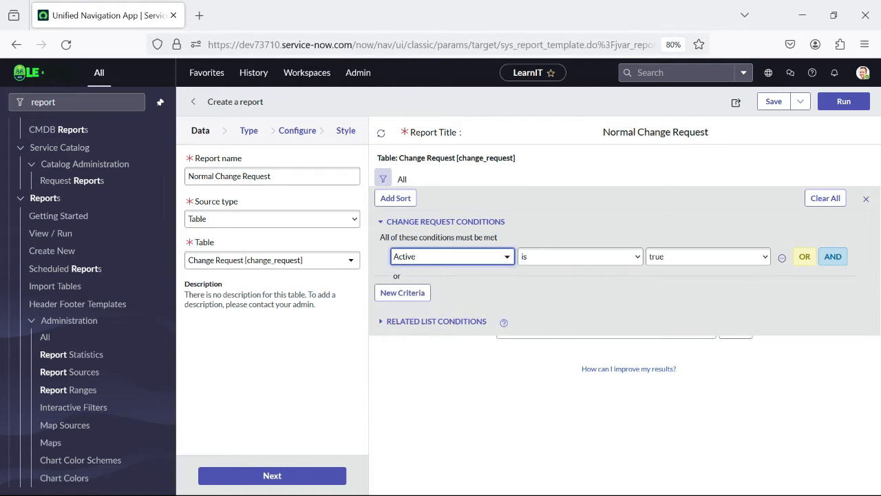
{"action": "left_click", "coordinate": [833, 256]}
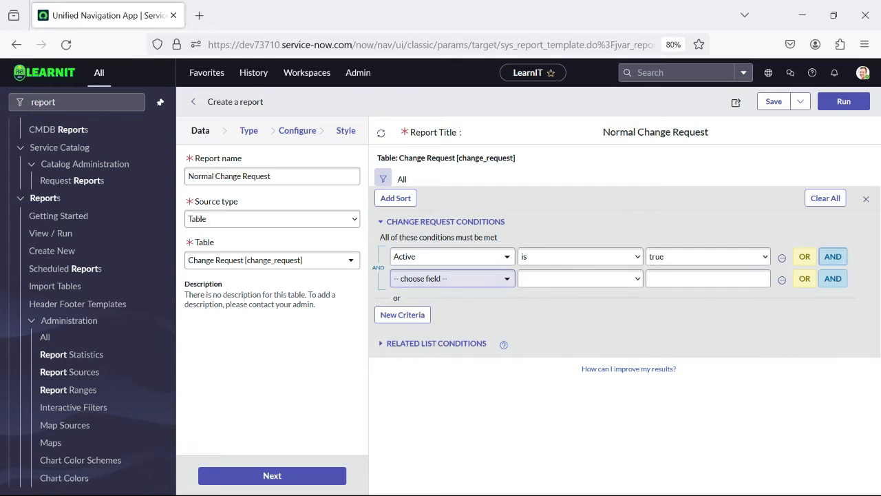
{"action": "left_click", "coordinate": [452, 278]}
{"action": "type", "text": "change"}
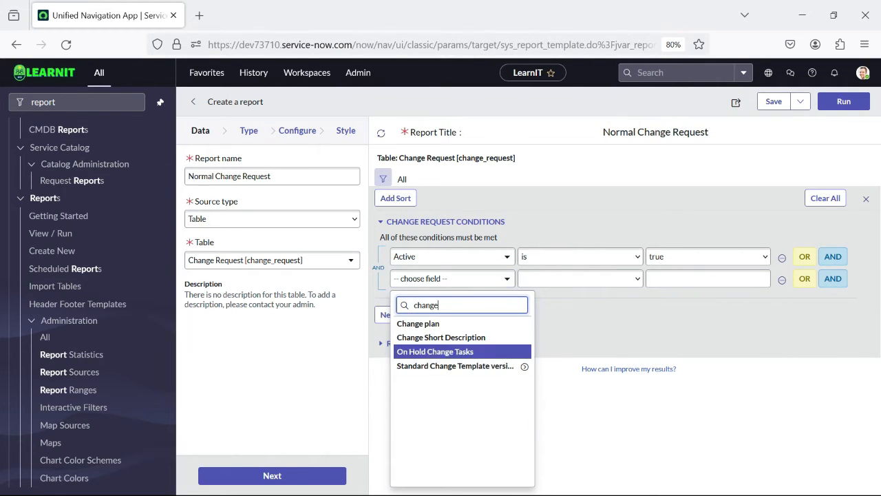
{"action": "key", "text": "BackSpace"}
{"action": "key", "text": "BackSpace"}
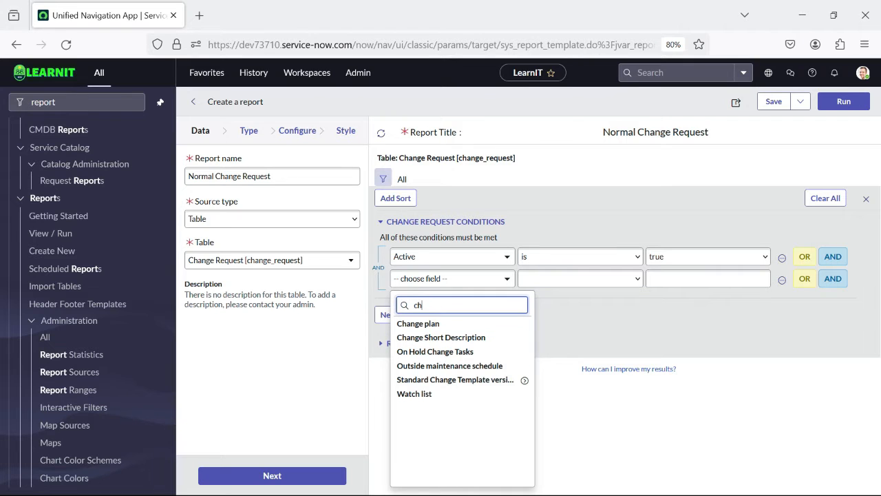
{"action": "key", "text": "BackSpace"}
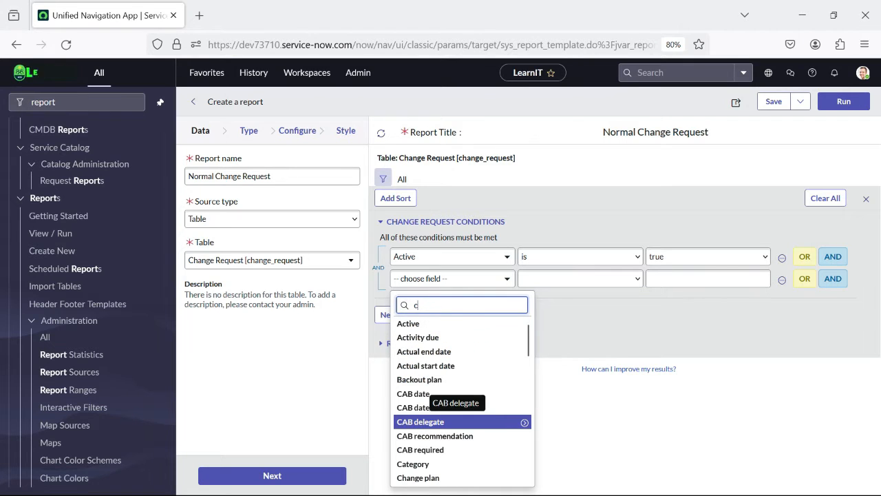
{"action": "key", "text": "BackSpace"}
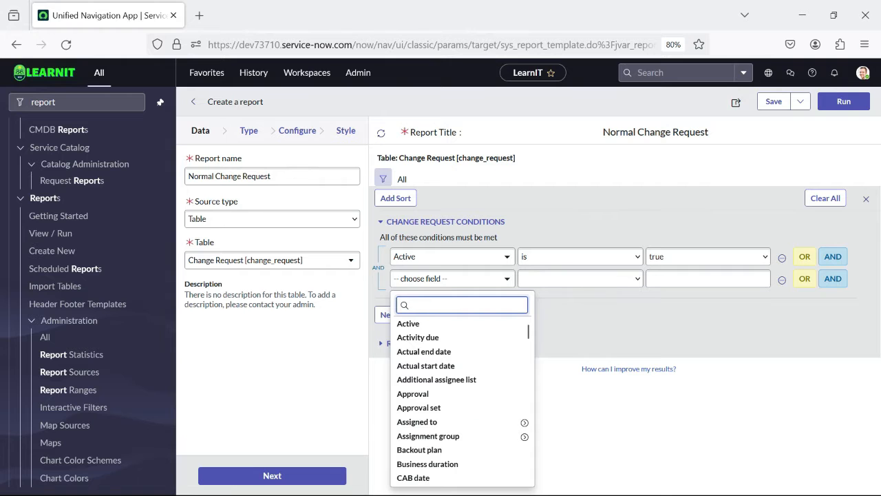
{"action": "key", "text": "Escape"}
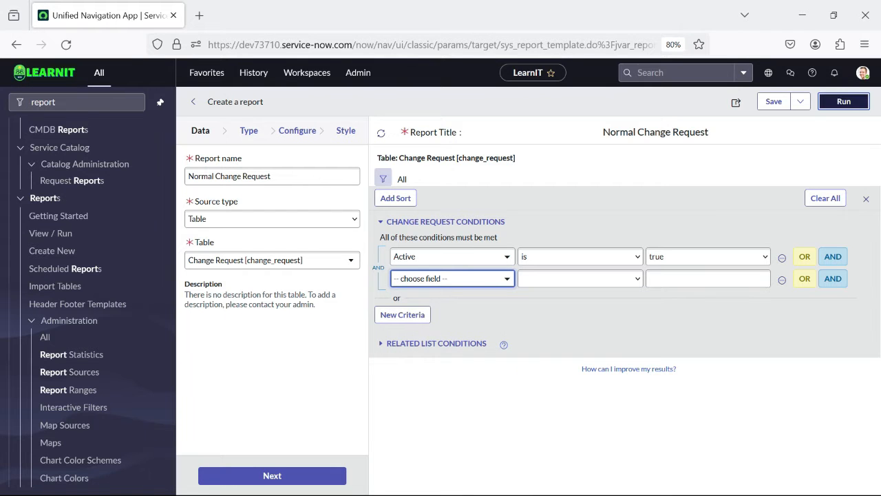
Run the report and check its columns for the field that holds the kind of change
{"action": "left_click", "coordinate": [844, 101]}
{"action": "scroll", "coordinate": [602, 249], "scroll_direction": "down", "scroll_amount": 1}
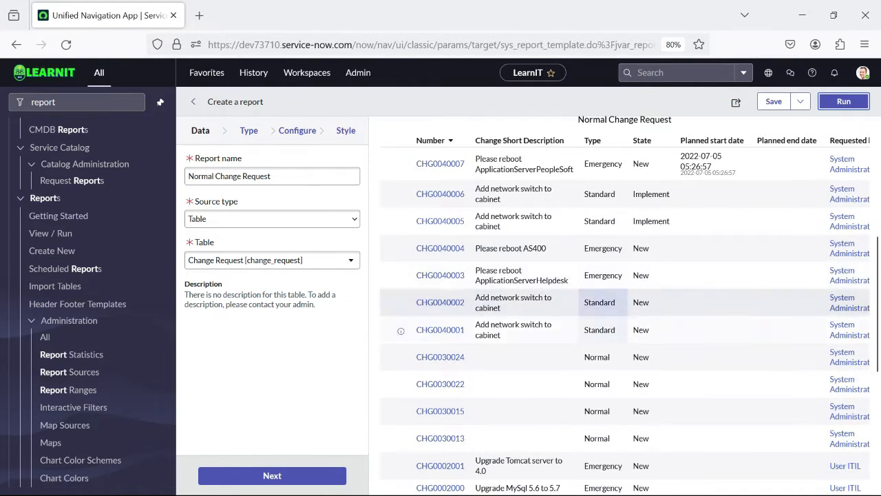
{"action": "scroll", "coordinate": [632, 326], "scroll_direction": "up", "scroll_amount": 4}
Choose Type as the field of the report's second filter condition, below Active is true
{"action": "left_click", "coordinate": [453, 310]}
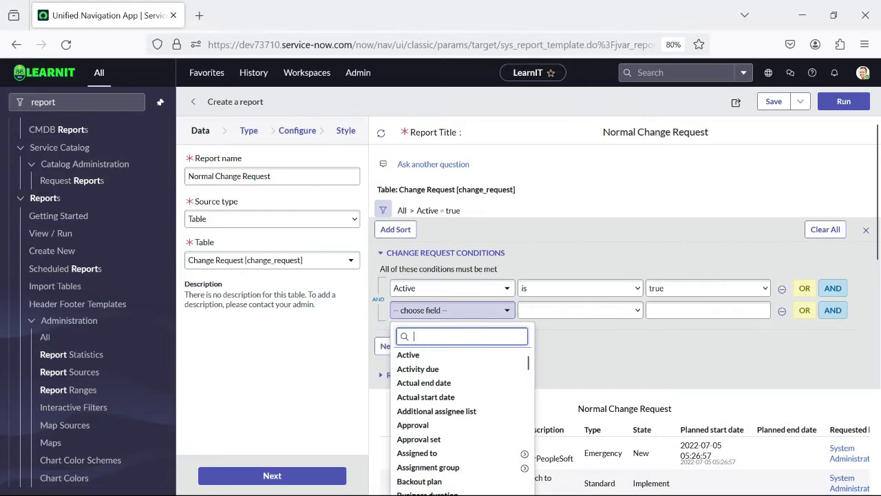
{"action": "type", "text": "typ"}
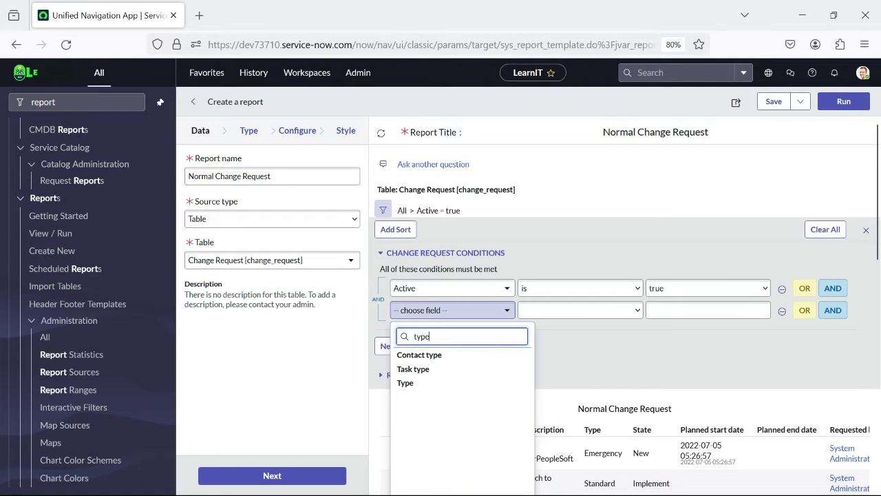
{"action": "type", "text": "e"}
{"action": "key", "text": "Down"}
{"action": "key", "text": "Down"}
{"action": "key", "text": "Down"}
{"action": "key", "text": "Return"}
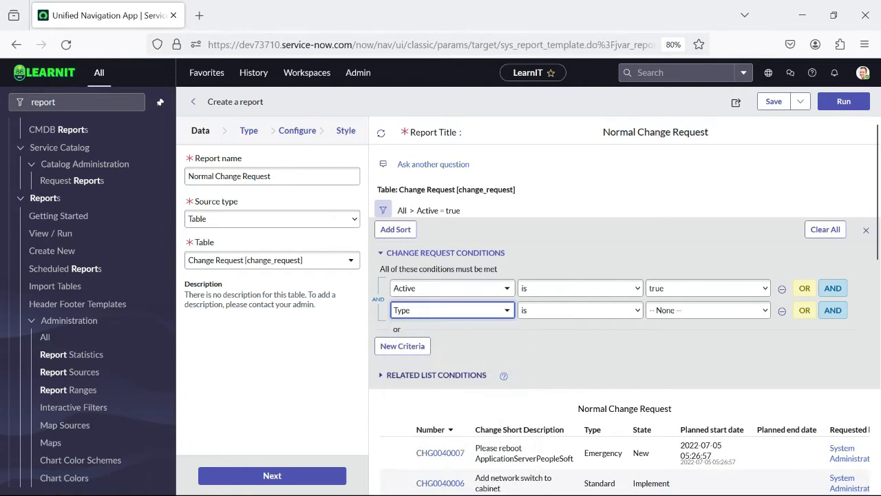
Rename the report Standard Change Request and set the Type condition to Standard
{"action": "left_click", "coordinate": [708, 310]}
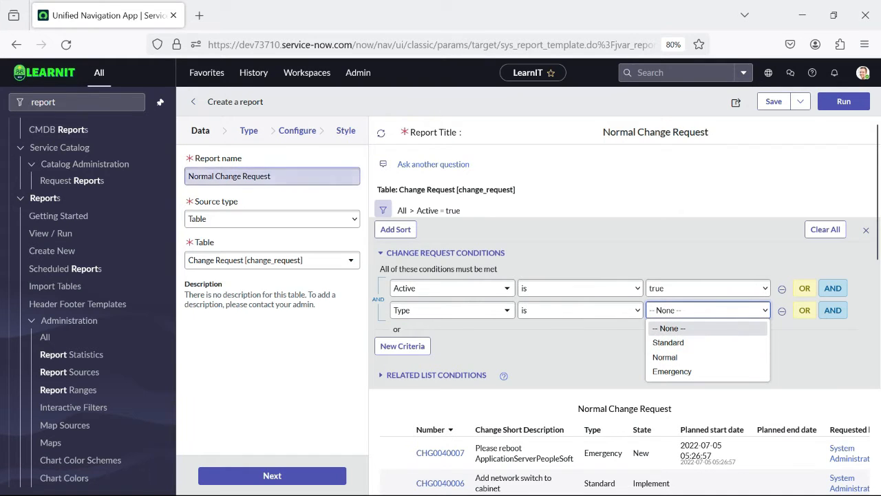
{"action": "left_click", "coordinate": [192, 176]}
{"action": "type", "text": "andard"}
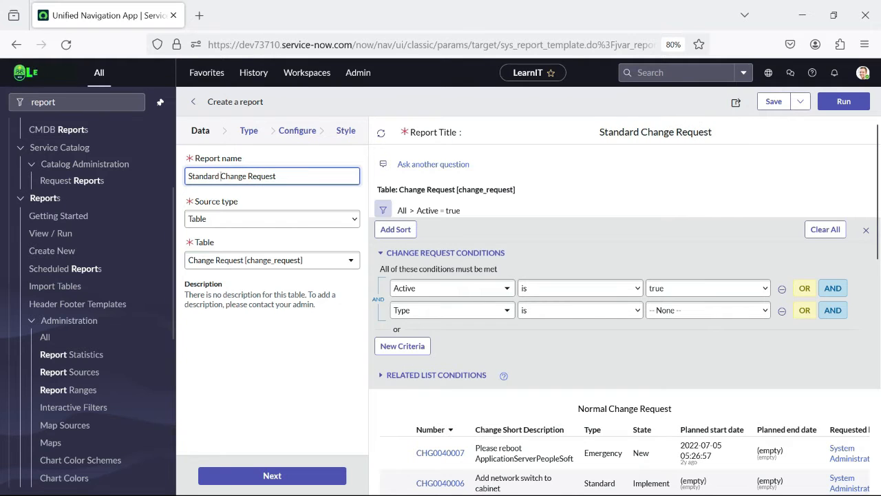
{"action": "left_click", "coordinate": [707, 310]}
{"action": "left_click", "coordinate": [668, 342]}
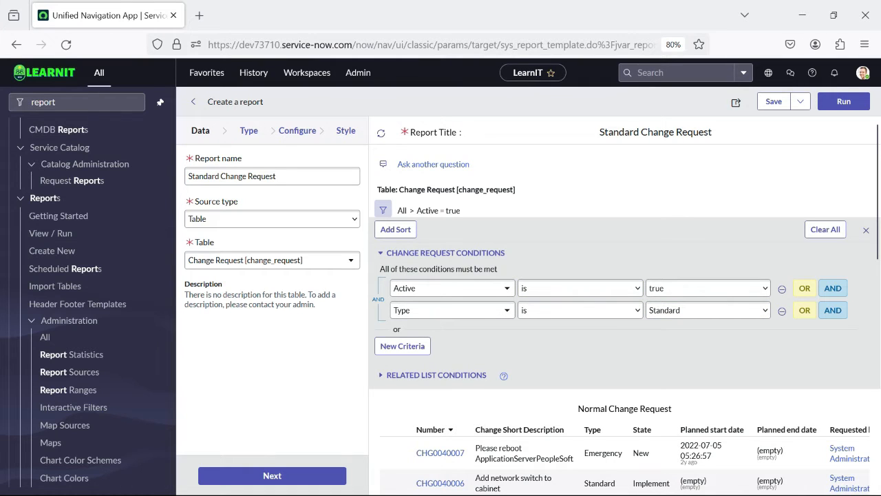
Run and save the Standard Change Request report, dismissing the creation notifications
{"action": "left_click", "coordinate": [843, 101]}
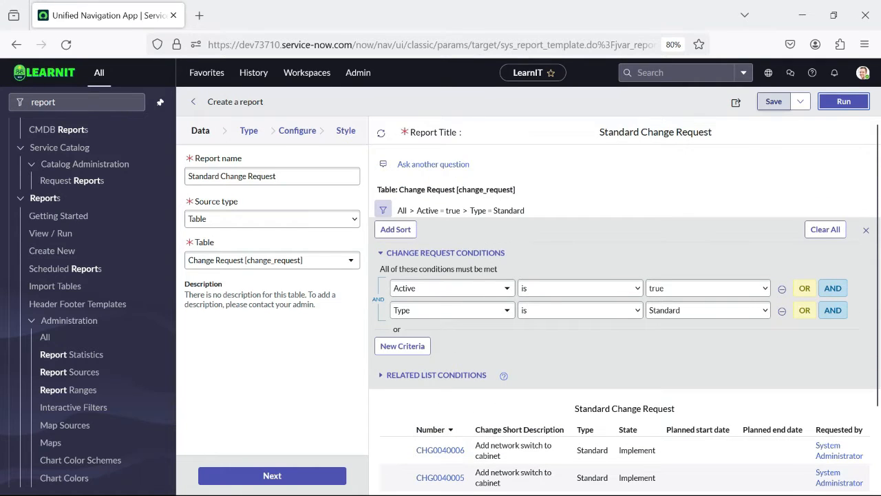
{"action": "left_click", "coordinate": [774, 101]}
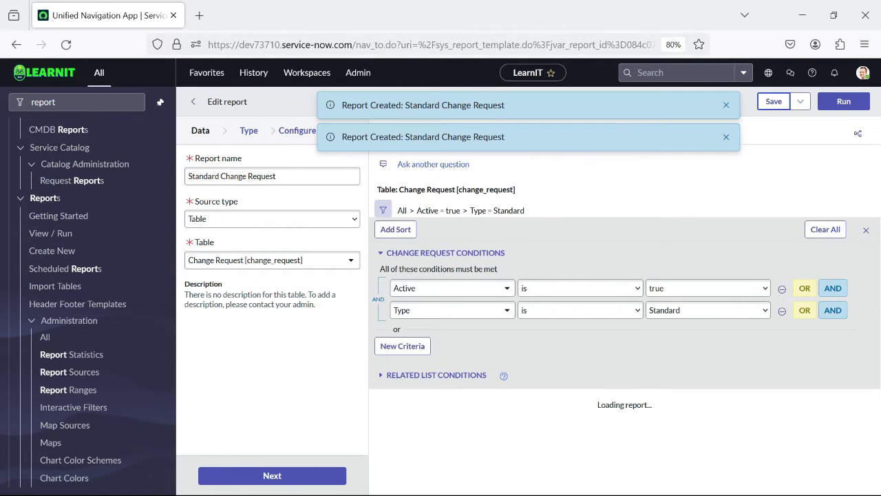
{"action": "left_click", "coordinate": [725, 136]}
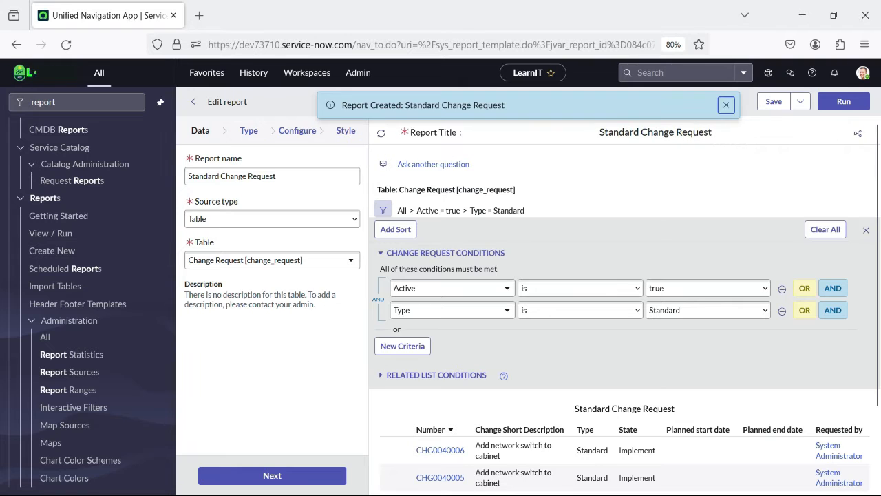
{"action": "left_click", "coordinate": [725, 104]}
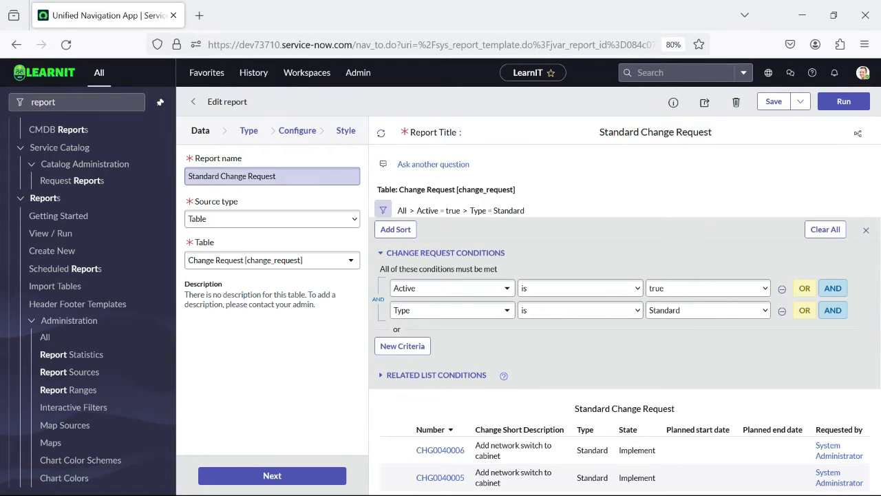
Change the report name to Normal Change Request and the Type condition's value to Normal
{"action": "left_click", "coordinate": [708, 311]}
{"action": "left_click", "coordinate": [667, 342]}
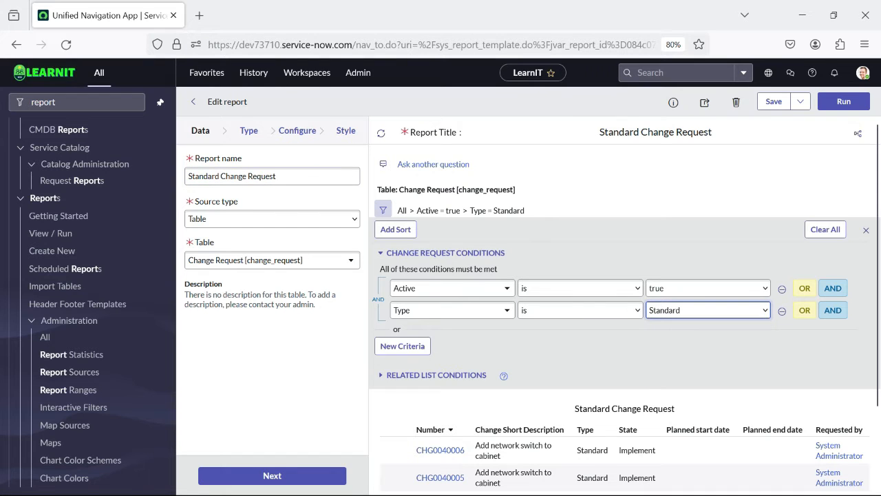
{"action": "left_click", "coordinate": [220, 176]}
{"action": "left_click_drag", "start_coordinate": [219, 176], "coordinate": [194, 176]}
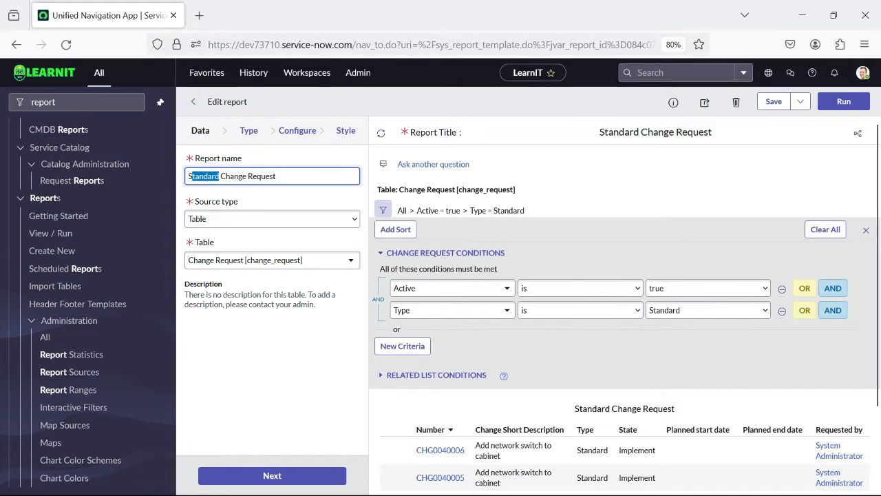
{"action": "type", "text": "Nor"}
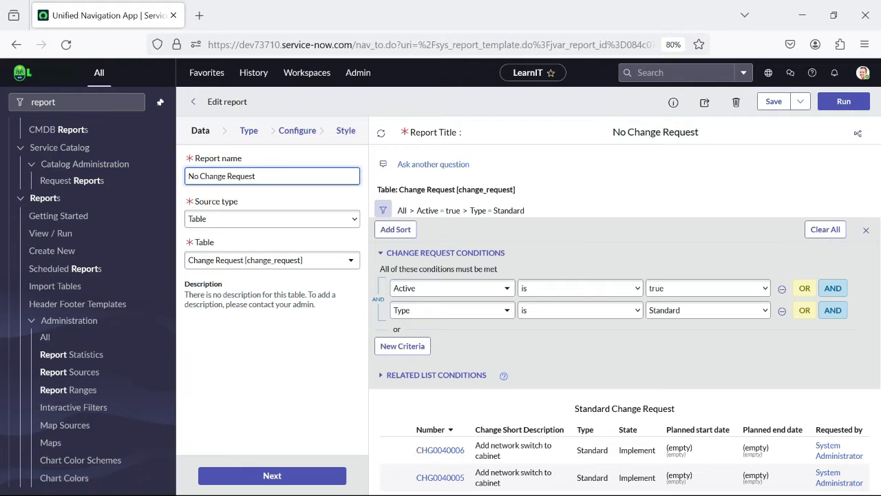
{"action": "type", "text": "mal"}
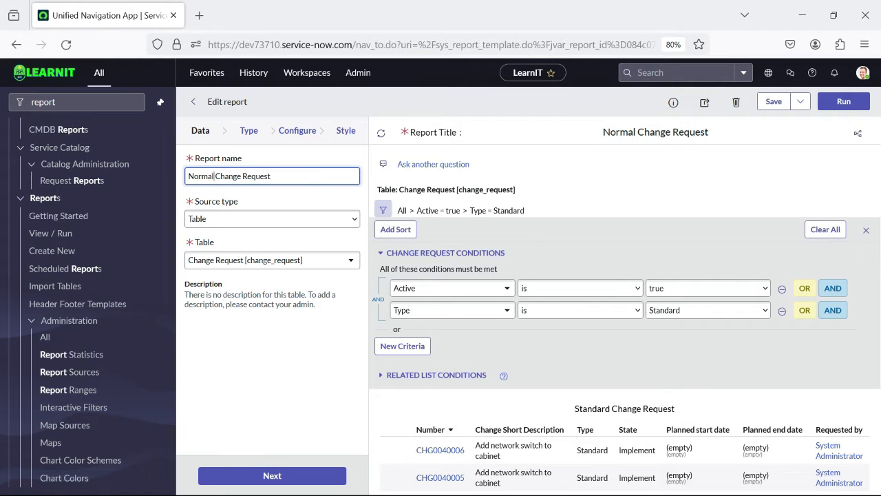
{"action": "left_click", "coordinate": [707, 310]}
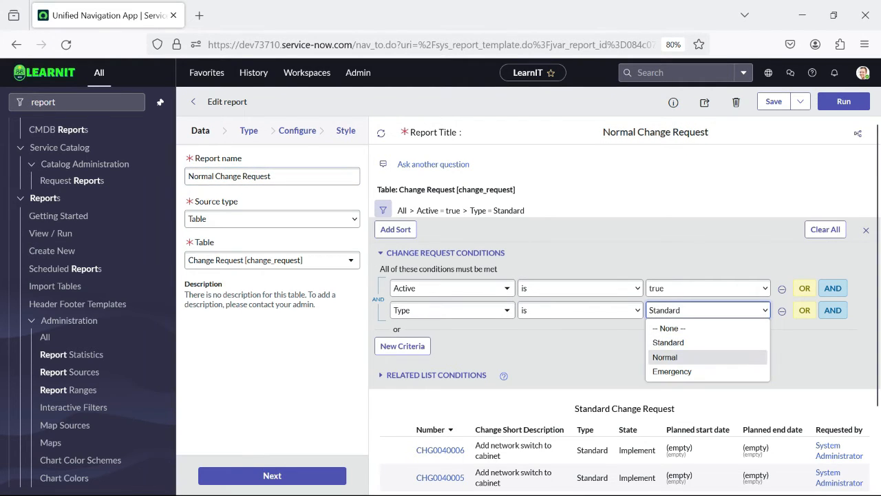
{"action": "left_click", "coordinate": [665, 356]}
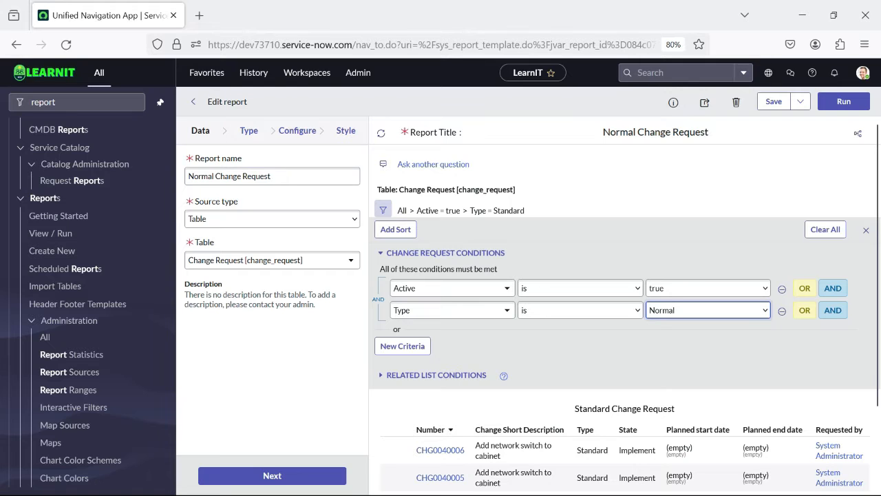
Save the Normal Change Request version as a separate report using Insert and Stay, dismiss the notifications and check its list
{"action": "left_click", "coordinate": [800, 101]}
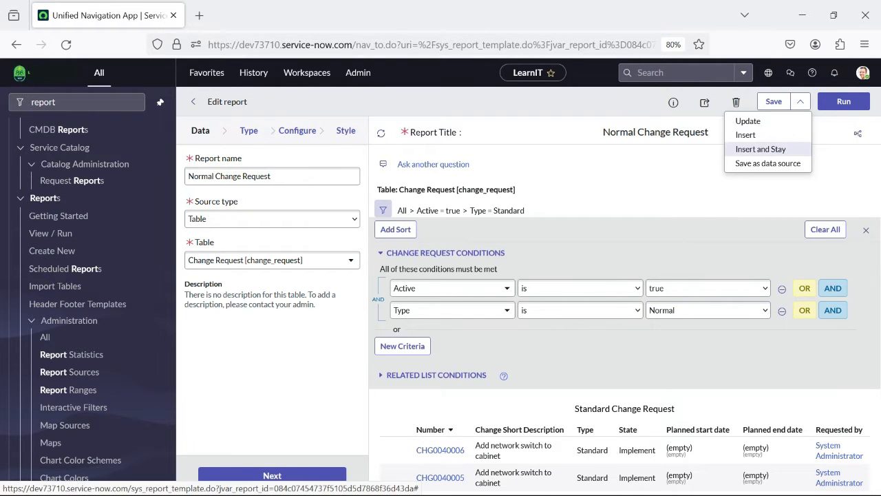
{"action": "left_click", "coordinate": [760, 149]}
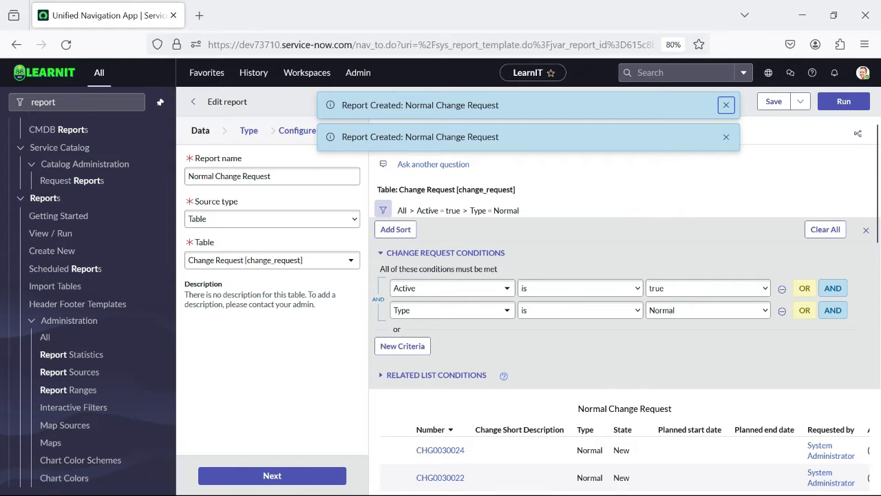
{"action": "left_click", "coordinate": [725, 105]}
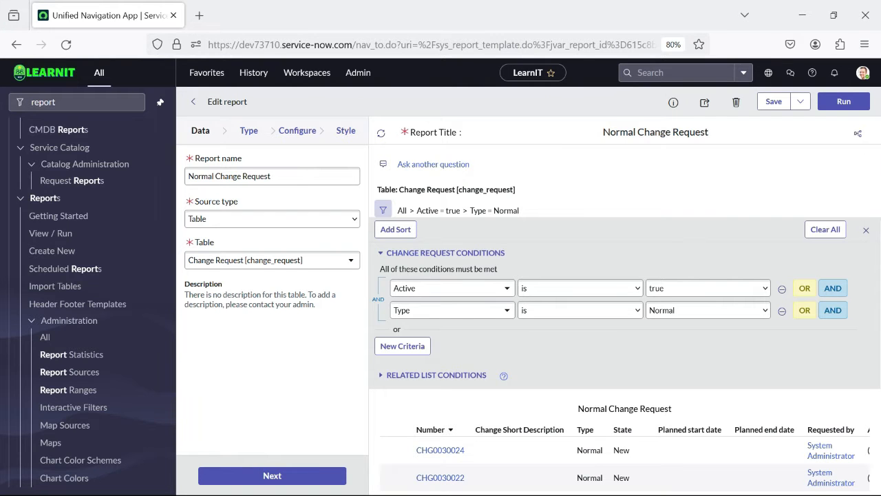
{"action": "scroll", "coordinate": [690, 420], "scroll_direction": "down", "scroll_amount": 15}
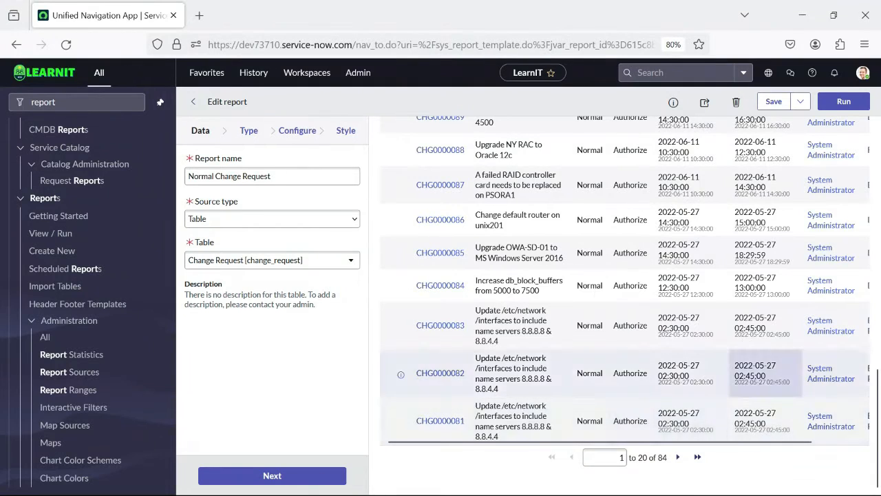
{"action": "scroll", "coordinate": [625, 306], "scroll_direction": "up", "scroll_amount": 15}
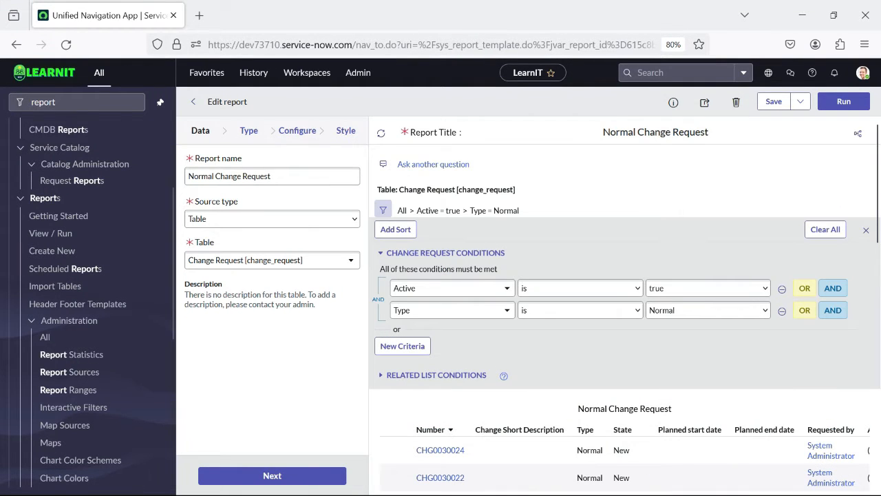
Rename the report Emergency Change Request and set its Type condition to Emergency
{"action": "double_click", "coordinate": [200, 176]}
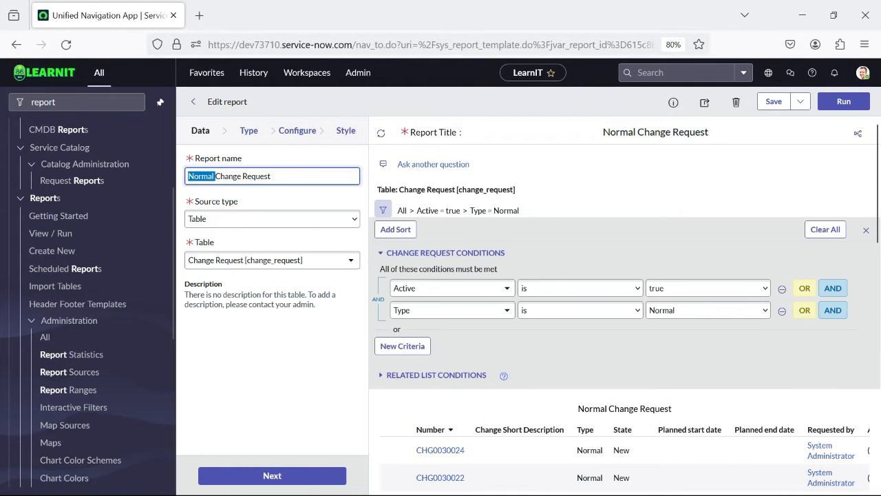
{"action": "left_click", "coordinate": [708, 310]}
{"action": "left_click", "coordinate": [665, 359]}
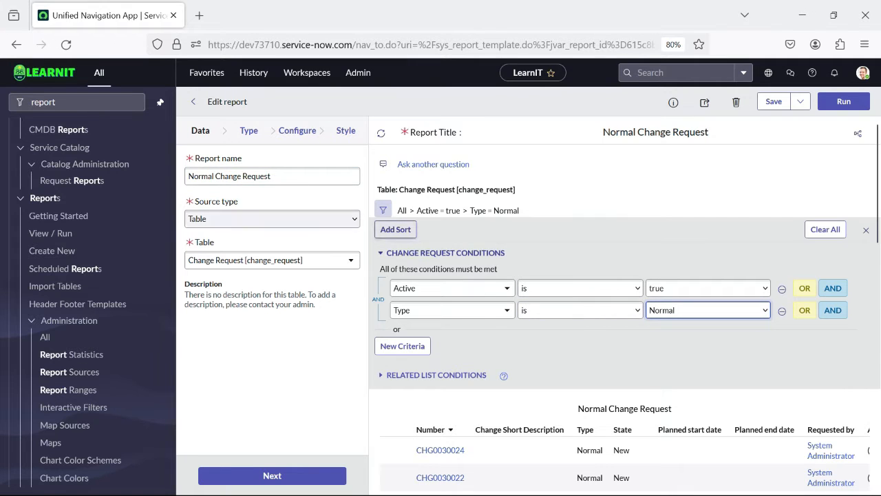
{"action": "double_click", "coordinate": [200, 177]}
{"action": "type", "text": "Emergen"}
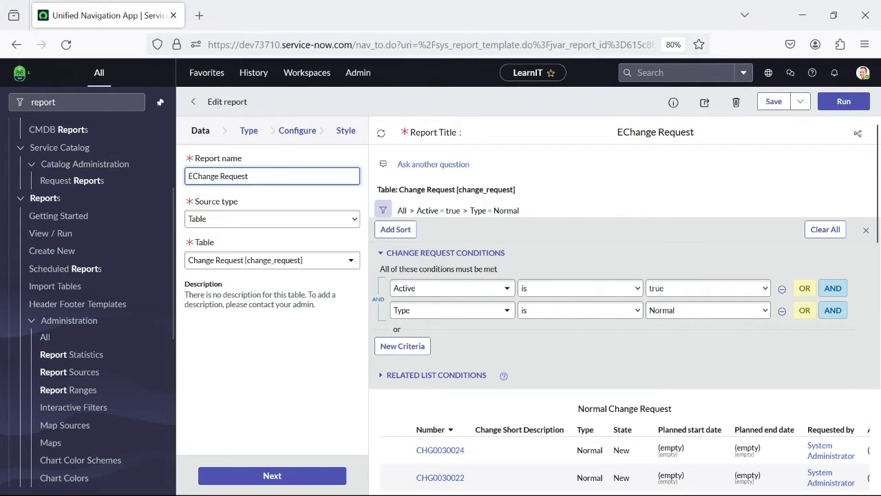
{"action": "type", "text": "cy"}
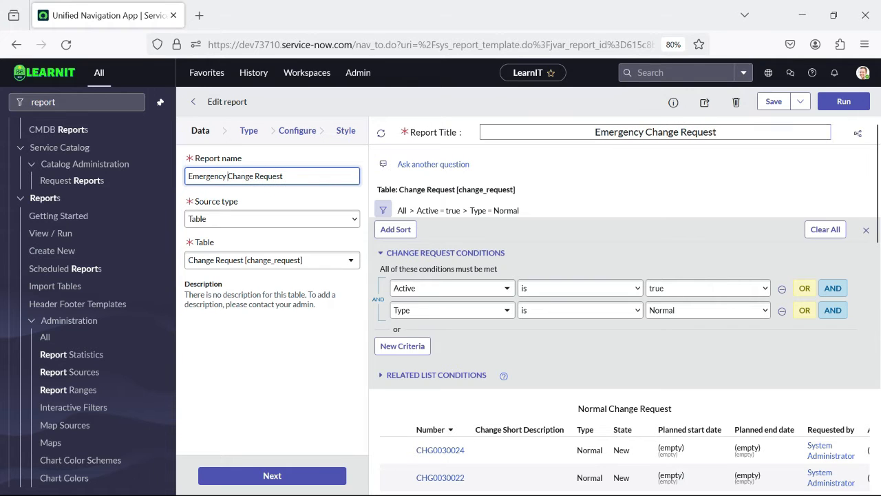
{"action": "left_click", "coordinate": [592, 103]}
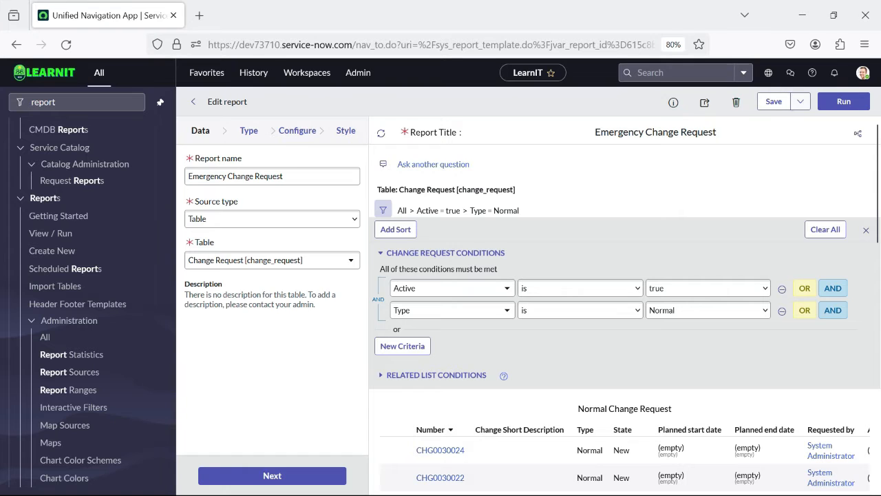
{"action": "left_click", "coordinate": [707, 310]}
{"action": "left_click", "coordinate": [672, 371]}
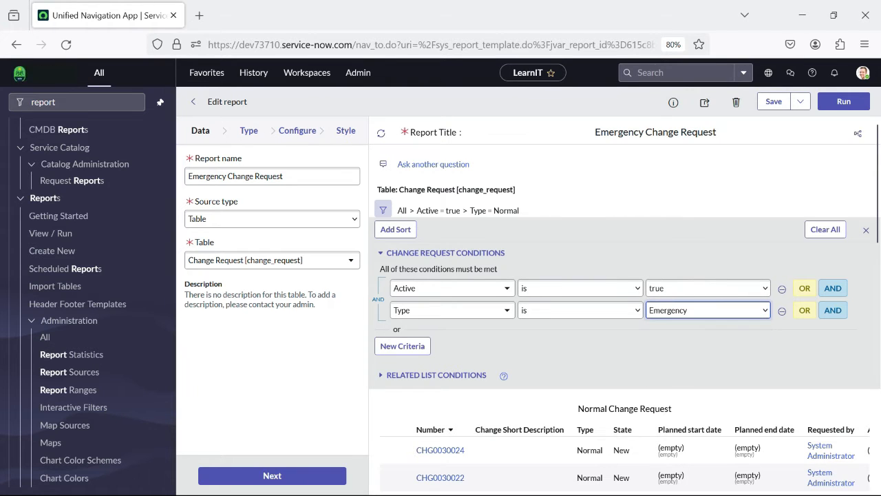
Run the Emergency Change Request report, save it as a separate report using Insert and Stay, and check its list
{"action": "left_click", "coordinate": [843, 101]}
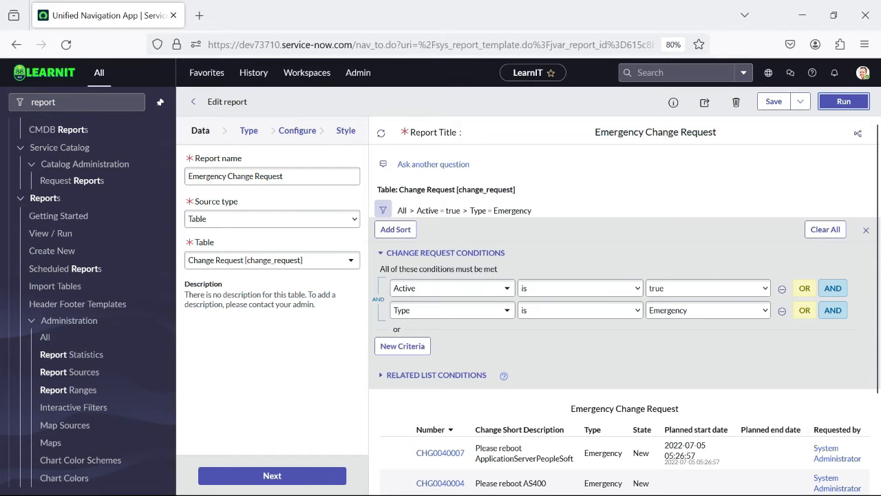
{"action": "left_click", "coordinate": [800, 101]}
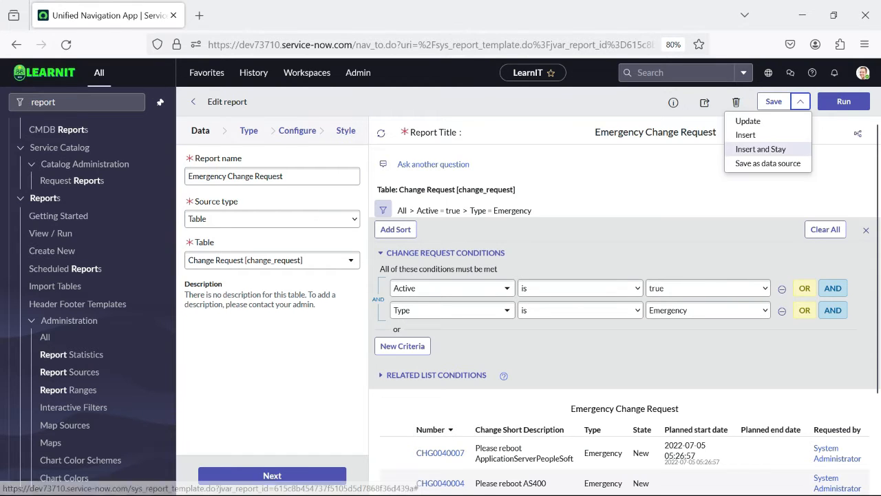
{"action": "left_click", "coordinate": [761, 149]}
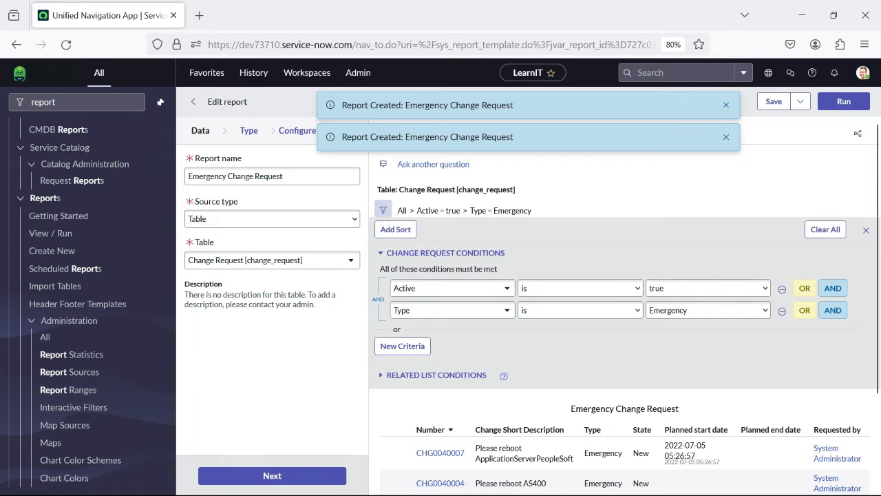
{"action": "scroll", "coordinate": [623, 310], "scroll_direction": "down", "scroll_amount": 3}
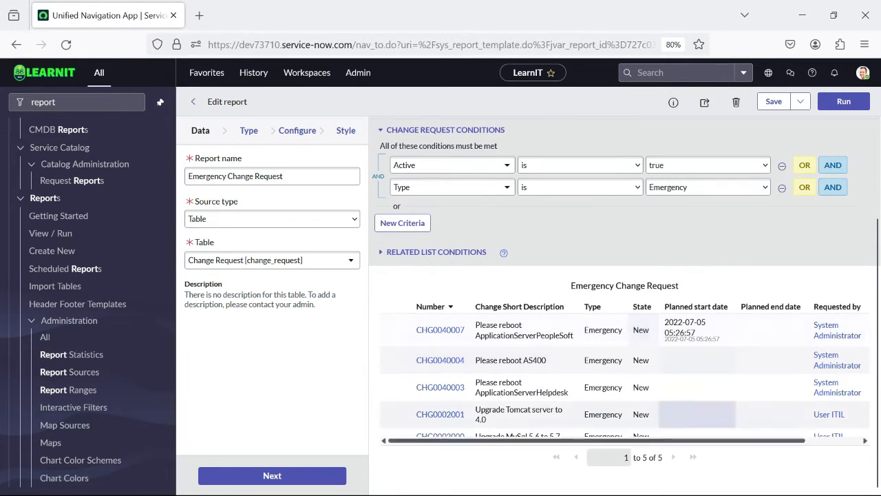
{"action": "scroll", "coordinate": [622, 389], "scroll_direction": "up", "scroll_amount": 3}
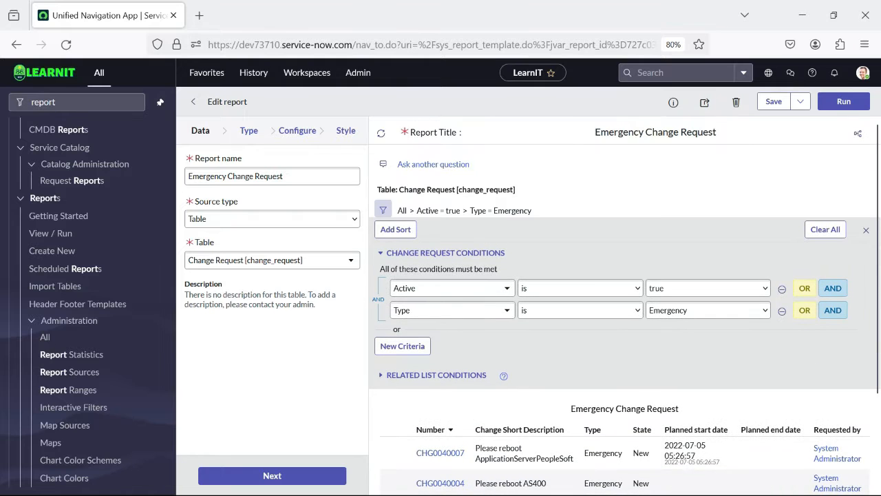
{"action": "scroll", "coordinate": [623, 310], "scroll_direction": "down", "scroll_amount": 3}
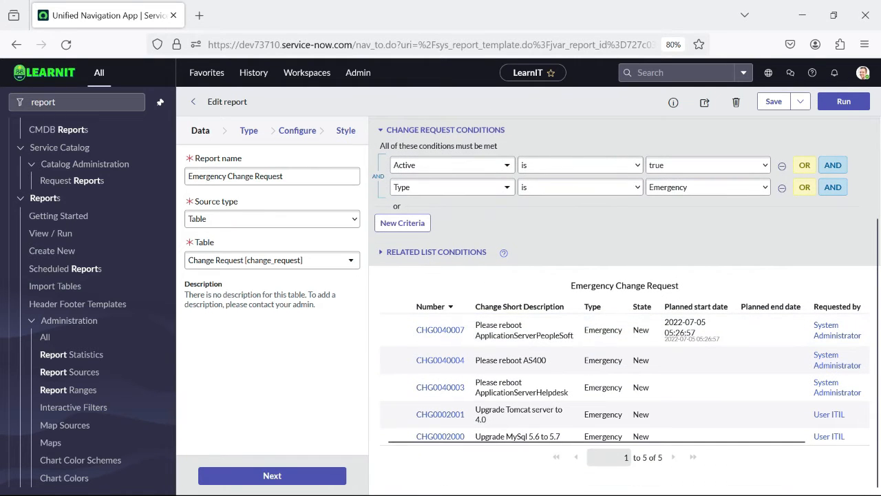
Open the full report list, search it for "p1 incident" and mark P1 Incident Report as a favorite
{"action": "left_click", "coordinate": [50, 233]}
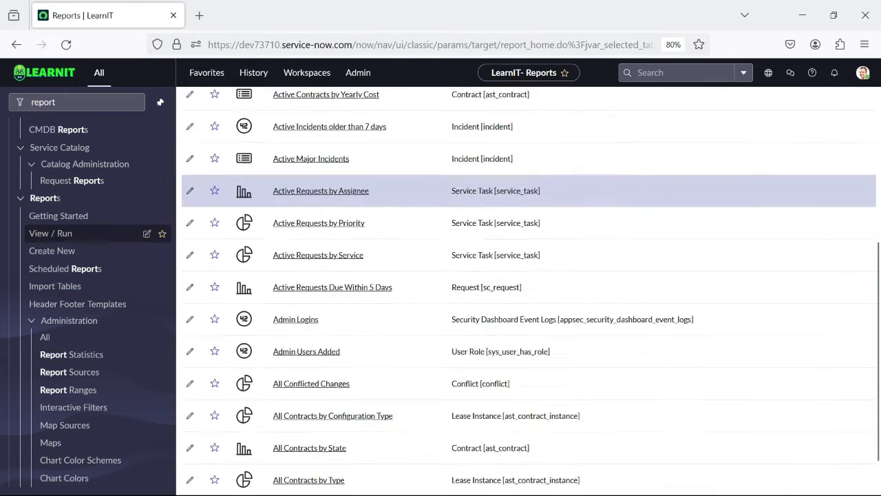
{"action": "scroll", "coordinate": [523, 307], "scroll_direction": "up", "scroll_amount": 5}
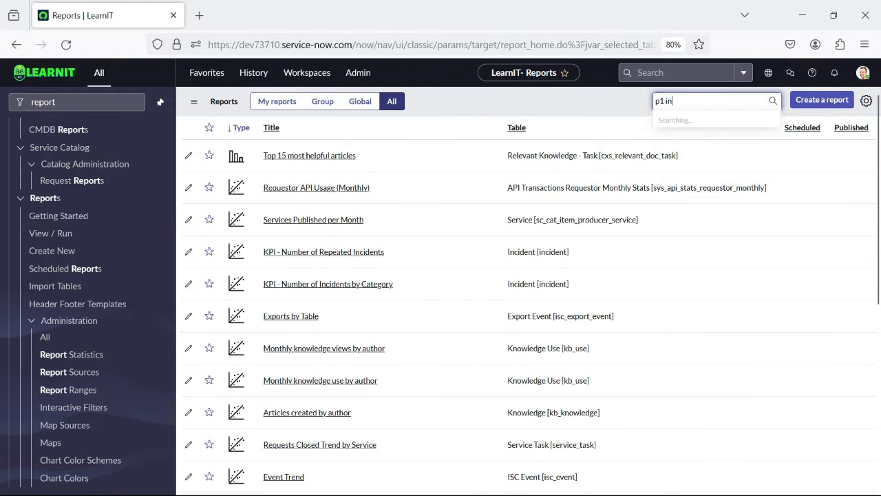
{"action": "type", "text": "dent"}
{"action": "key", "text": "Return"}
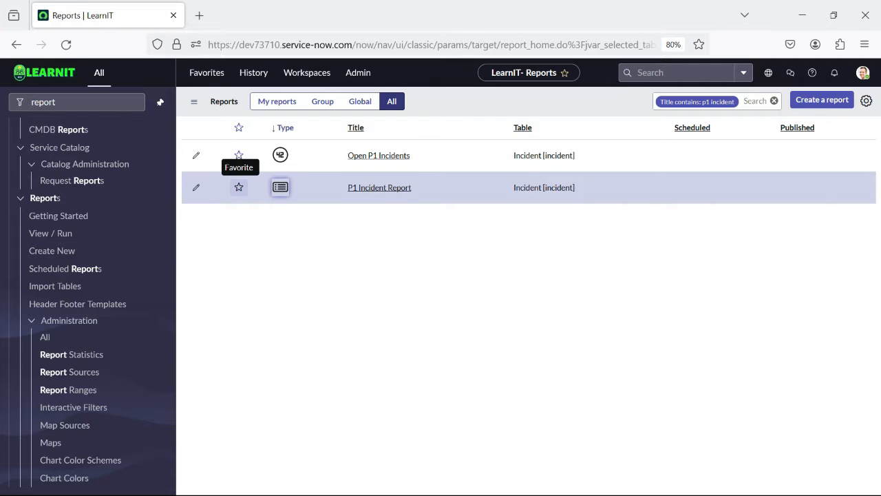
{"action": "left_click", "coordinate": [238, 187]}
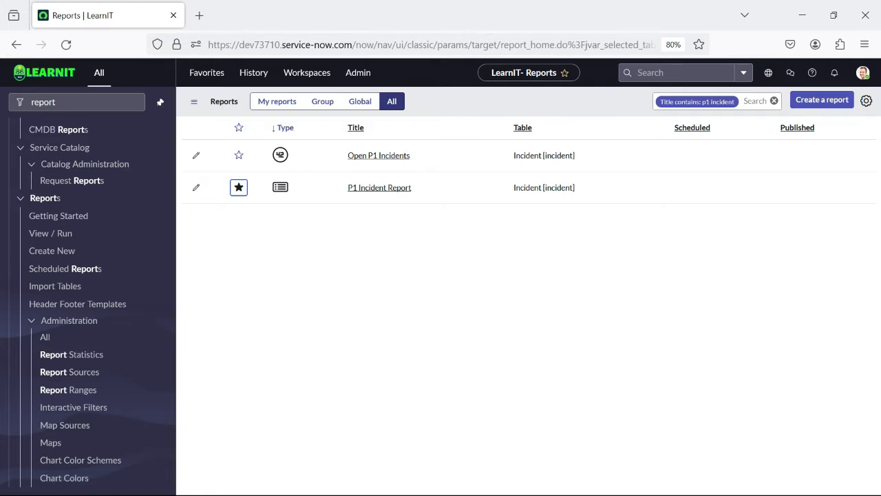
{"action": "left_click", "coordinate": [280, 187]}
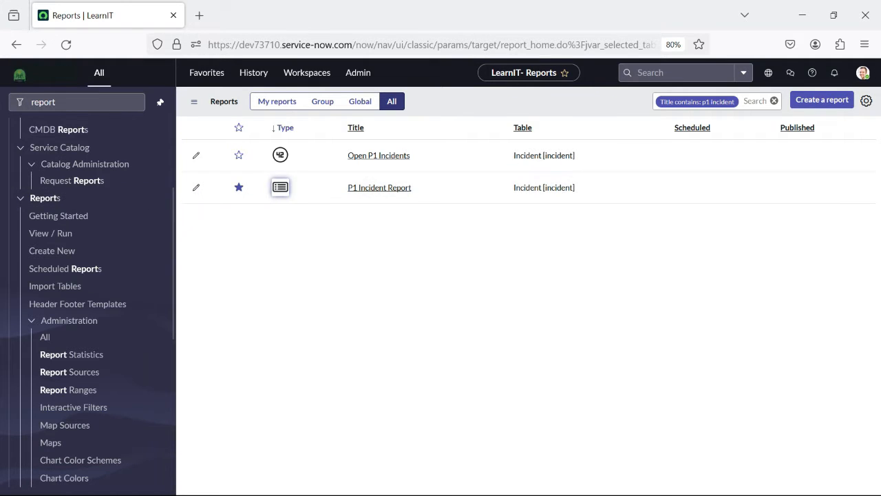
Search all reports for "Change request" instead and mark All Open Change Requests, Normal Change Request and Emergency Change Request as favorites
{"action": "left_click", "coordinate": [774, 102]}
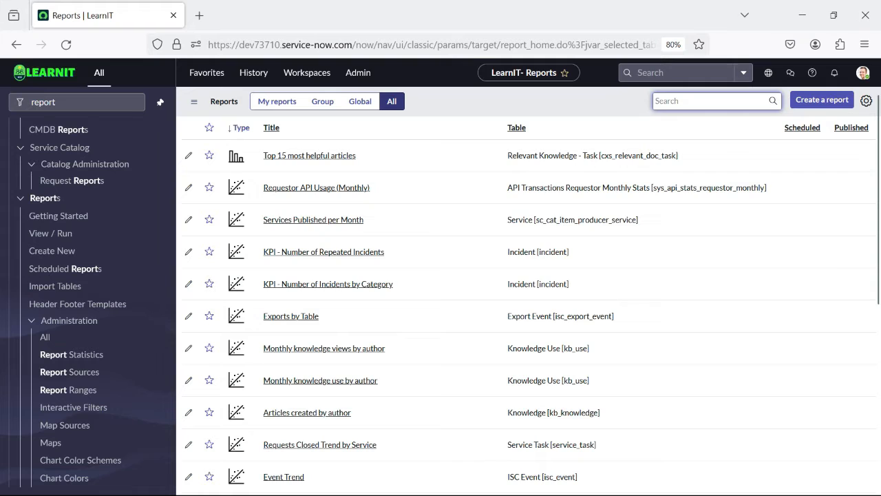
{"action": "type", "text": "Change"}
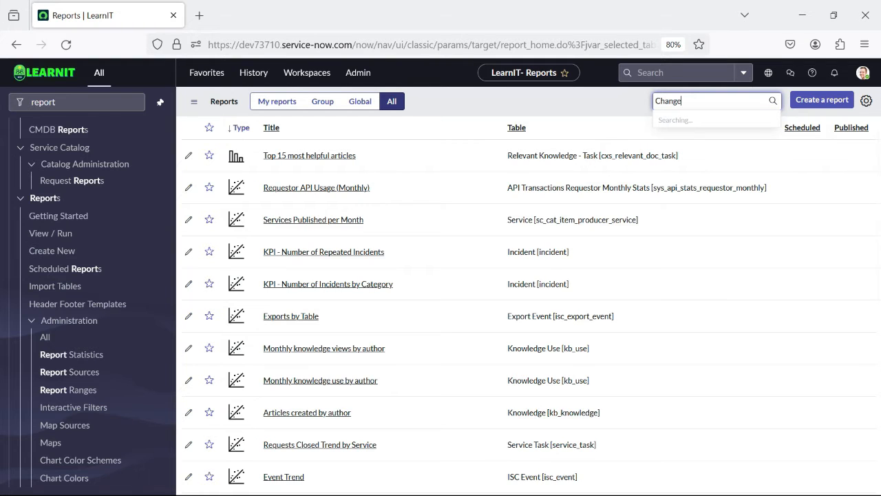
{"action": "type", "text": " request"}
{"action": "key", "text": "Return"}
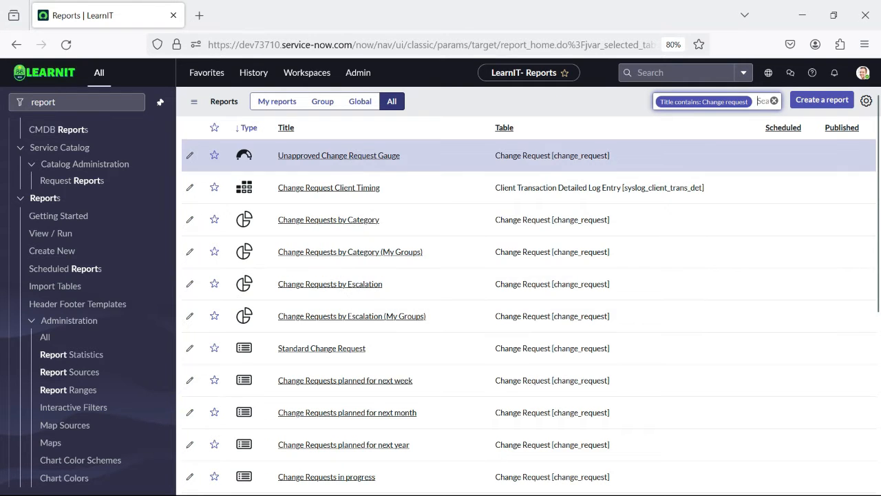
{"action": "scroll", "coordinate": [529, 155], "scroll_direction": "down", "scroll_amount": 4}
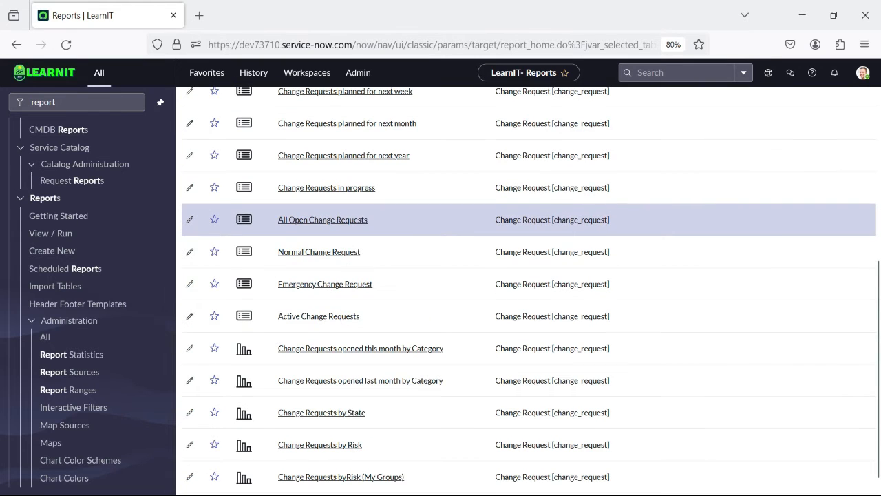
{"action": "scroll", "coordinate": [324, 223], "scroll_direction": "down", "scroll_amount": 1}
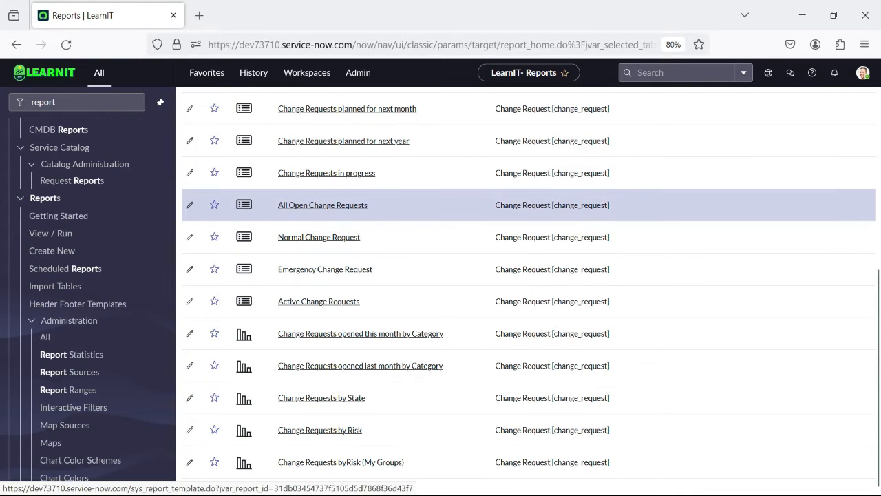
{"action": "left_click", "coordinate": [214, 205]}
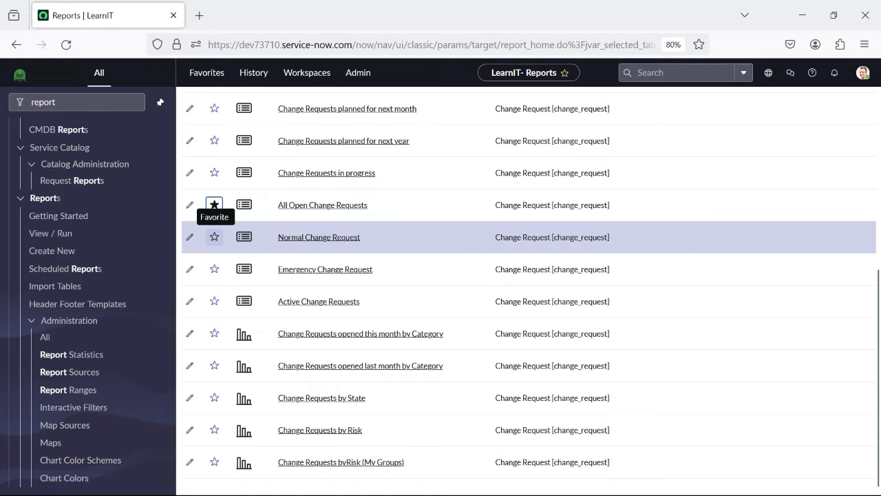
{"action": "left_click", "coordinate": [214, 237]}
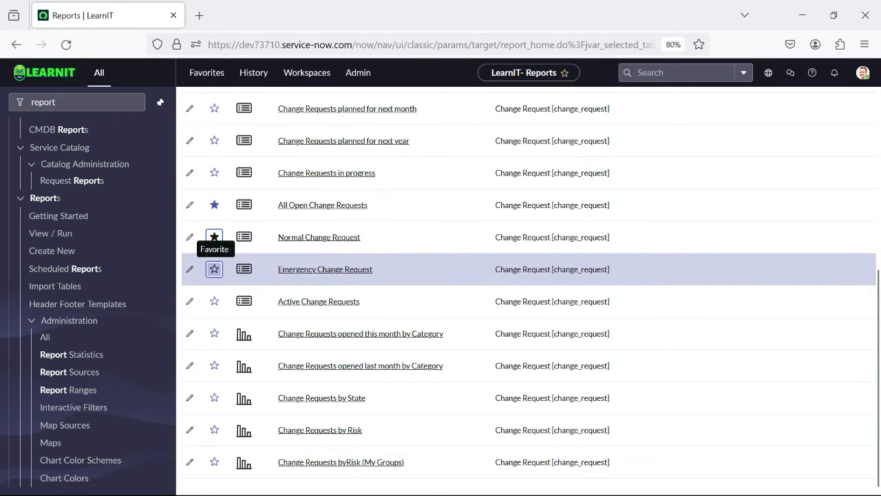
{"action": "left_click", "coordinate": [214, 268]}
{"action": "key", "text": "Tab"}
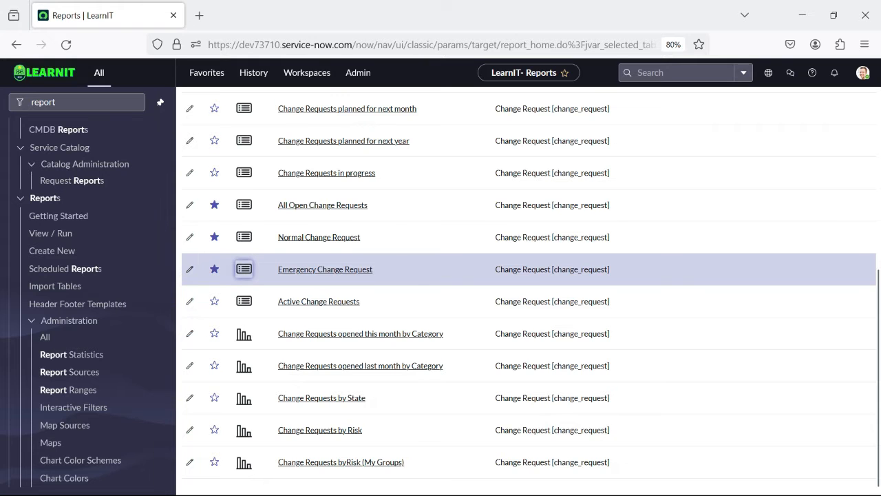
Mark Standard Change Request as a favorite, then clear the title search and sort the report list by favorites
{"action": "scroll", "coordinate": [440, 351], "scroll_direction": "up", "scroll_amount": 5}
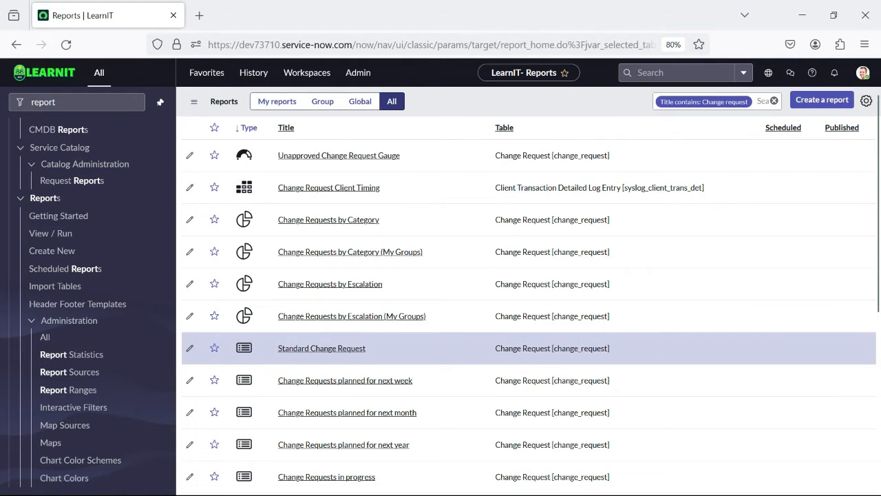
{"action": "left_click", "coordinate": [214, 347]}
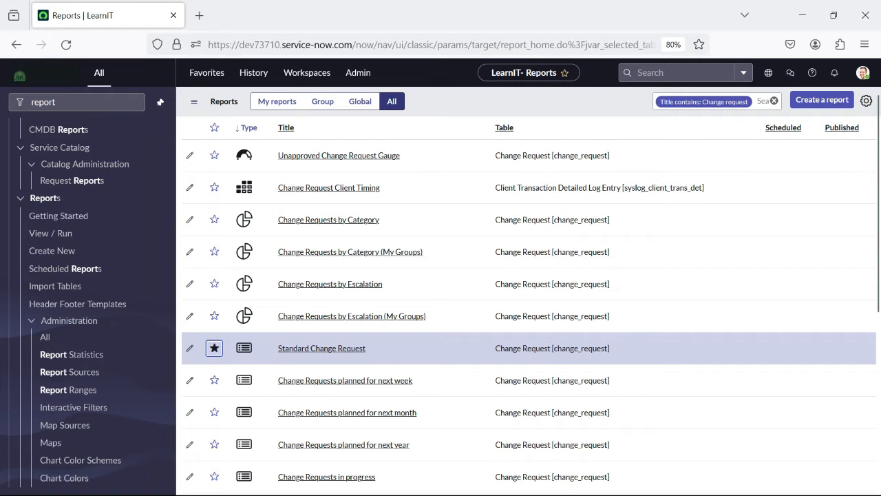
{"action": "left_click", "coordinate": [774, 101]}
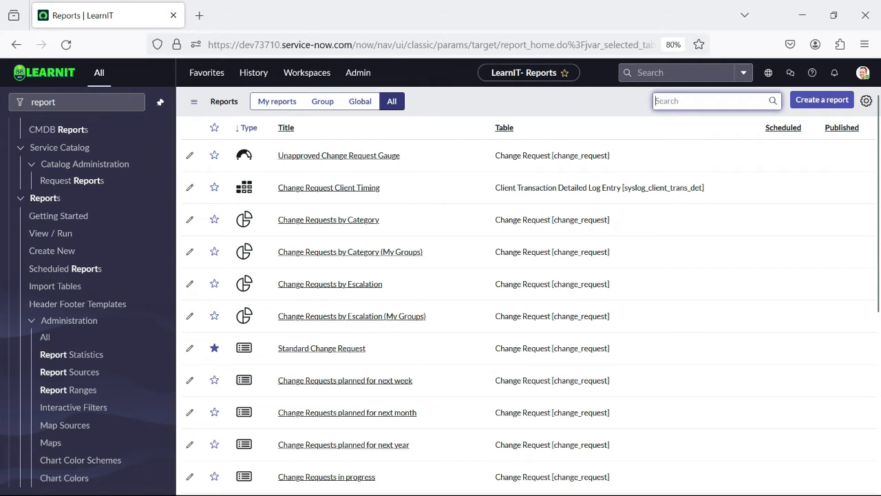
{"action": "left_click", "coordinate": [209, 128]}
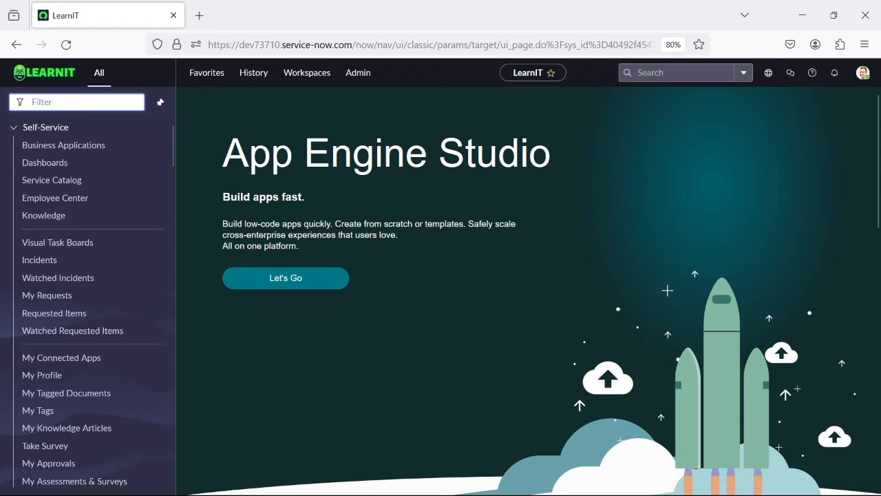
Find "dashboards" in the navigator, open the Performance Analytics dashboards overview and browse the existing dashboards
{"action": "type", "text": "da"}
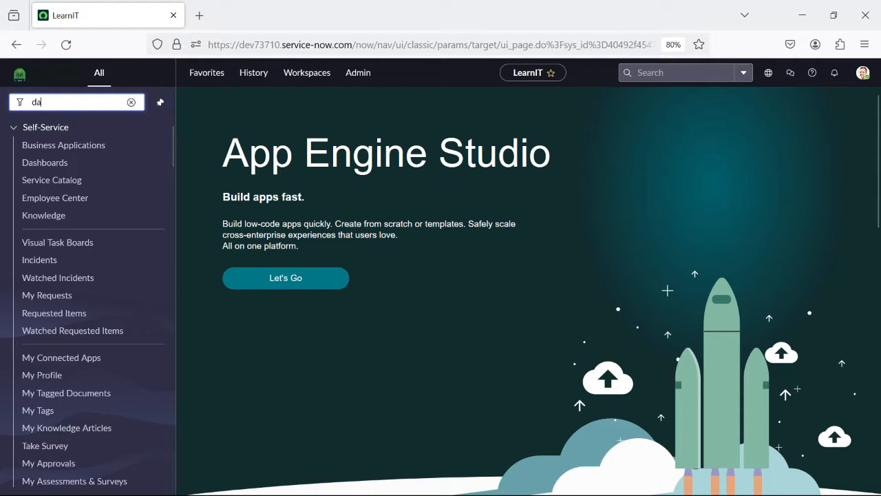
{"action": "type", "text": "shboards"}
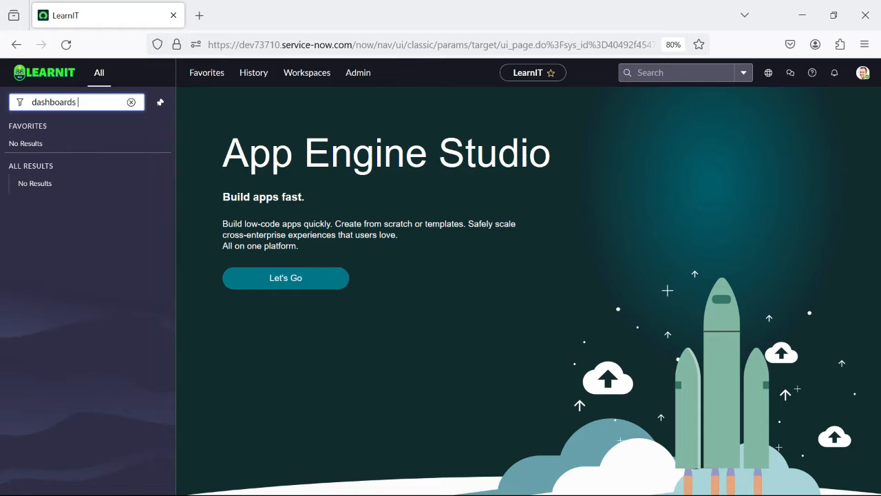
{"action": "key", "text": "BackSpace"}
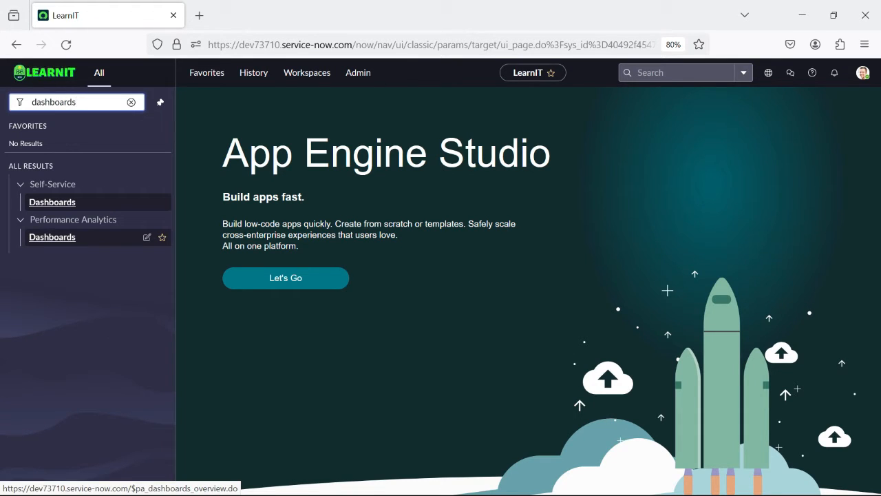
{"action": "left_click", "coordinate": [52, 237]}
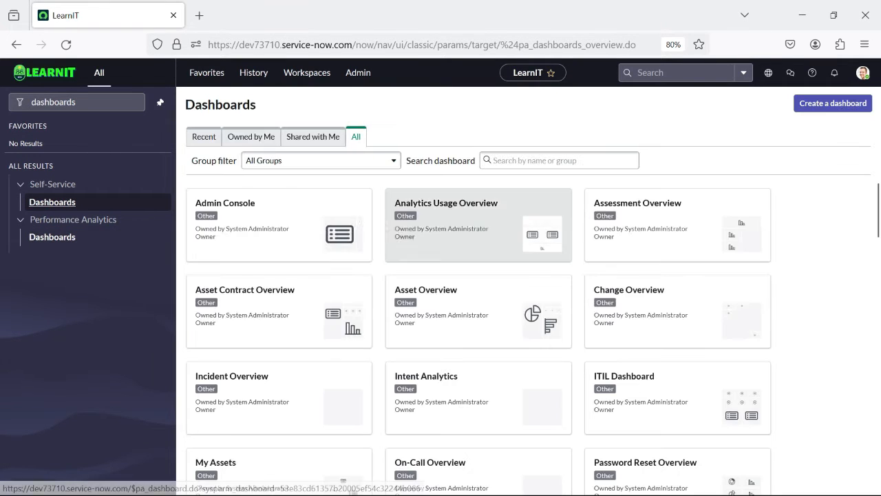
{"action": "scroll", "coordinate": [278, 219], "scroll_direction": "down", "scroll_amount": 4}
{"action": "scroll", "coordinate": [279, 227], "scroll_direction": "down", "scroll_amount": 6}
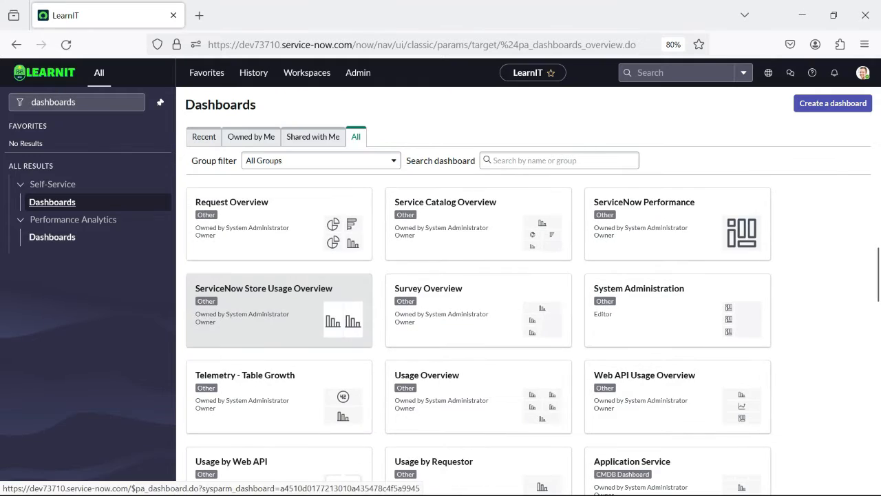
{"action": "scroll", "coordinate": [279, 296], "scroll_direction": "up", "scroll_amount": 4}
{"action": "scroll", "coordinate": [478, 413], "scroll_direction": "down", "scroll_amount": 3}
{"action": "scroll", "coordinate": [478, 413], "scroll_direction": "up", "scroll_amount": 8}
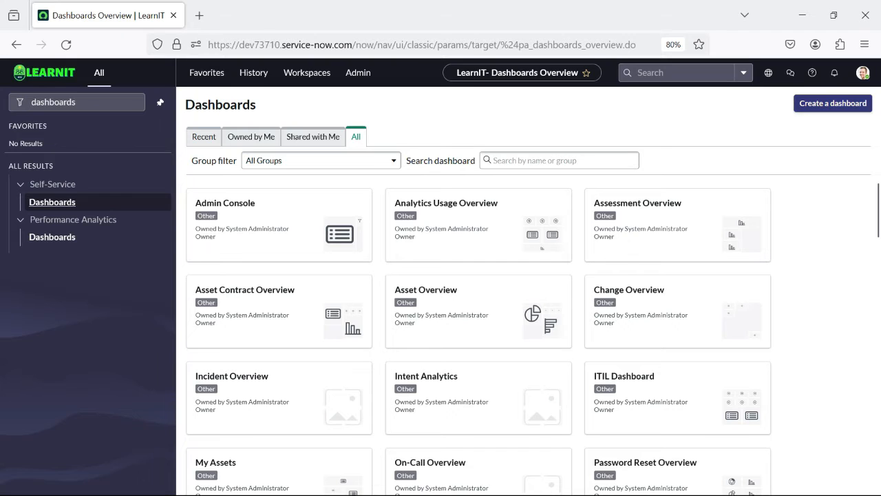
Create a new dashboard named My LearnIT Dashboard and save its record without leaving the form
{"action": "left_click", "coordinate": [833, 103]}
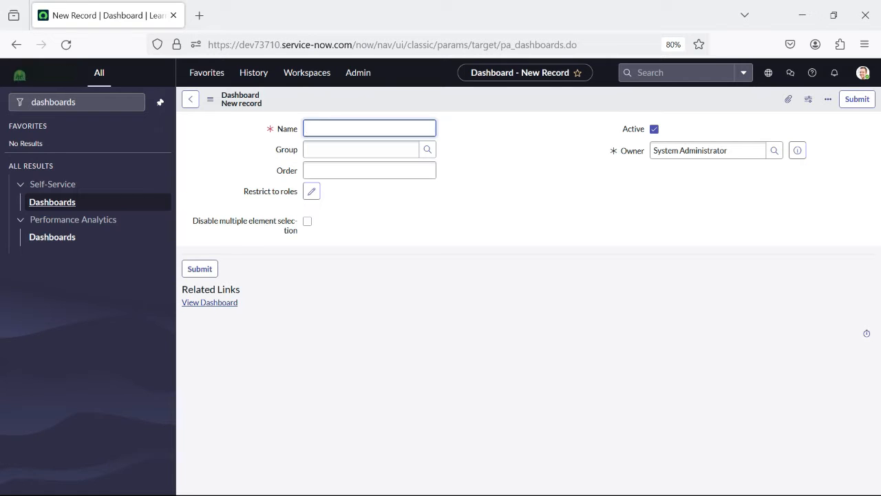
{"action": "type", "text": "My Learn"}
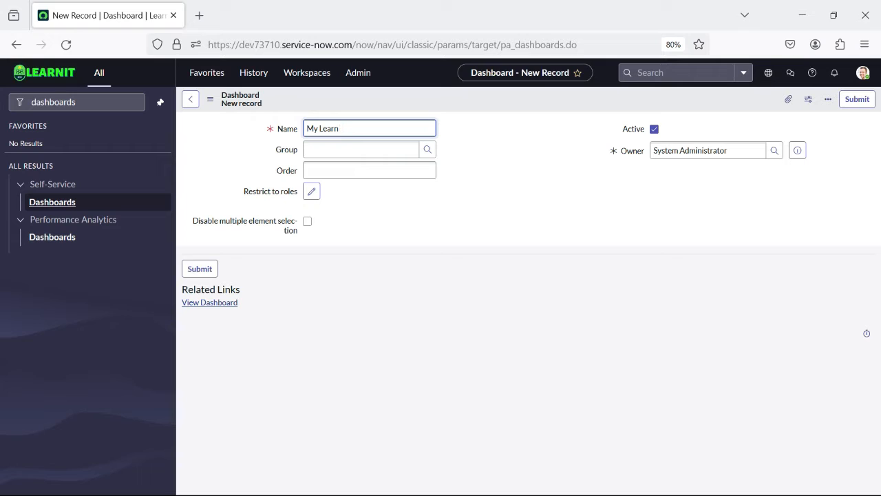
{"action": "type", "text": "IT DAsh"}
{"action": "key", "text": "BackSpace"}
{"action": "type", "text": "ard"}
{"action": "left_click", "coordinate": [413, 205]}
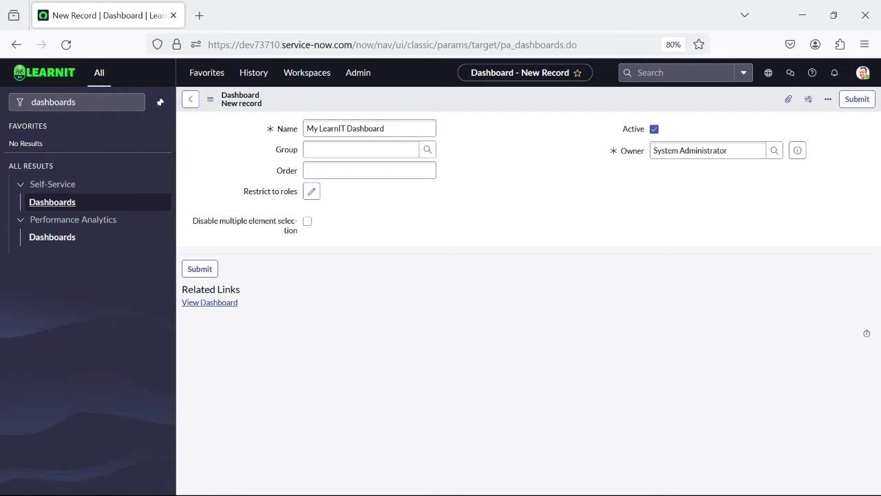
{"action": "right_click", "coordinate": [477, 99]}
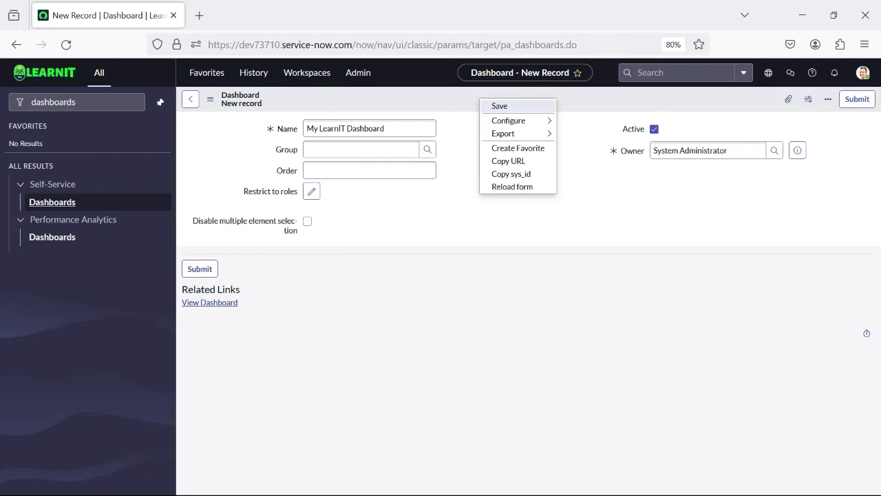
{"action": "left_click", "coordinate": [492, 106]}
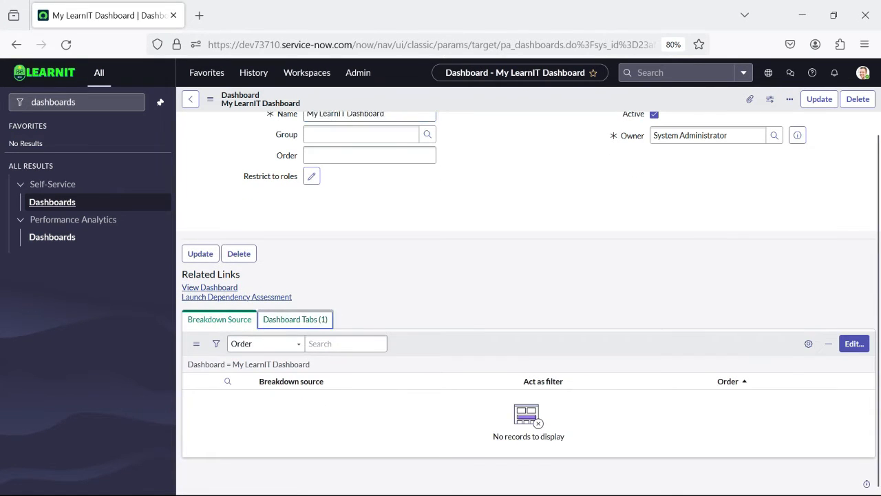
Check the dashboard record's Breakdown Source list, view My LearnIT Dashboard itself and look through its available actions
{"action": "left_click", "coordinate": [219, 334]}
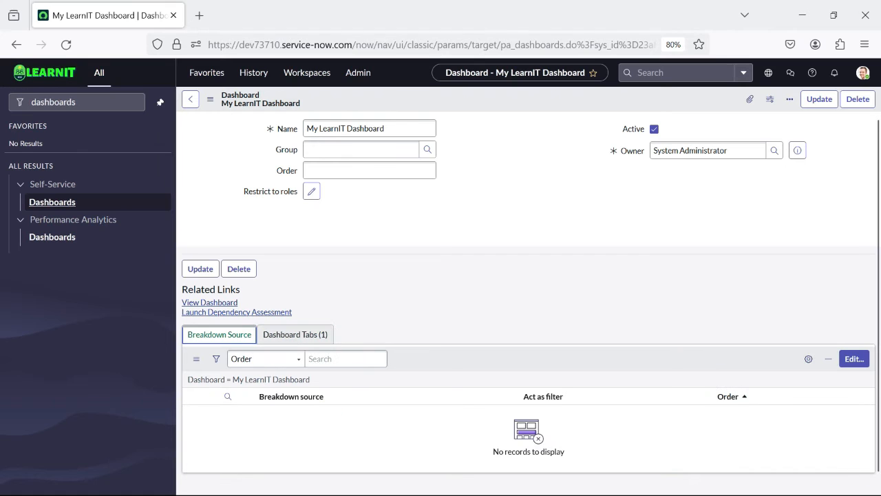
{"action": "left_click", "coordinate": [210, 303]}
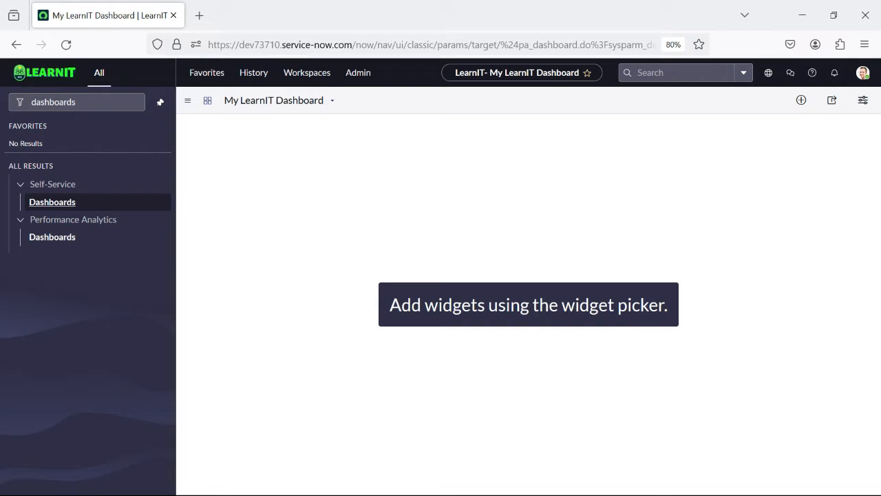
{"action": "left_click", "coordinate": [187, 99]}
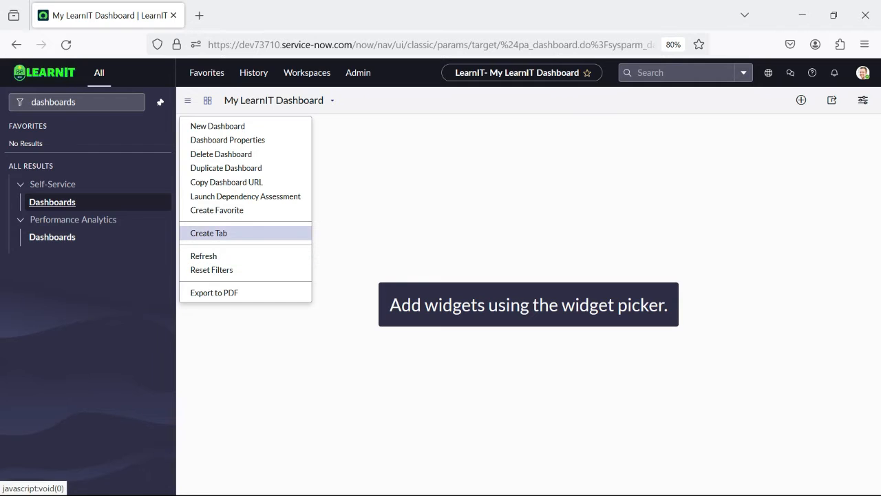
Open the widget picker on My LearnIT Dashboard and set the widget category to Reports
{"action": "left_click", "coordinate": [801, 101]}
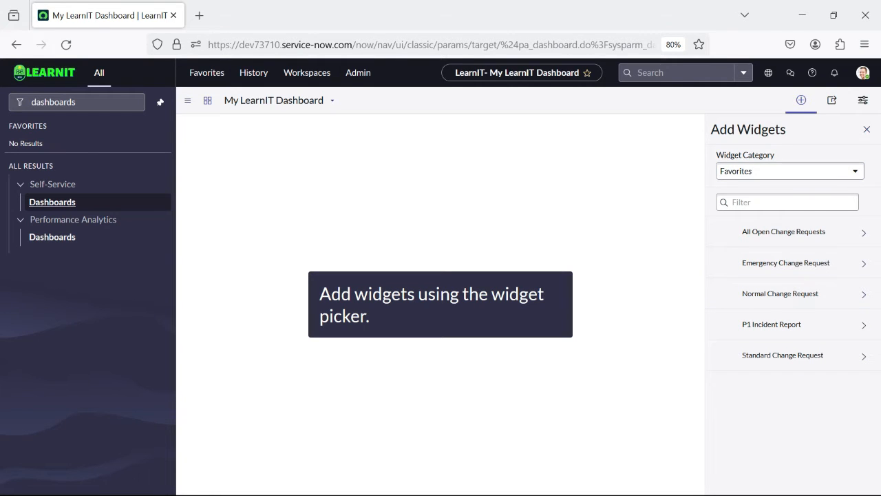
{"action": "left_click", "coordinate": [790, 170]}
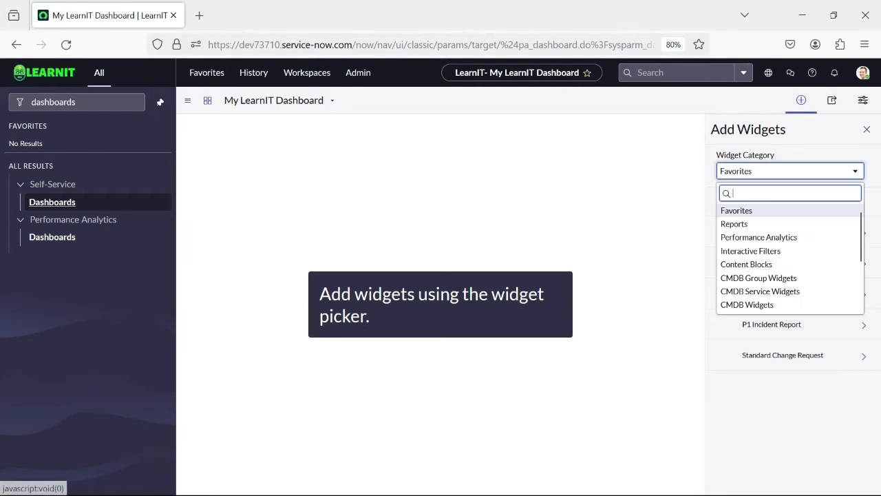
{"action": "left_click", "coordinate": [757, 223]}
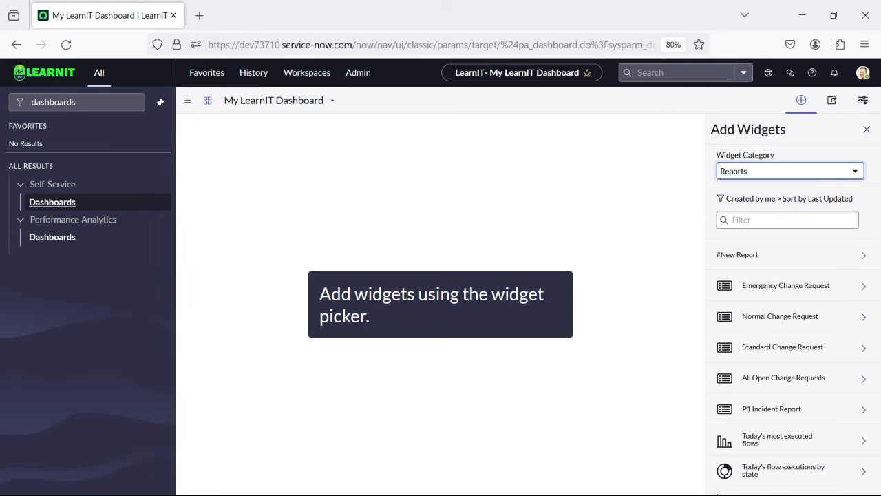
{"action": "left_click", "coordinate": [867, 129]}
{"action": "left_click", "coordinate": [802, 101]}
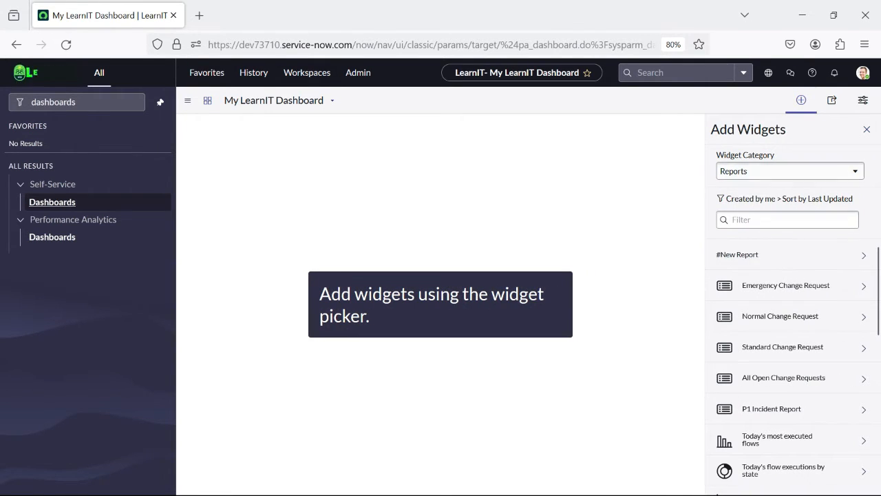
Set the widget picker's category to Favorites
{"action": "left_click", "coordinate": [789, 171]}
{"action": "key", "text": "Up"}
{"action": "key", "text": "Return"}
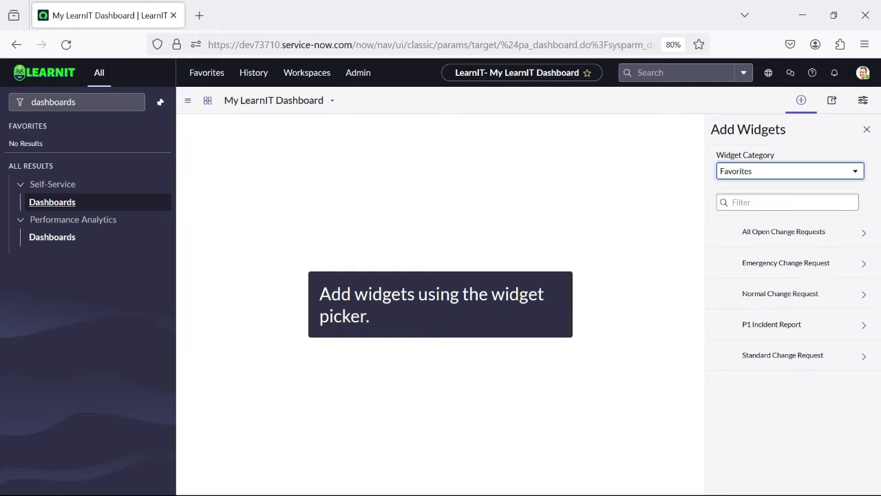
Create two additional tabs in the dashboard configuration, and delete the My LearnIT Dashboard - New Tab 3 tab
{"action": "left_click", "coordinate": [801, 100]}
{"action": "left_click", "coordinate": [862, 101]}
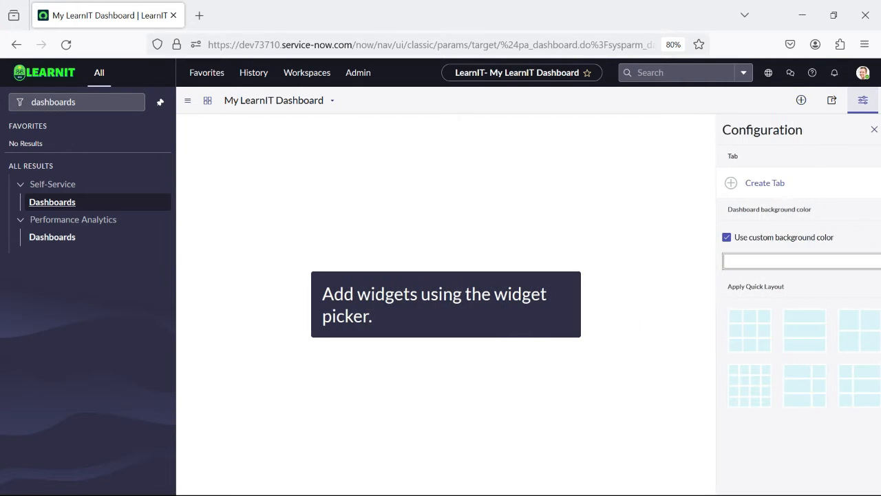
{"action": "left_click", "coordinate": [754, 182]}
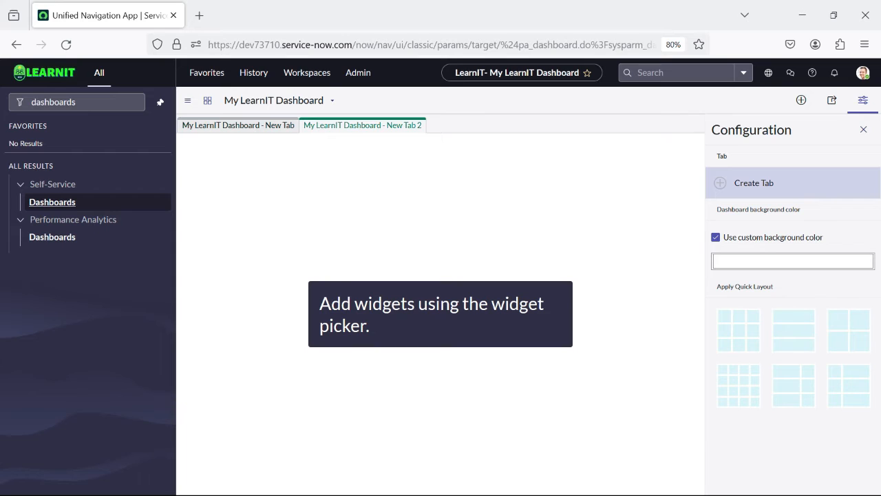
{"action": "left_click", "coordinate": [753, 183]}
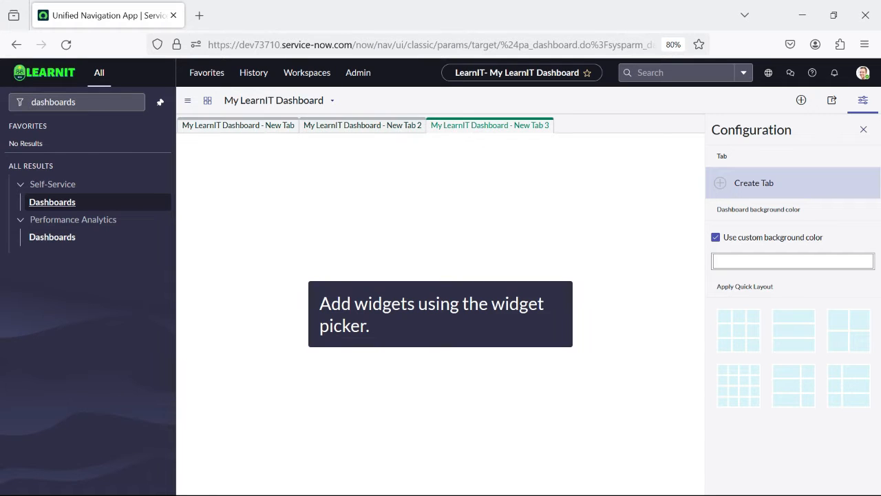
{"action": "left_click", "coordinate": [565, 126]}
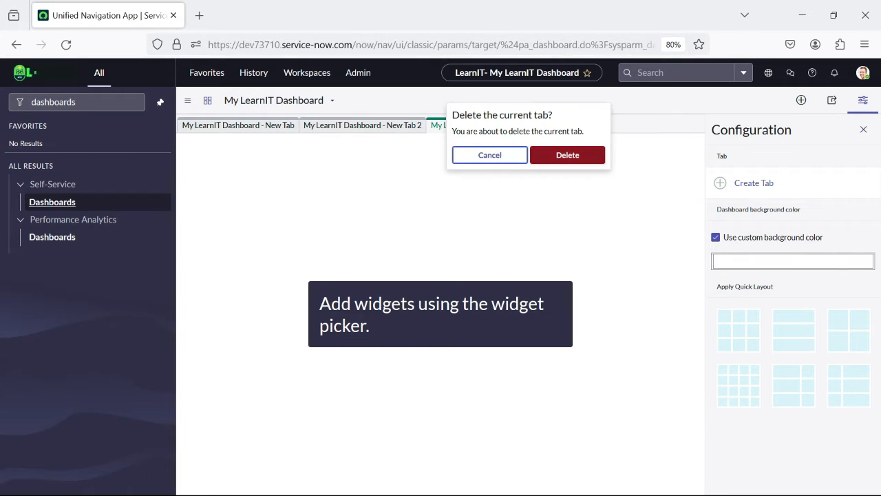
{"action": "left_click", "coordinate": [568, 155]}
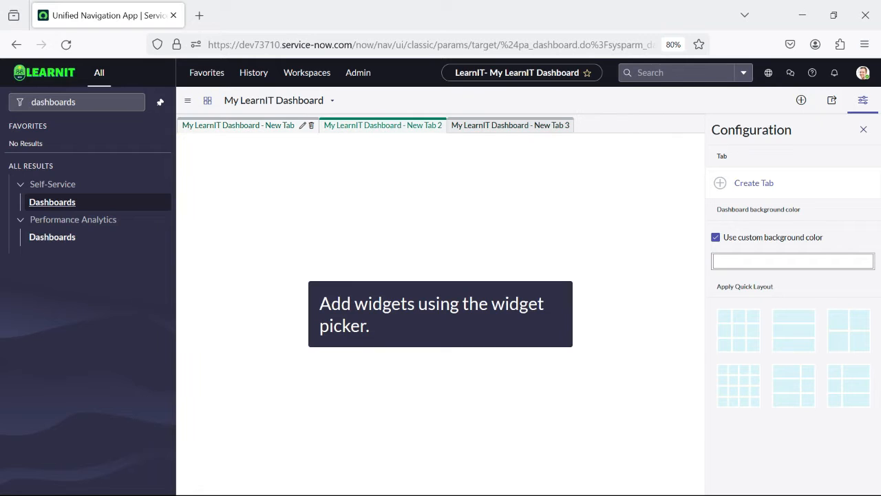
Rename the My LearnIT Dashboard - New Tab 2 tab as Incident Details
{"action": "left_click", "coordinate": [308, 125]}
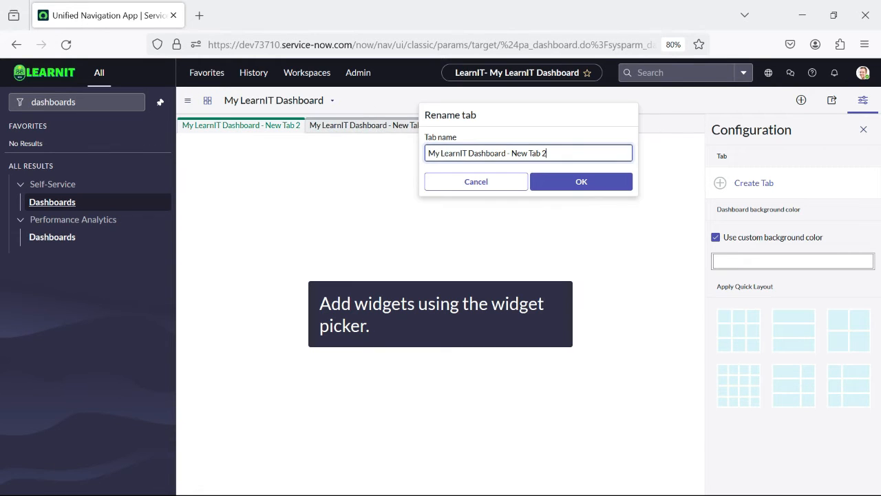
{"action": "left_click_drag", "start_coordinate": [547, 153], "coordinate": [427, 153]}
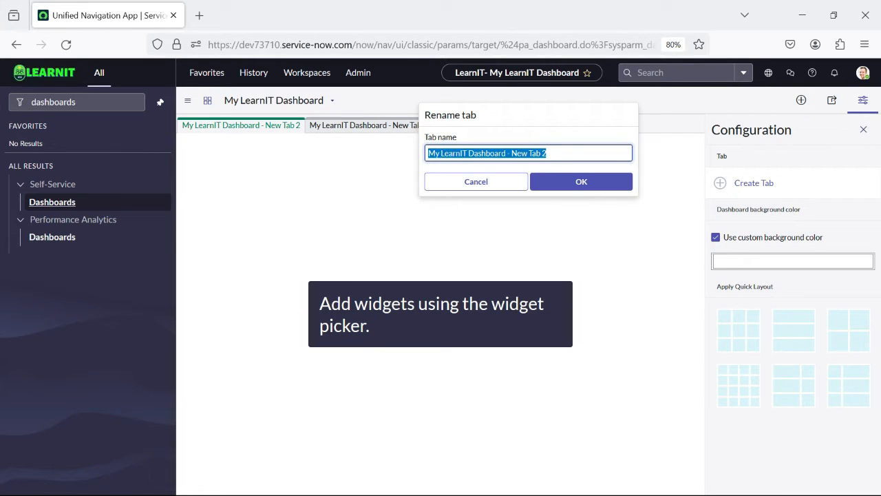
{"action": "type", "text": "M"}
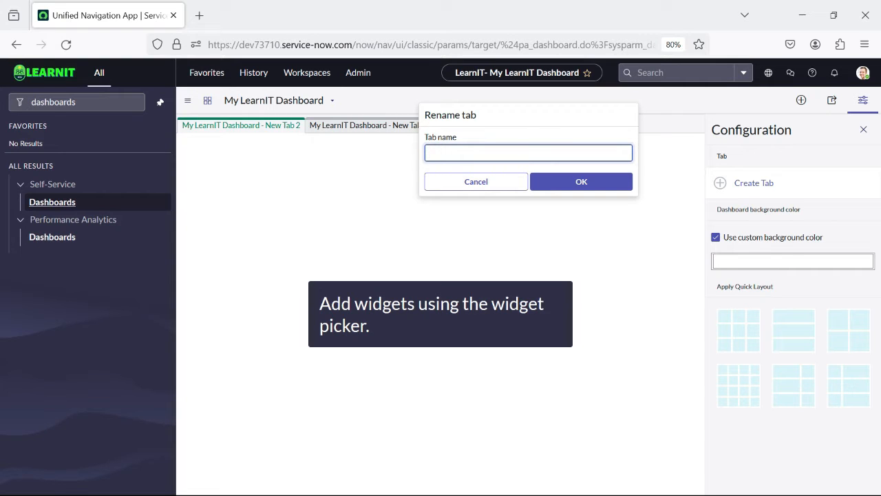
{"action": "type", "text": "ncident Details"}
{"action": "left_click", "coordinate": [581, 181]}
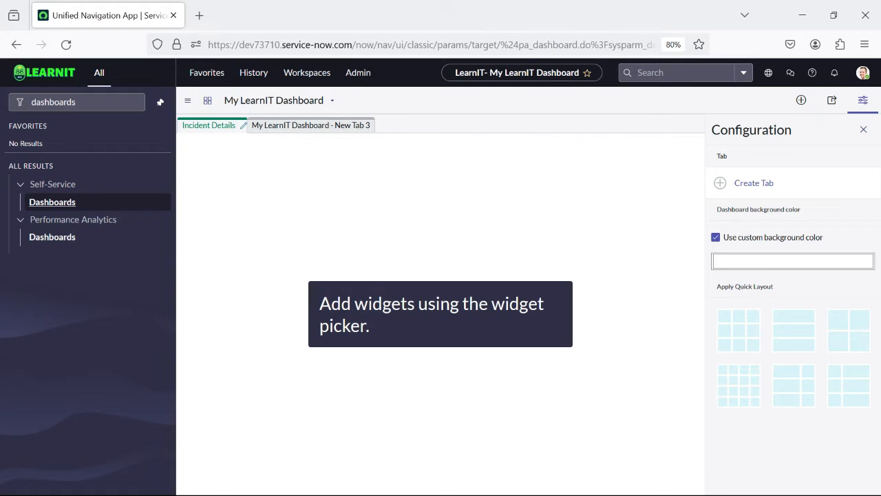
Try to rename the My LearnIT Dashboard - New Tab 3 tab as Change Request Details
{"action": "left_click", "coordinate": [370, 126]}
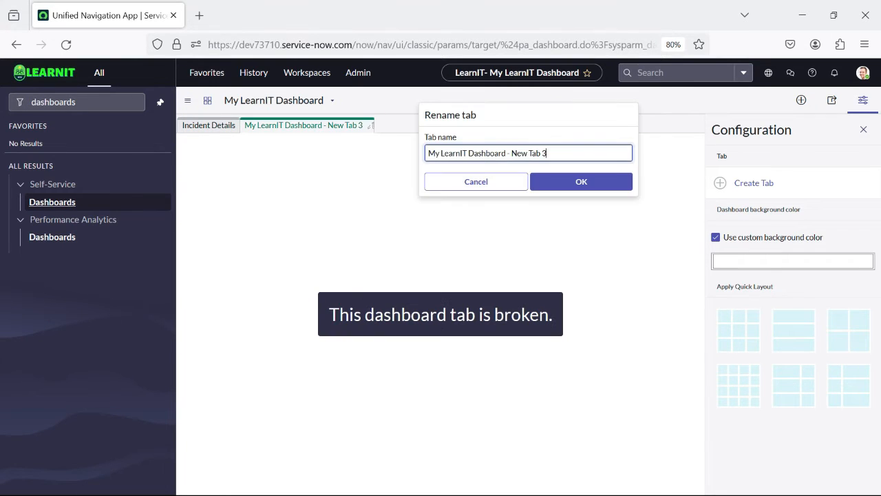
{"action": "key", "text": "ctrl+a"}
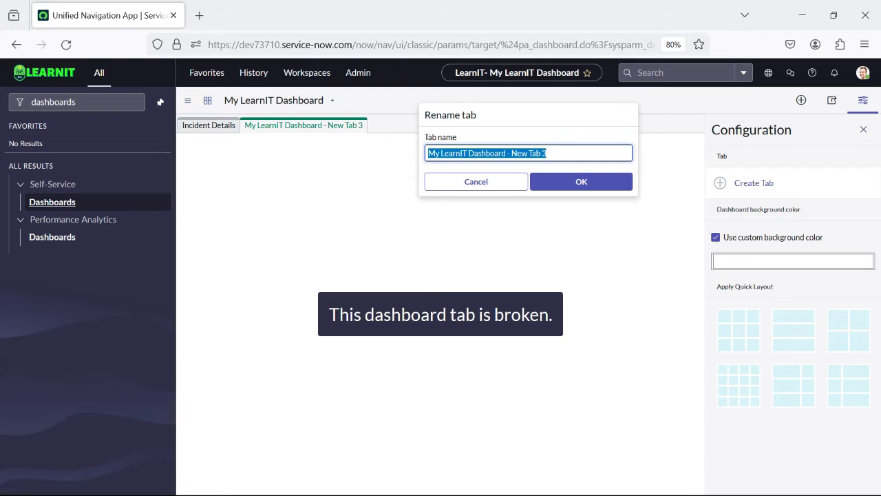
{"action": "type", "text": "Change Request Det"}
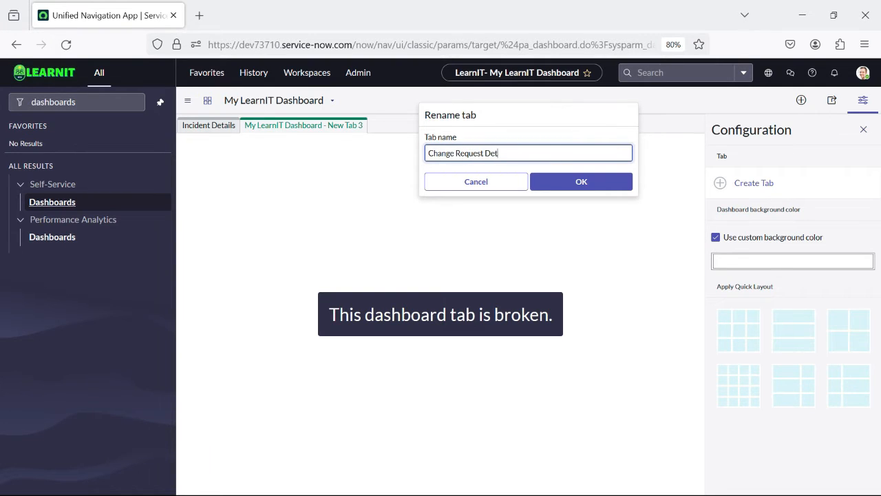
{"action": "type", "text": "ails"}
{"action": "key", "text": "Return"}
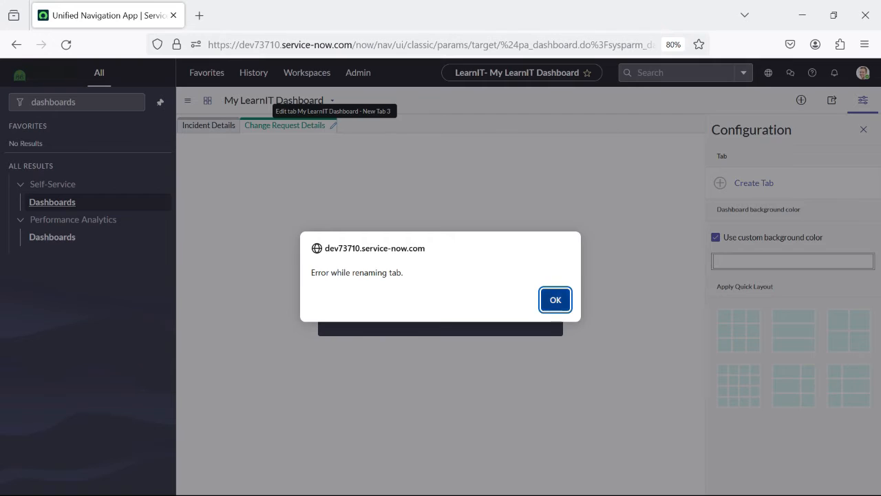
{"action": "key", "text": "Return"}
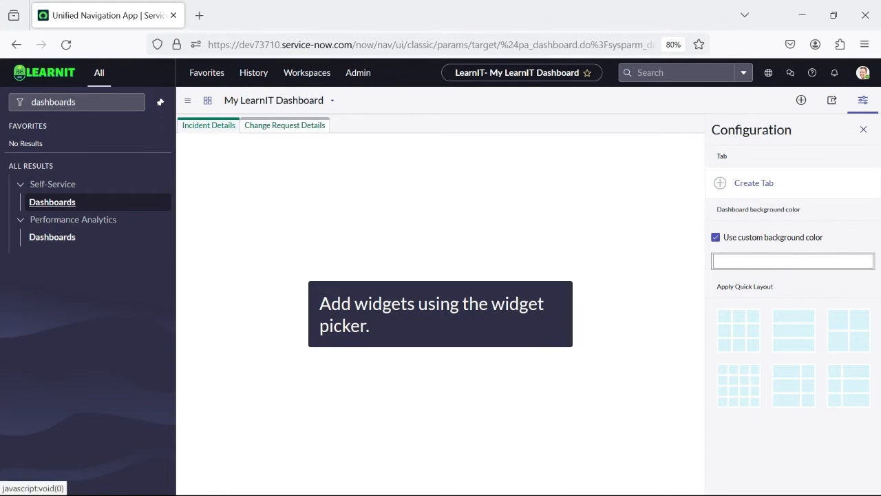
{"action": "left_click", "coordinate": [285, 125]}
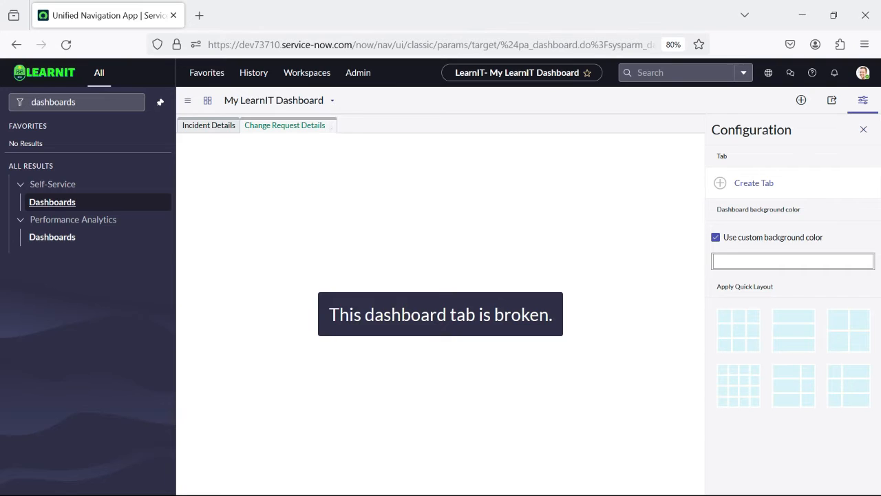
{"action": "left_click", "coordinate": [333, 126]}
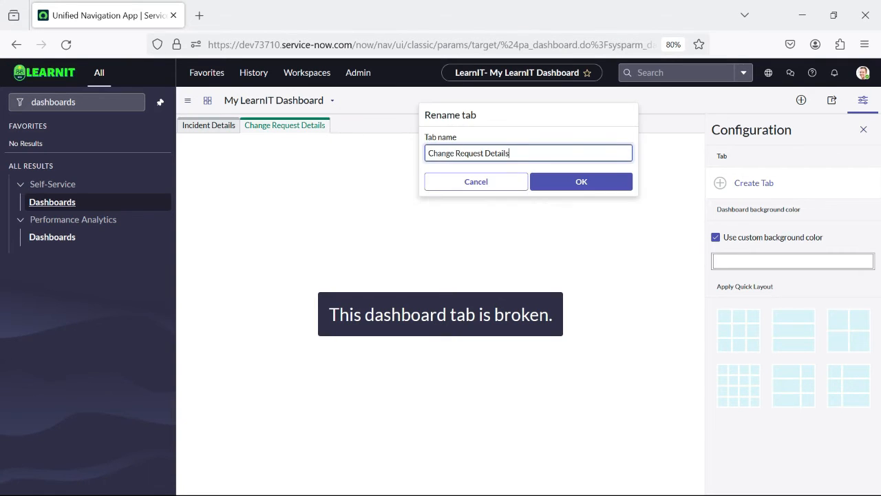
{"action": "key", "text": "Return"}
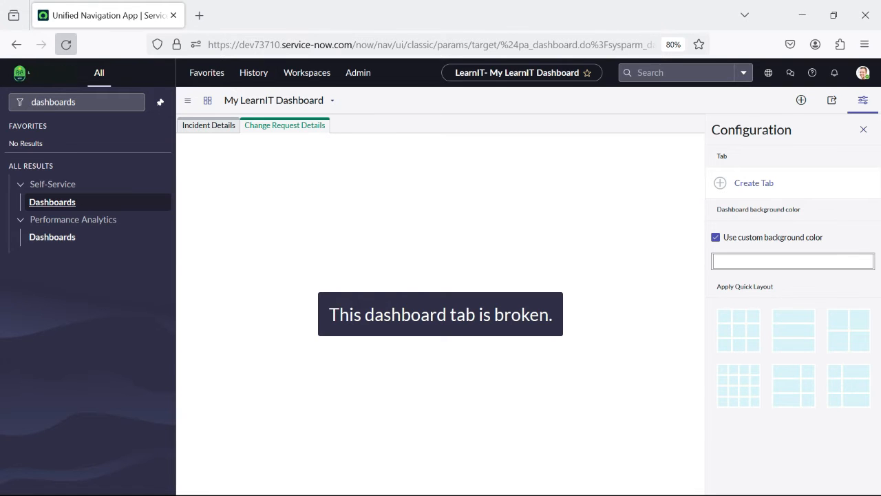
Reload the dashboard page and rename the My LearnIT Dashboard - New Tab tab as Change Request Details
{"action": "left_click", "coordinate": [66, 44]}
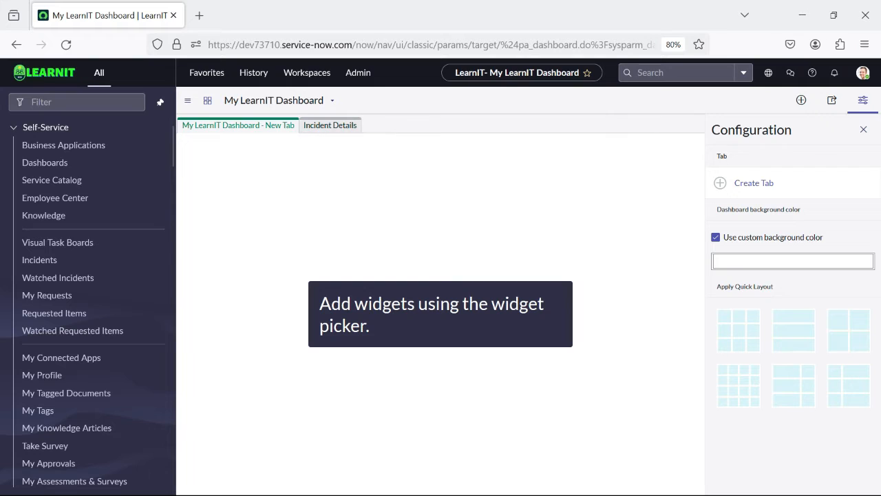
{"action": "left_click", "coordinate": [302, 126]}
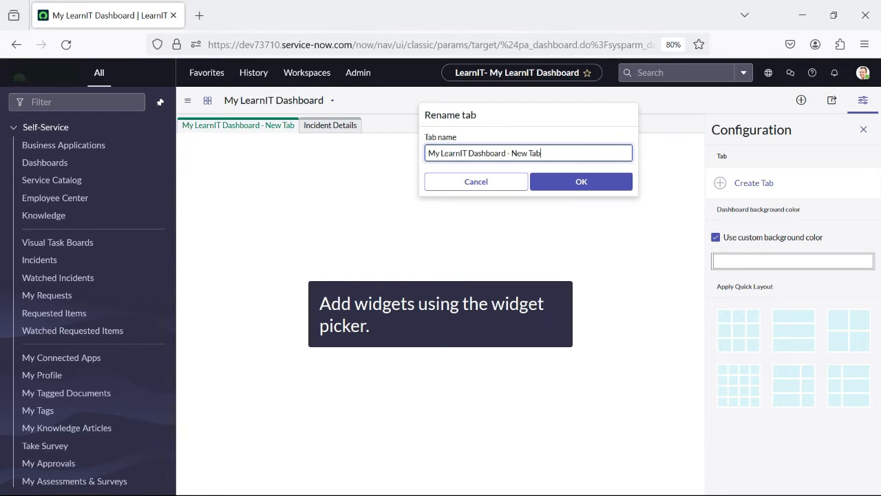
{"action": "key", "text": "ctrl+a"}
{"action": "type", "text": "C"}
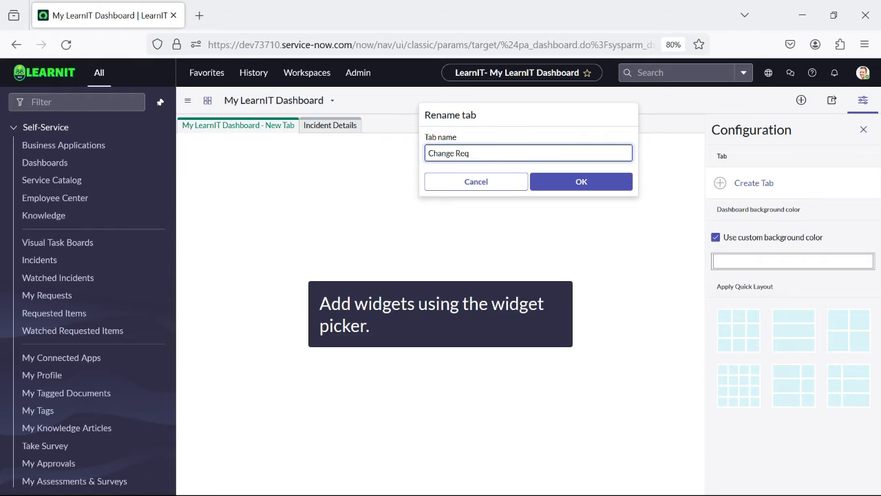
{"action": "type", "text": "hange Request Details"}
{"action": "key", "text": "Return"}
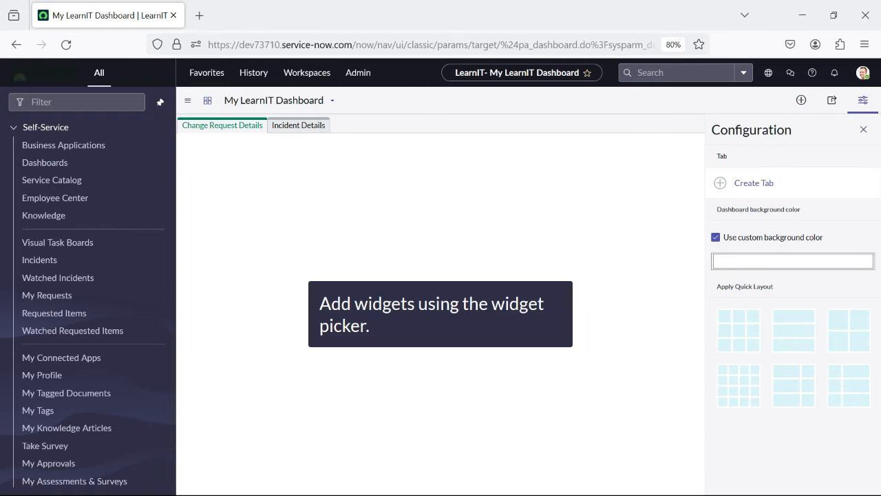
{"action": "mouse_move", "coordinate": [234, 125]}
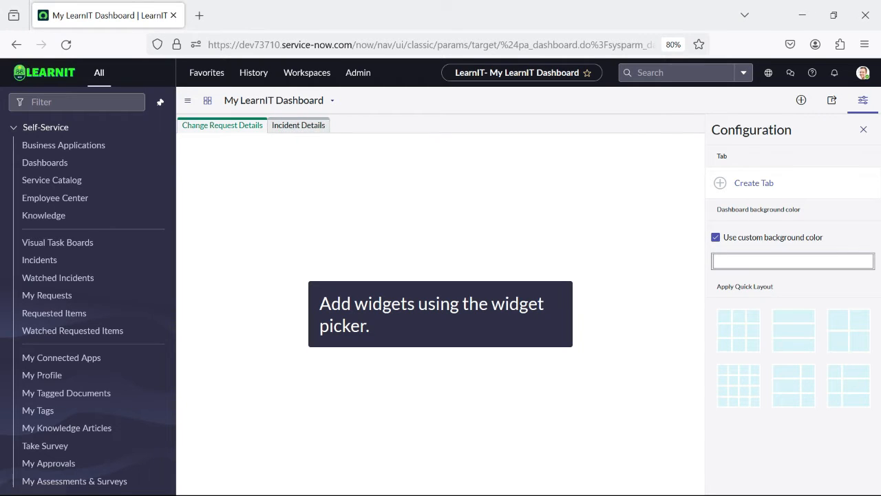
Add the All Open Change Requests and Emergency Change Request favorites as widgets on the Change Request Details tab
{"action": "left_click", "coordinate": [801, 99]}
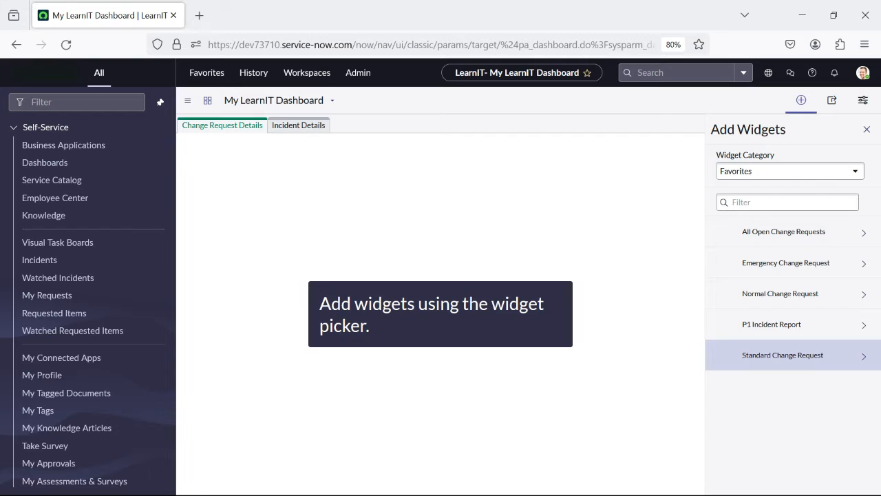
{"action": "left_click", "coordinate": [783, 232]}
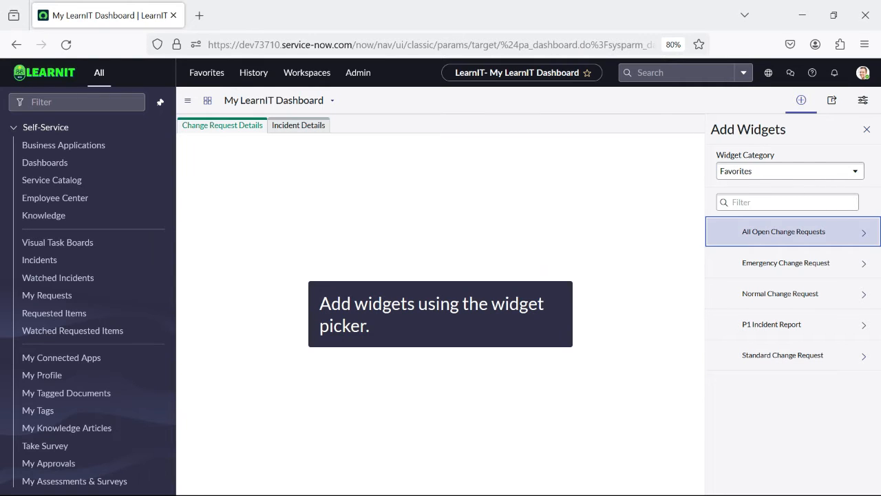
{"action": "left_click", "coordinate": [788, 377]}
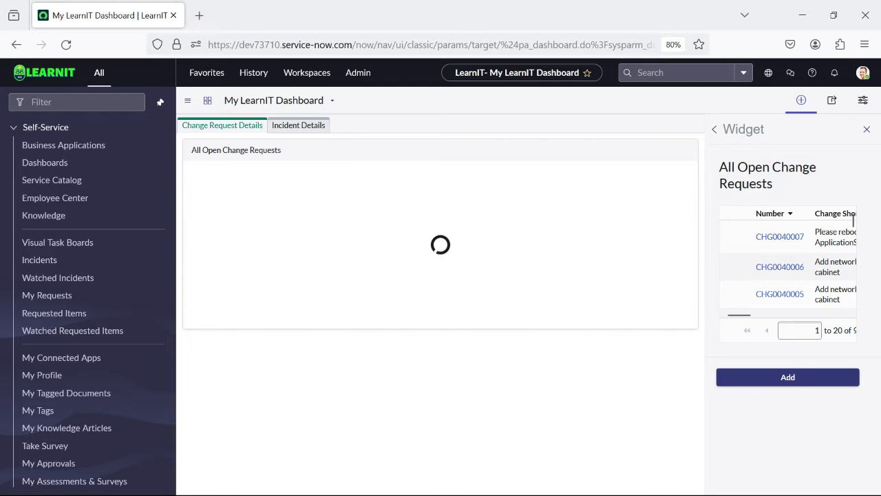
{"action": "left_click", "coordinate": [714, 129]}
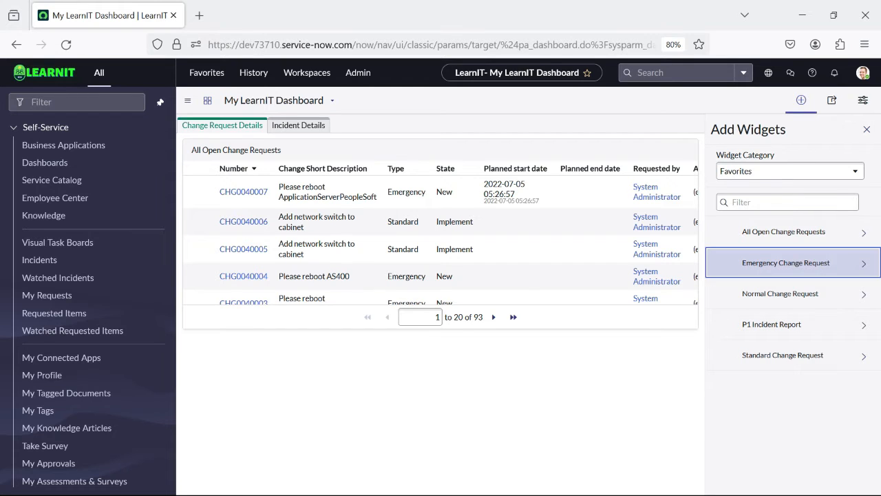
{"action": "left_click", "coordinate": [785, 262]}
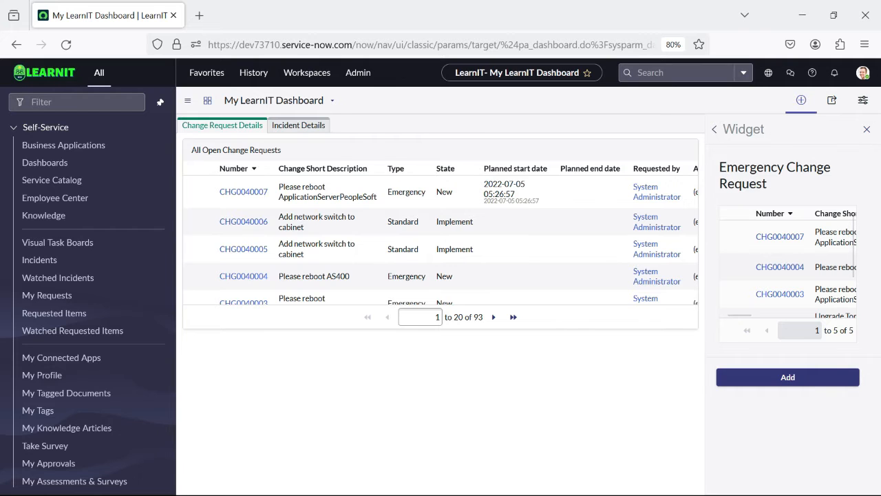
{"action": "left_click", "coordinate": [787, 377]}
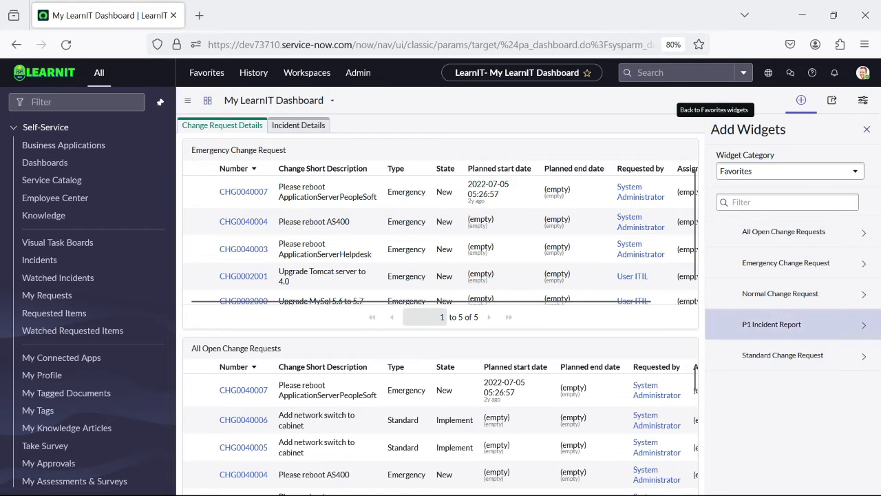
Add the Standard Change Request and Normal Change Request favorites as widgets on the Change Request Details tab
{"action": "left_click", "coordinate": [783, 355]}
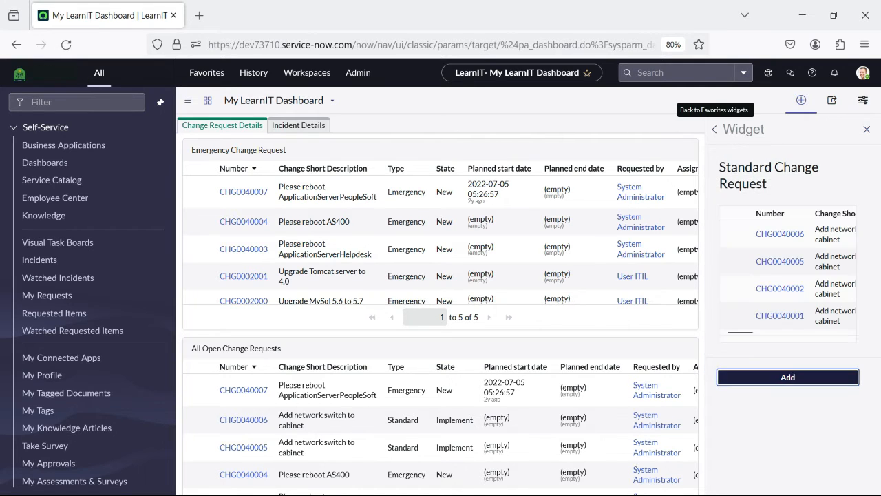
{"action": "left_click", "coordinate": [788, 377]}
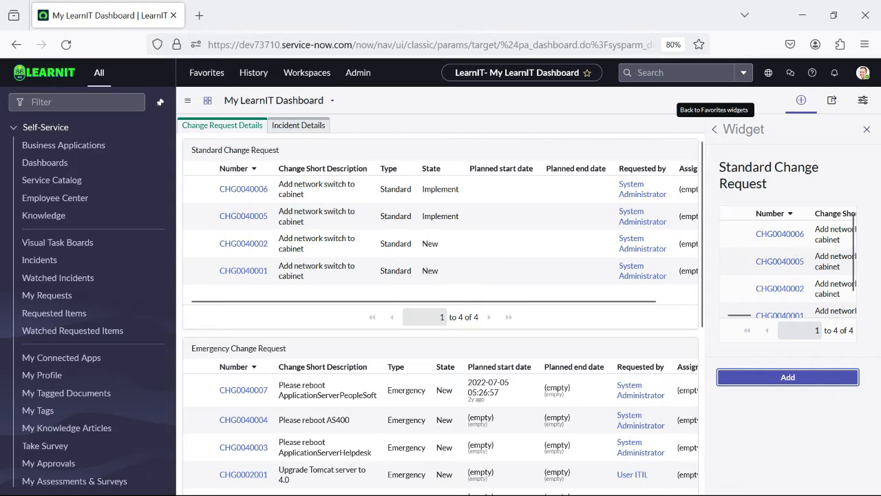
{"action": "left_click", "coordinate": [714, 130]}
{"action": "left_click", "coordinate": [780, 293]}
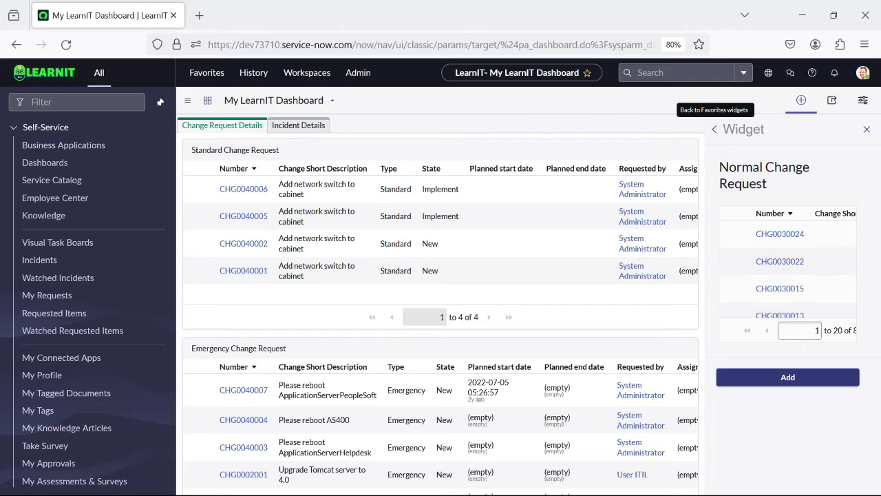
{"action": "left_click", "coordinate": [787, 377]}
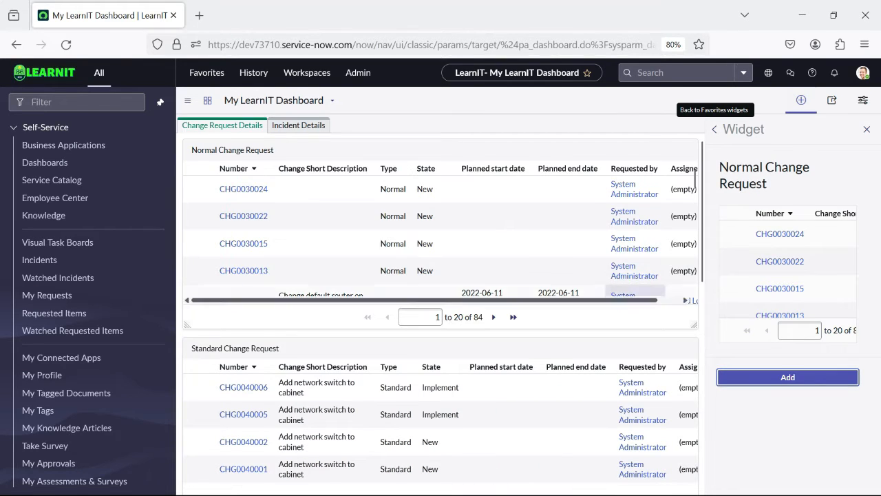
Look through the records in the Normal Change Request widget on the dashboard
{"action": "scroll", "coordinate": [585, 348], "scroll_direction": "down", "scroll_amount": 6}
{"action": "scroll", "coordinate": [578, 347], "scroll_direction": "up", "scroll_amount": 6}
{"action": "scroll", "coordinate": [568, 258], "scroll_direction": "down", "scroll_amount": 1}
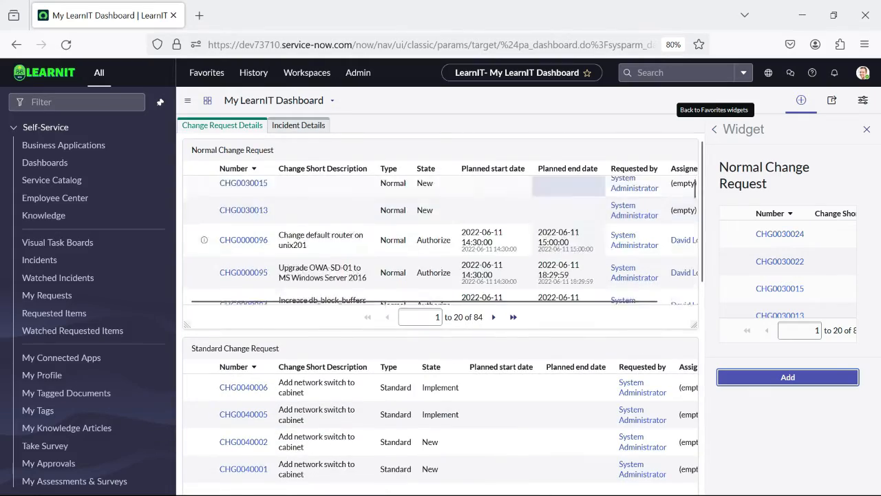
{"action": "scroll", "coordinate": [568, 268], "scroll_direction": "down", "scroll_amount": 10}
{"action": "scroll", "coordinate": [565, 282], "scroll_direction": "up", "scroll_amount": 10}
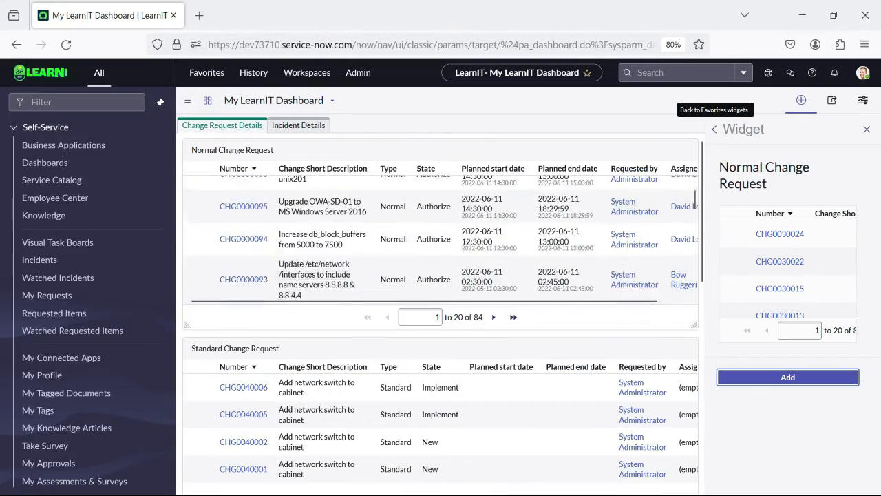
Apply the two-by-two quick layout to the Change Request Details tab of the dashboard and close the configuration pane
{"action": "scroll", "coordinate": [566, 345], "scroll_direction": "down", "scroll_amount": 5}
{"action": "scroll", "coordinate": [566, 351], "scroll_direction": "up", "scroll_amount": 5}
{"action": "scroll", "coordinate": [566, 413], "scroll_direction": "down", "scroll_amount": 1}
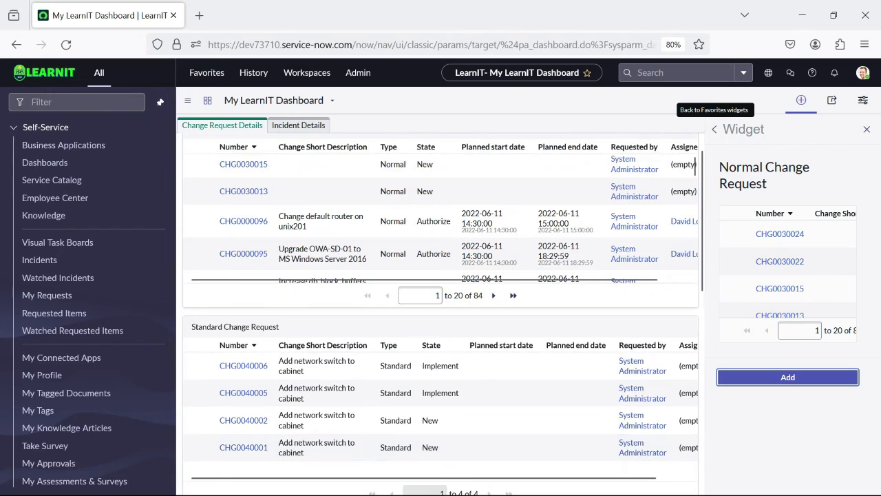
{"action": "left_click", "coordinate": [714, 128]}
{"action": "left_click", "coordinate": [831, 100]}
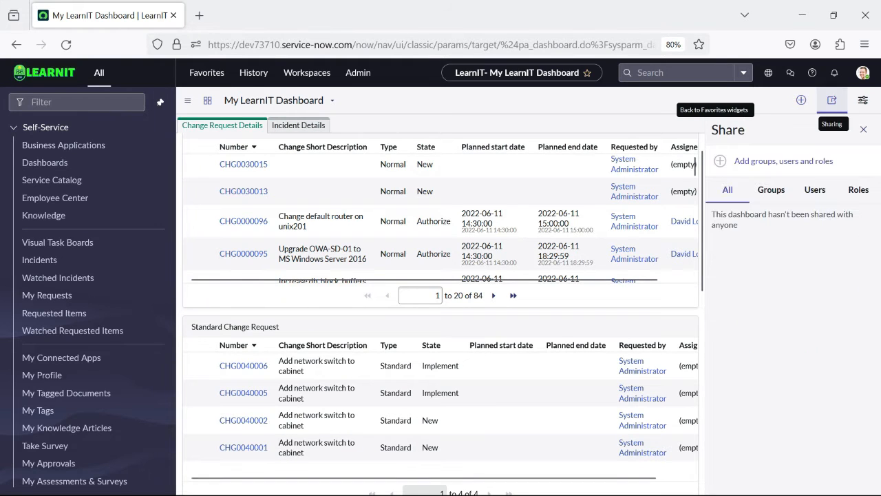
{"action": "left_click", "coordinate": [863, 100]}
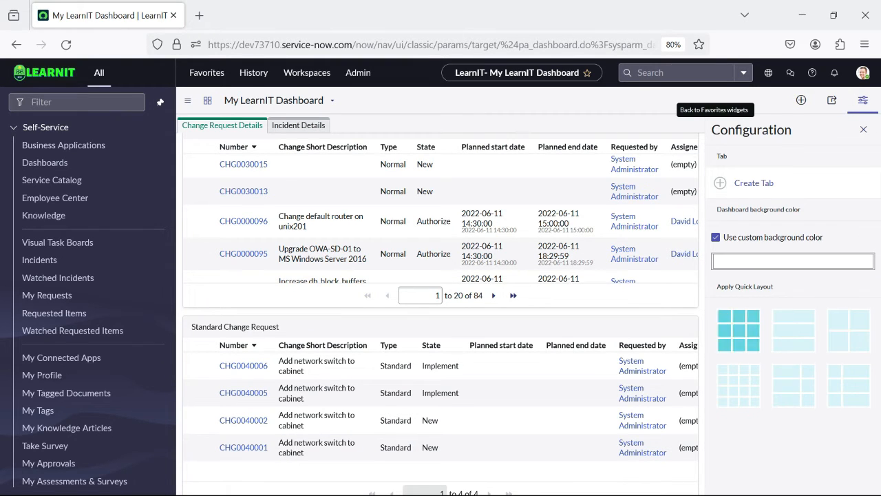
{"action": "left_click", "coordinate": [849, 331]}
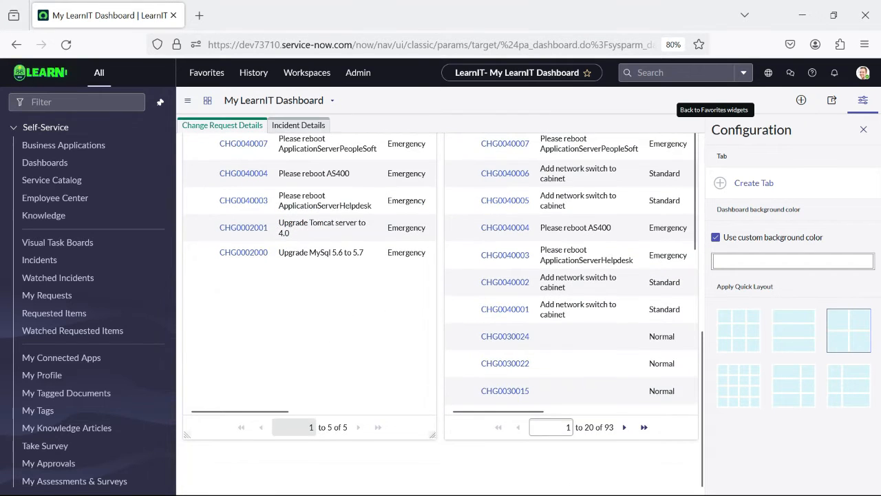
{"action": "left_click", "coordinate": [863, 129]}
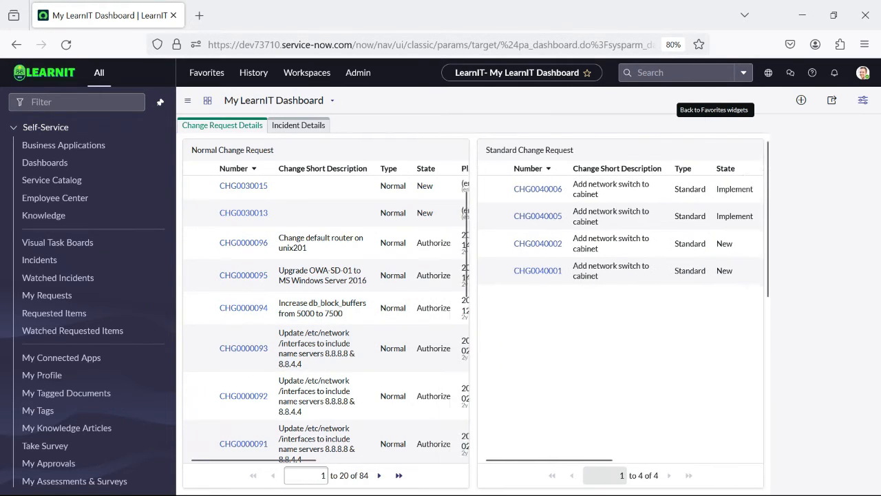
Examine the rearranged Normal, Standard, Emergency and All Open Change Requests widgets on the Change Request Details tab
{"action": "scroll", "coordinate": [435, 246], "scroll_direction": "down", "scroll_amount": 5}
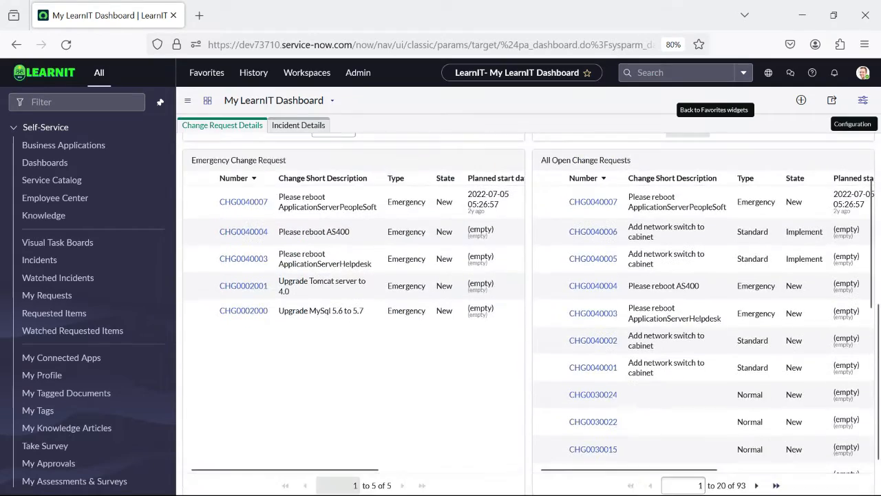
{"action": "scroll", "coordinate": [354, 343], "scroll_direction": "down", "scroll_amount": 3}
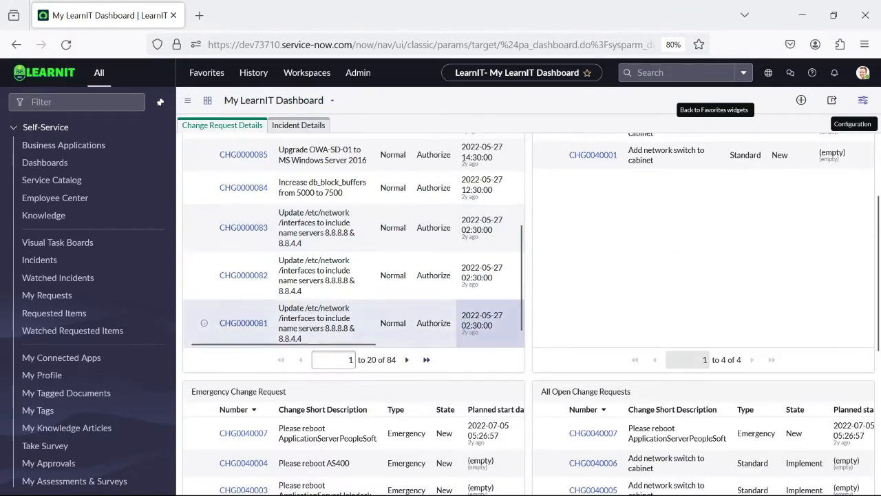
{"action": "left_click", "coordinate": [692, 262]}
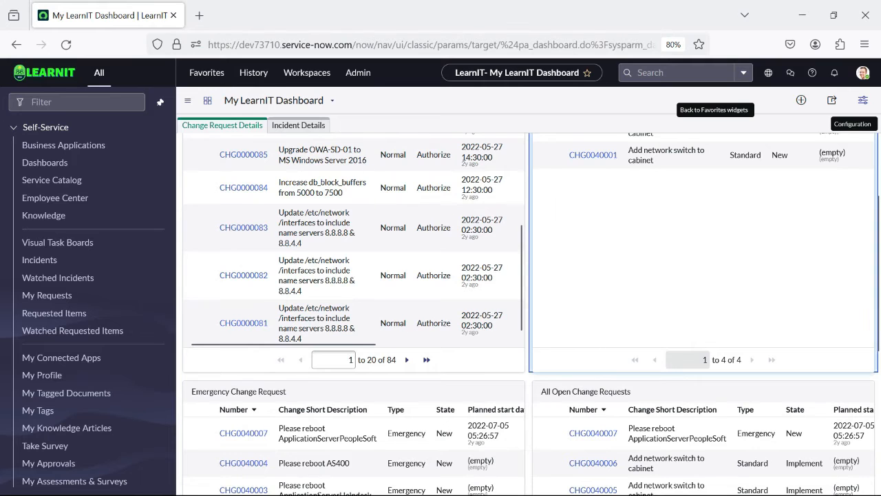
{"action": "scroll", "coordinate": [354, 275], "scroll_direction": "up", "scroll_amount": 3}
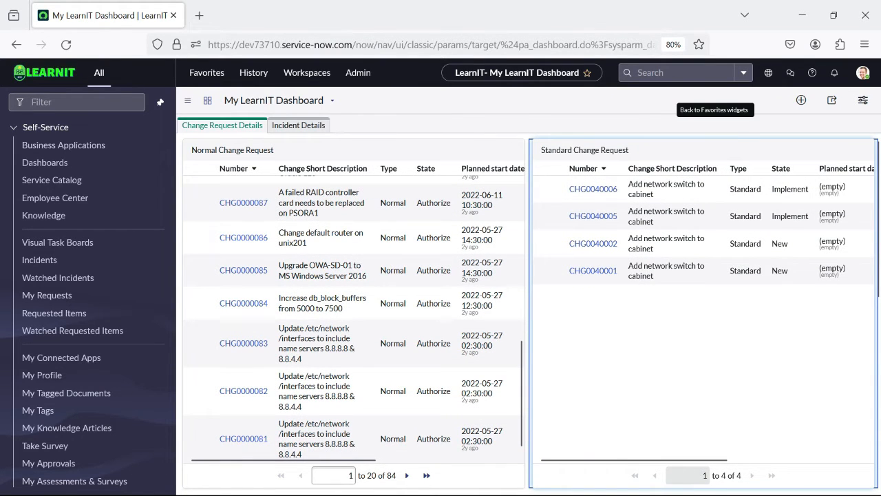
{"action": "left_click", "coordinate": [647, 124]}
{"action": "scroll", "coordinate": [441, 310], "scroll_direction": "down", "scroll_amount": 6}
{"action": "scroll", "coordinate": [441, 310], "scroll_direction": "up", "scroll_amount": 2}
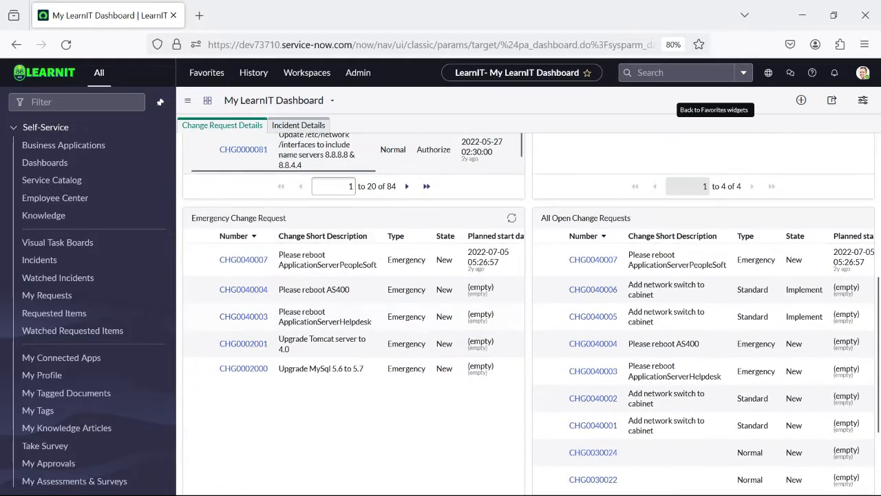
{"action": "scroll", "coordinate": [592, 323], "scroll_direction": "up", "scroll_amount": 1}
{"action": "scroll", "coordinate": [592, 324], "scroll_direction": "down", "scroll_amount": 3}
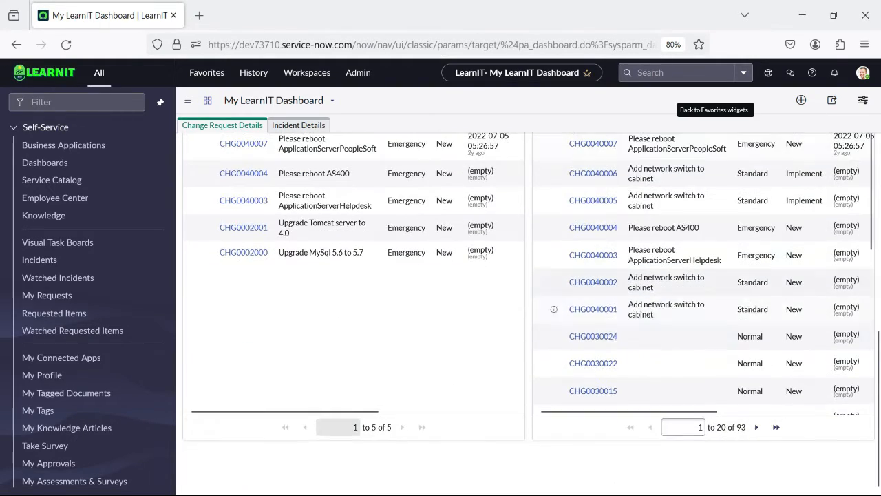
{"action": "scroll", "coordinate": [324, 335], "scroll_direction": "up", "scroll_amount": 6}
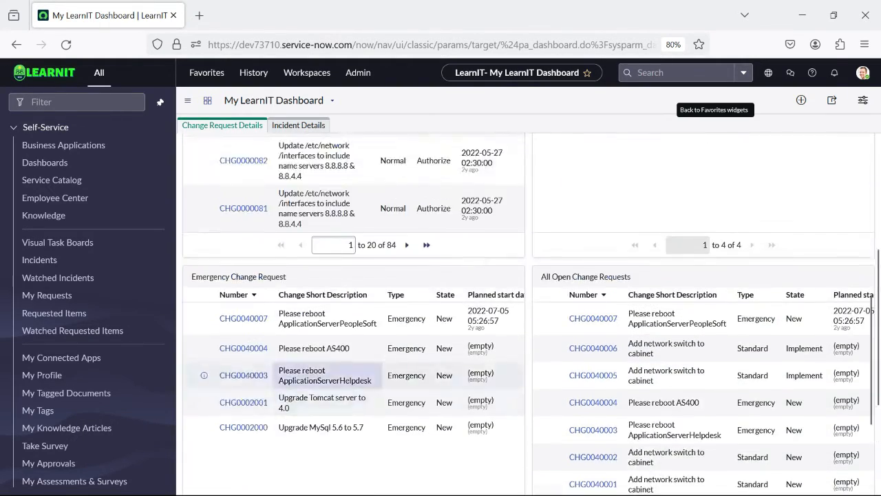
{"action": "scroll", "coordinate": [323, 335], "scroll_direction": "down", "scroll_amount": 4}
{"action": "scroll", "coordinate": [323, 186], "scroll_direction": "up", "scroll_amount": 5}
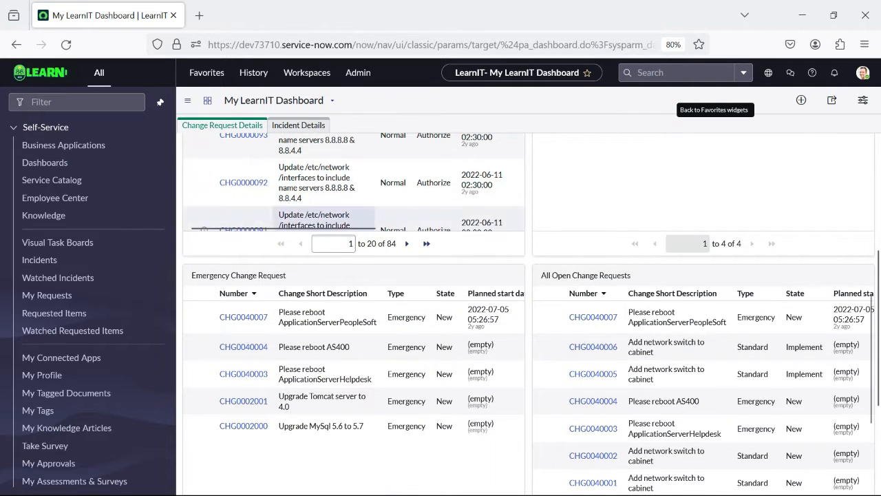
{"action": "scroll", "coordinate": [323, 275], "scroll_direction": "up", "scroll_amount": 4}
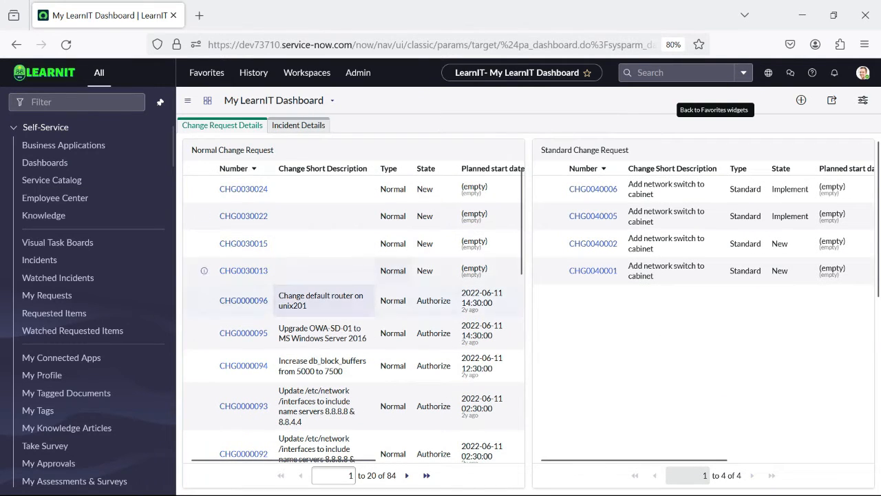
Add the P1 Incident Report favorite as a widget on the Incident Details tab and look through its records
{"action": "left_click", "coordinate": [298, 124]}
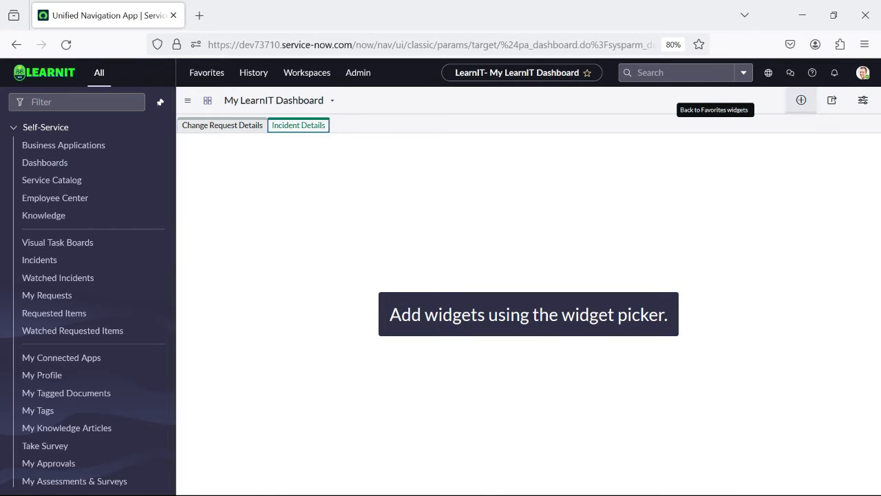
{"action": "left_click", "coordinate": [801, 100]}
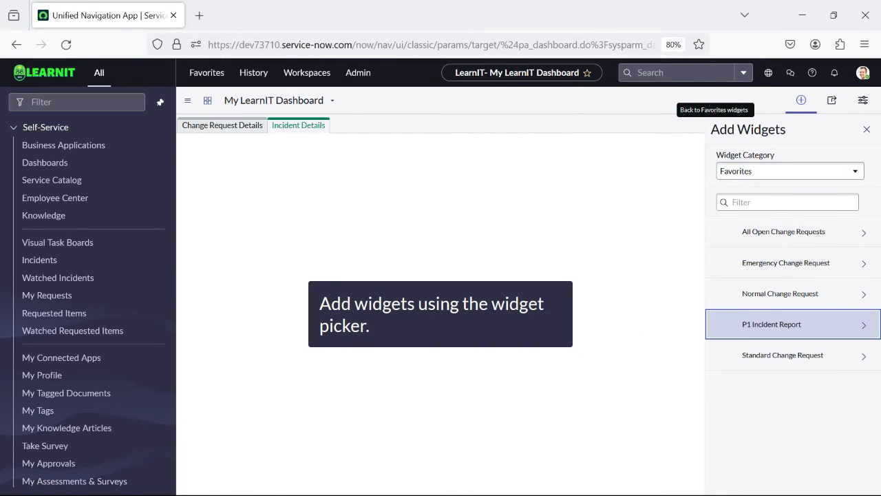
{"action": "left_click", "coordinate": [815, 323]}
{"action": "left_click", "coordinate": [788, 360]}
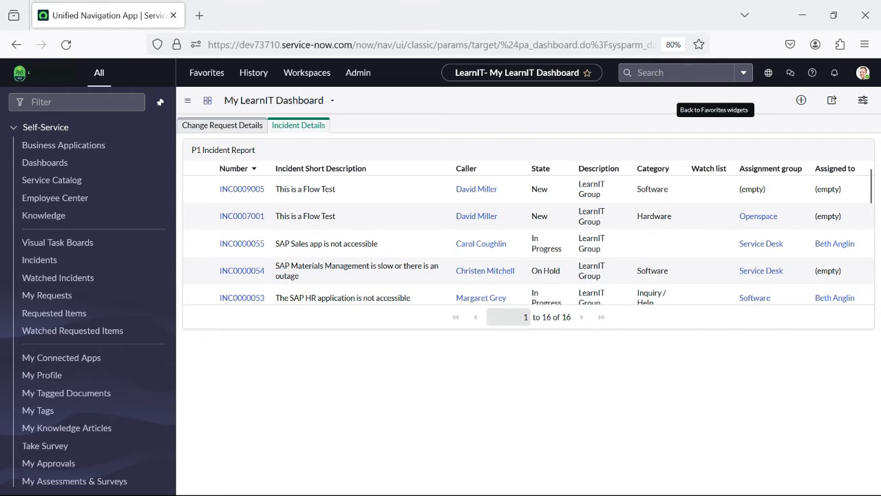
{"action": "scroll", "coordinate": [360, 264], "scroll_direction": "down", "scroll_amount": 5}
{"action": "scroll", "coordinate": [361, 267], "scroll_direction": "up", "scroll_amount": 5}
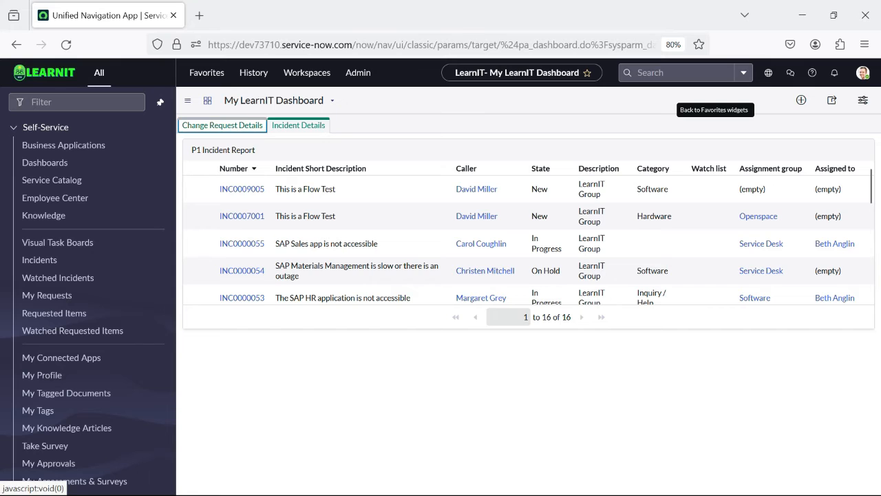
Review the Incident Details and Change Request Details reports of My LearnIT Dashboard
{"action": "left_click", "coordinate": [220, 125]}
{"action": "left_click", "coordinate": [298, 125]}
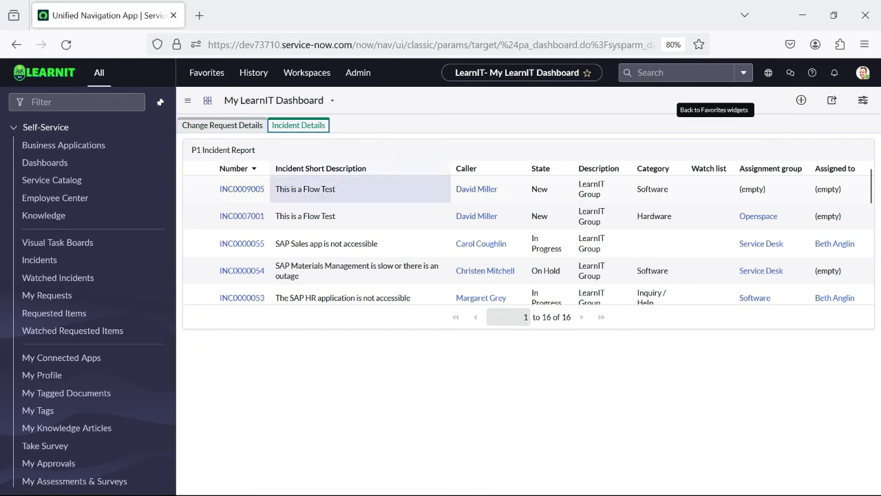
{"action": "left_click", "coordinate": [221, 126]}
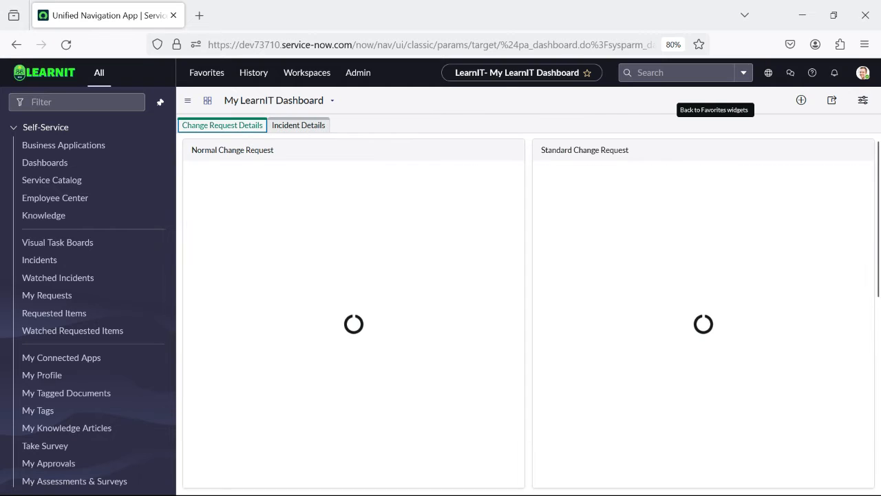
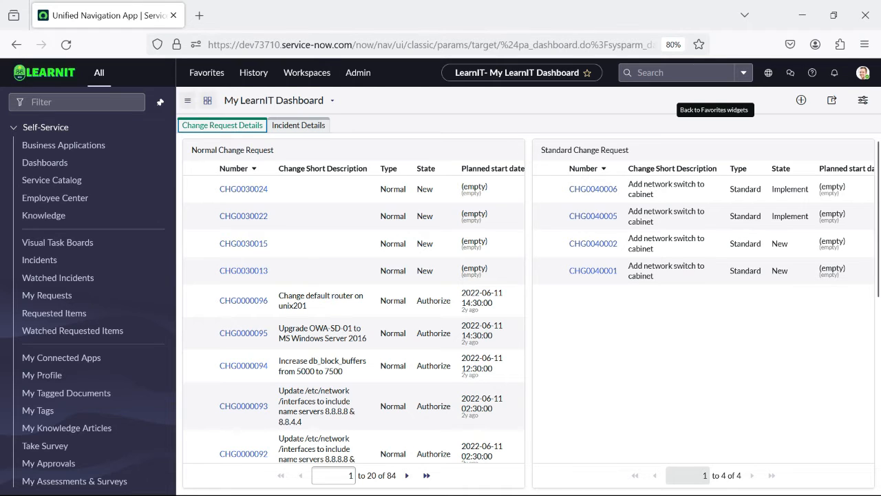
Duplicate My LearnIT Dashboard and confirm the creation of the copy
{"action": "left_click", "coordinate": [187, 100]}
{"action": "left_click", "coordinate": [187, 101]}
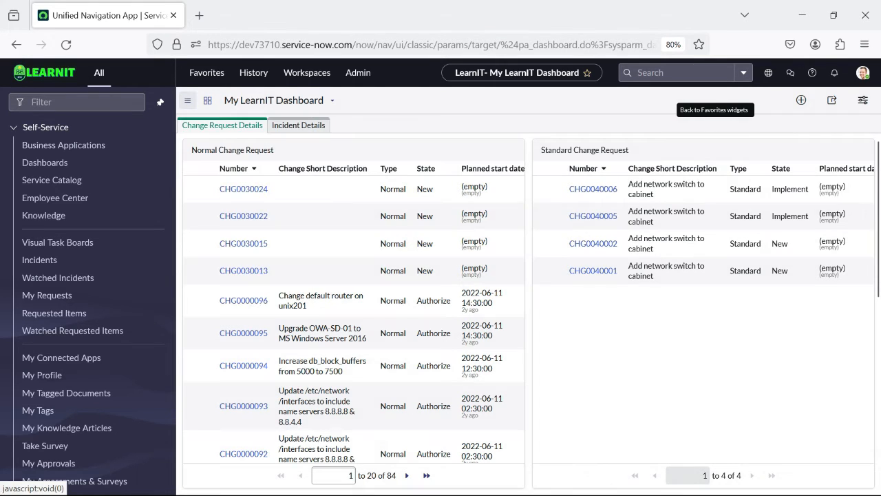
{"action": "left_click", "coordinate": [187, 101]}
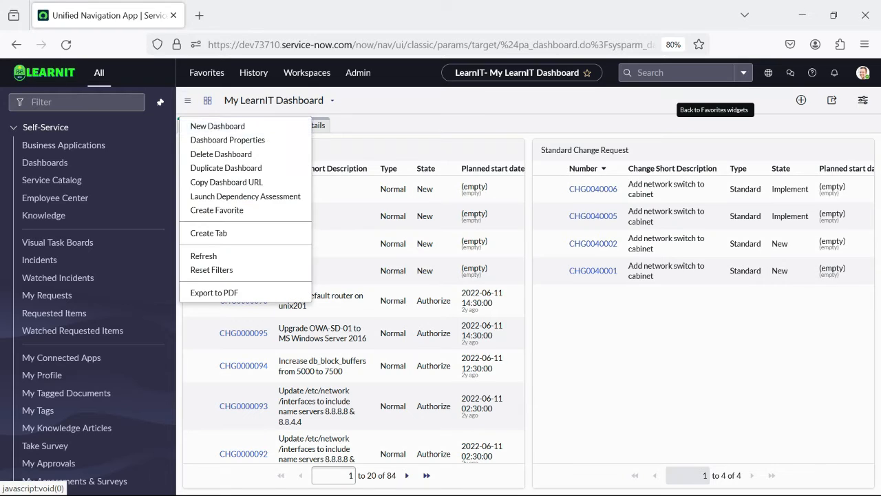
{"action": "left_click", "coordinate": [187, 100]}
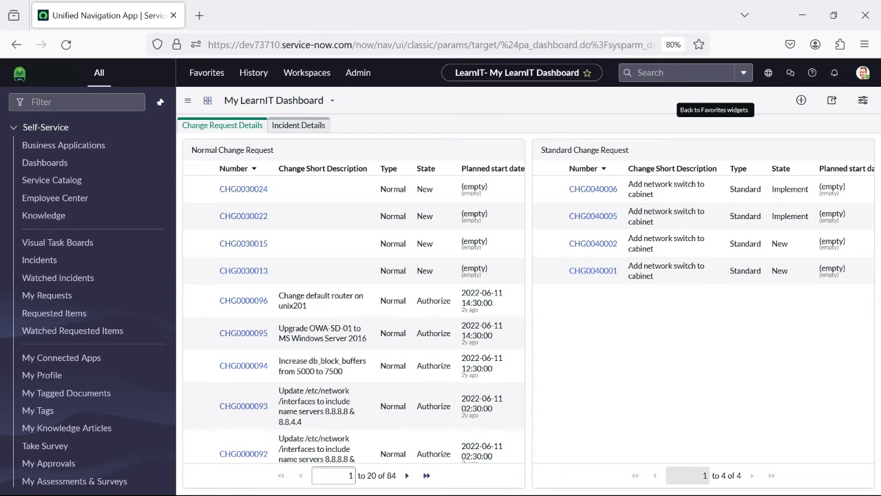
{"action": "left_click", "coordinate": [187, 101]}
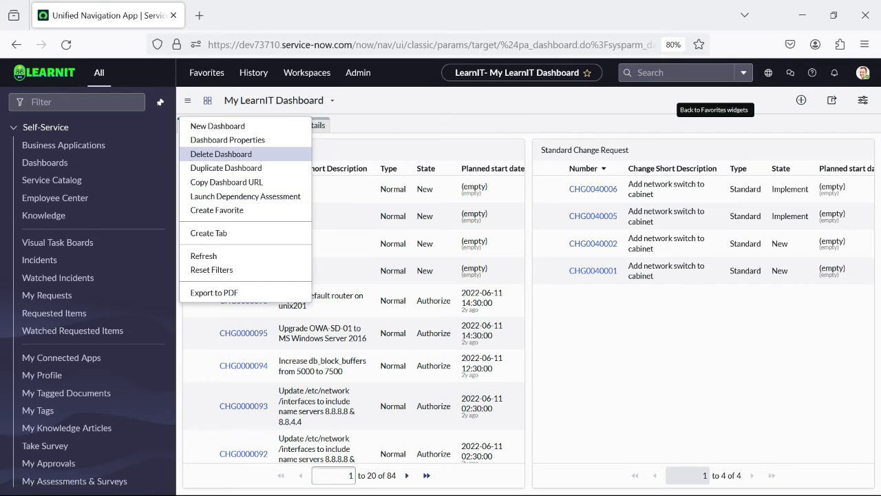
{"action": "left_click", "coordinate": [226, 168]}
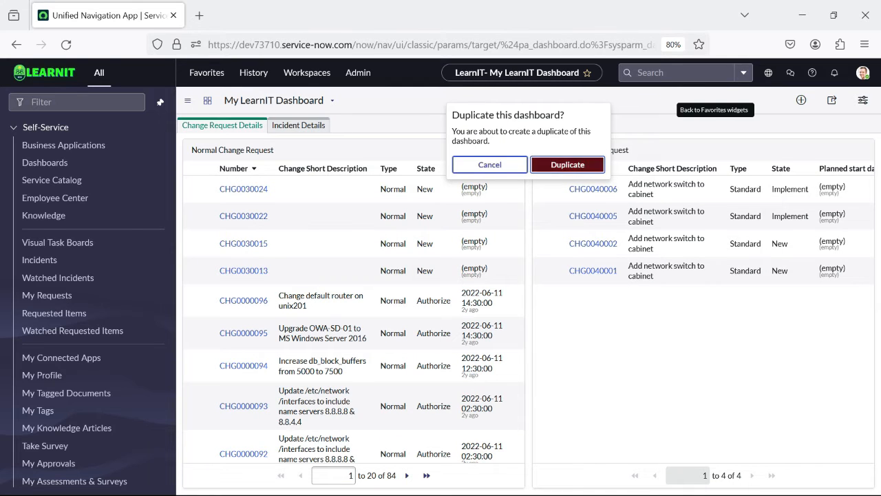
{"action": "left_click", "coordinate": [567, 165]}
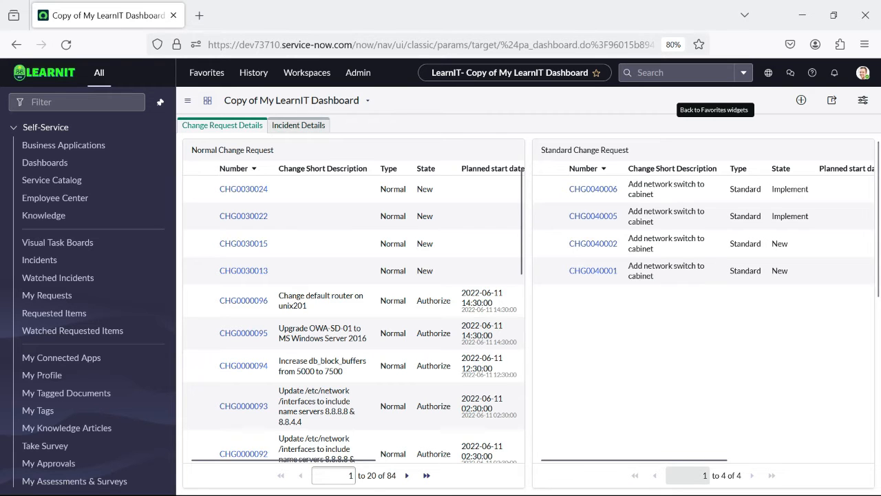
Examine the Change Request Details and Incident Details reports in the duplicated dashboard
{"action": "left_click", "coordinate": [298, 124]}
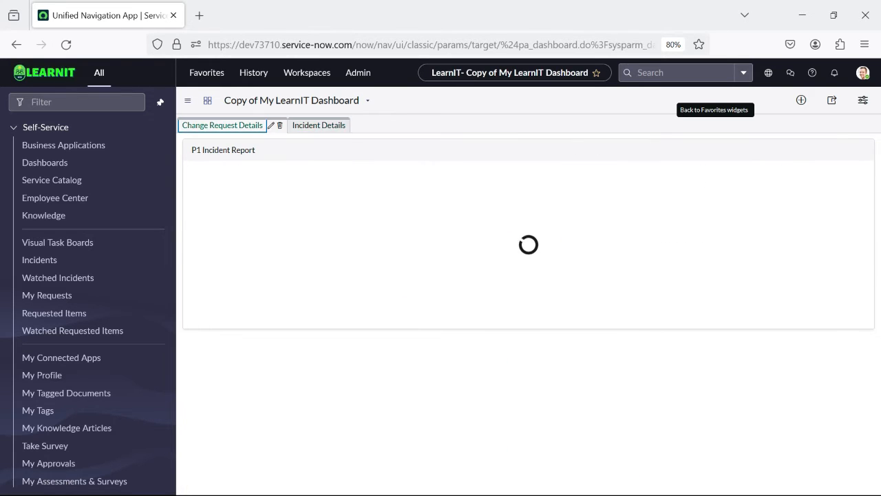
{"action": "left_click", "coordinate": [221, 124]}
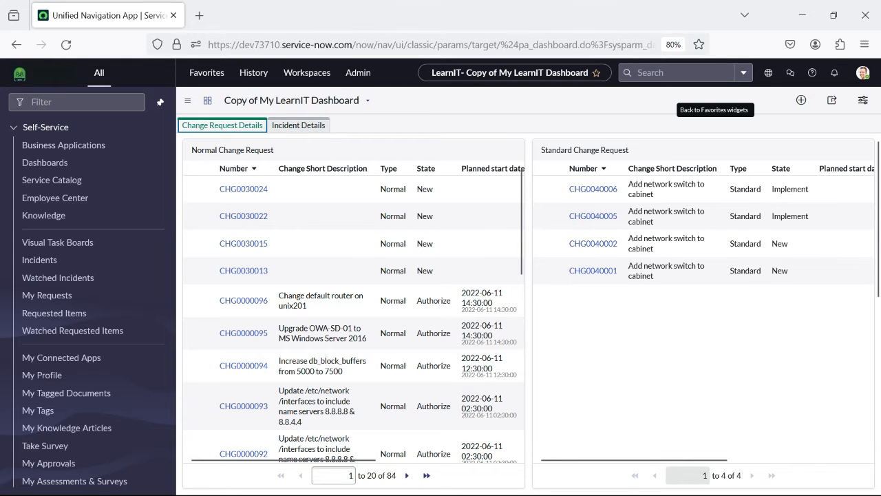
{"action": "scroll", "coordinate": [393, 262], "scroll_direction": "down", "scroll_amount": 5}
{"action": "scroll", "coordinate": [392, 261], "scroll_direction": "down", "scroll_amount": 1}
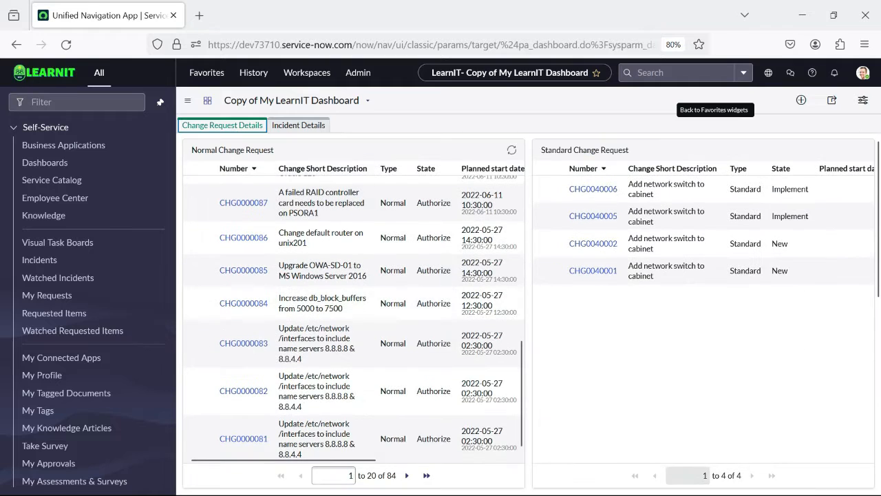
{"action": "left_click", "coordinate": [298, 126]}
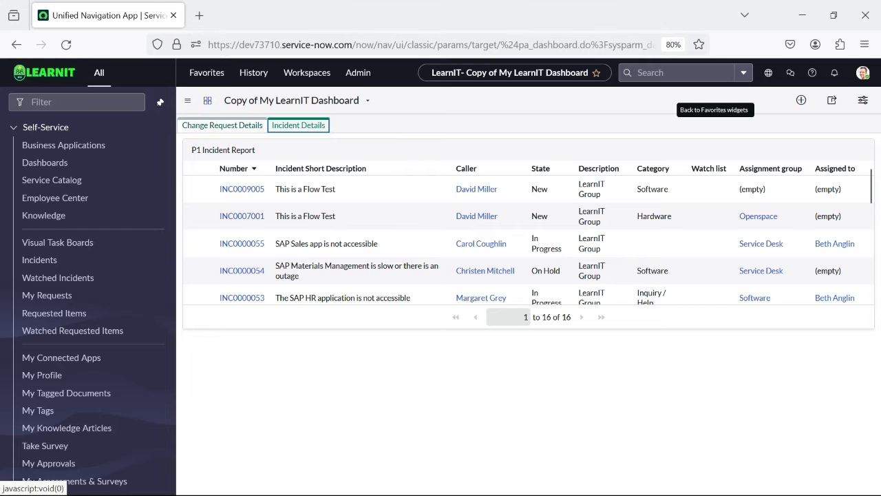
{"action": "left_click", "coordinate": [222, 125]}
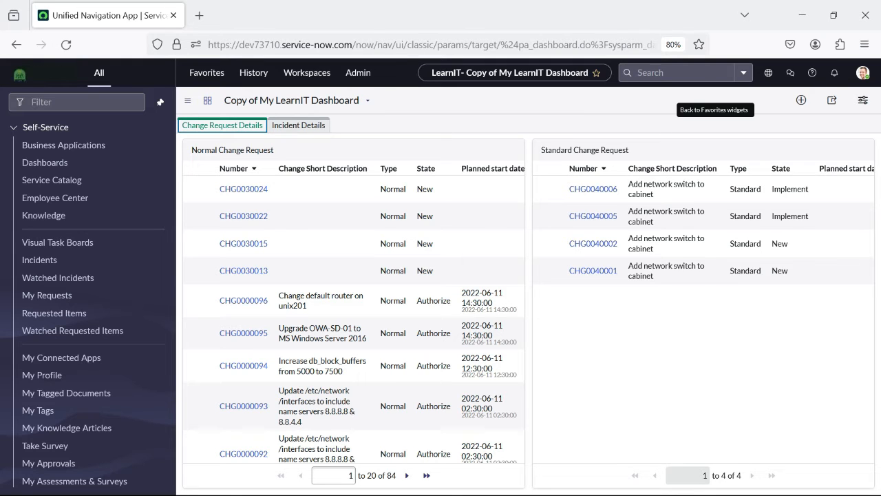
{"action": "left_click", "coordinate": [298, 125]}
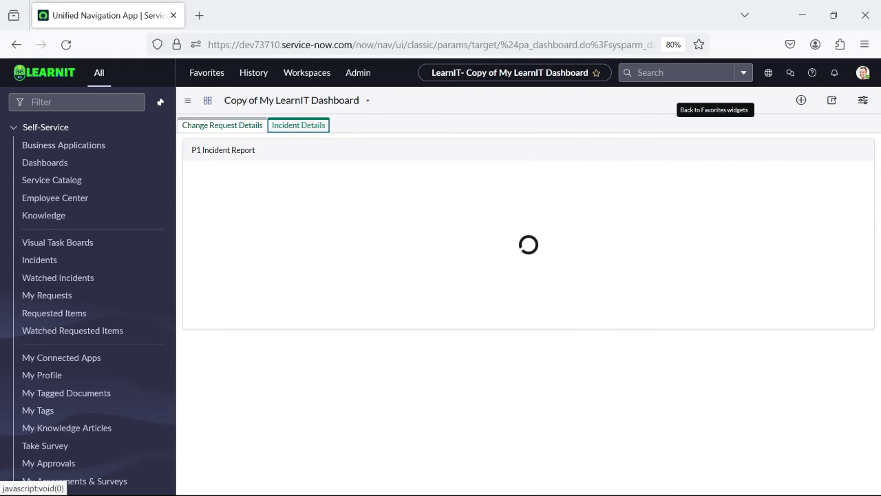
{"action": "left_click", "coordinate": [222, 126]}
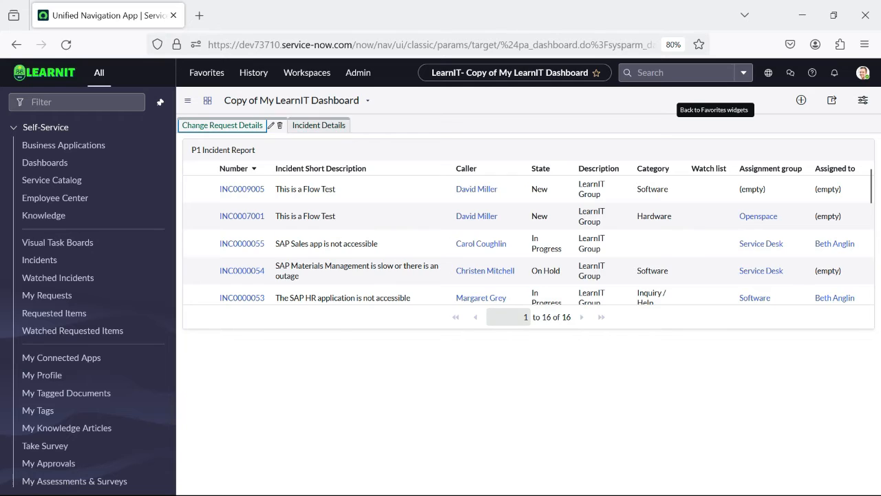
{"action": "left_click", "coordinate": [303, 124]}
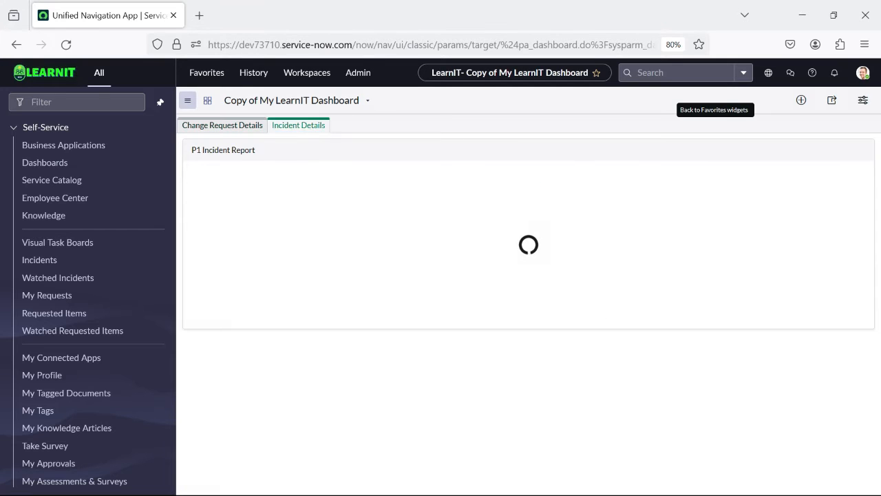
Delete the dashboard named Copy of My LearnIT Dashboard and confirm the deletion
{"action": "left_click", "coordinate": [187, 100]}
{"action": "left_click", "coordinate": [187, 101]}
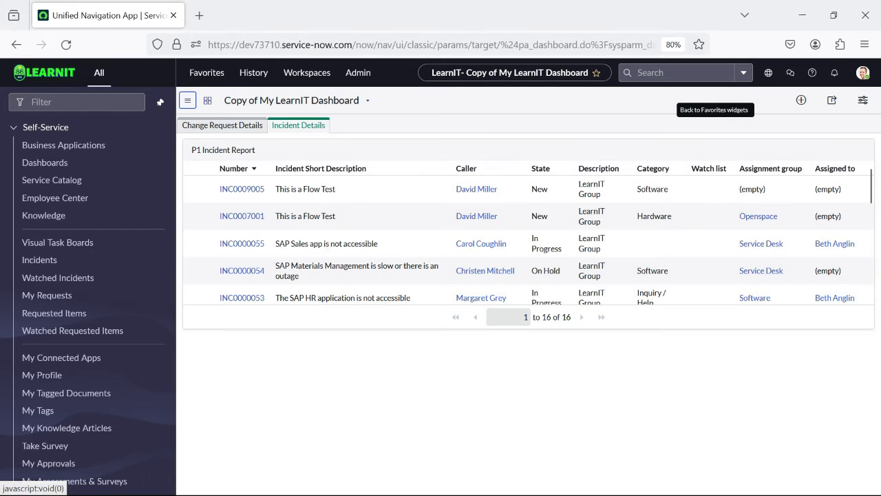
{"action": "left_click", "coordinate": [188, 100]}
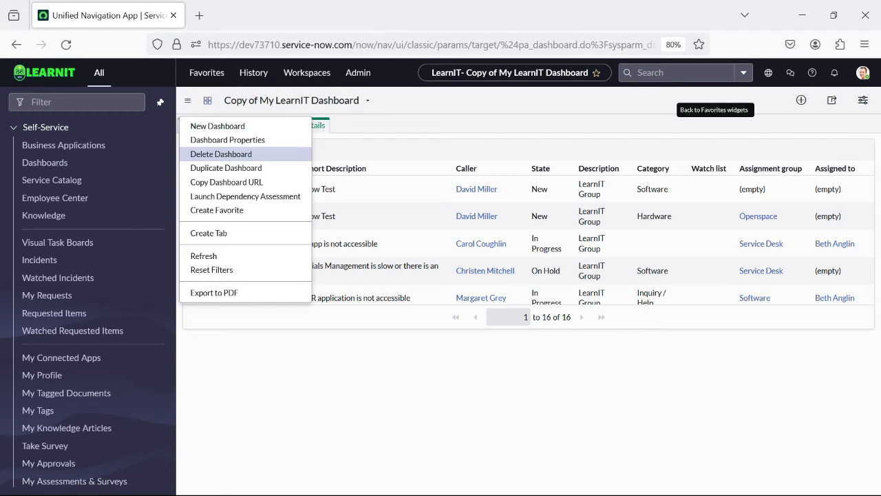
{"action": "left_click", "coordinate": [221, 154]}
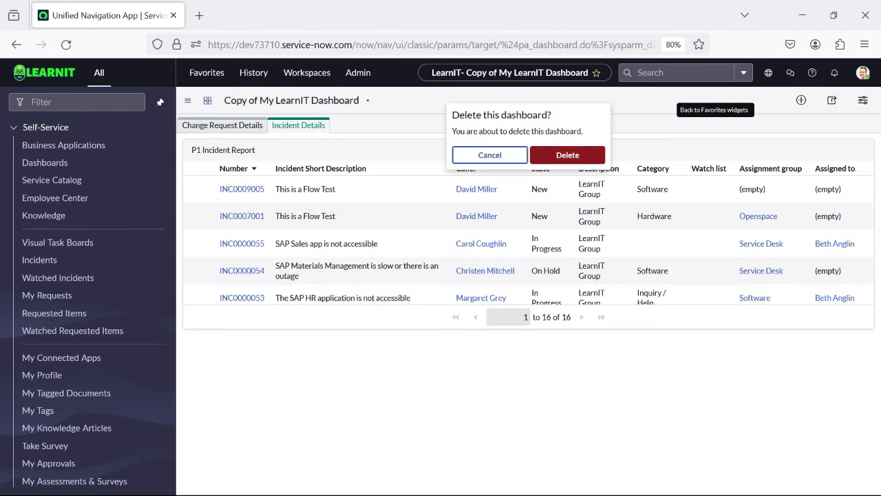
{"action": "left_click", "coordinate": [566, 155]}
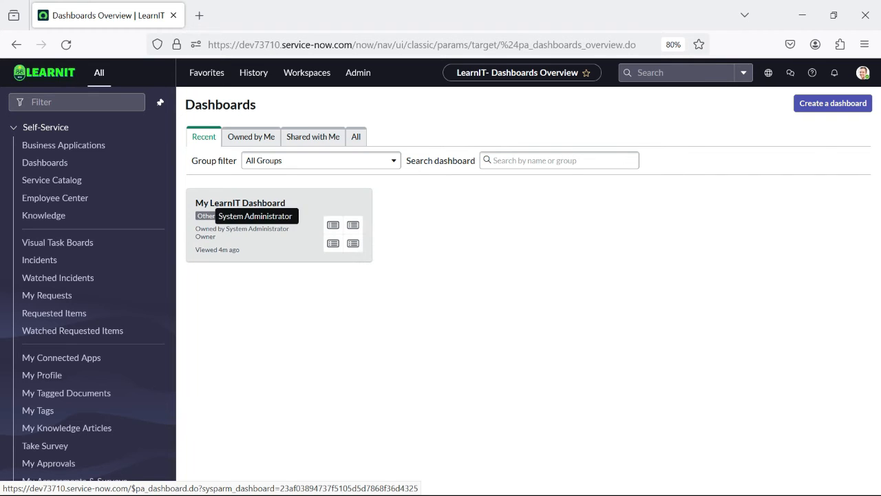
Open My LearnIT Dashboard from the dashboards overview and look through its change request reports
{"action": "left_click", "coordinate": [206, 215]}
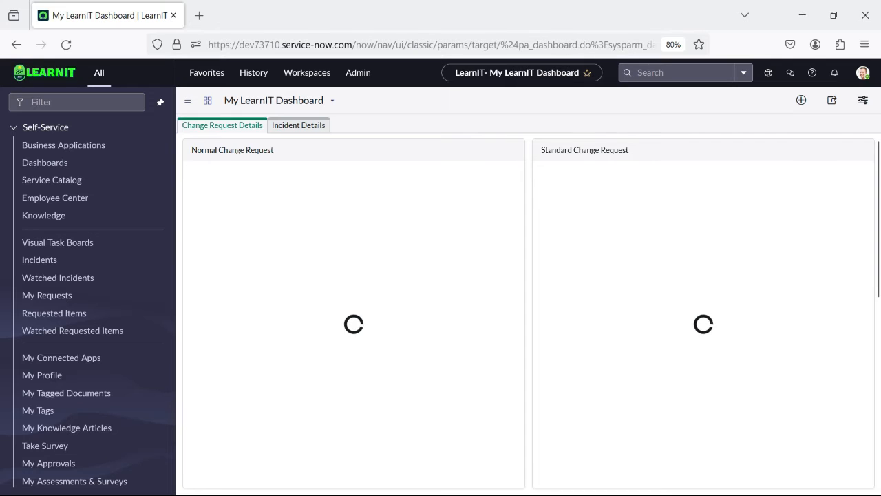
{"action": "scroll", "coordinate": [527, 313], "scroll_direction": "down", "scroll_amount": 6}
{"action": "scroll", "coordinate": [528, 313], "scroll_direction": "up", "scroll_amount": 6}
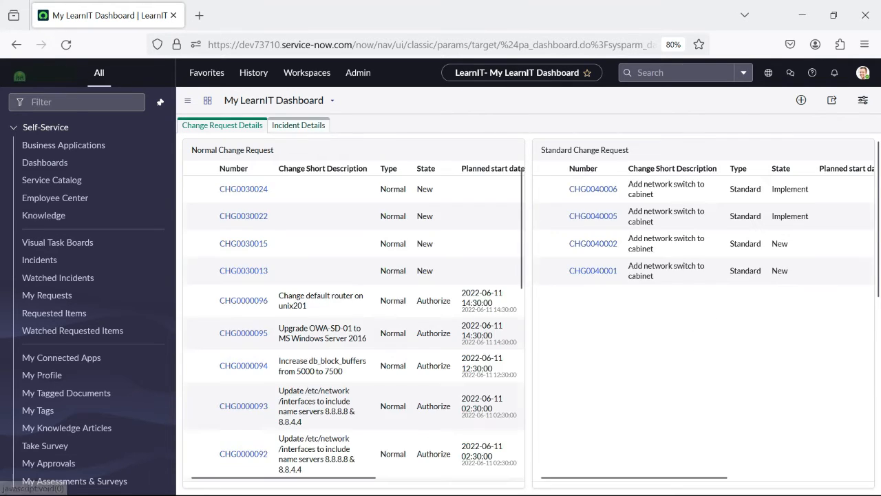
{"action": "scroll", "coordinate": [528, 314], "scroll_direction": "down", "scroll_amount": 5}
{"action": "scroll", "coordinate": [528, 314], "scroll_direction": "down", "scroll_amount": 2}
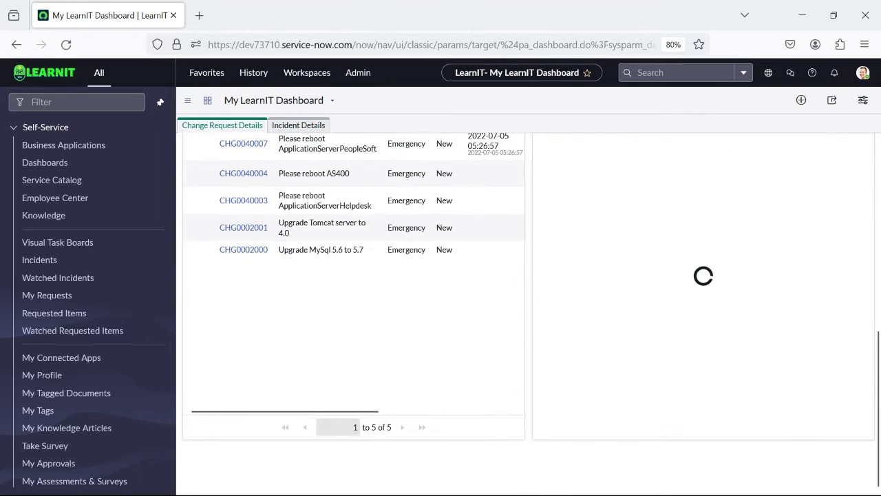
{"action": "scroll", "coordinate": [528, 313], "scroll_direction": "up", "scroll_amount": 5}
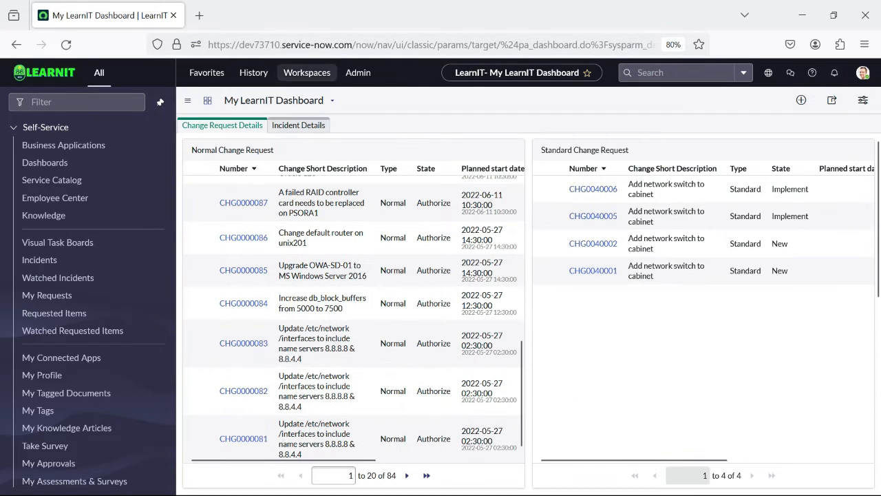
{"action": "left_click", "coordinate": [332, 100]}
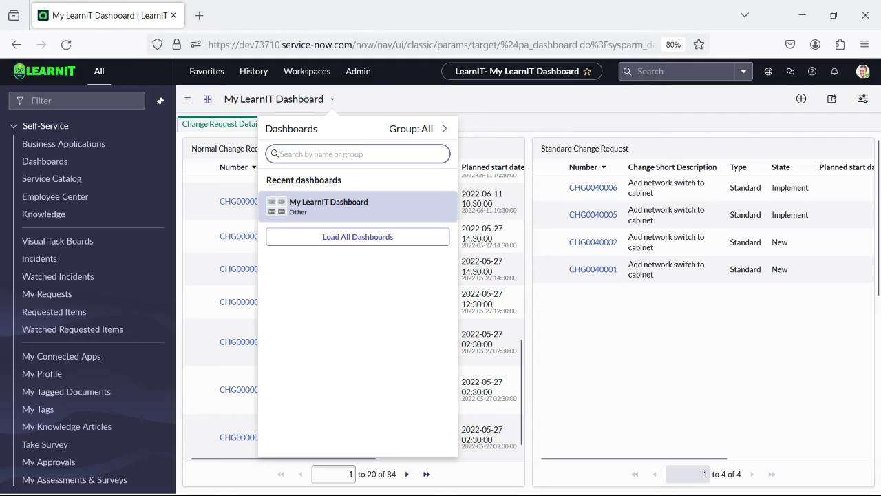
{"action": "key", "text": "Escape"}
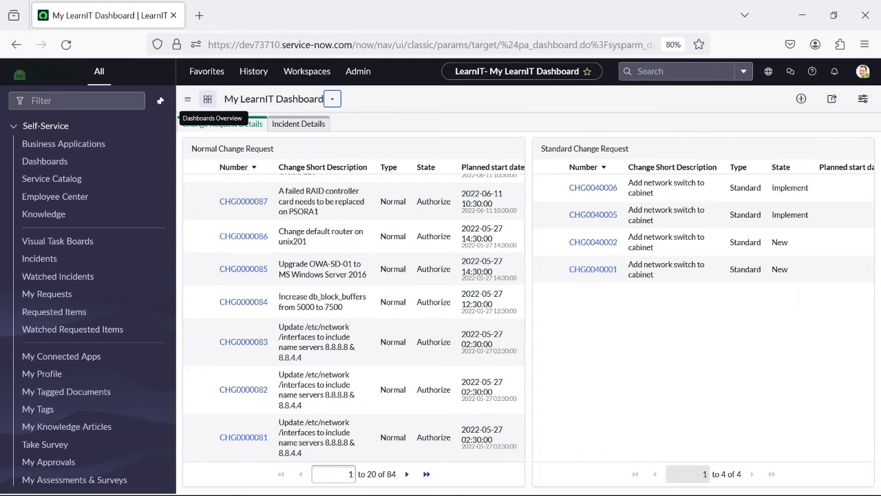
{"action": "left_click", "coordinate": [187, 99]}
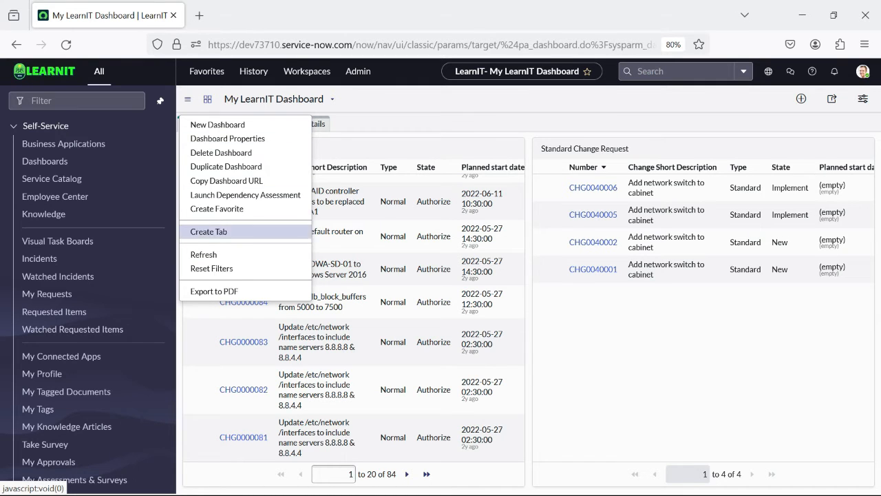
{"action": "key", "text": "Escape"}
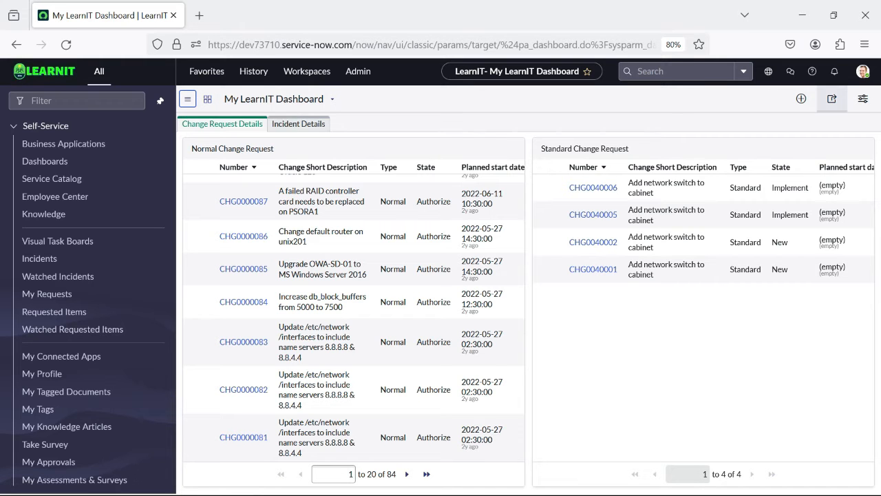
{"action": "left_click", "coordinate": [831, 99]}
{"action": "left_click", "coordinate": [832, 98]}
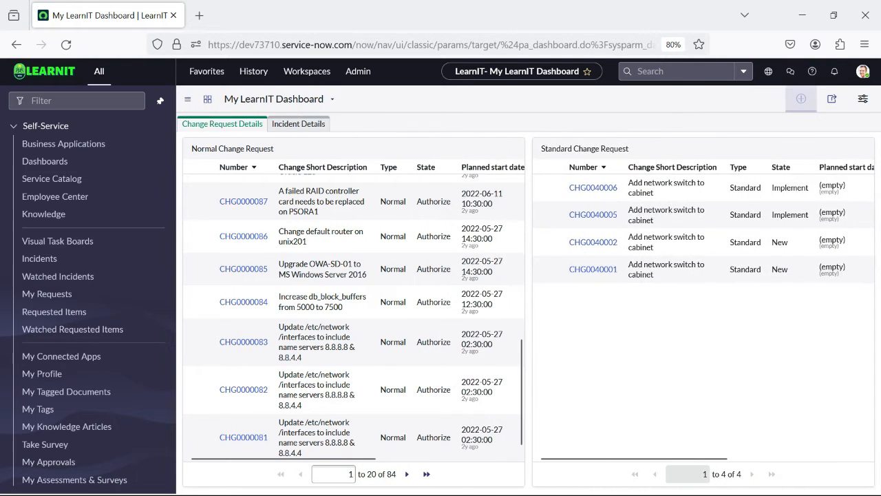
Open the Add Widgets options for My LearnIT Dashboard and examine the full list of widget categories
{"action": "left_click", "coordinate": [800, 98]}
{"action": "left_click", "coordinate": [792, 169]}
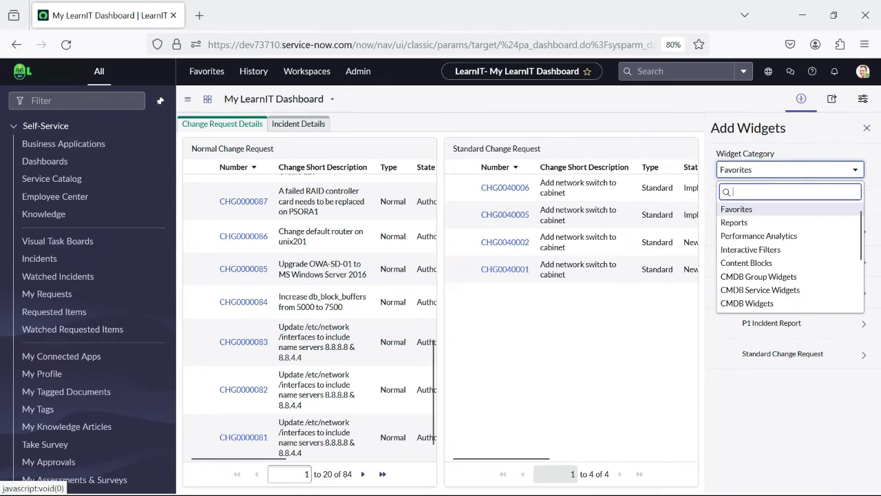
{"action": "scroll", "coordinate": [790, 263], "scroll_direction": "down", "scroll_amount": 2}
{"action": "scroll", "coordinate": [790, 262], "scroll_direction": "up", "scroll_amount": 2}
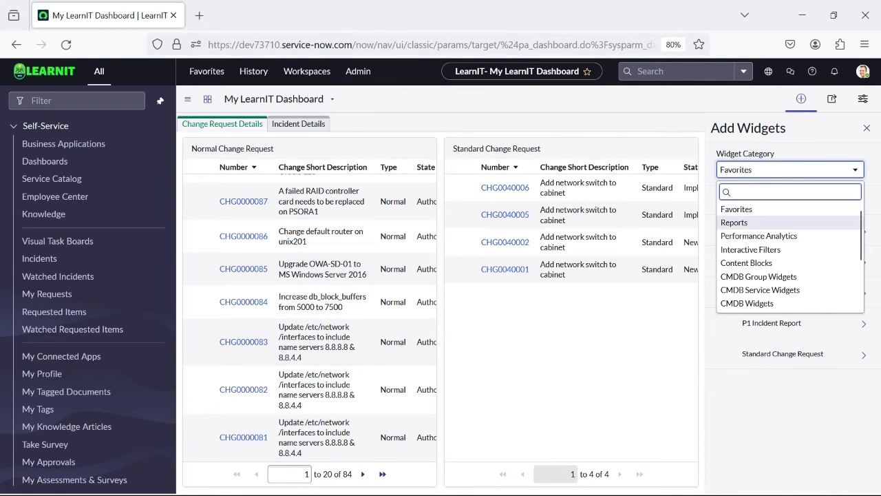
{"action": "scroll", "coordinate": [789, 256], "scroll_direction": "down", "scroll_amount": 2}
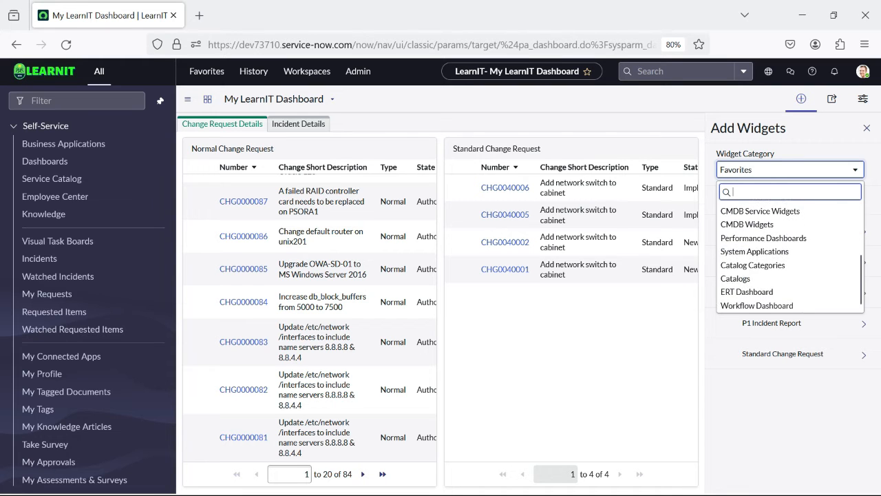
{"action": "scroll", "coordinate": [790, 256], "scroll_direction": "up", "scroll_amount": 2}
{"action": "scroll", "coordinate": [790, 256], "scroll_direction": "down", "scroll_amount": 2}
{"action": "scroll", "coordinate": [789, 256], "scroll_direction": "down", "scroll_amount": 1}
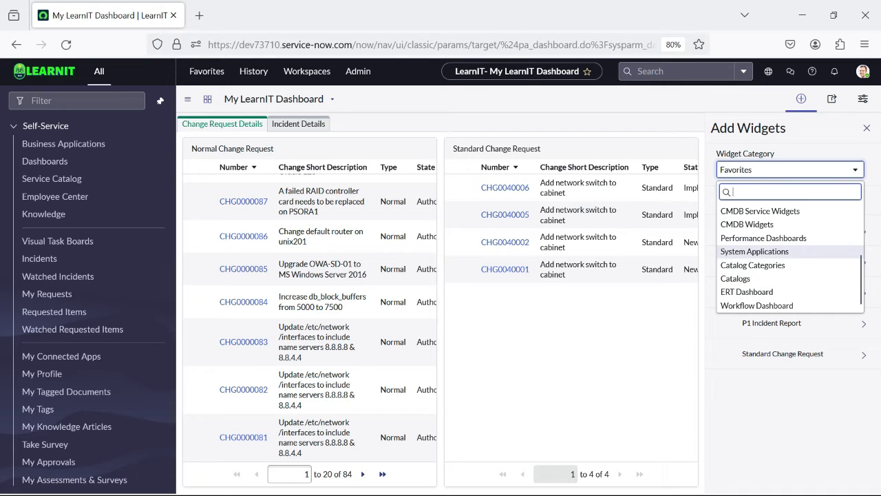
{"action": "scroll", "coordinate": [757, 250], "scroll_direction": "up", "scroll_amount": 3}
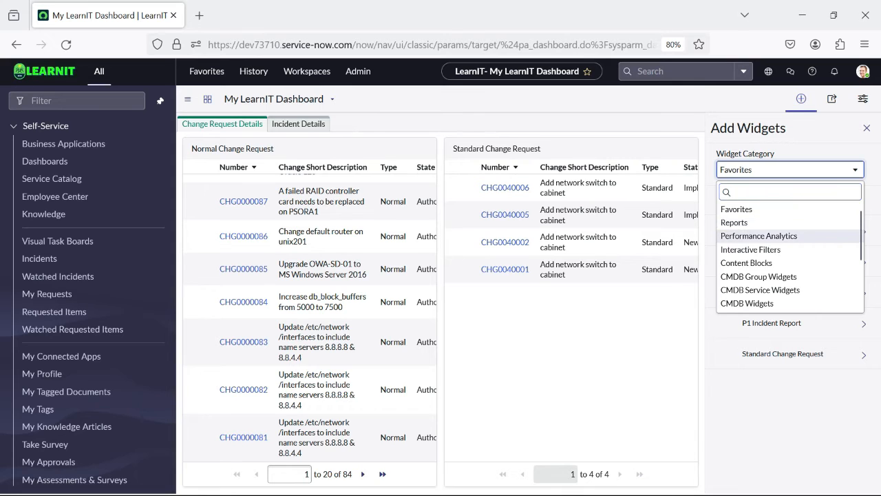
Examine the widgets offered in the Performance Analytics and Interactive Filters categories
{"action": "left_click", "coordinate": [759, 235]}
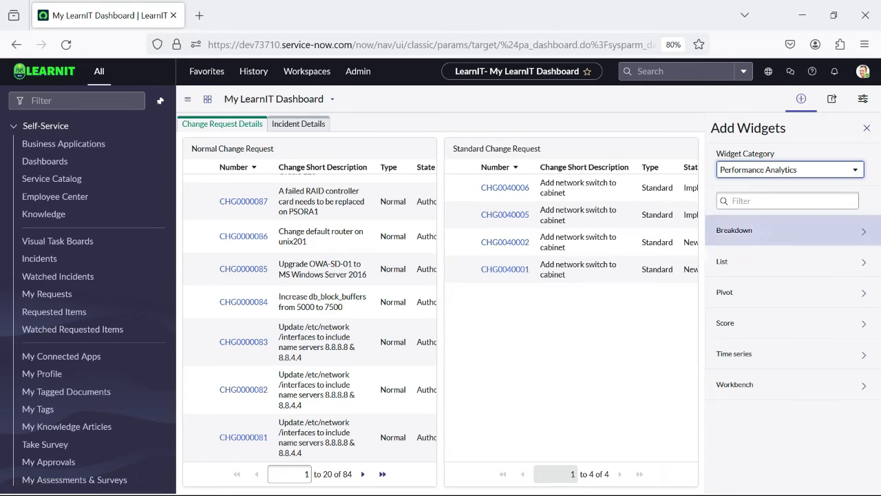
{"action": "left_click", "coordinate": [789, 170]}
{"action": "left_click", "coordinate": [750, 249]}
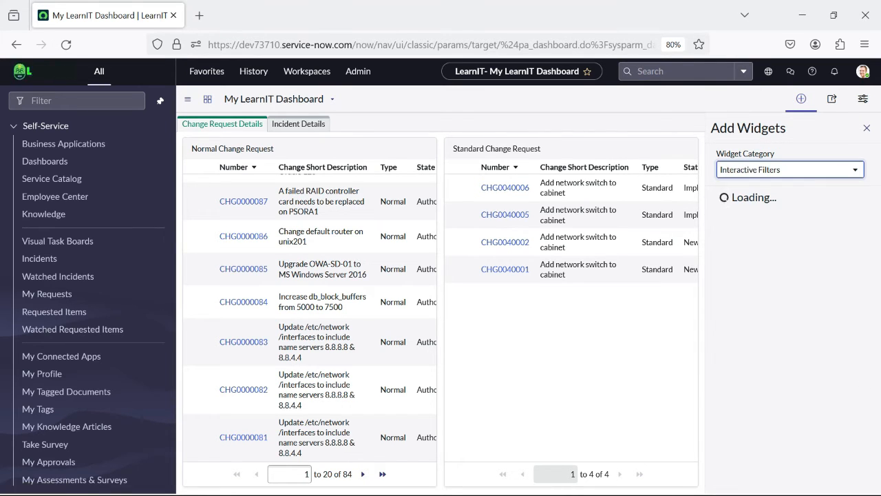
{"action": "scroll", "coordinate": [659, 269], "scroll_direction": "down", "scroll_amount": 3}
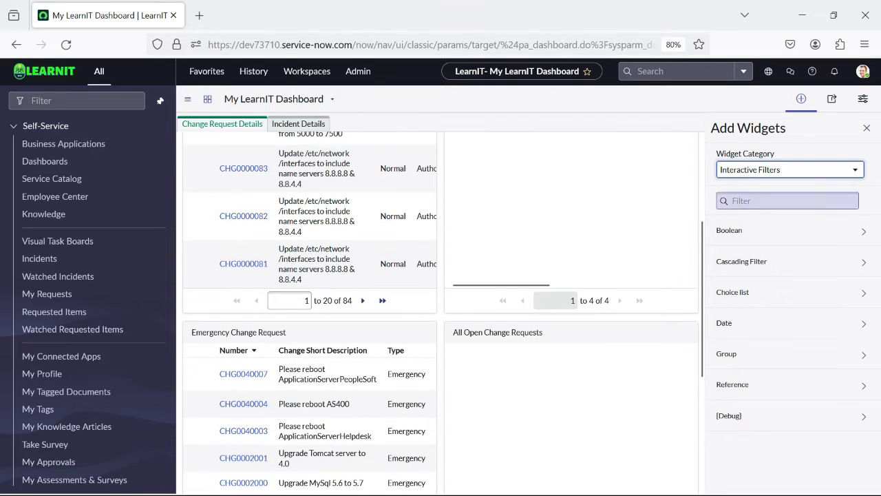
{"action": "scroll", "coordinate": [659, 269], "scroll_direction": "up", "scroll_amount": 3}
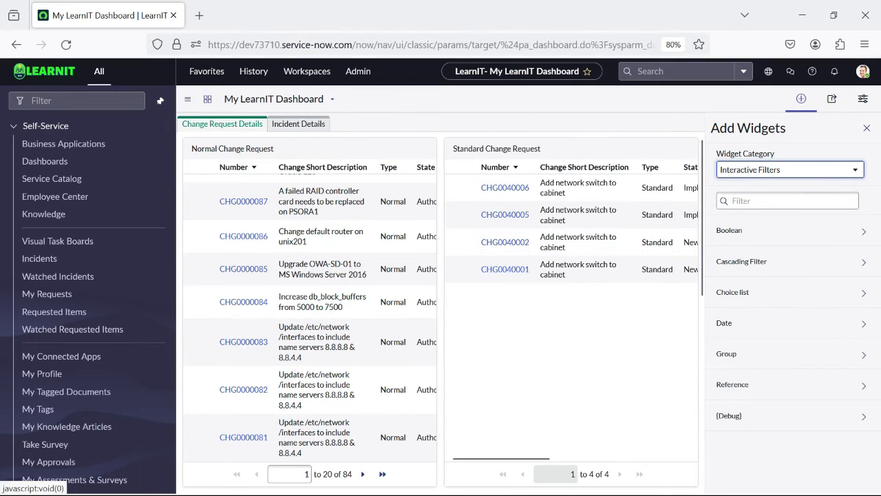
Examine the widgets offered in the Content Blocks category
{"action": "left_click", "coordinate": [788, 169]}
{"action": "left_click", "coordinate": [747, 263]}
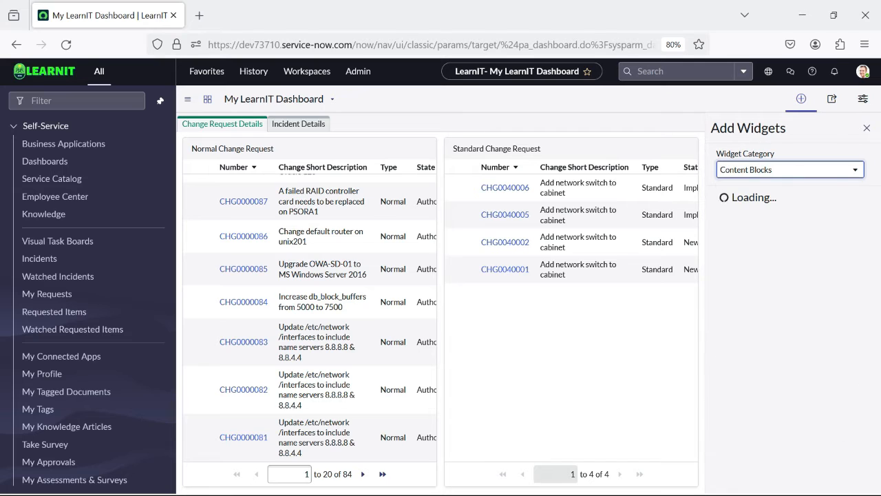
{"action": "scroll", "coordinate": [790, 354], "scroll_direction": "down", "scroll_amount": 5}
{"action": "scroll", "coordinate": [790, 354], "scroll_direction": "up", "scroll_amount": 5}
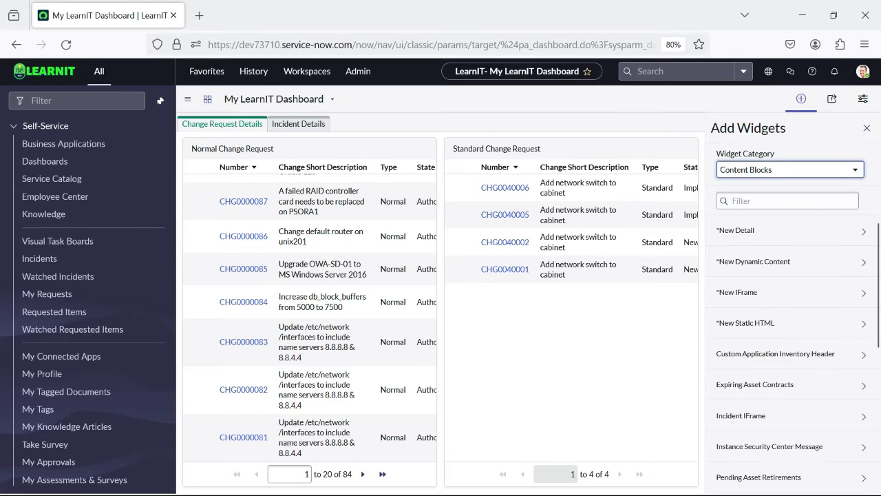
Look through the reports offered in the Reports widget category, and close the Add Widgets options
{"action": "left_click", "coordinate": [789, 170]}
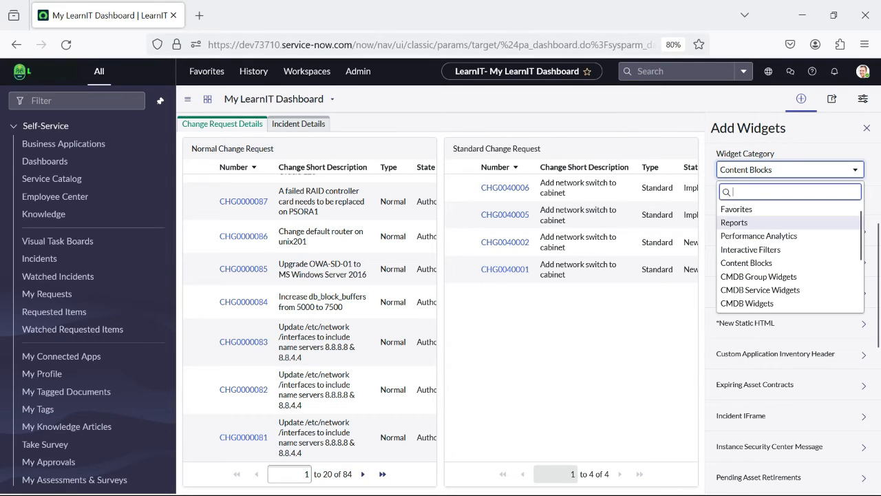
{"action": "left_click", "coordinate": [734, 222]}
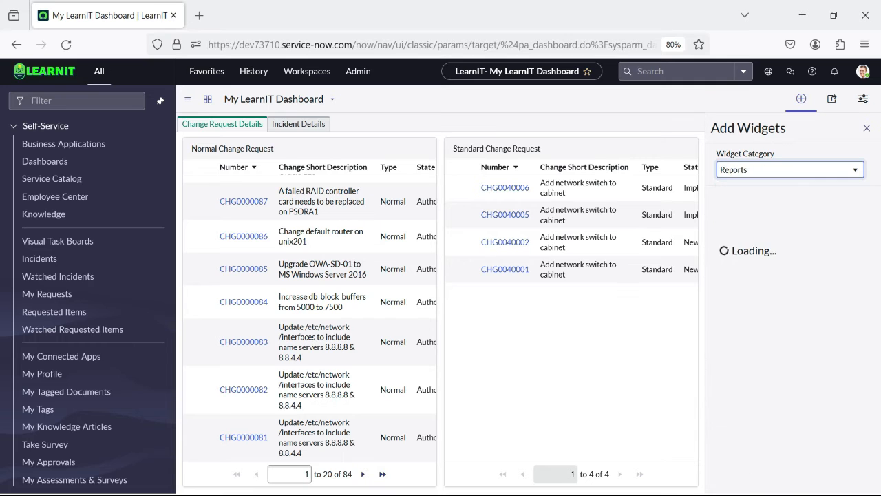
{"action": "scroll", "coordinate": [791, 329], "scroll_direction": "down", "scroll_amount": 5}
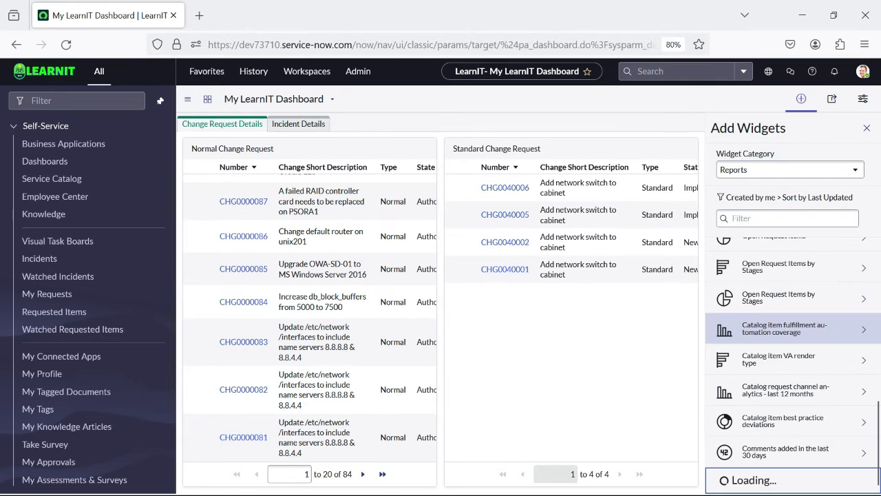
{"action": "scroll", "coordinate": [791, 357], "scroll_direction": "down", "scroll_amount": 10}
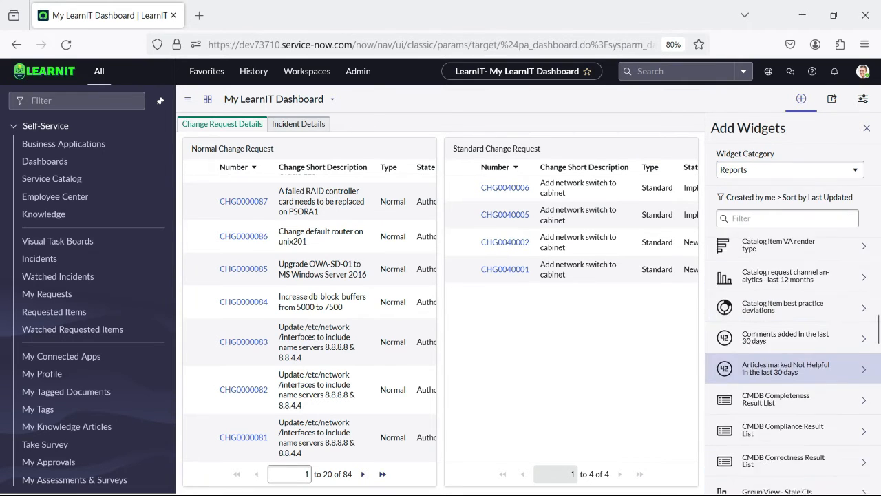
{"action": "scroll", "coordinate": [792, 330], "scroll_direction": "up", "scroll_amount": 5}
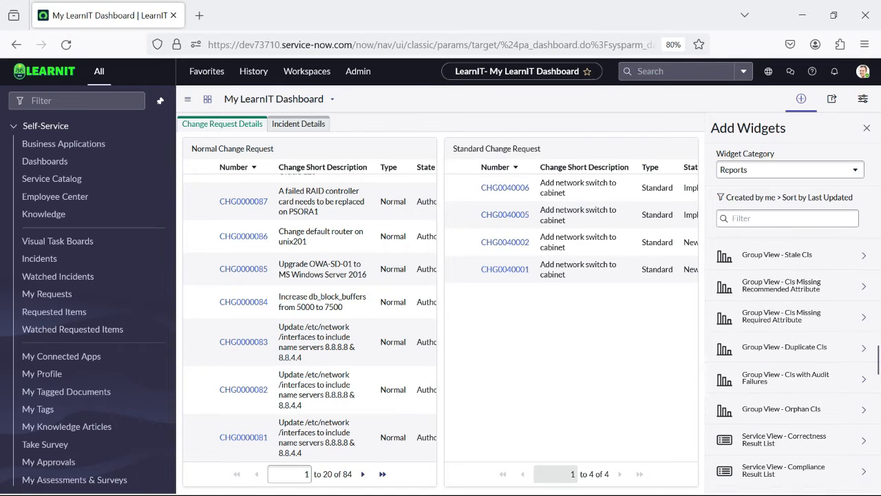
{"action": "scroll", "coordinate": [792, 344], "scroll_direction": "up", "scroll_amount": 1}
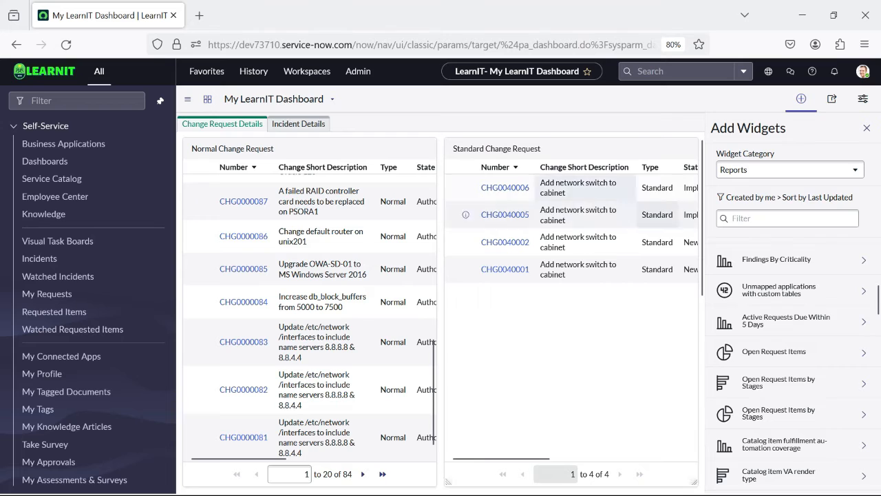
{"action": "scroll", "coordinate": [792, 317], "scroll_direction": "up", "scroll_amount": 5}
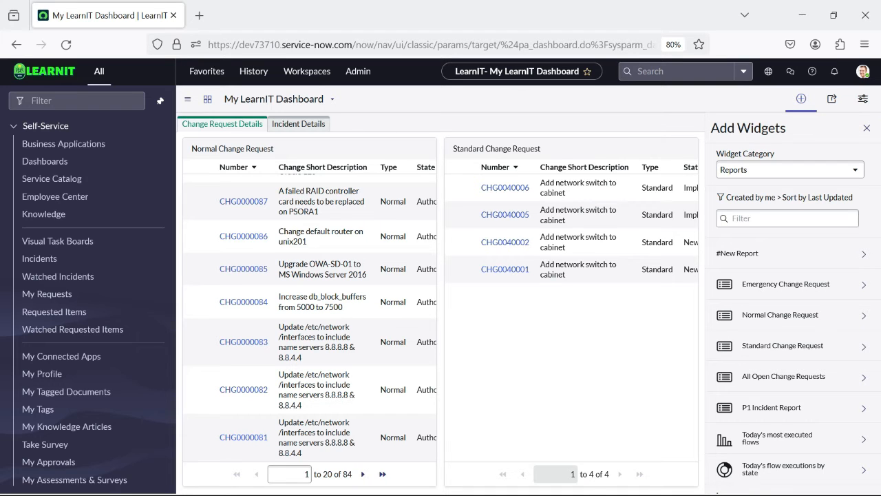
{"action": "left_click", "coordinate": [867, 127]}
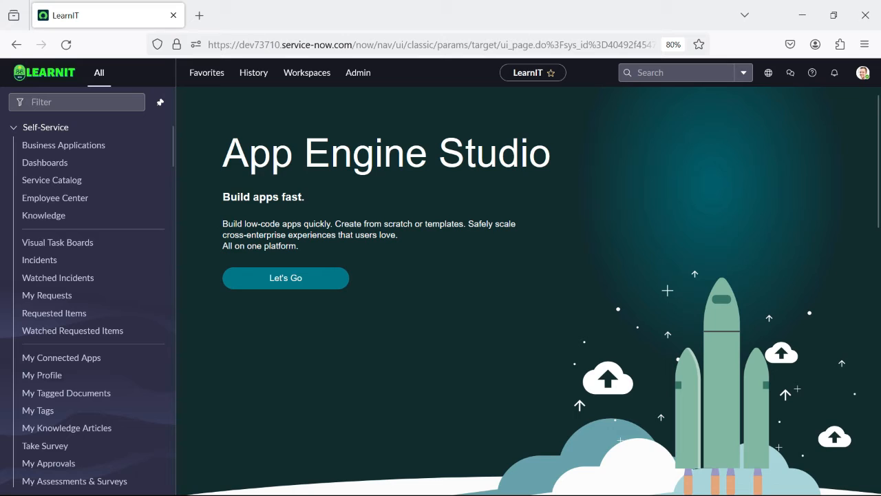
Find the Self-Service Dashboards module by searching for dashboard, and open My LearnIT Dashboard from its overview
{"action": "left_click", "coordinate": [77, 102]}
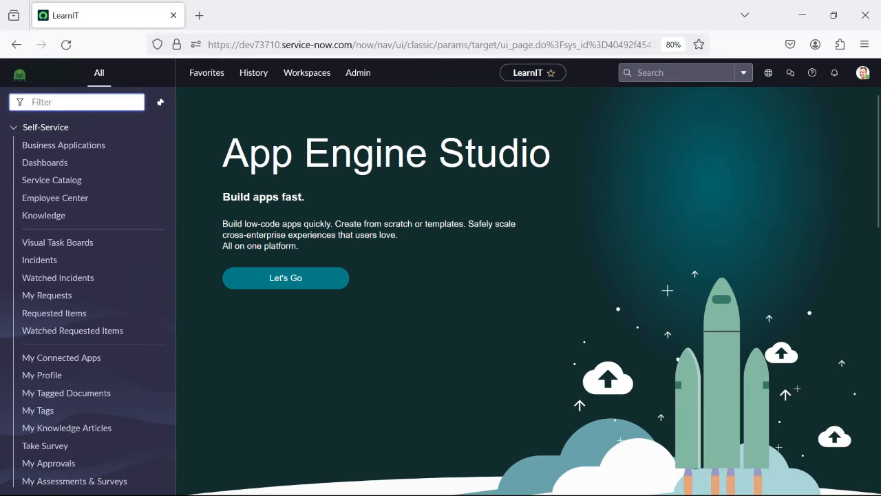
{"action": "type", "text": "dash"}
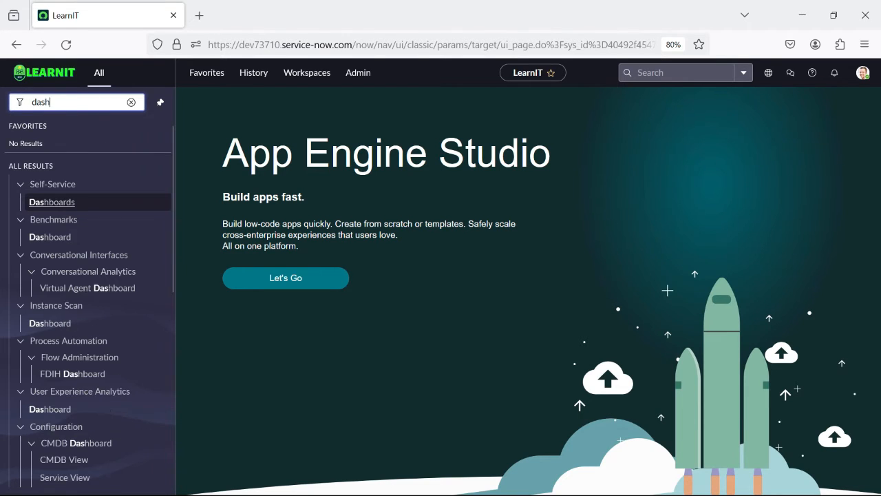
{"action": "type", "text": "board"}
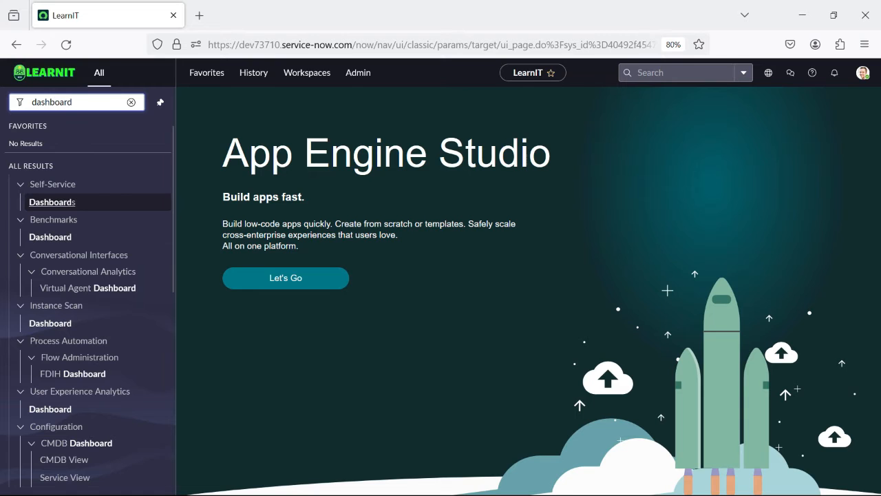
{"action": "left_click", "coordinate": [52, 202]}
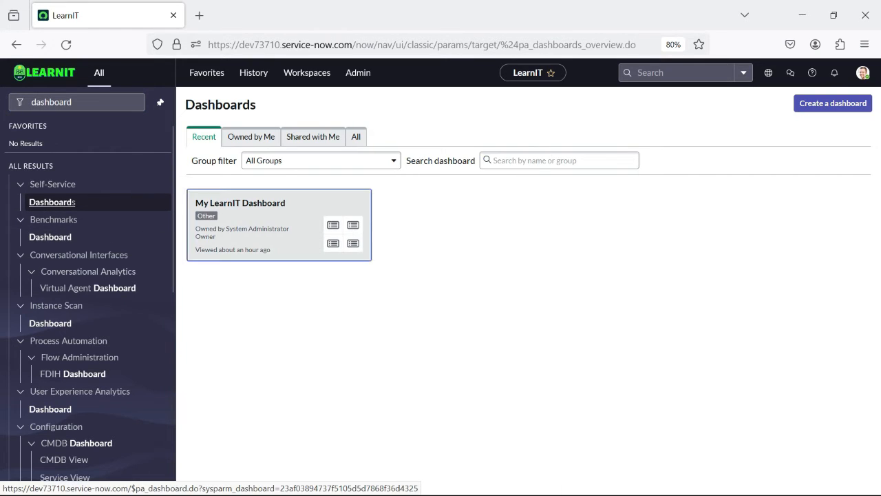
{"action": "left_click", "coordinate": [240, 203]}
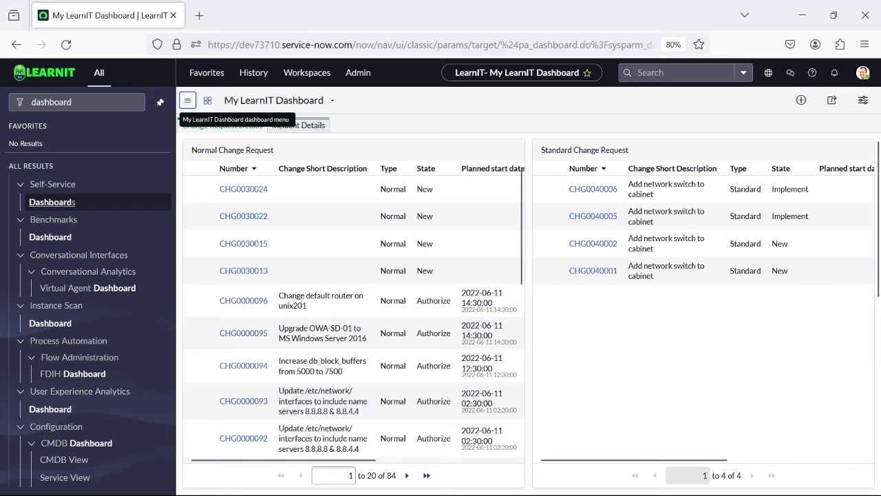
Look through the Normal Change Request report and the P1 Incident Report under Incident Details
{"action": "scroll", "coordinate": [354, 317], "scroll_direction": "down", "scroll_amount": 5}
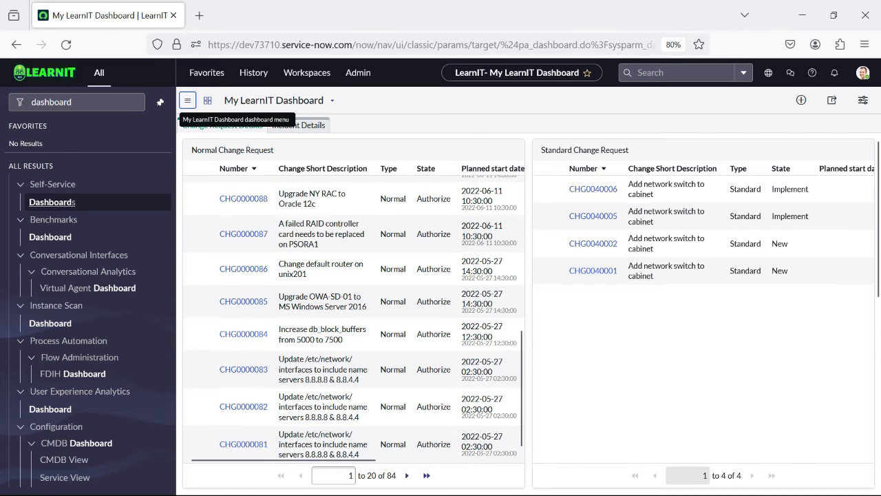
{"action": "scroll", "coordinate": [428, 286], "scroll_direction": "up", "scroll_amount": 5}
{"action": "left_click", "coordinate": [299, 125]}
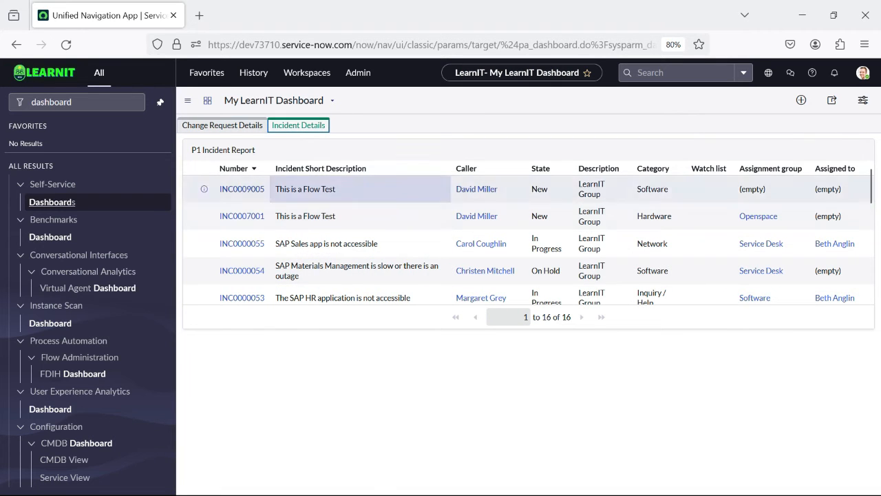
{"action": "scroll", "coordinate": [528, 240], "scroll_direction": "down", "scroll_amount": 5}
{"action": "scroll", "coordinate": [528, 266], "scroll_direction": "up", "scroll_amount": 5}
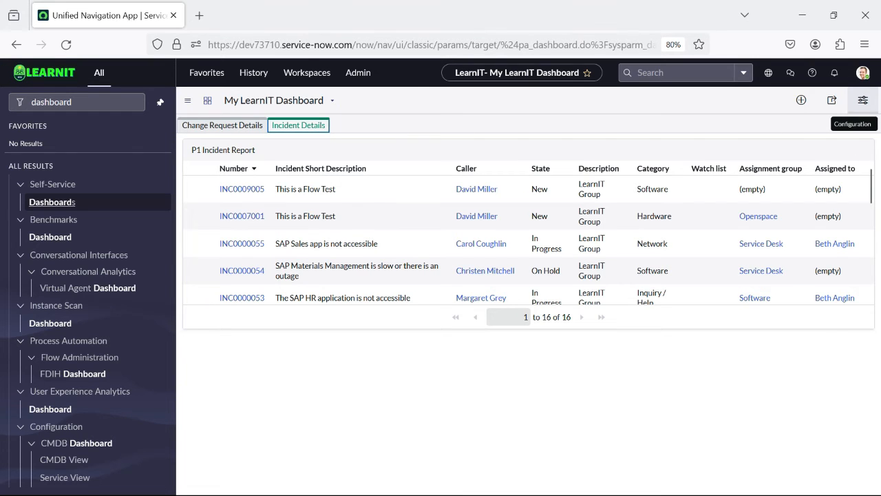
Examine the Interactive Filters widget category for the Incident Details tab, and close the Add Widgets options
{"action": "left_click", "coordinate": [863, 99]}
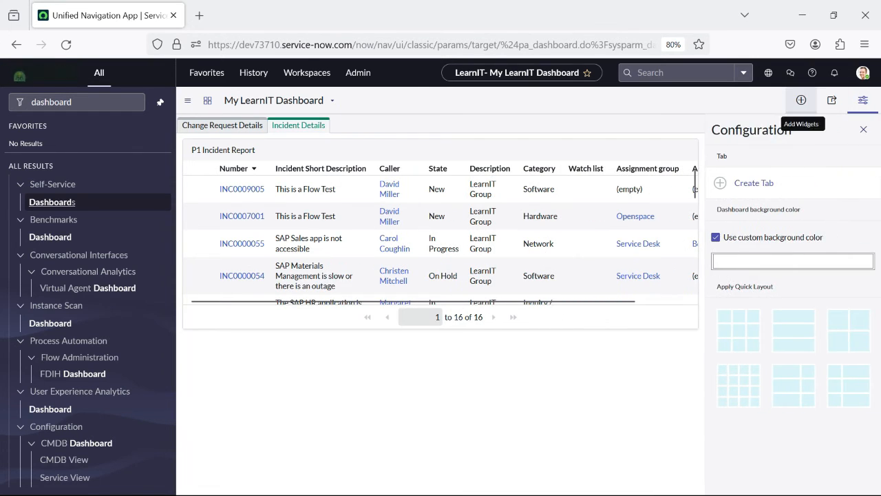
{"action": "left_click", "coordinate": [801, 100]}
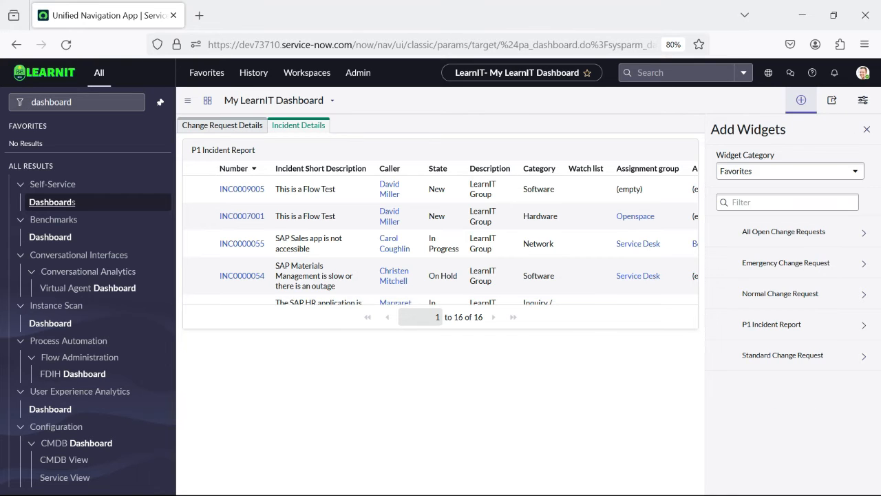
{"action": "left_click", "coordinate": [789, 171]}
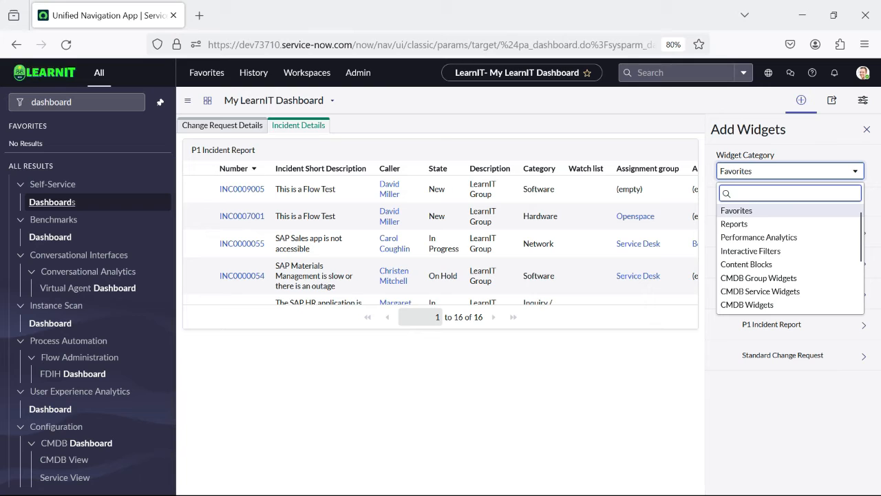
{"action": "key", "text": "Down"}
{"action": "key", "text": "Down"}
{"action": "key", "text": "Down"}
{"action": "key", "text": "Return"}
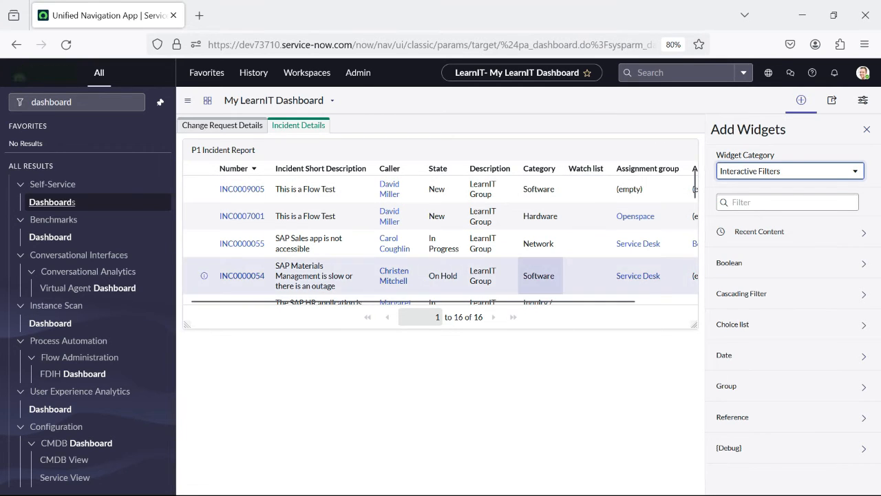
{"action": "left_click", "coordinate": [800, 100]}
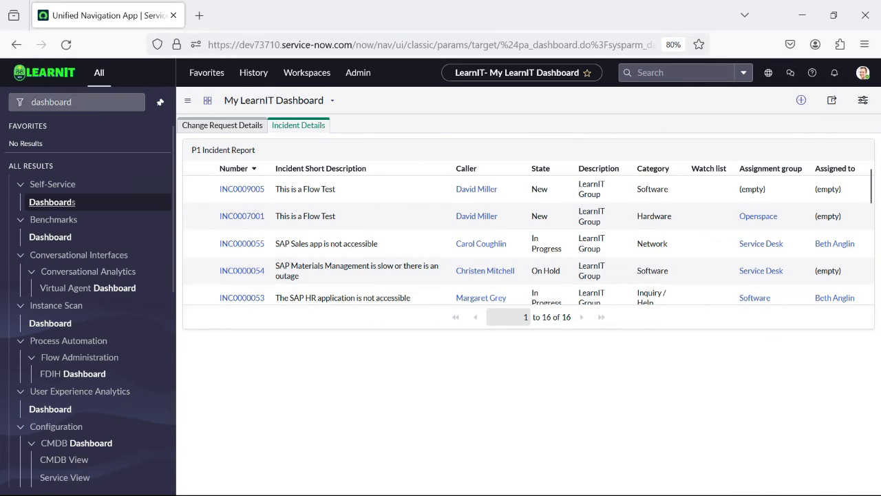
Search the navigator for interactive and open the Interactive Filters module under Reports Administration
{"action": "left_click_drag", "start_coordinate": [74, 101], "coordinate": [30, 102]}
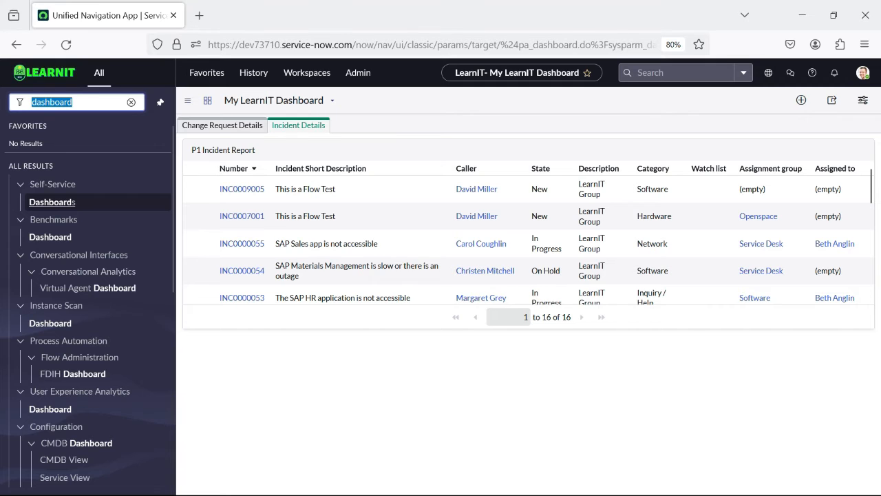
{"action": "type", "text": "interact"}
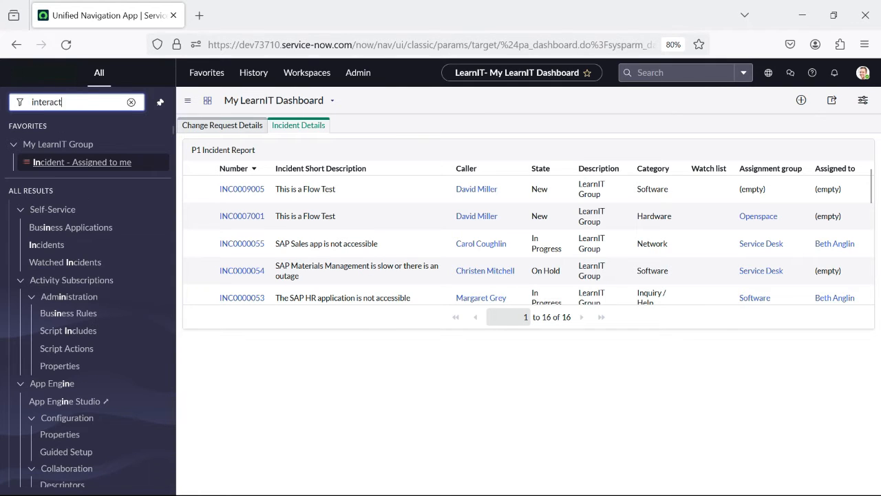
{"action": "type", "text": "ive"}
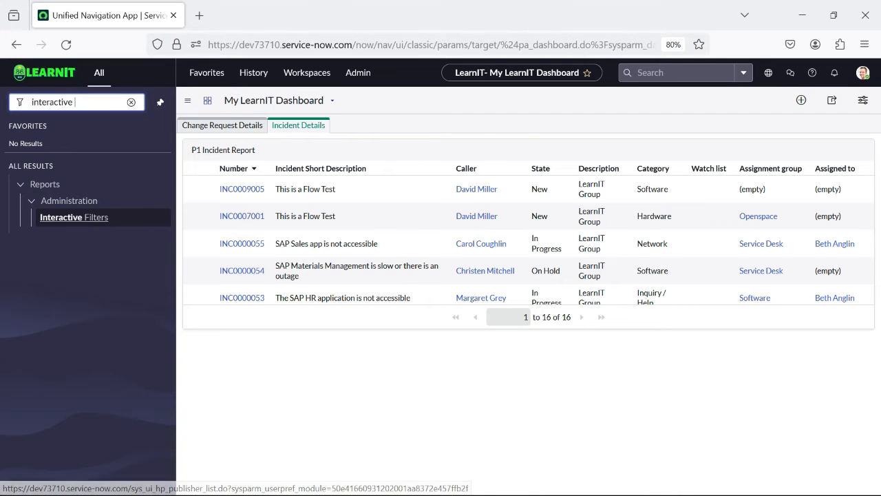
{"action": "left_click", "coordinate": [82, 217]}
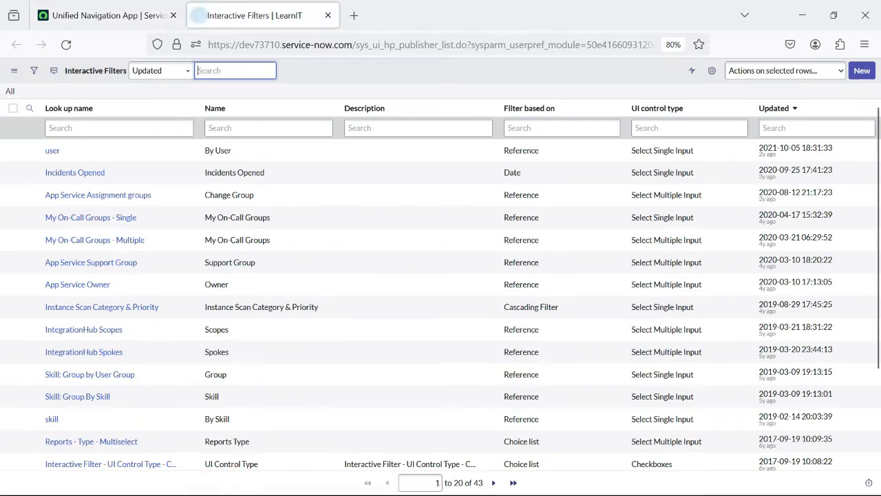
Look through the list of existing interactive filters and the incidents in the dashboard's P1 Incident Report
{"action": "scroll", "coordinate": [268, 206], "scroll_direction": "down", "scroll_amount": 3}
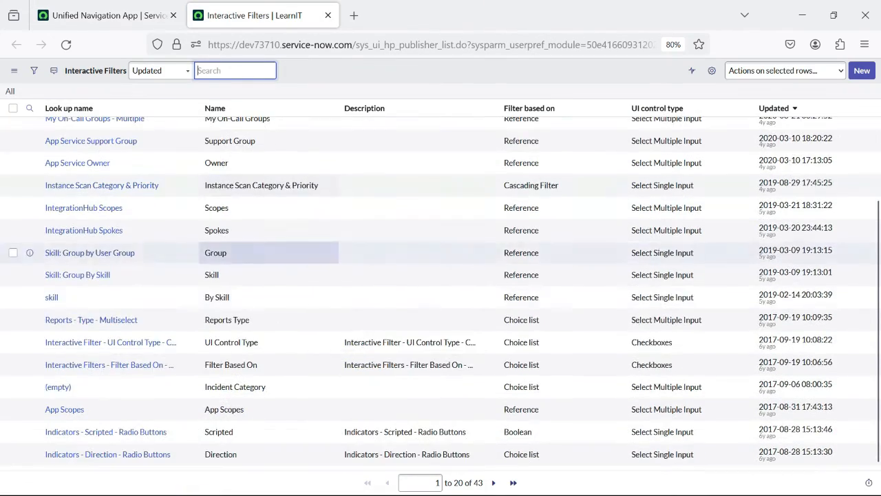
{"action": "scroll", "coordinate": [117, 352], "scroll_direction": "up", "scroll_amount": 3}
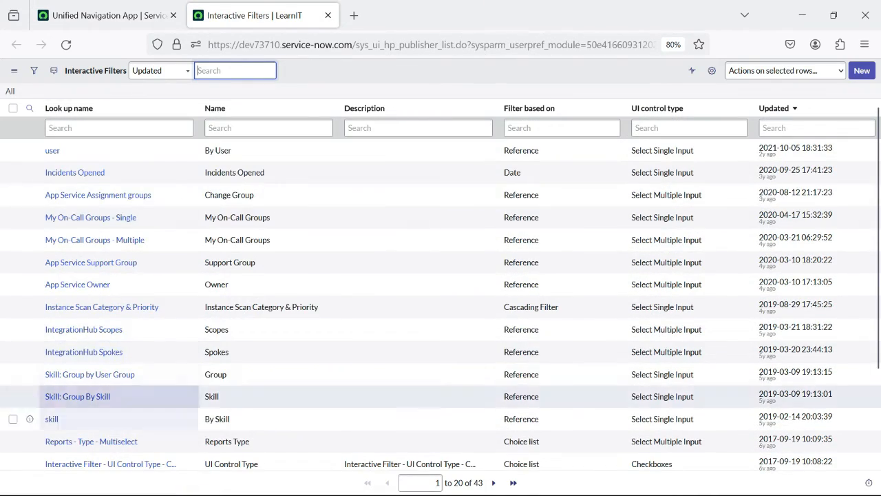
{"action": "scroll", "coordinate": [117, 389], "scroll_direction": "down", "scroll_amount": 3}
{"action": "scroll", "coordinate": [117, 275], "scroll_direction": "up", "scroll_amount": 3}
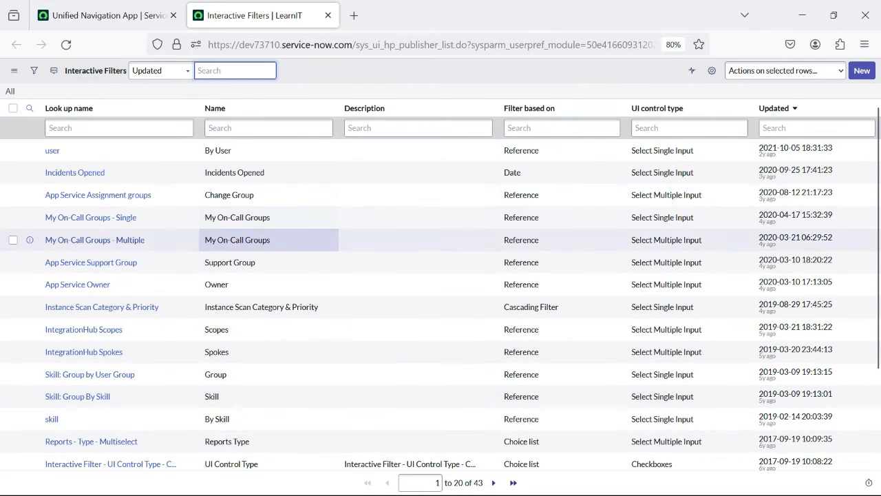
{"action": "scroll", "coordinate": [268, 238], "scroll_direction": "down", "scroll_amount": 3}
{"action": "scroll", "coordinate": [269, 220], "scroll_direction": "up", "scroll_amount": 3}
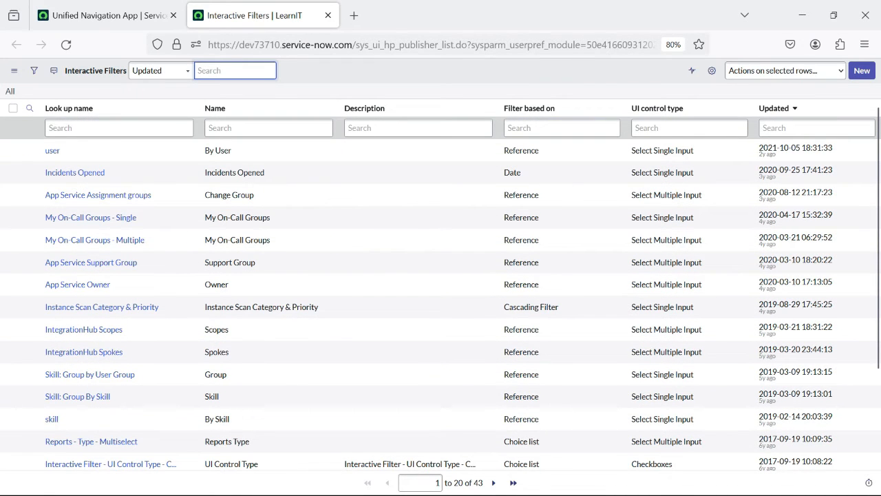
{"action": "left_click", "coordinate": [105, 15]}
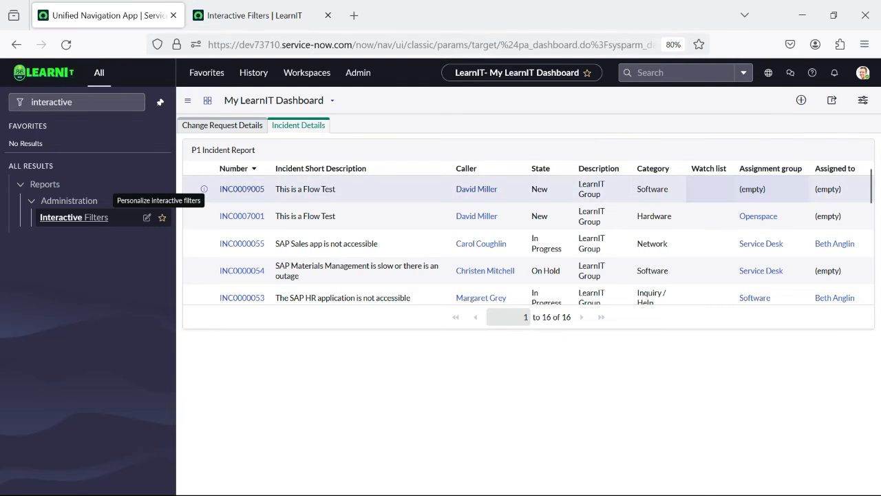
{"action": "scroll", "coordinate": [652, 206], "scroll_direction": "down", "scroll_amount": 5}
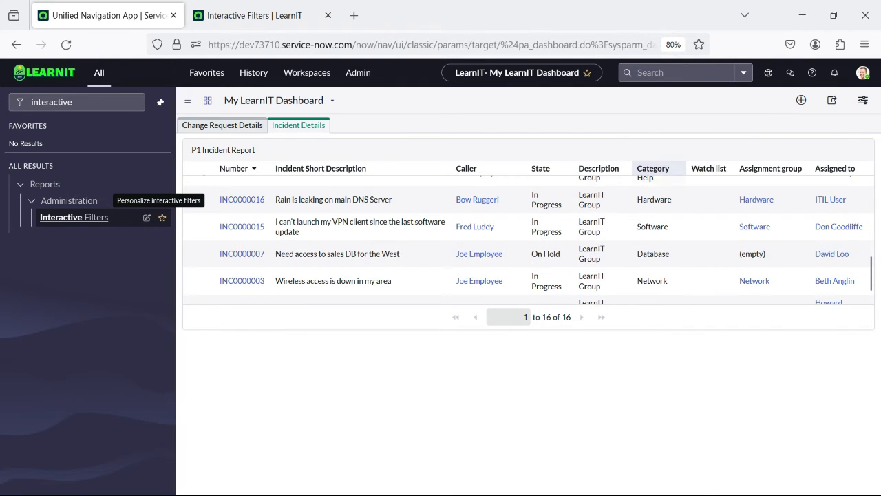
{"action": "scroll", "coordinate": [652, 234], "scroll_direction": "up", "scroll_amount": 5}
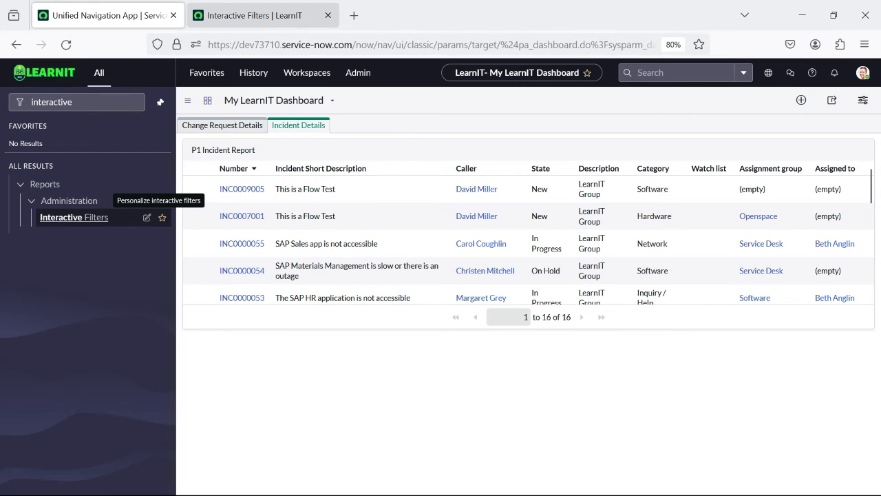
Create a new interactive filter record and base the filter on Choice list
{"action": "left_click", "coordinate": [255, 15]}
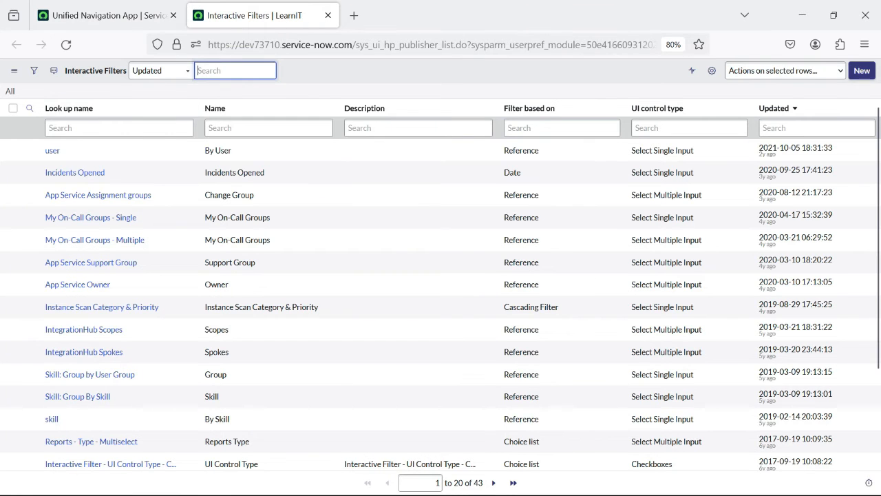
{"action": "left_click", "coordinate": [862, 71]}
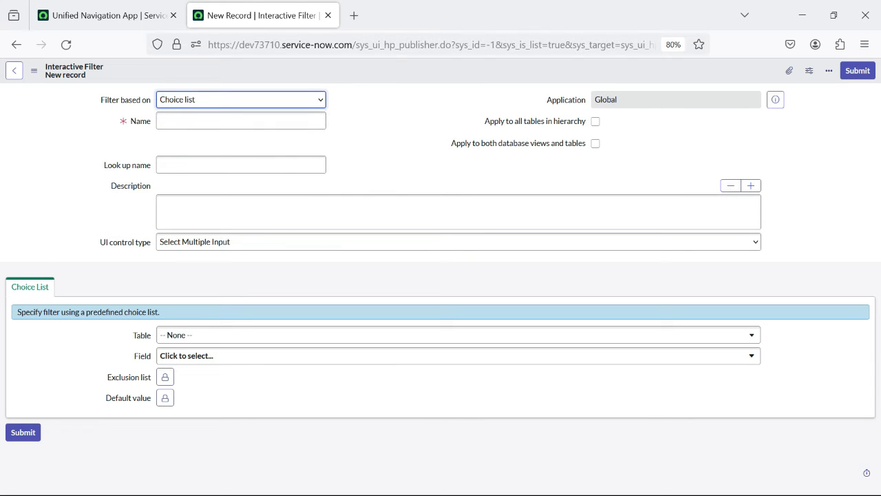
{"action": "left_click", "coordinate": [104, 15]}
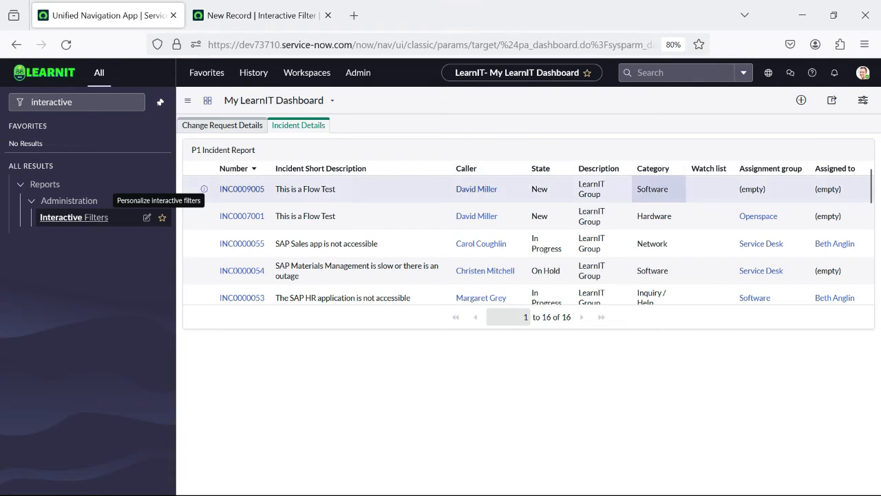
{"action": "left_click", "coordinate": [261, 15]}
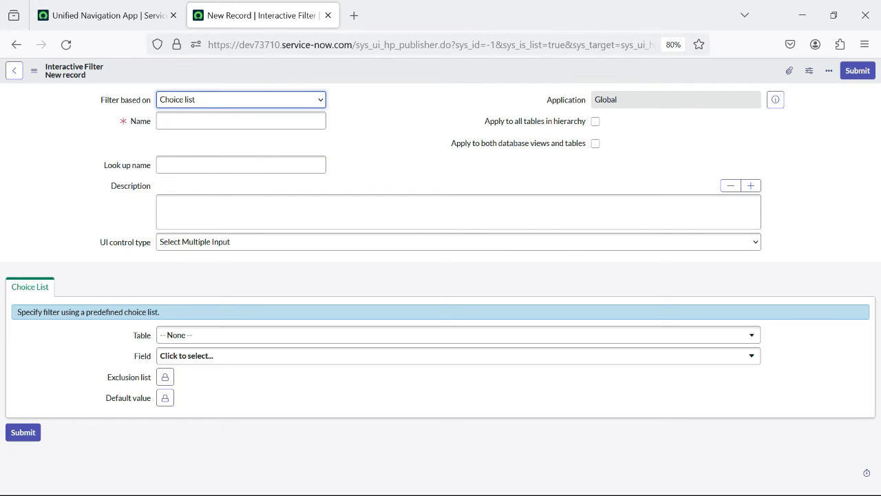
{"action": "left_click", "coordinate": [241, 100]}
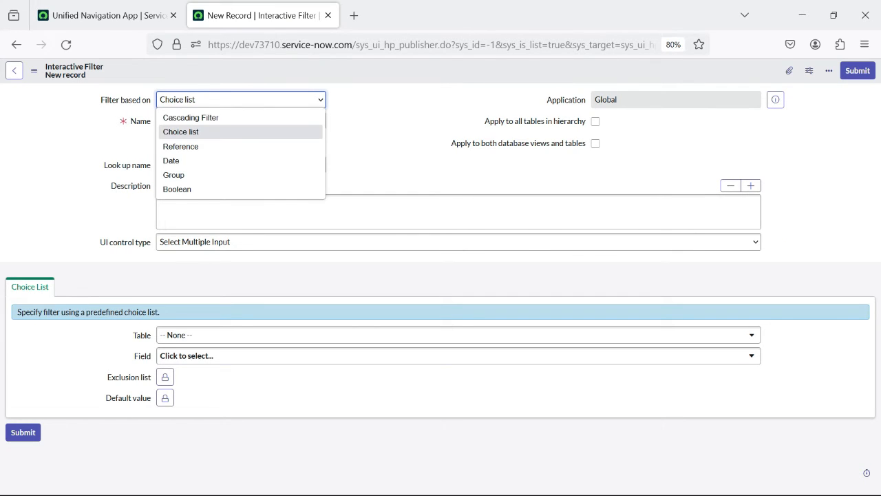
{"action": "left_click", "coordinate": [241, 131]}
{"action": "left_click", "coordinate": [241, 121]}
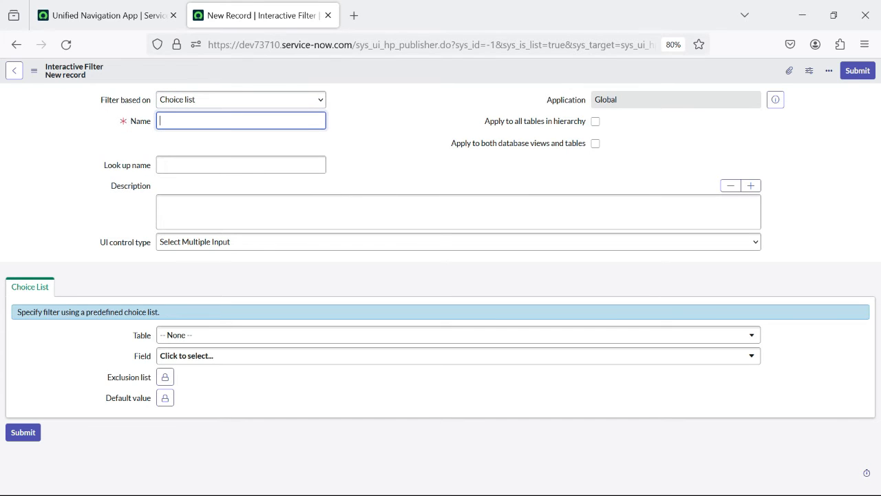
{"action": "left_click", "coordinate": [241, 99]}
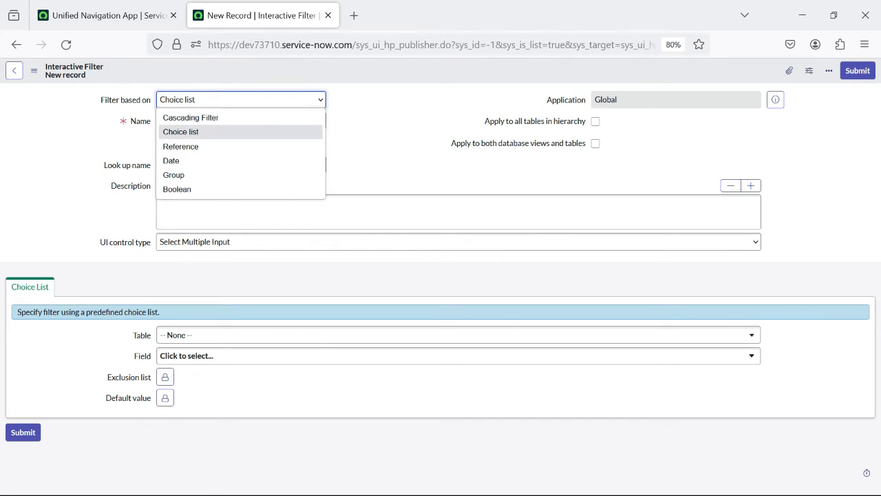
{"action": "left_click", "coordinate": [180, 131]}
Name the filter LearnIT Category Filter and use the same text as its look up name
{"action": "left_click", "coordinate": [104, 16]}
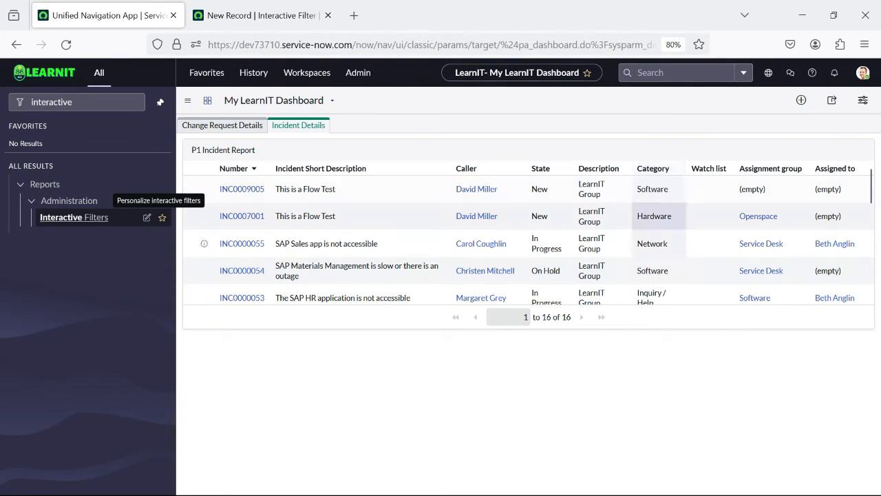
{"action": "left_click", "coordinate": [261, 15]}
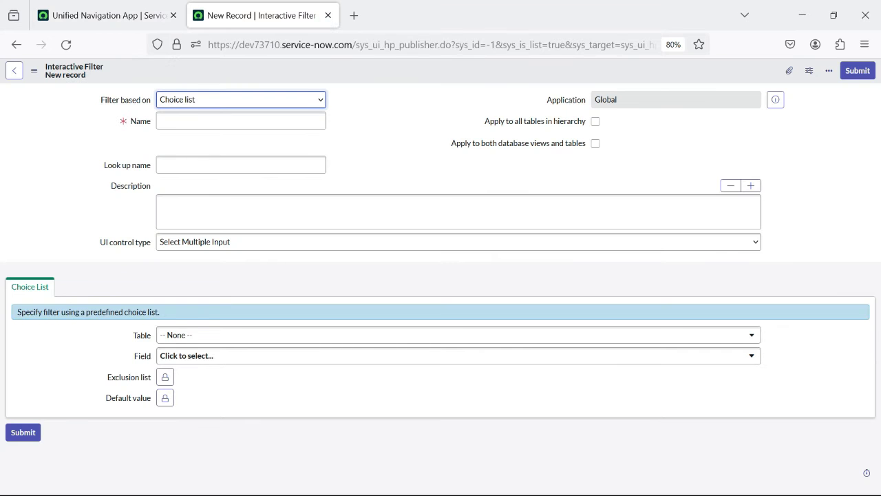
{"action": "left_click", "coordinate": [241, 121]}
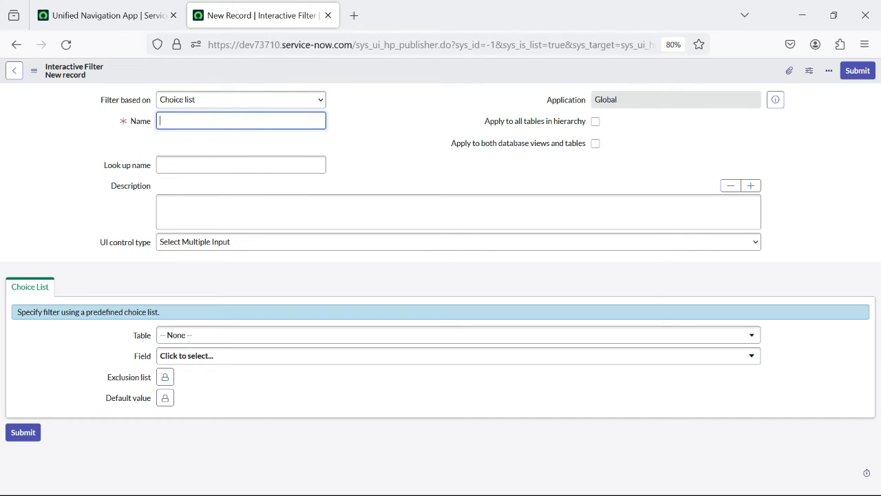
{"action": "type", "text": "LearnIT"}
{"action": "left_click", "coordinate": [108, 15]}
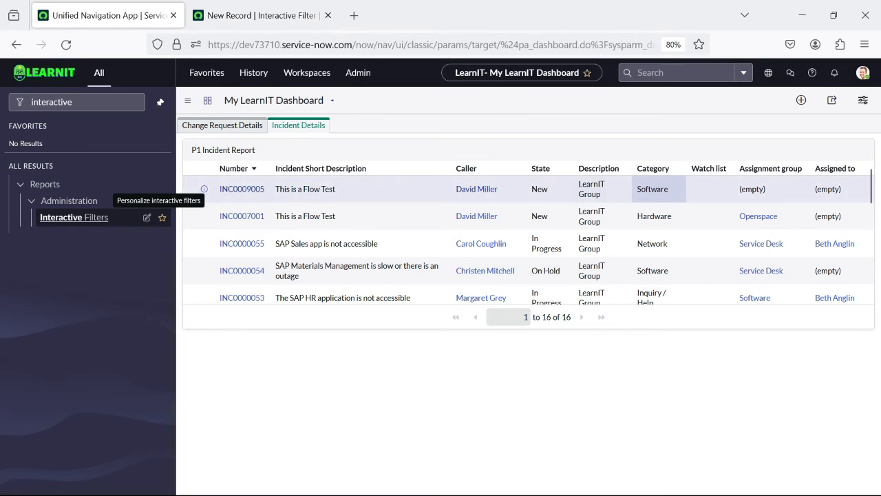
{"action": "left_click", "coordinate": [260, 15]}
{"action": "type", "text": "Category"}
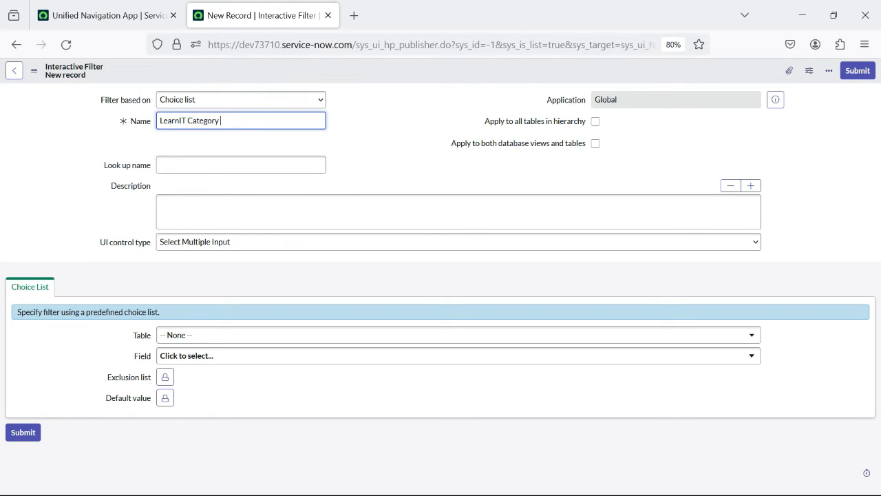
{"action": "type", "text": " Filter"}
{"action": "key", "text": "ctrl+a"}
{"action": "key", "text": "ctrl+c"}
{"action": "left_click", "coordinate": [241, 164]}
{"action": "key", "text": "ctrl+v"}
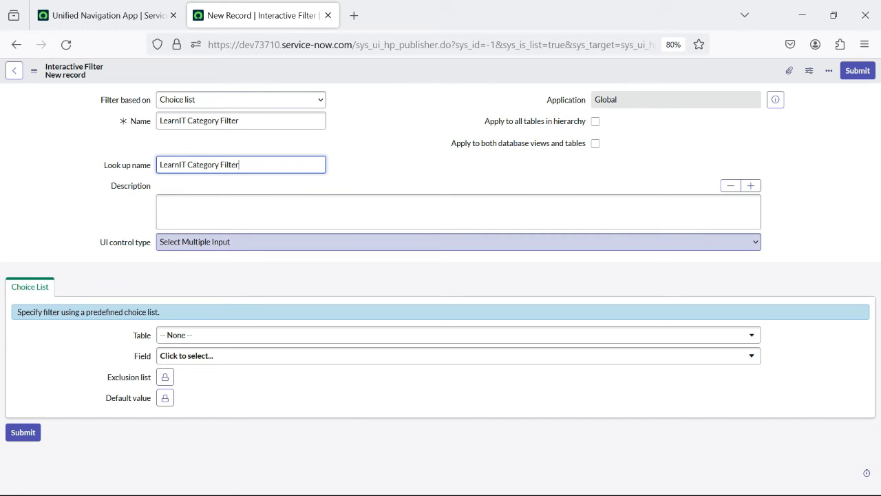
Set the filter's UI control type to Checkboxes
{"action": "left_click", "coordinate": [458, 242]}
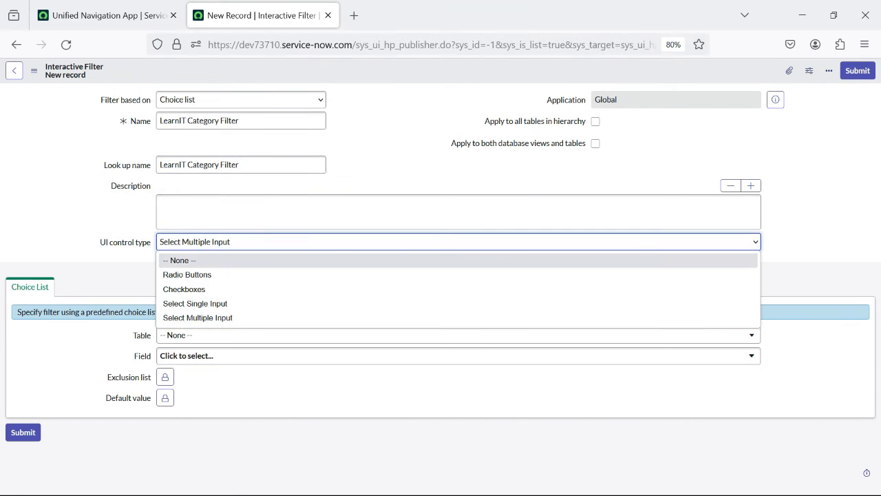
{"action": "key", "text": "Down"}
{"action": "key", "text": "Down"}
{"action": "key", "text": "Down"}
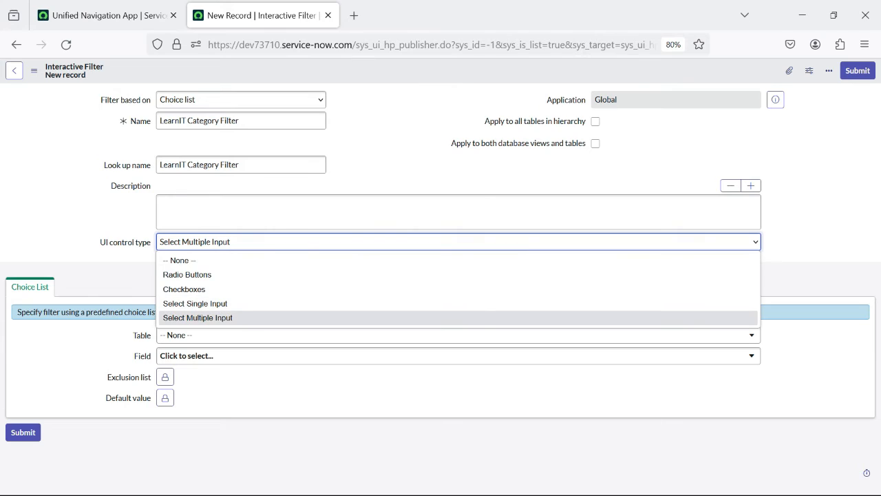
{"action": "key", "text": "Up"}
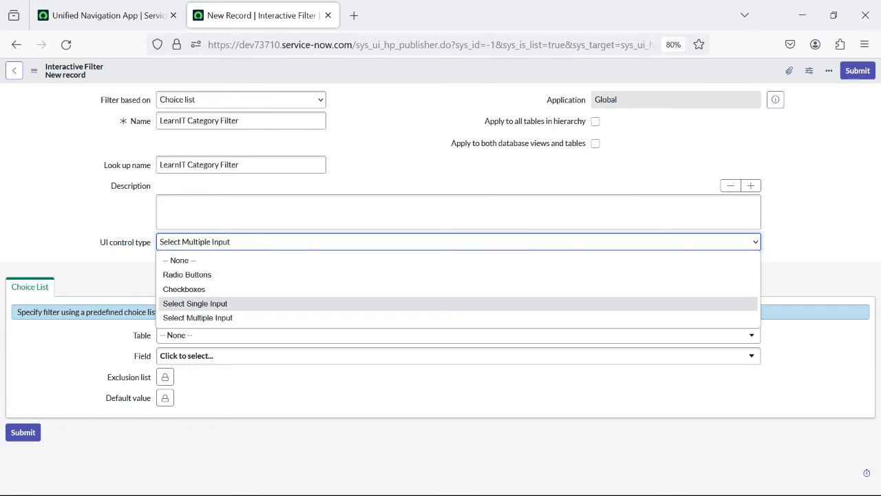
{"action": "key", "text": "Up"}
{"action": "key", "text": "Up"}
{"action": "key", "text": "Down"}
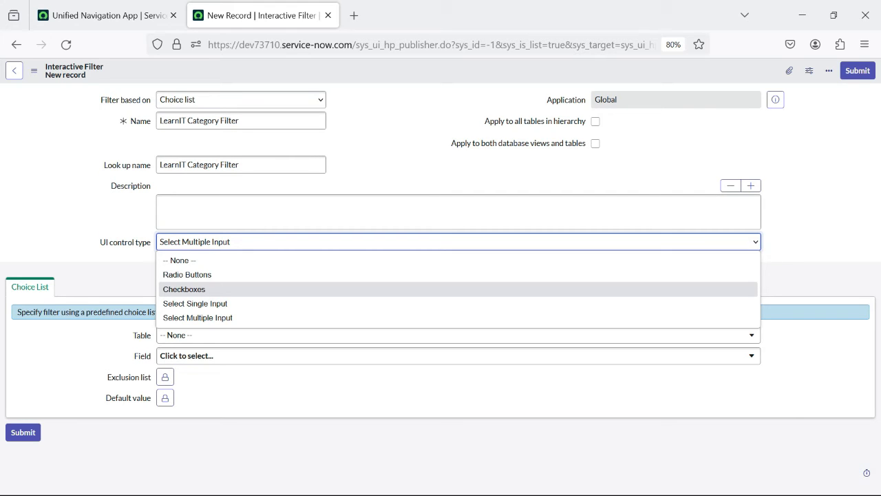
{"action": "left_click", "coordinate": [183, 289]}
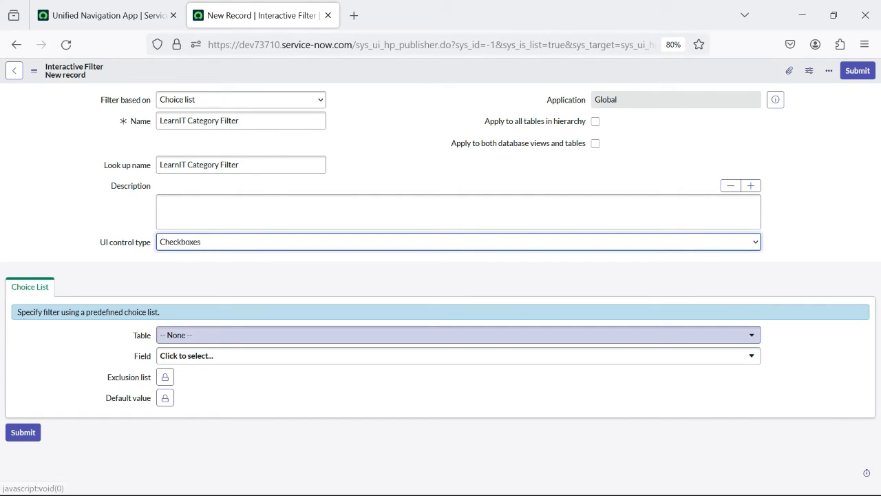
Set the choice list's table to Incident [incident]
{"action": "left_click", "coordinate": [458, 335]}
{"action": "type", "text": "iniden"}
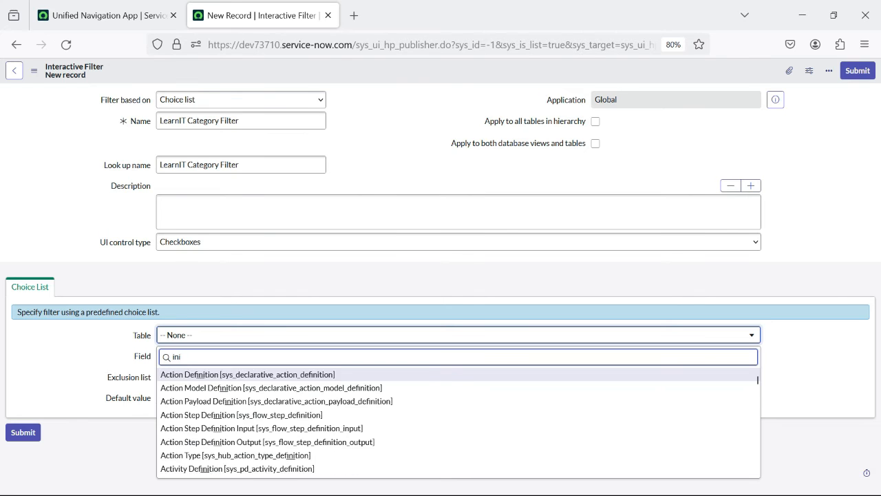
{"action": "key", "text": "BackSpace"}
{"action": "key", "text": "BackSpace"}
{"action": "key", "text": "BackSpace"}
{"action": "key", "text": "BackSpace"}
{"action": "key", "text": "BackSpace"}
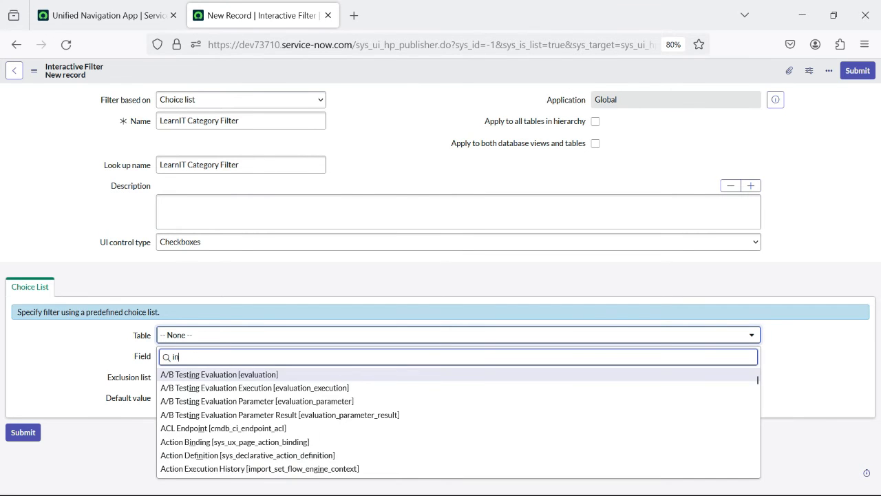
{"action": "type", "text": "nciden"}
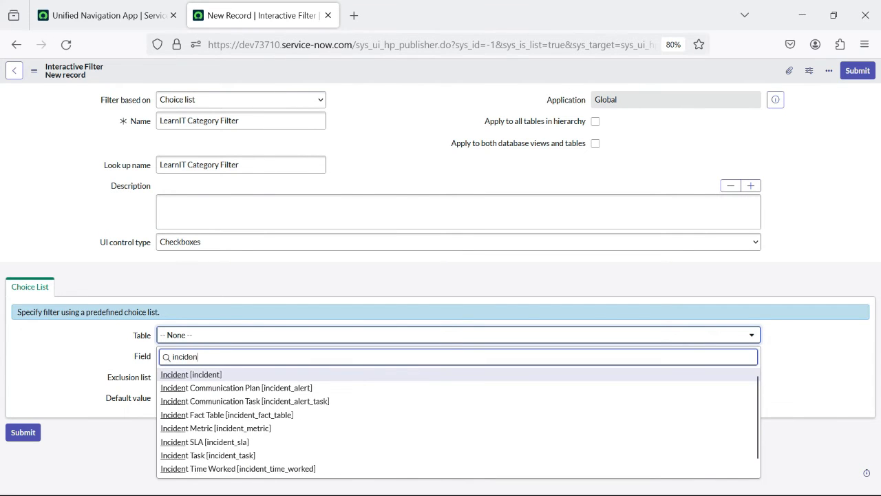
{"action": "type", "text": "t"}
{"action": "key", "text": "Return"}
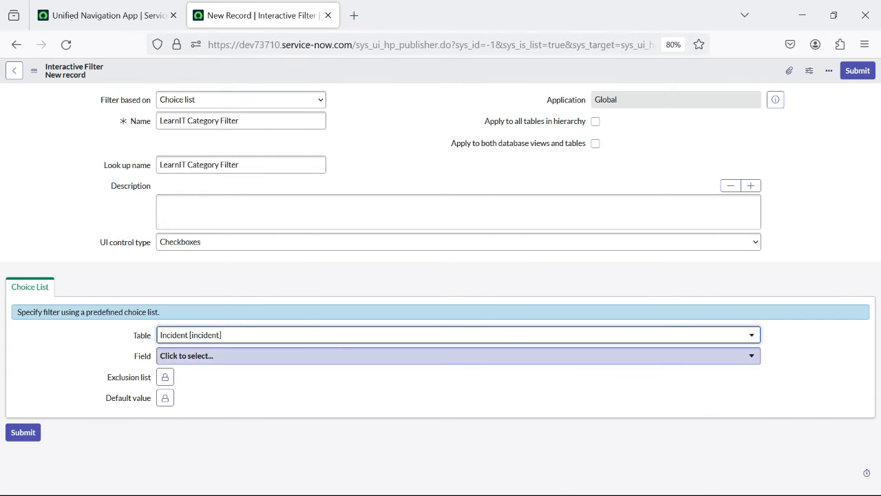
Set the choice list's field to Category and submit the new interactive filter
{"action": "key", "text": "Tab"}
{"action": "key", "text": "Return"}
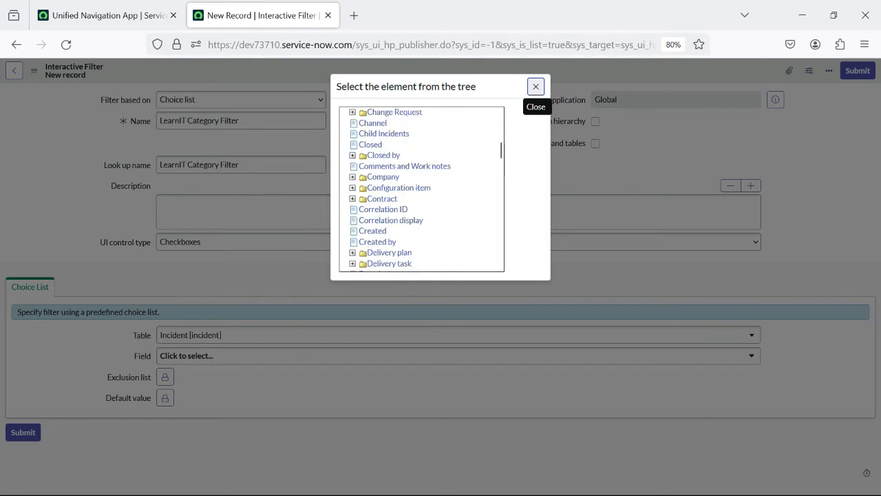
{"action": "scroll", "coordinate": [421, 189], "scroll_direction": "down", "scroll_amount": 1}
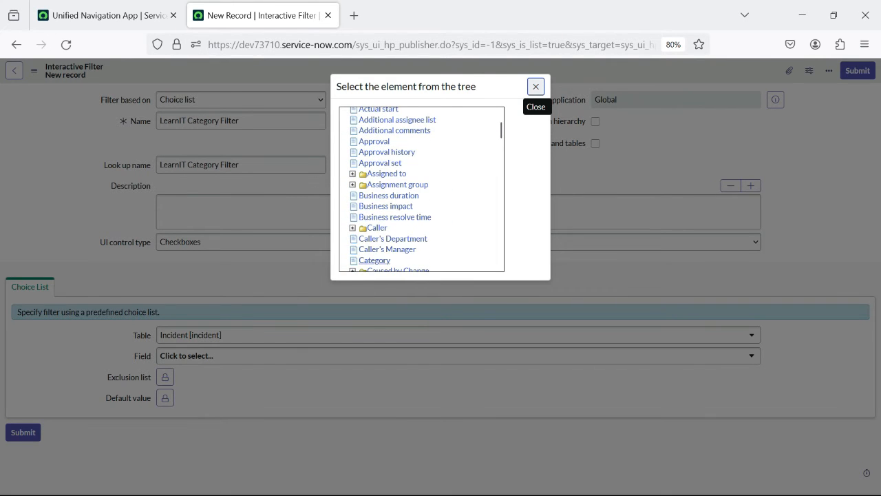
{"action": "left_click", "coordinate": [375, 260]}
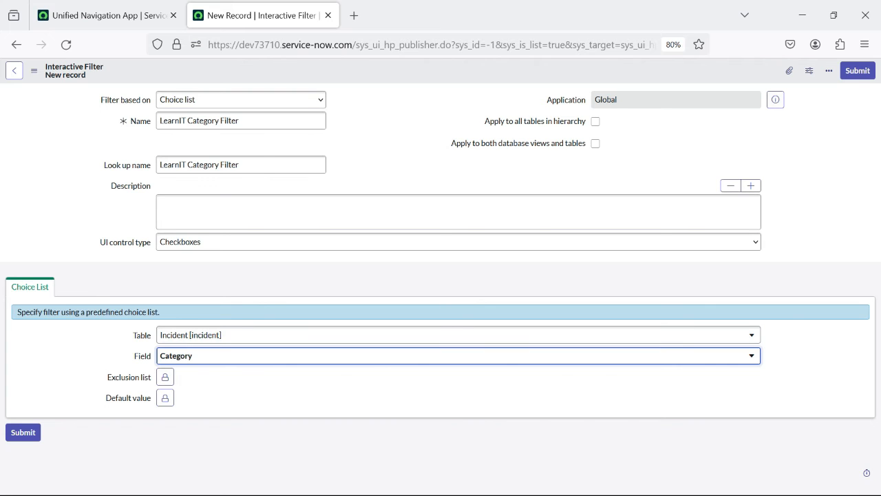
{"action": "left_click", "coordinate": [857, 70]}
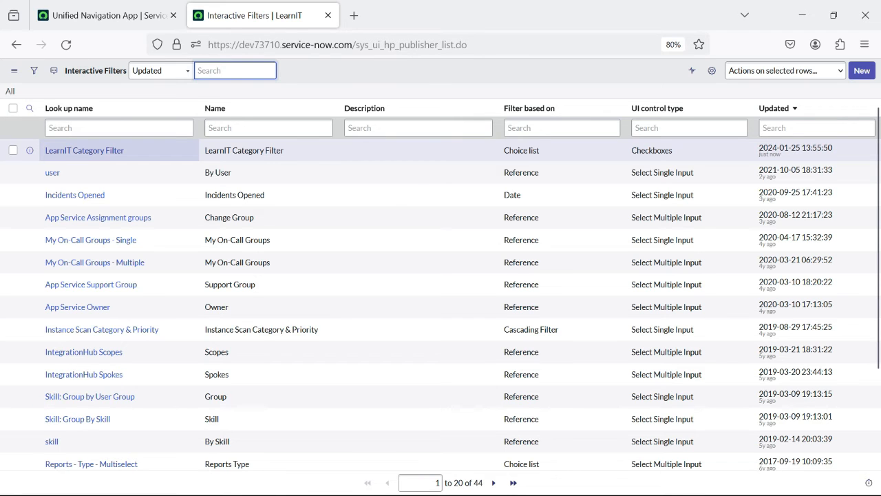
Return to My LearnIT Dashboard and list the available choice-list widgets in the Interactive Filters widget category
{"action": "left_click", "coordinate": [104, 15]}
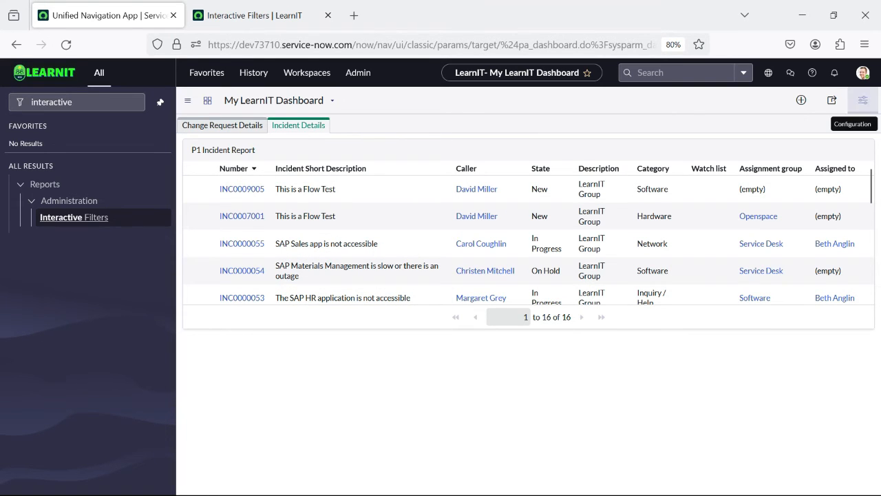
{"action": "left_click", "coordinate": [863, 100]}
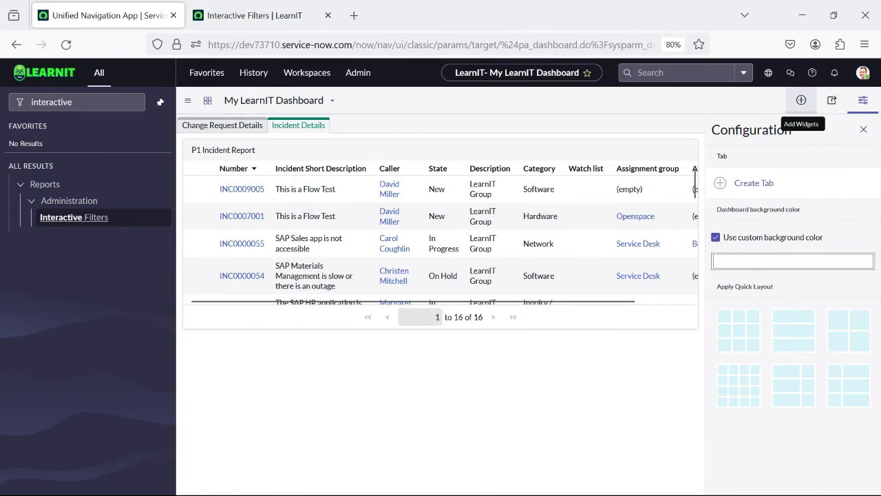
{"action": "left_click", "coordinate": [801, 100]}
{"action": "left_click", "coordinate": [789, 171]}
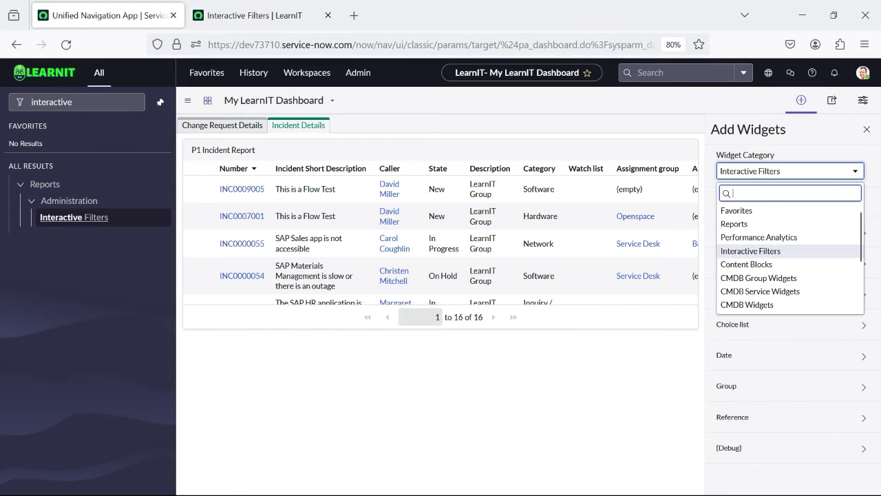
{"action": "left_click", "coordinate": [750, 251]}
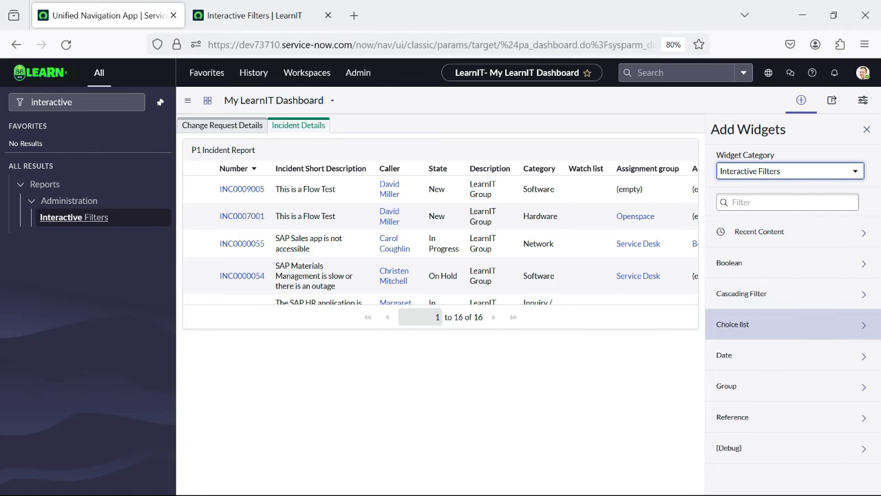
{"action": "left_click", "coordinate": [791, 324]}
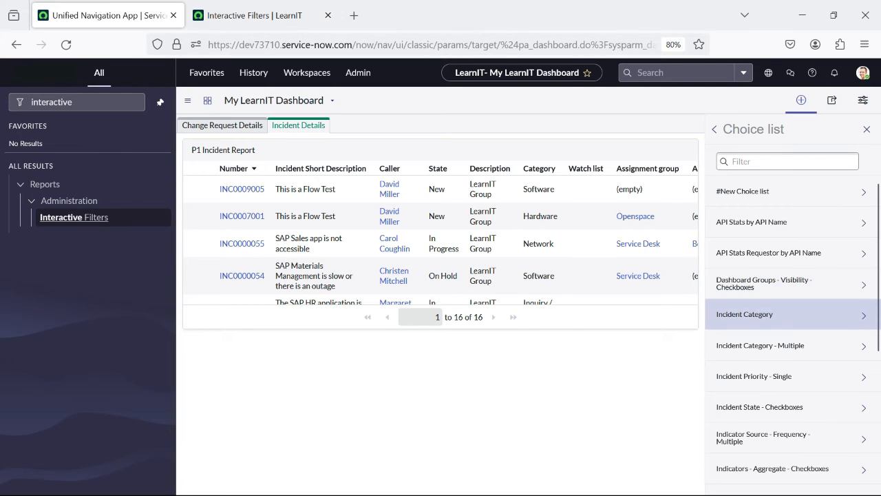
Look for the LearnIT filter among the choice-list widgets, searching for "lear", and check its record in the Interactive Filters list
{"action": "scroll", "coordinate": [792, 316], "scroll_direction": "down", "scroll_amount": 3}
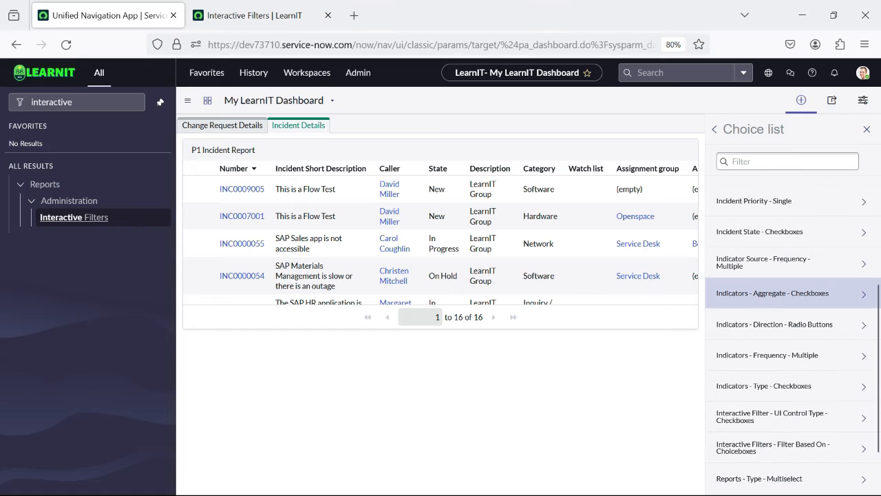
{"action": "scroll", "coordinate": [791, 352], "scroll_direction": "up", "scroll_amount": 3}
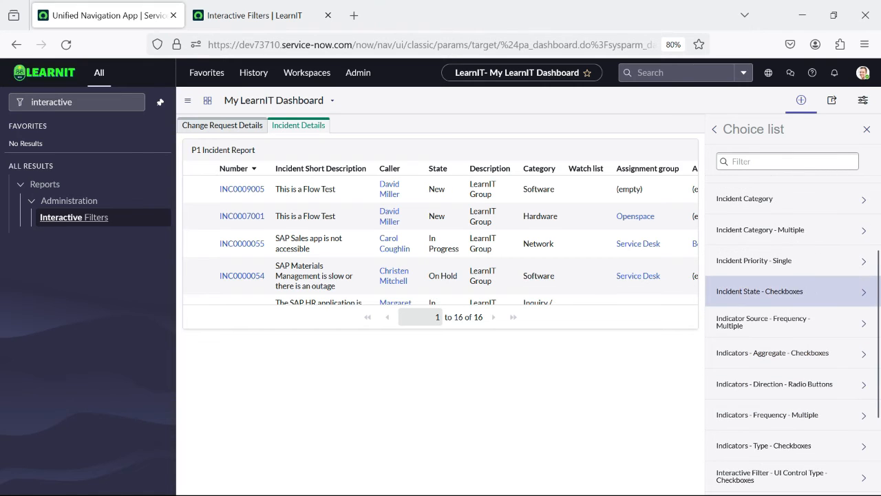
{"action": "scroll", "coordinate": [791, 296], "scroll_direction": "down", "scroll_amount": 3}
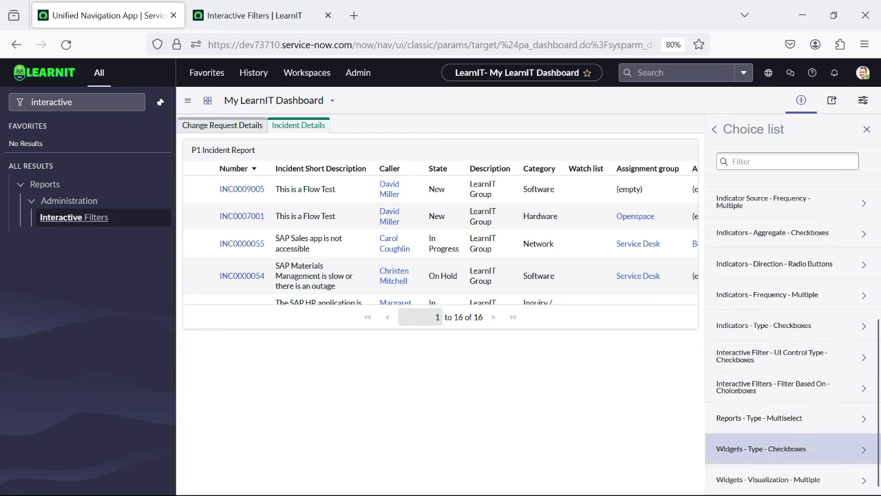
{"action": "scroll", "coordinate": [791, 420], "scroll_direction": "up", "scroll_amount": 1}
{"action": "scroll", "coordinate": [792, 404], "scroll_direction": "up", "scroll_amount": 3}
{"action": "left_click", "coordinate": [787, 161]}
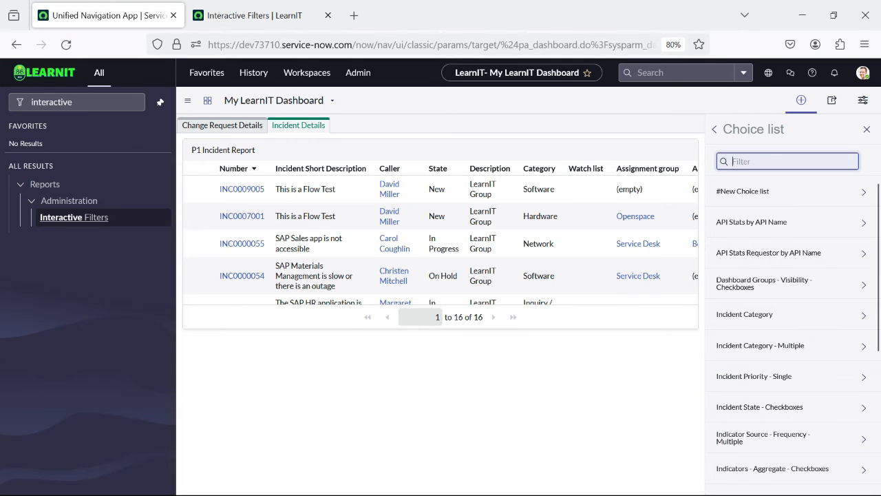
{"action": "type", "text": "lear"}
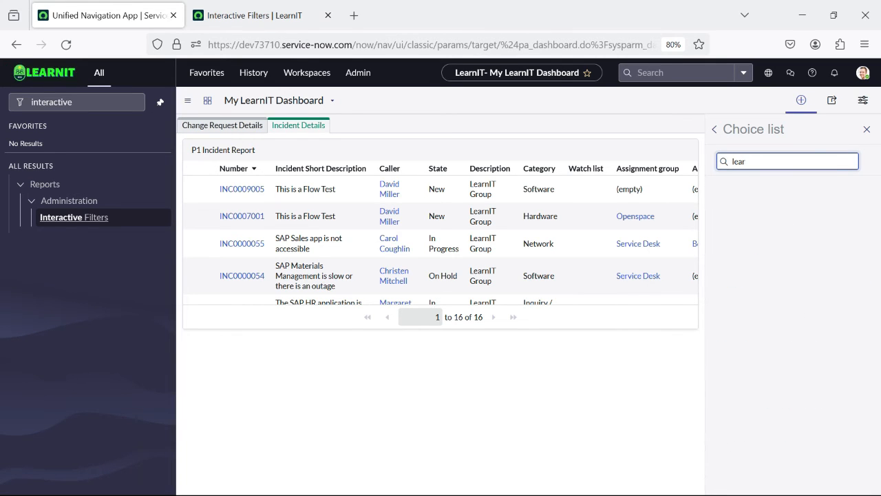
{"action": "key", "text": "BackSpace"}
{"action": "key", "text": "BackSpace"}
{"action": "key", "text": "BackSpace"}
{"action": "left_click", "coordinate": [255, 15]}
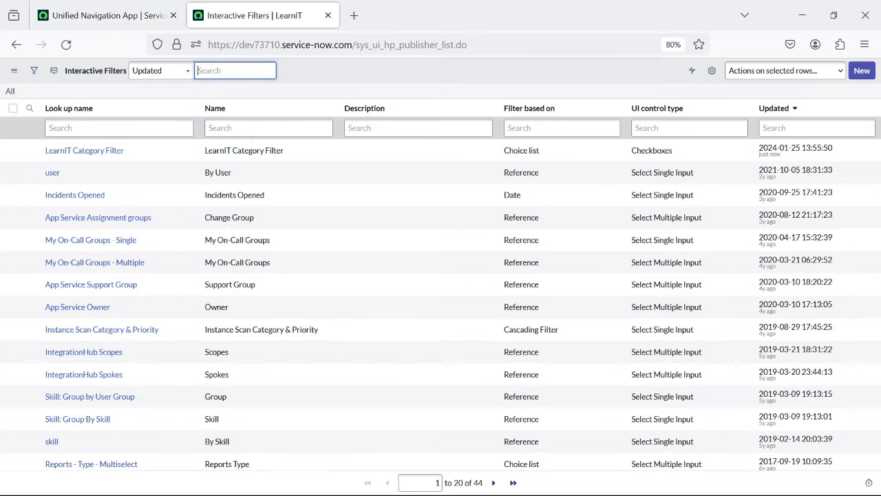
{"action": "left_click", "coordinate": [103, 15]}
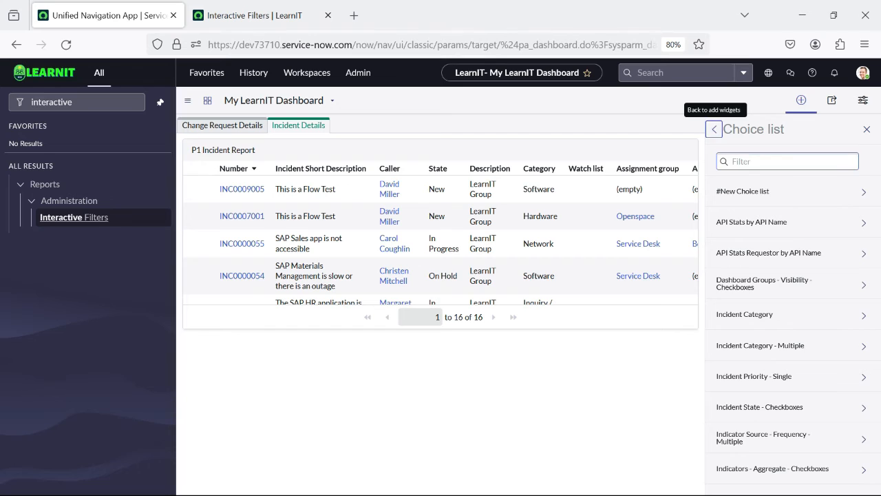
Refresh the widget choices by switching the widget category to Favorites and back to Interactive Filters
{"action": "left_click", "coordinate": [714, 129]}
{"action": "left_click", "coordinate": [790, 171]}
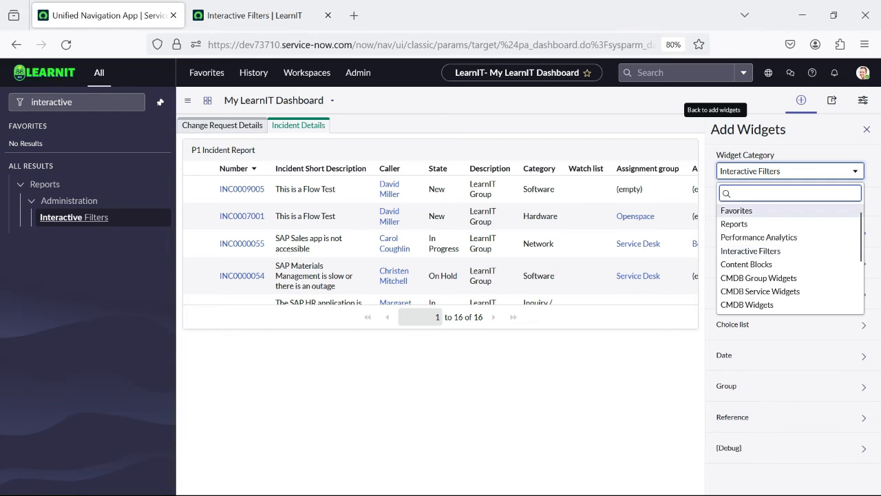
{"action": "left_click", "coordinate": [789, 211]}
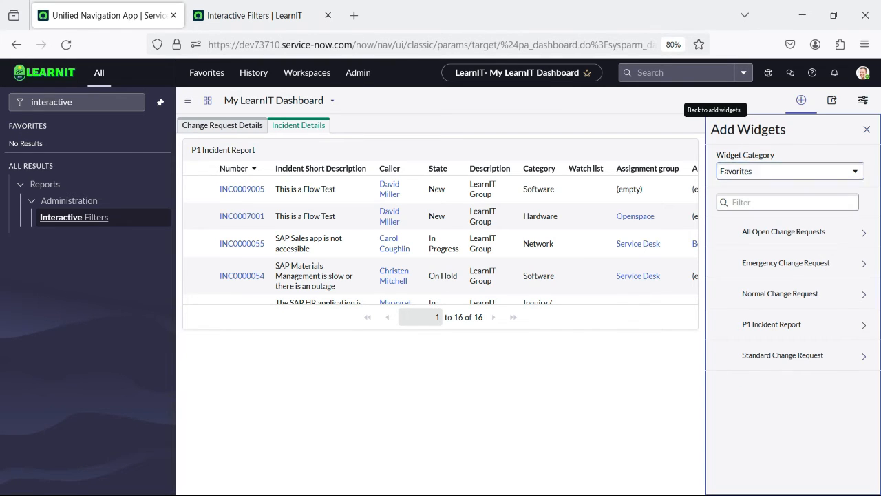
{"action": "left_click", "coordinate": [790, 170]}
{"action": "left_click", "coordinate": [771, 252]}
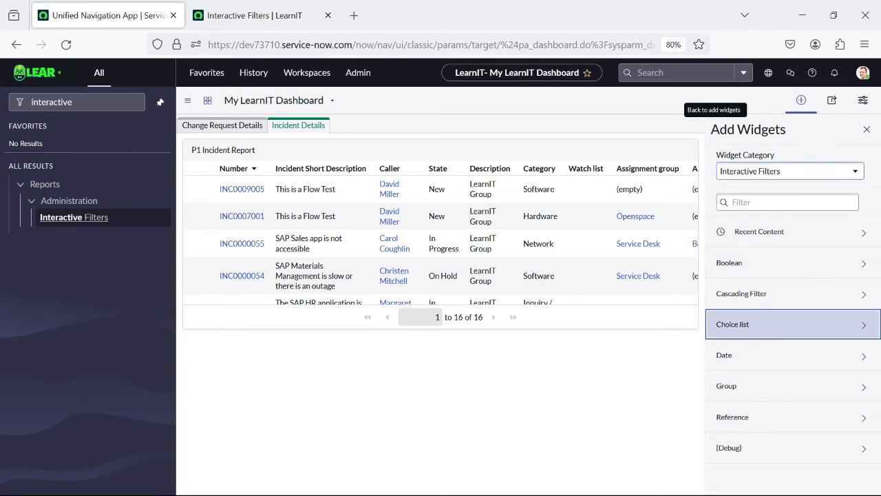
Add the LearnIT Category Filter choice-list widget to the dashboard's Incident Details tab
{"action": "left_click", "coordinate": [758, 324]}
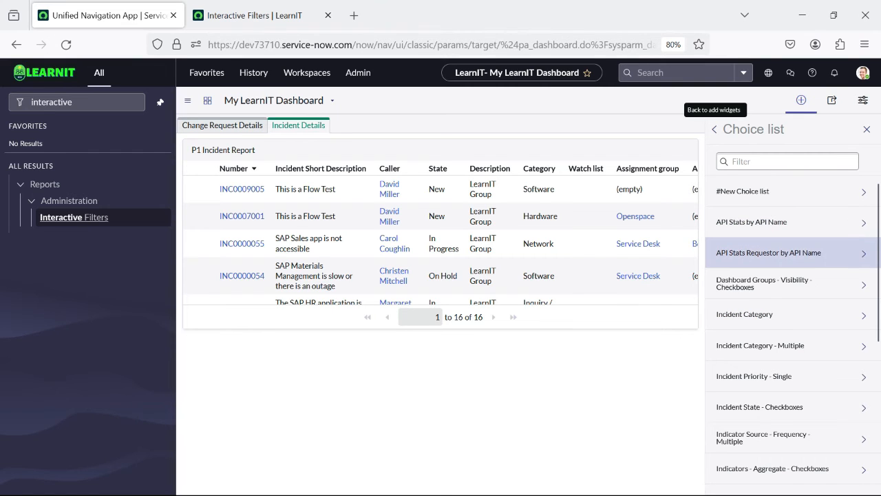
{"action": "scroll", "coordinate": [792, 241], "scroll_direction": "down", "scroll_amount": 5}
{"action": "scroll", "coordinate": [791, 234], "scroll_direction": "down", "scroll_amount": 3}
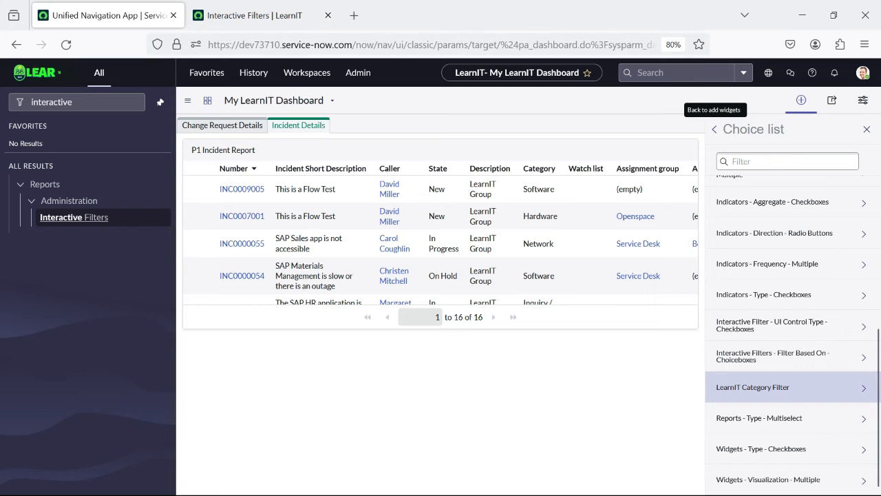
{"action": "left_click", "coordinate": [791, 387]}
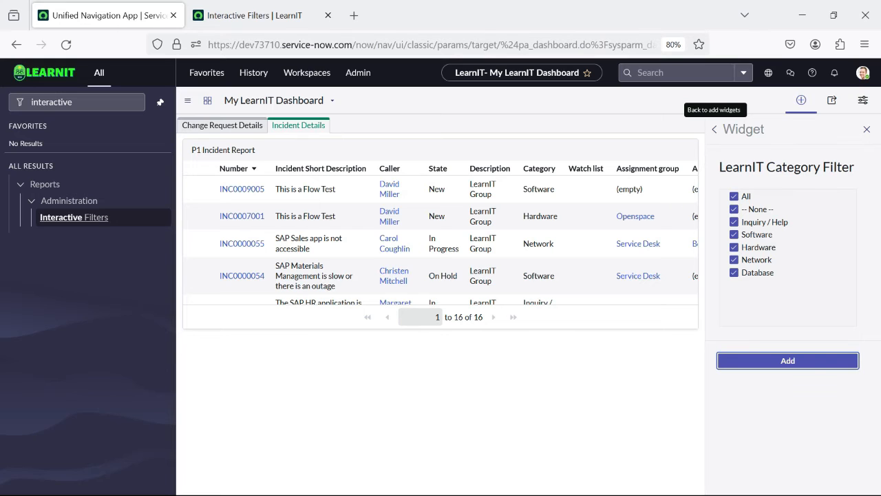
{"action": "left_click", "coordinate": [788, 361]}
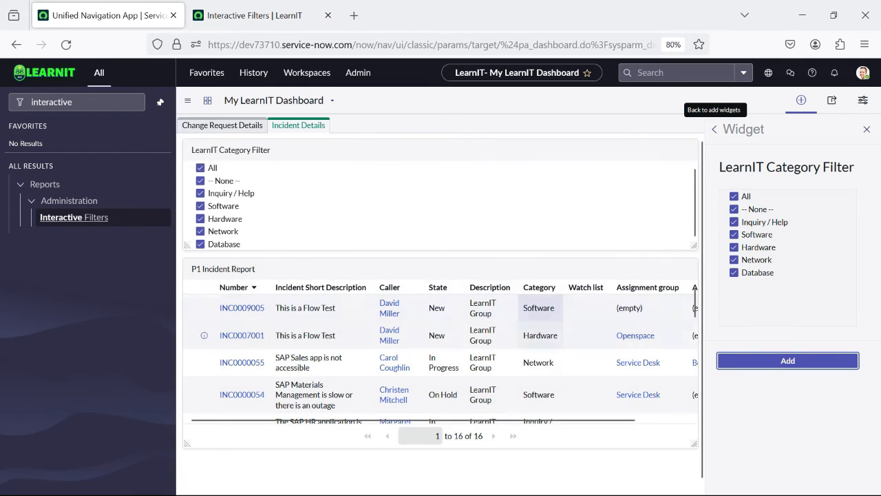
Review the P1 Incident Report's categories, clear All in the LearnIT Category Filter, and select only Inquiry / Help and Software
{"action": "scroll", "coordinate": [440, 358], "scroll_direction": "down", "scroll_amount": 4}
{"action": "scroll", "coordinate": [441, 364], "scroll_direction": "down", "scroll_amount": 2}
{"action": "scroll", "coordinate": [441, 365], "scroll_direction": "up", "scroll_amount": 5}
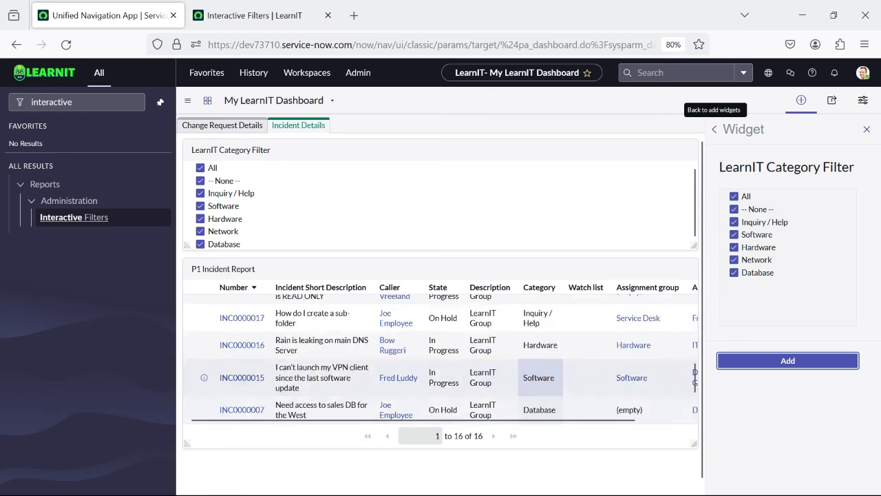
{"action": "scroll", "coordinate": [585, 379], "scroll_direction": "down", "scroll_amount": 5}
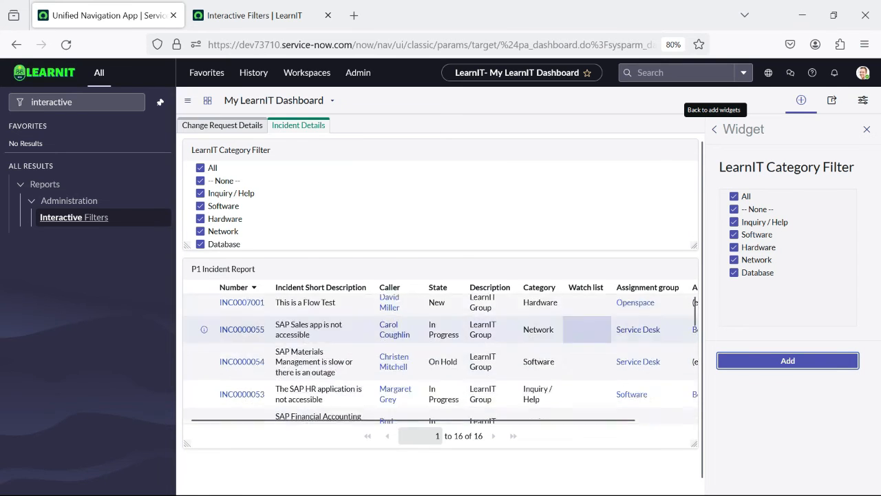
{"action": "scroll", "coordinate": [540, 330], "scroll_direction": "down", "scroll_amount": 3}
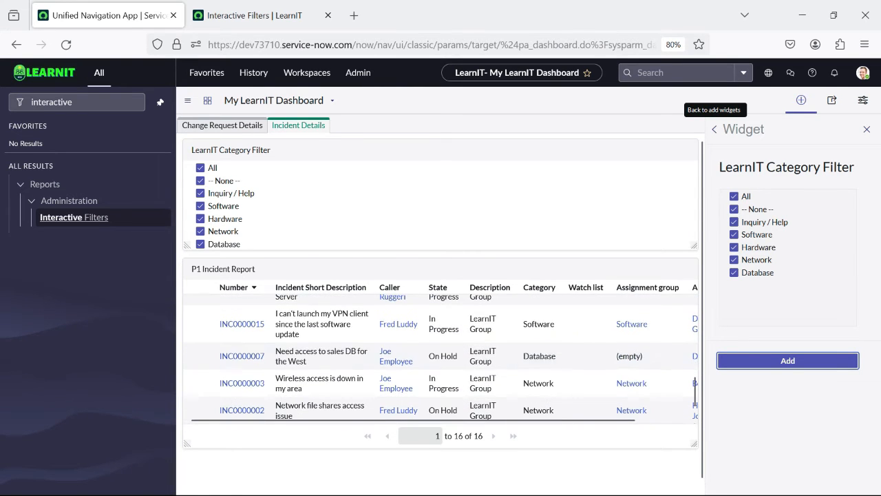
{"action": "scroll", "coordinate": [441, 358], "scroll_direction": "up", "scroll_amount": 10}
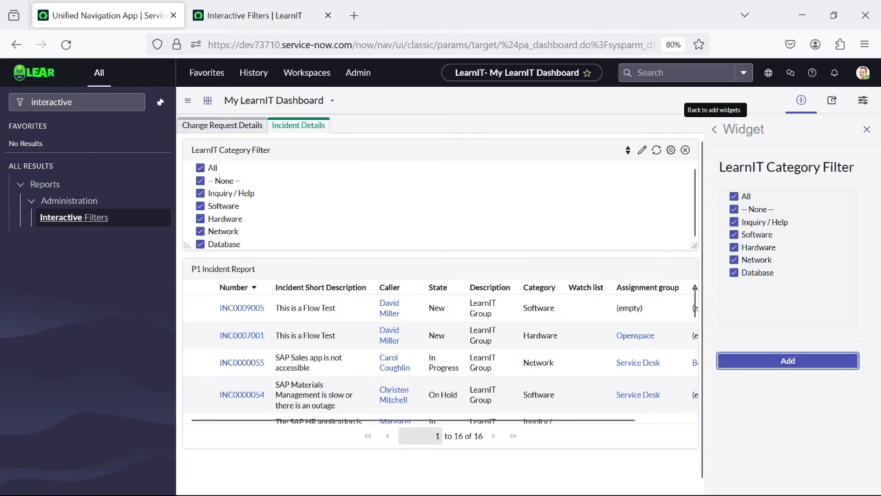
{"action": "left_click", "coordinate": [201, 168]}
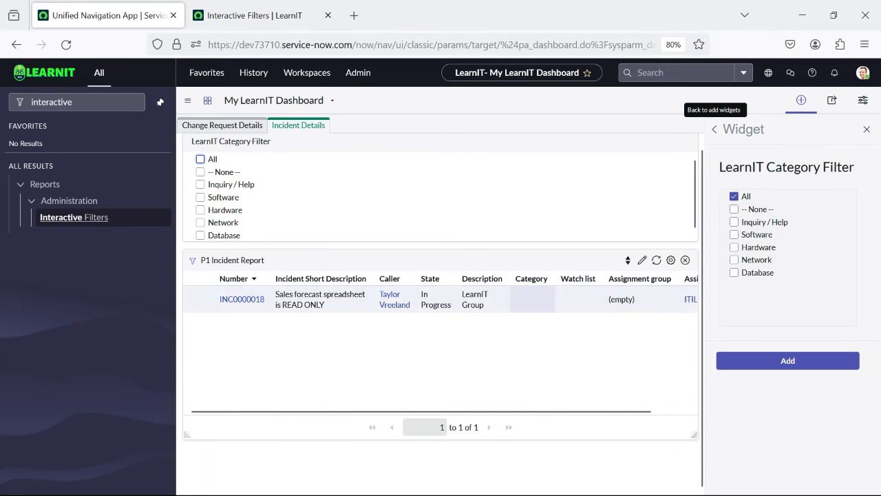
{"action": "left_click", "coordinate": [200, 184]}
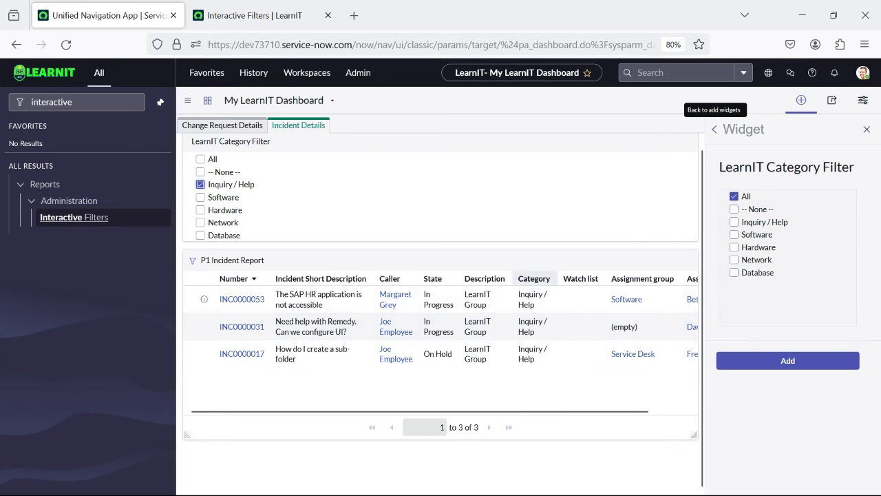
{"action": "left_click", "coordinate": [200, 196]}
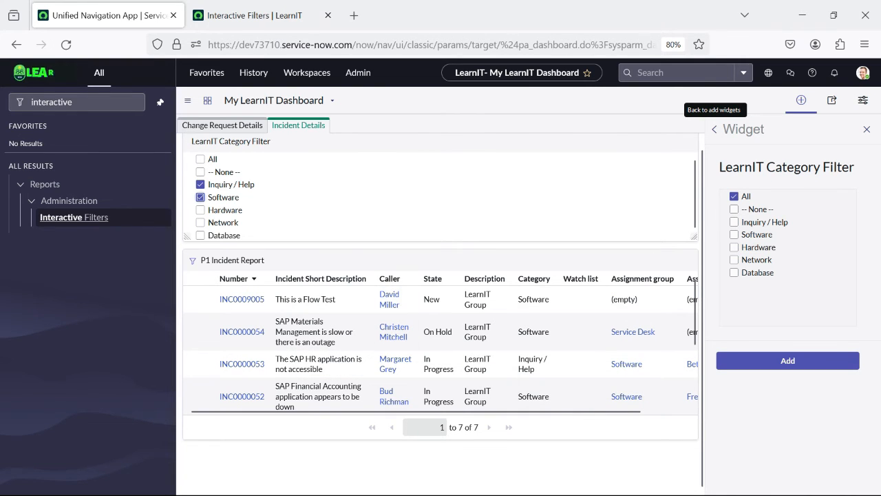
Review the filtered P1 Incident Report and deselect Inquiry / Help and Software in the LearnIT Category Filter
{"action": "scroll", "coordinate": [485, 358], "scroll_direction": "down", "scroll_amount": 3}
{"action": "scroll", "coordinate": [535, 359], "scroll_direction": "up", "scroll_amount": 3}
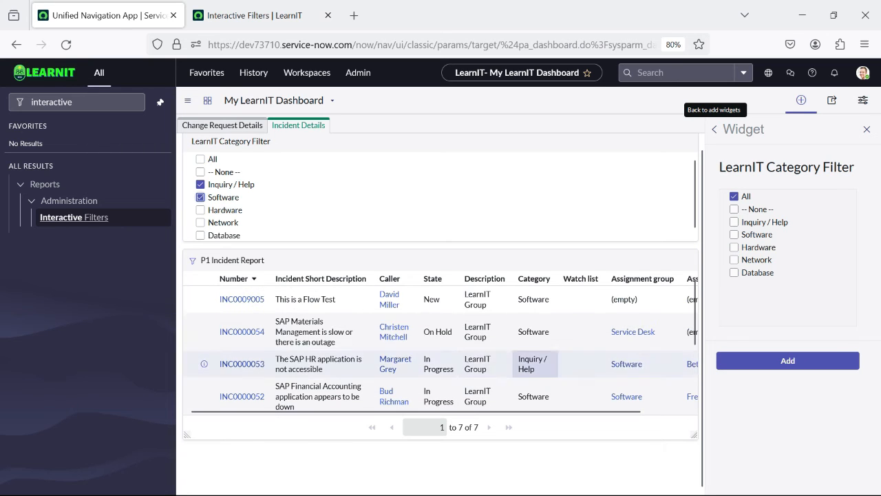
{"action": "scroll", "coordinate": [535, 358], "scroll_direction": "down", "scroll_amount": 1}
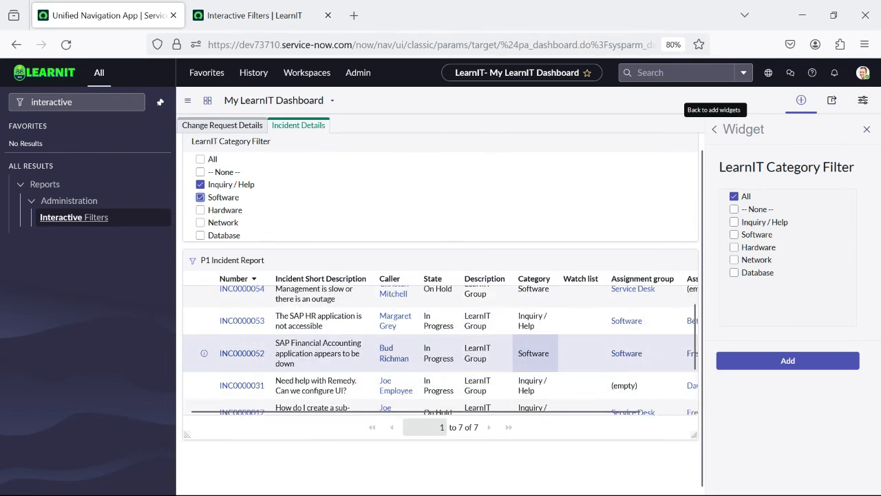
{"action": "scroll", "coordinate": [535, 372], "scroll_direction": "down", "scroll_amount": 2}
{"action": "scroll", "coordinate": [535, 378], "scroll_direction": "up", "scroll_amount": 3}
{"action": "left_click", "coordinate": [201, 185]}
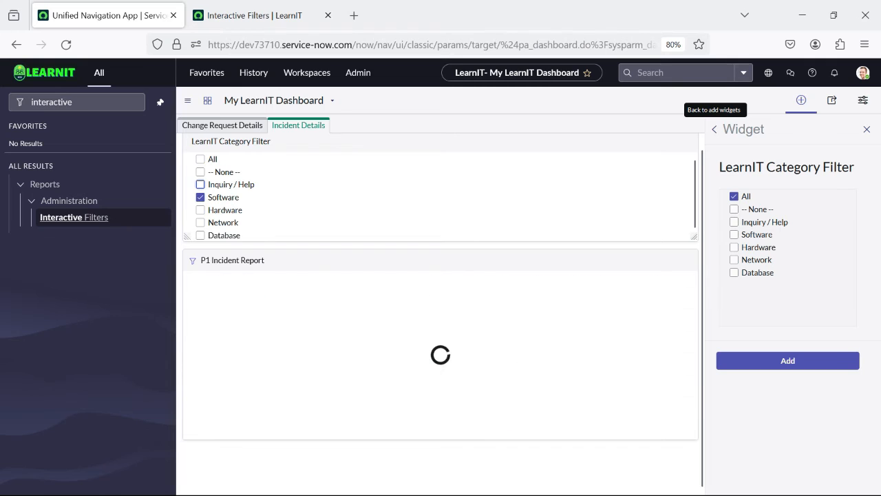
{"action": "left_click", "coordinate": [201, 197]}
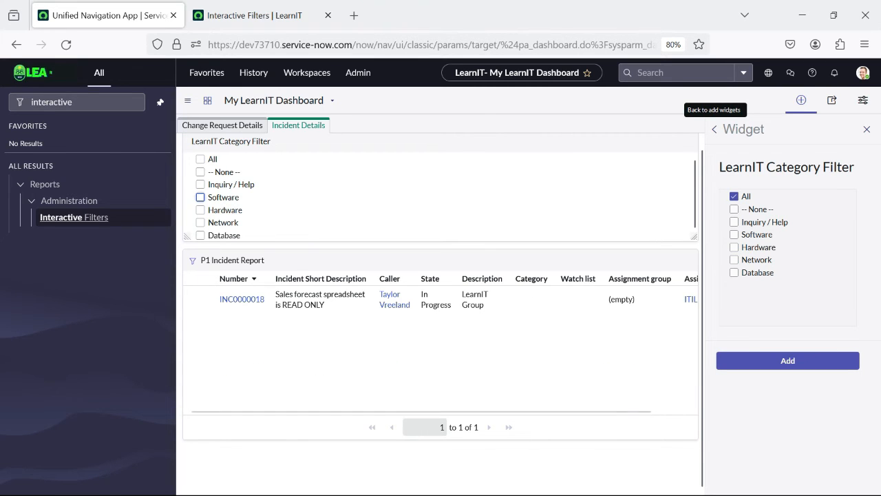
Open the LearnIT Category Filter record from the Interactive Filters list, set its UI control type to Select Multiple Input, and save it
{"action": "left_click", "coordinate": [255, 16]}
{"action": "left_click", "coordinate": [84, 150], "text": "ctrl"}
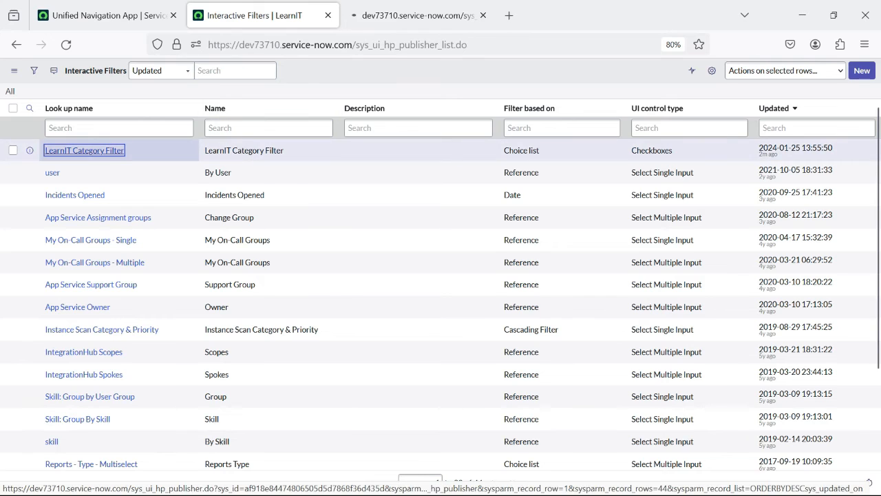
{"action": "left_click", "coordinate": [417, 15]}
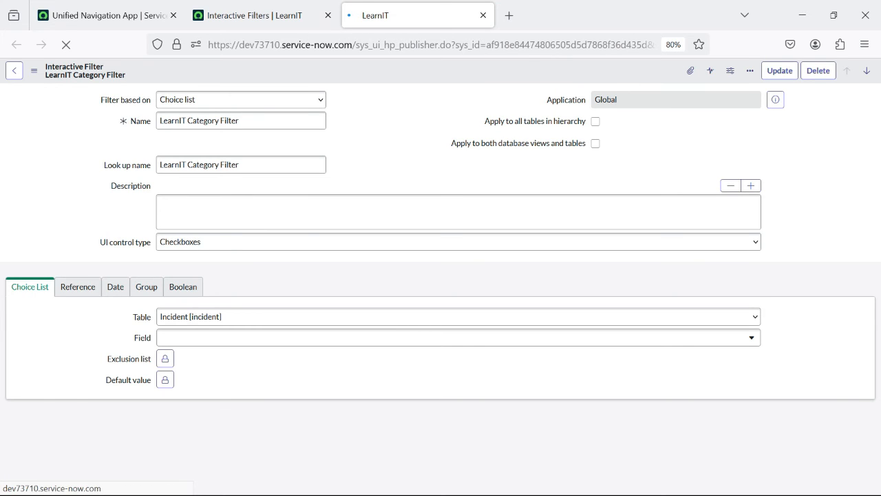
{"action": "left_click", "coordinate": [458, 242]}
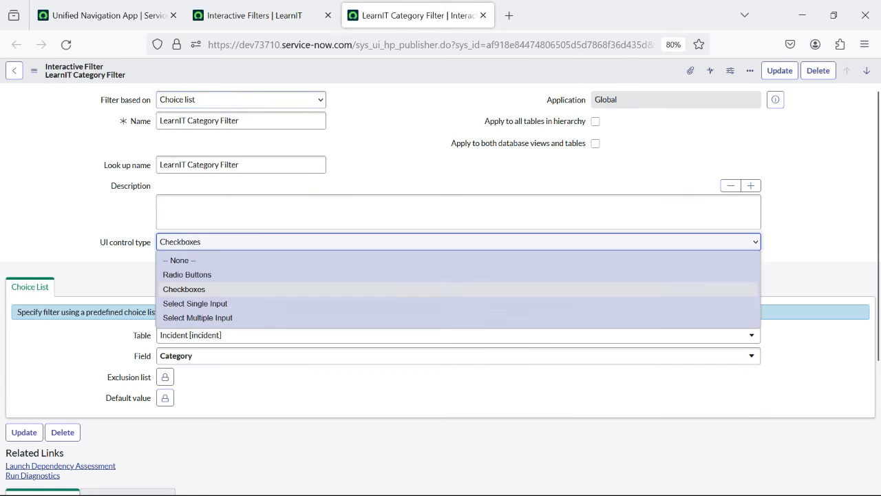
{"action": "key", "text": "Escape"}
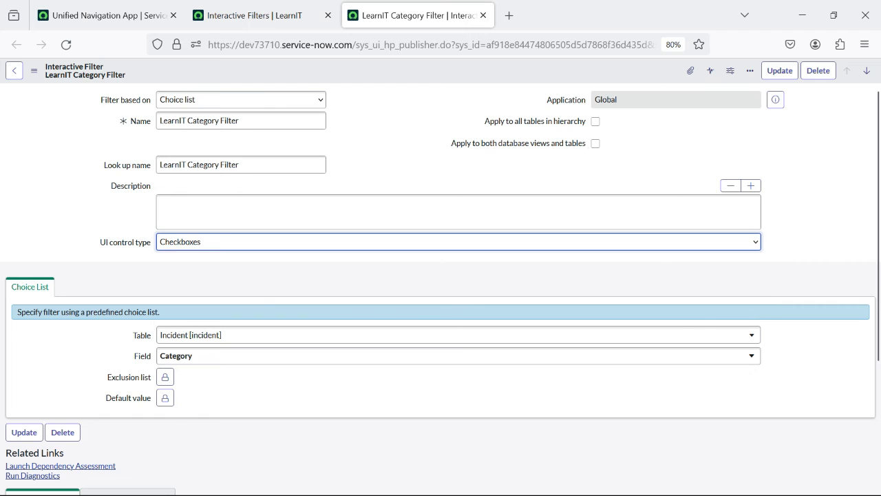
{"action": "right_click", "coordinate": [363, 69]}
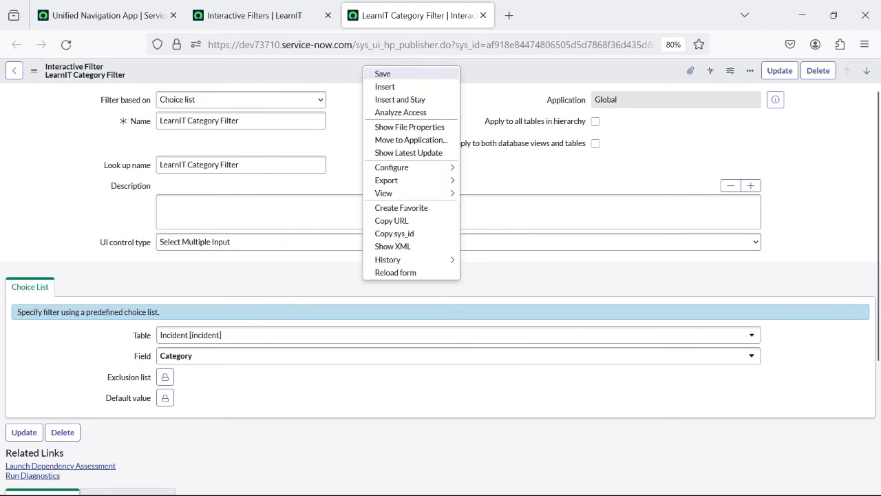
{"action": "left_click", "coordinate": [383, 73]}
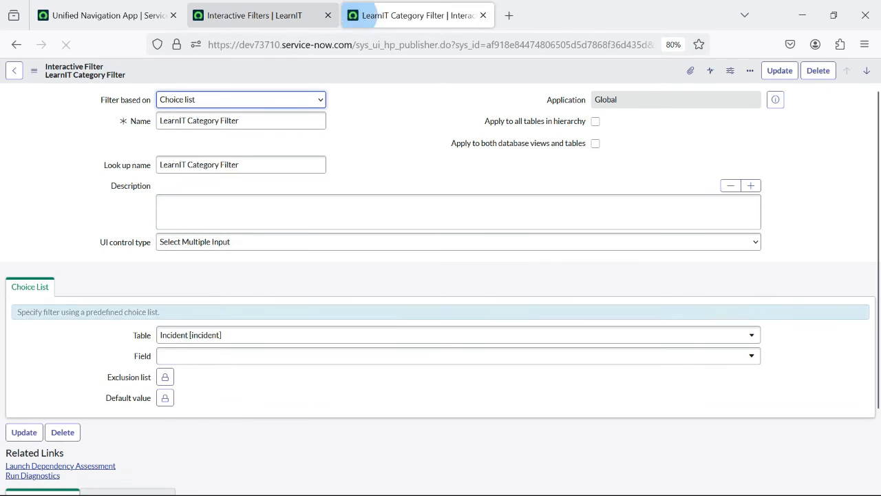
Return to My LearnIT Dashboard, reload it, and look through the choices offered by the LearnIT Category Filter
{"action": "left_click", "coordinate": [255, 16]}
{"action": "left_click", "coordinate": [107, 15]}
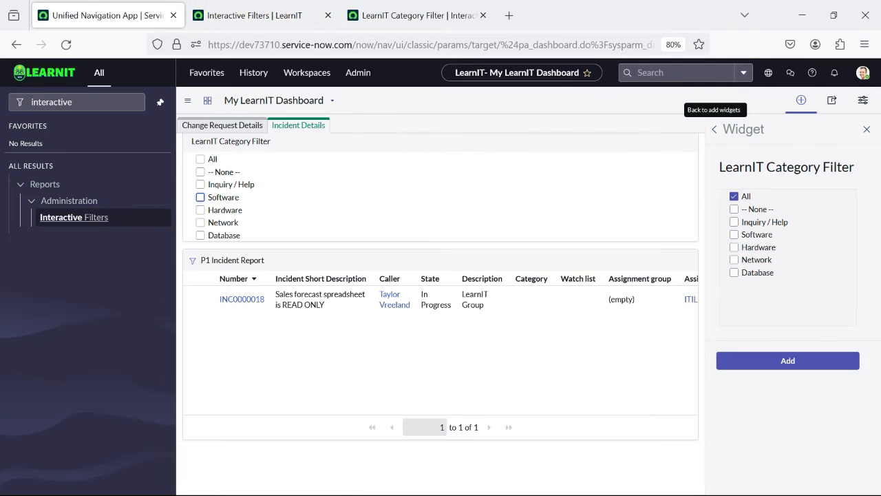
{"action": "scroll", "coordinate": [440, 295], "scroll_direction": "up", "scroll_amount": 1}
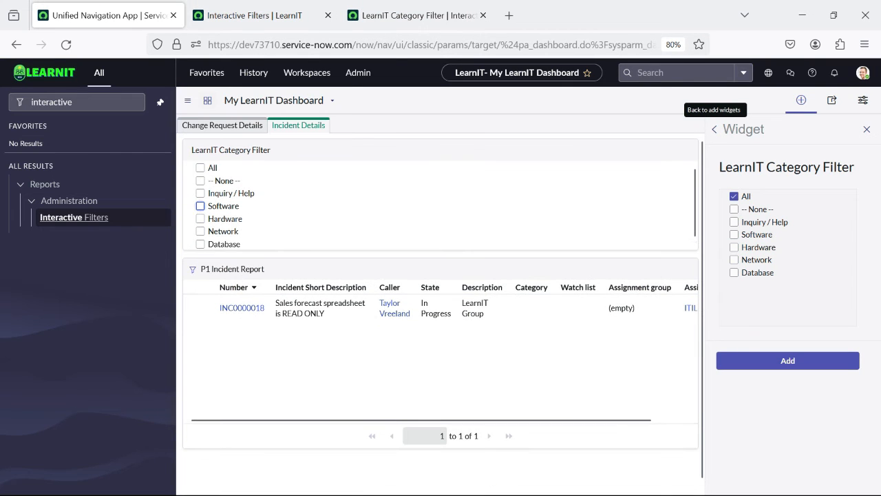
{"action": "left_click", "coordinate": [65, 43]}
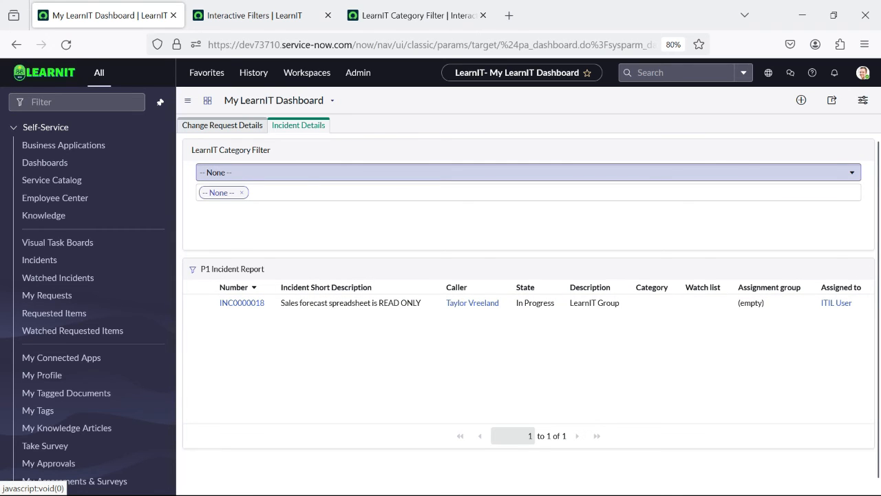
{"action": "left_click", "coordinate": [529, 172]}
{"action": "left_click", "coordinate": [528, 172]}
{"action": "left_click", "coordinate": [529, 172]}
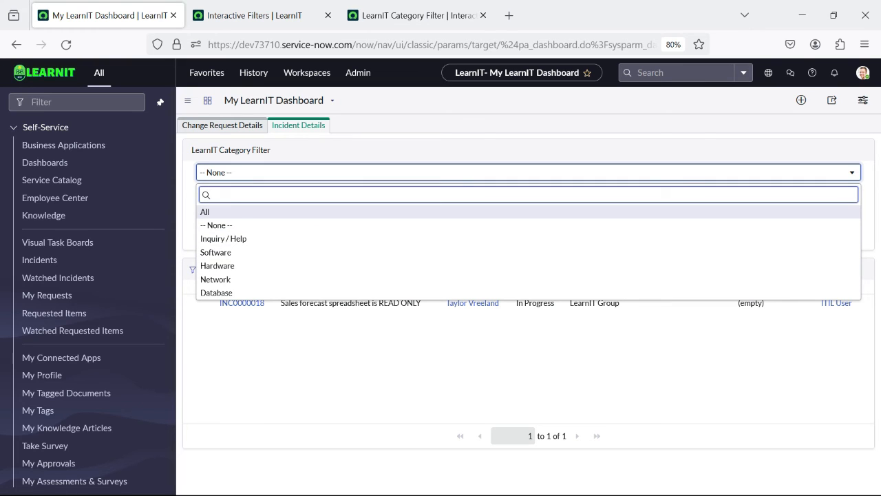
{"action": "left_click", "coordinate": [529, 172]}
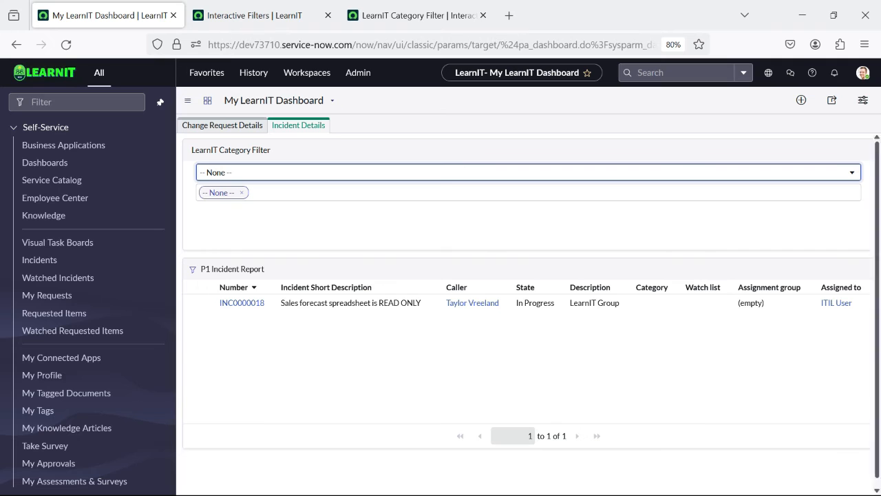
Show the dashboard configuration, then add Software and remove -- None -- in the LearnIT Category Filter
{"action": "left_click", "coordinate": [863, 100]}
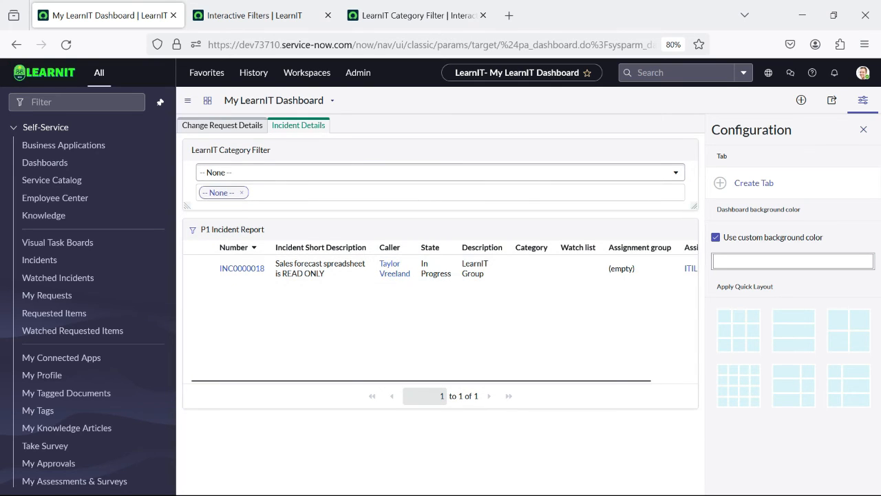
{"action": "left_click", "coordinate": [441, 172]}
{"action": "left_click", "coordinate": [217, 252]}
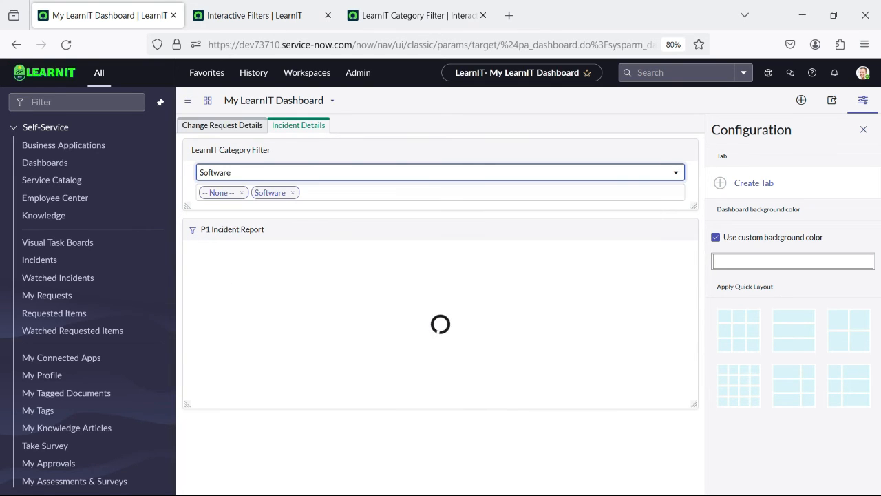
{"action": "scroll", "coordinate": [533, 328], "scroll_direction": "down", "scroll_amount": 1}
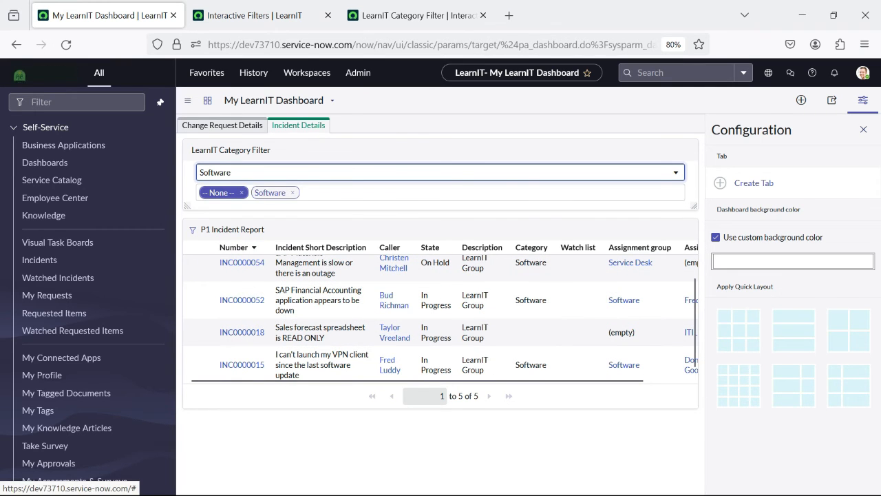
{"action": "left_click", "coordinate": [241, 192]}
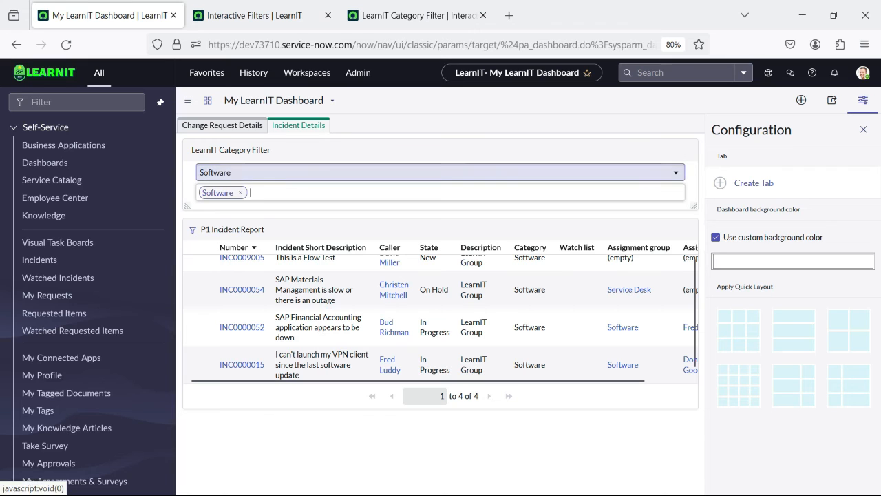
{"action": "scroll", "coordinate": [322, 314], "scroll_direction": "up", "scroll_amount": 1}
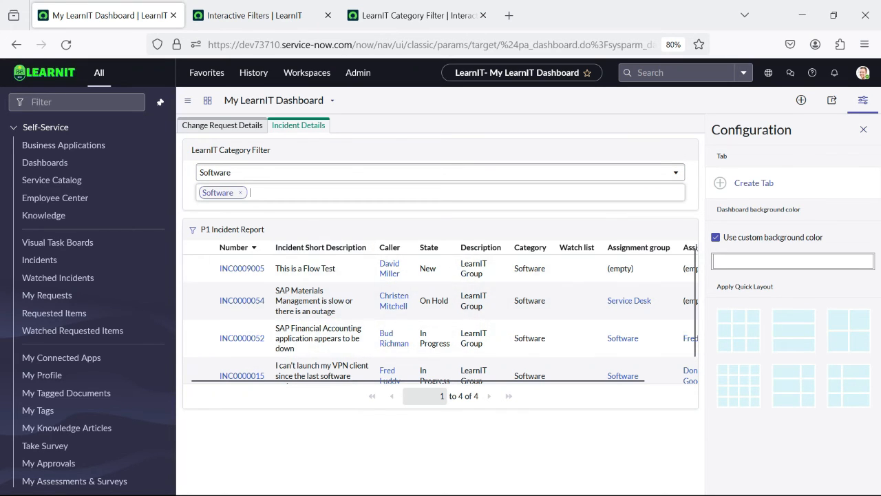
View the LearnIT Category Filter's content record from its dashboard widget and return to the dashboard
{"action": "mouse_move", "coordinate": [670, 149]}
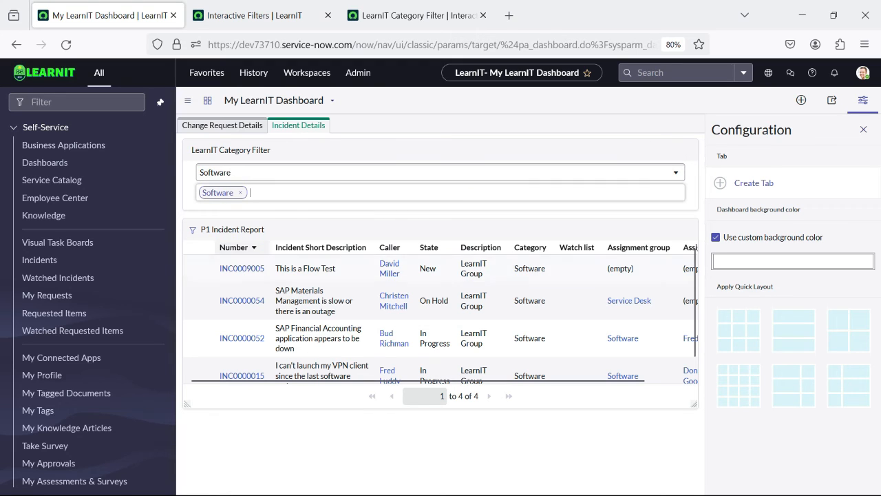
{"action": "mouse_move", "coordinate": [237, 230]}
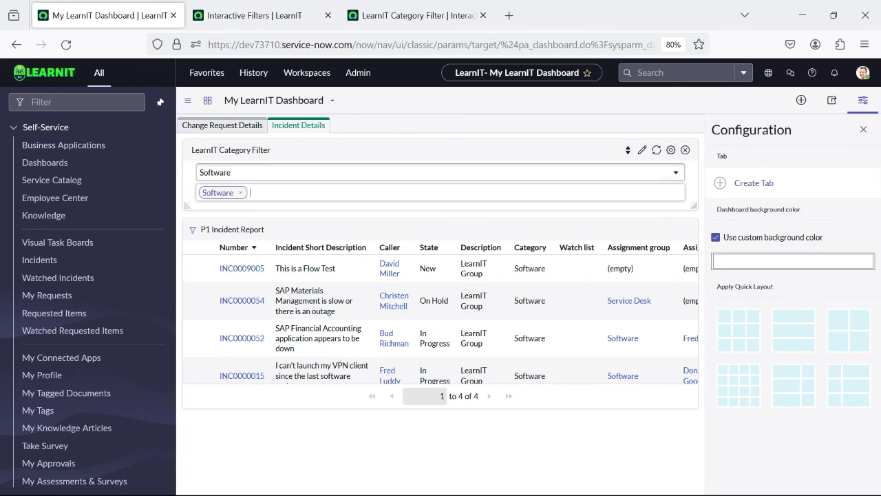
{"action": "left_click", "coordinate": [642, 150]}
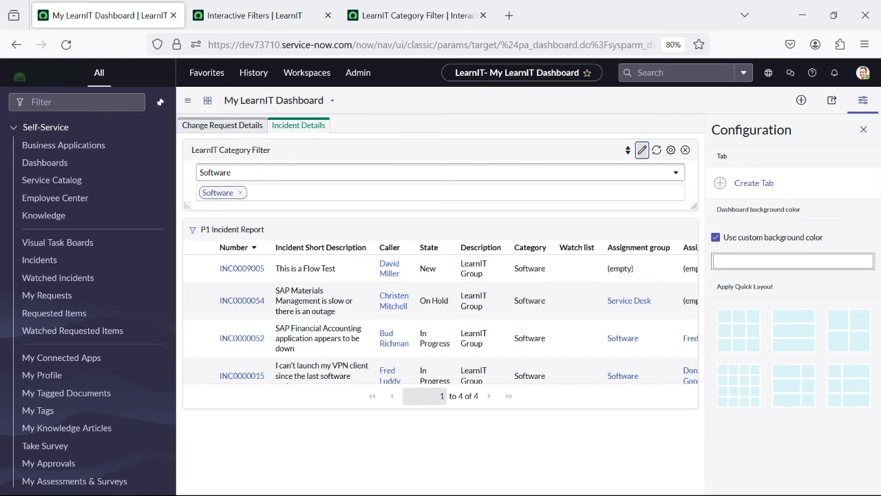
{"action": "left_click", "coordinate": [671, 150]}
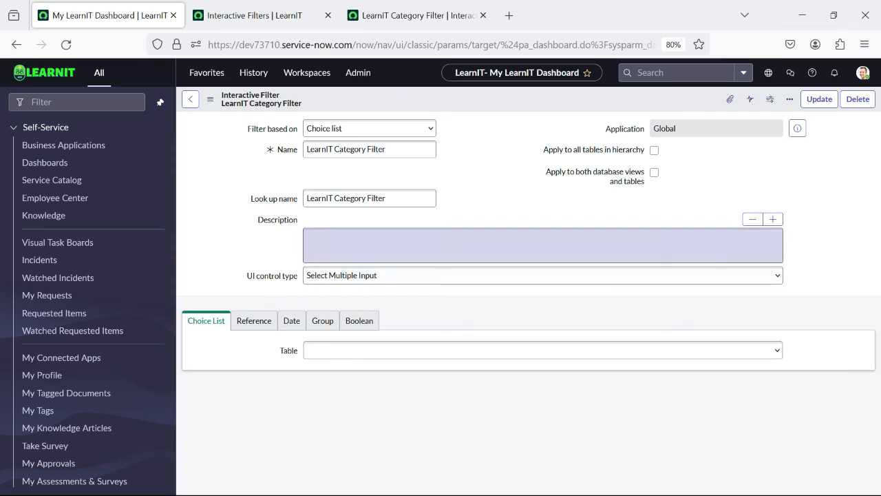
{"action": "left_click", "coordinate": [15, 44]}
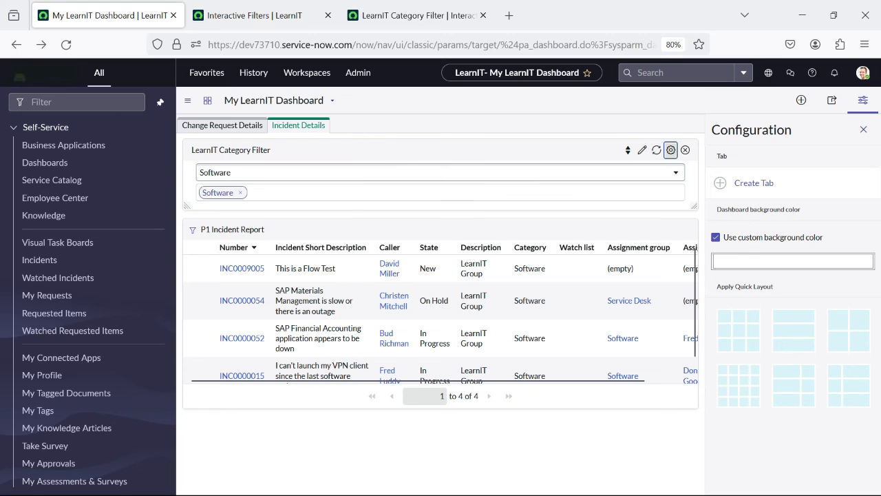
Check the interactivity settings of the LearnIT Category Filter and P1 Incident Report widgets
{"action": "left_click", "coordinate": [672, 150]}
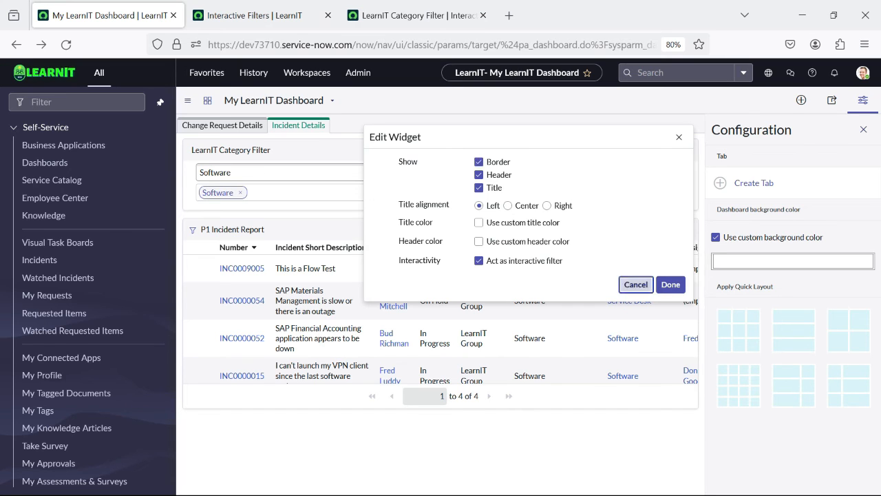
{"action": "left_click", "coordinate": [636, 285]}
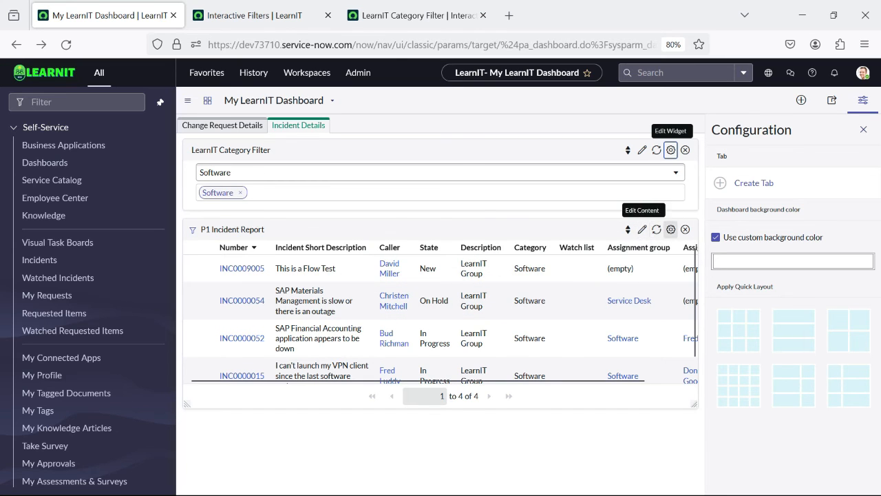
{"action": "left_click", "coordinate": [671, 150]}
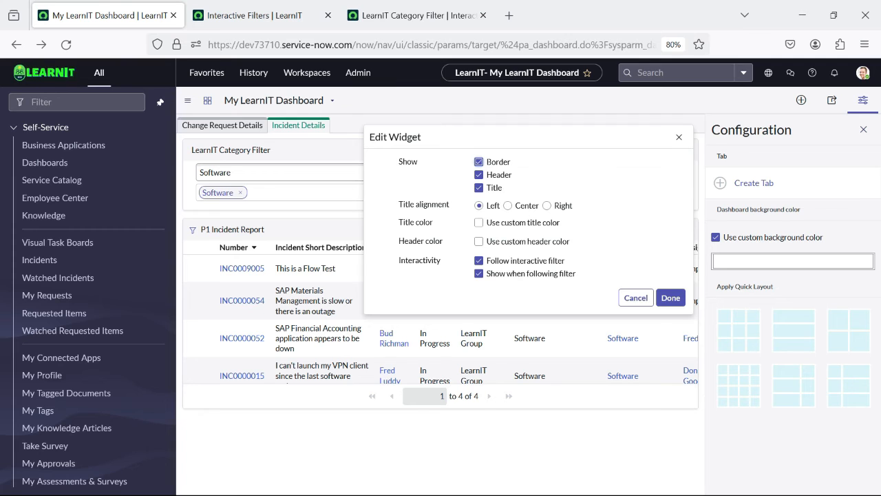
{"action": "left_click", "coordinate": [671, 297]}
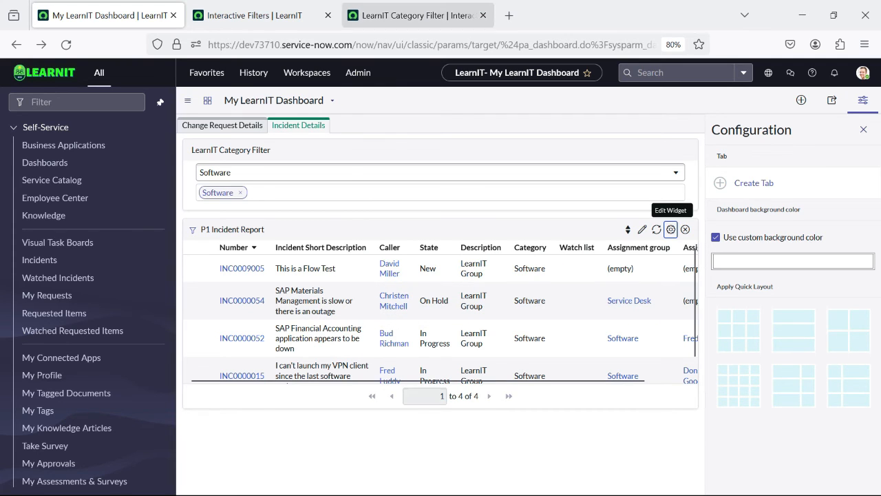
{"action": "left_click", "coordinate": [418, 16]}
{"action": "left_click", "coordinate": [258, 15]}
{"action": "left_click", "coordinate": [418, 15]}
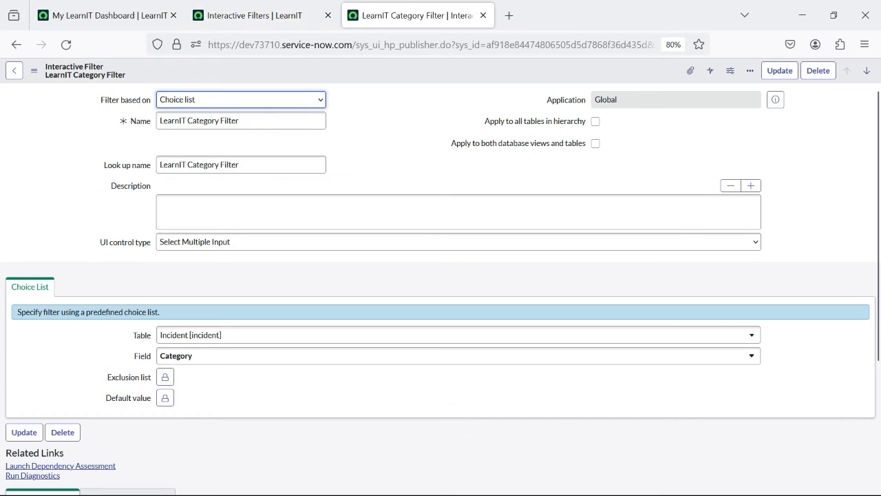
{"action": "left_click", "coordinate": [103, 15]}
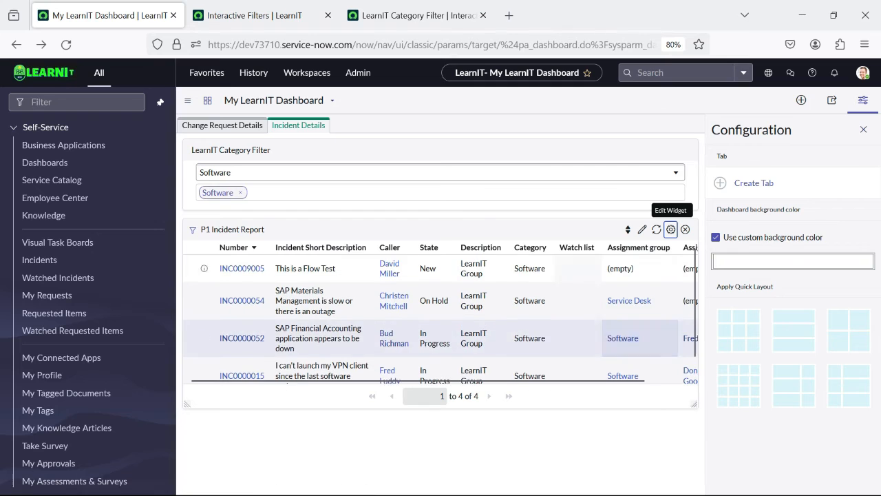
{"action": "left_click", "coordinate": [258, 15]}
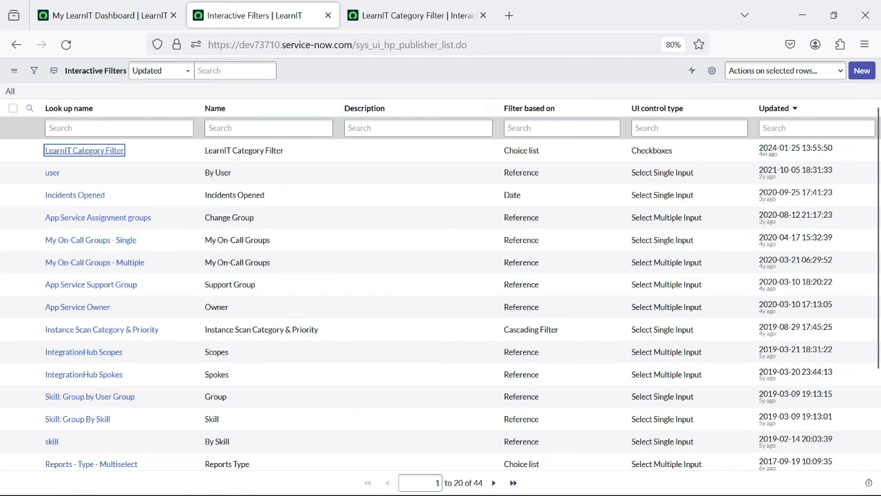
{"action": "left_click", "coordinate": [416, 15]}
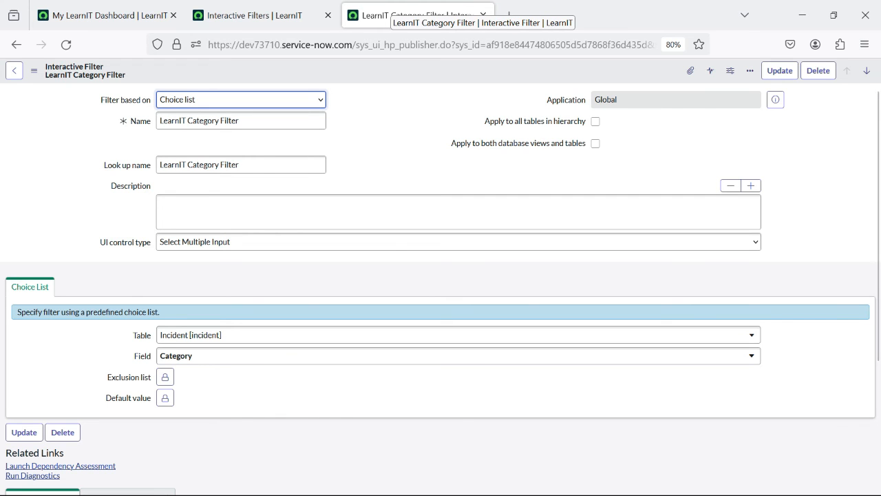
Close the category filter record and start a new interactive filter based on Reference, named LearnIT Assignment Group Filter
{"action": "left_click", "coordinate": [268, 16]}
{"action": "left_click", "coordinate": [482, 16]}
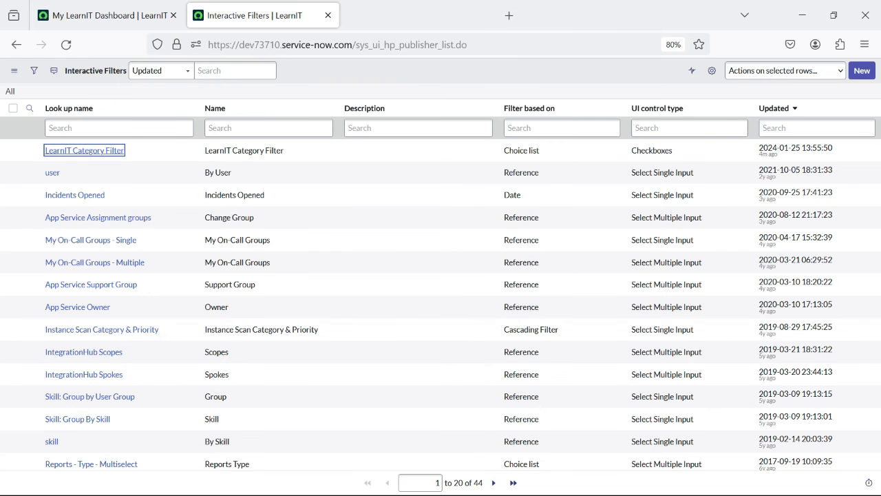
{"action": "left_click", "coordinate": [861, 70]}
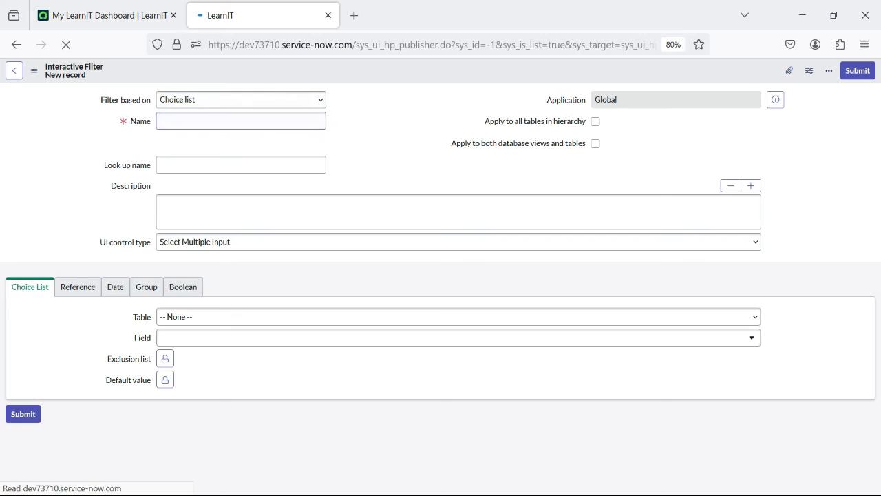
{"action": "left_click", "coordinate": [241, 99]}
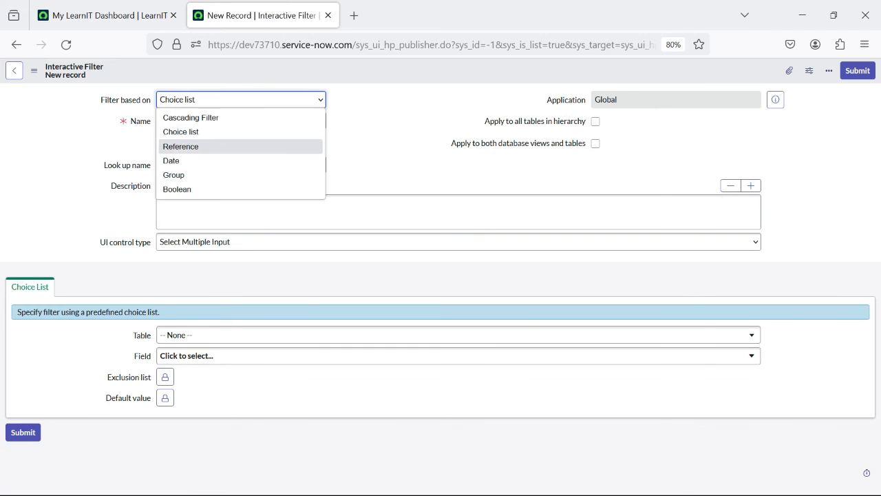
{"action": "left_click", "coordinate": [181, 146]}
{"action": "left_click", "coordinate": [241, 120]}
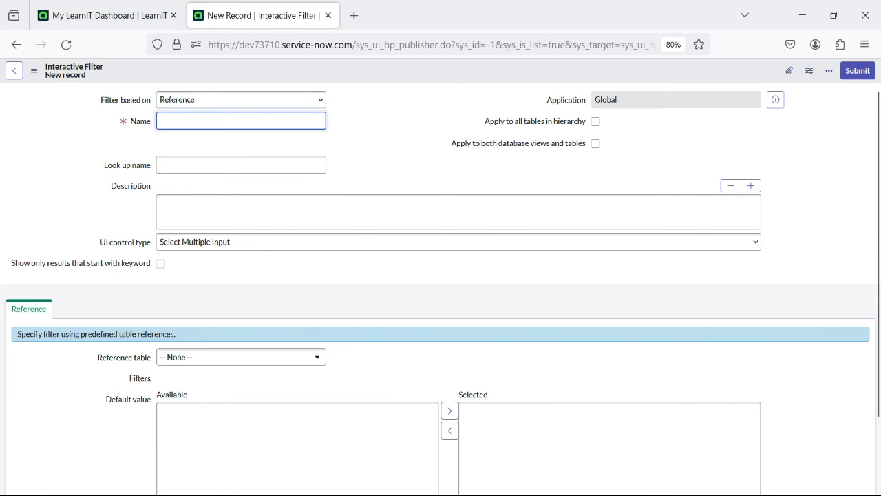
{"action": "type", "text": "LearnIT"}
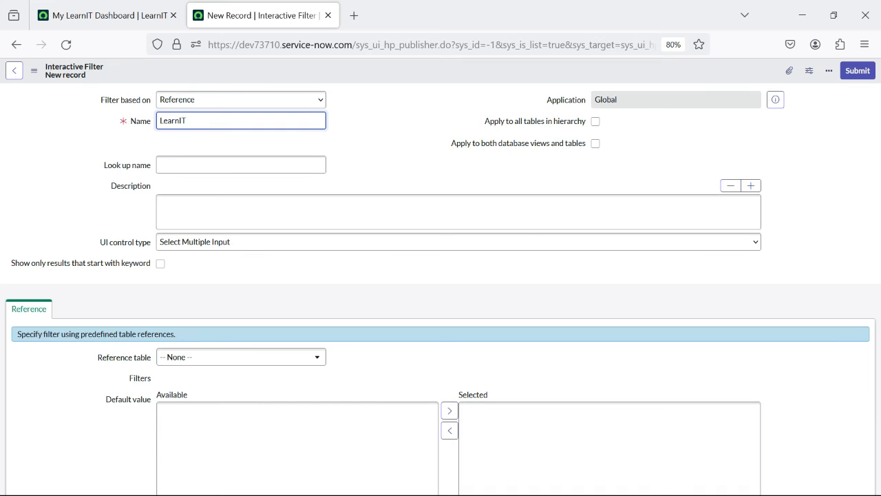
{"action": "type", "text": " Assignment Group Filter"}
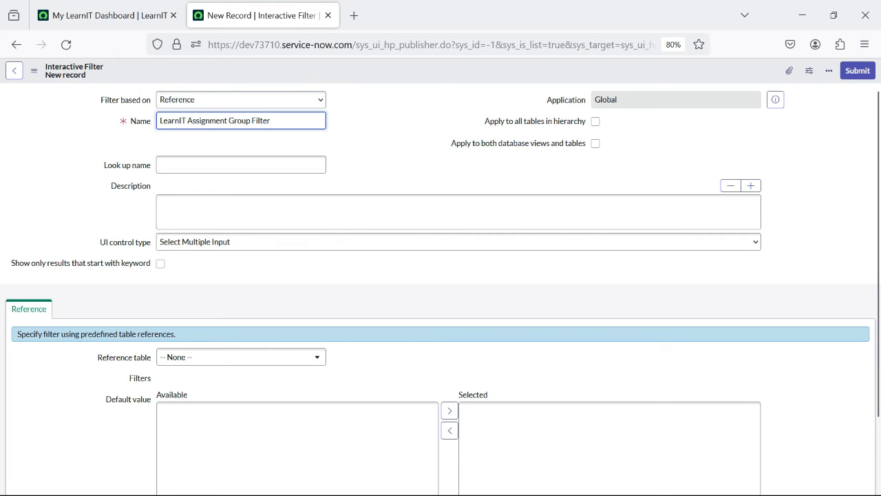
Copy the filter's name into its look up name and keep Select Multiple Input as the UI control type
{"action": "key", "text": "ctrl+a"}
{"action": "key", "text": "ctrl+c"}
{"action": "left_click", "coordinate": [241, 165]}
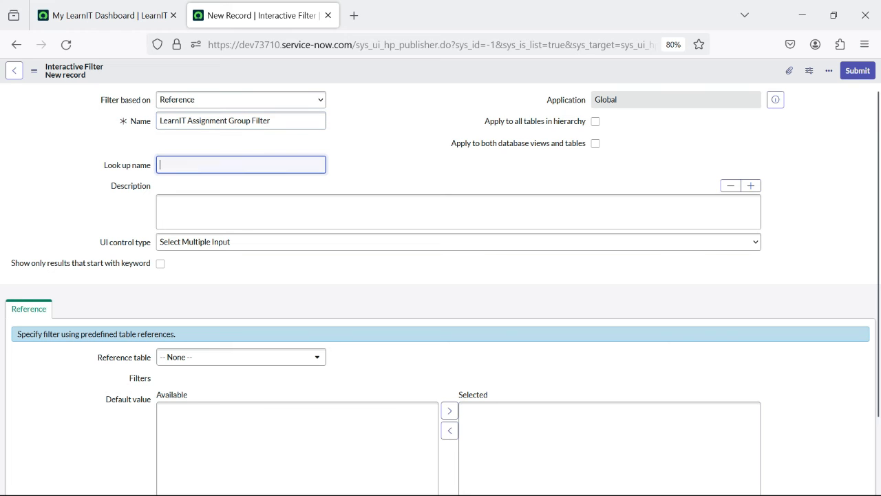
{"action": "key", "text": "ctrl+v"}
{"action": "left_click", "coordinate": [390, 165]}
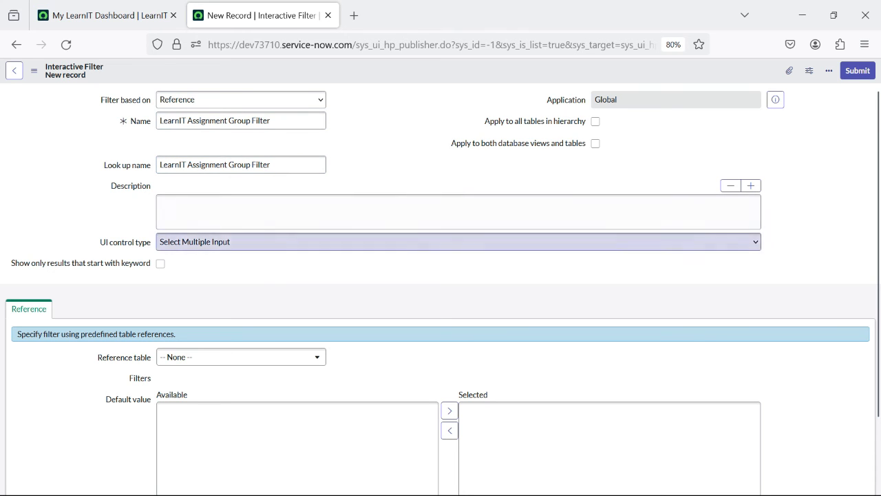
{"action": "left_click", "coordinate": [459, 242]}
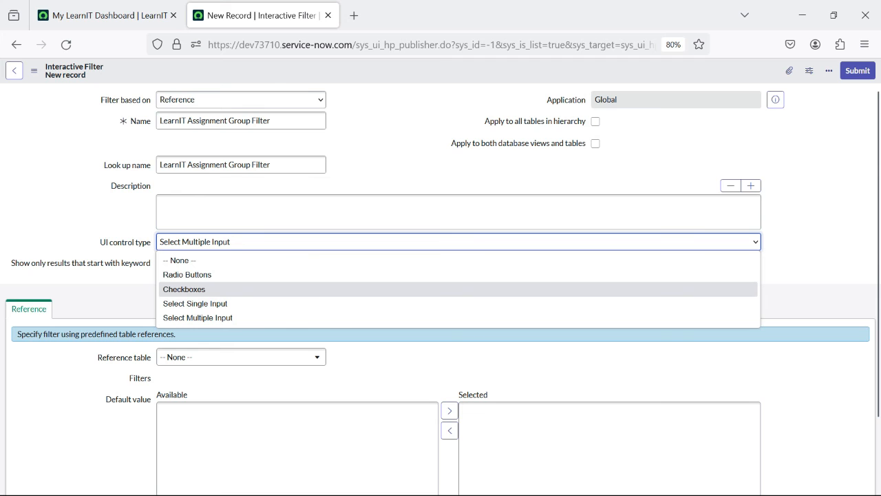
{"action": "left_click", "coordinate": [198, 318]}
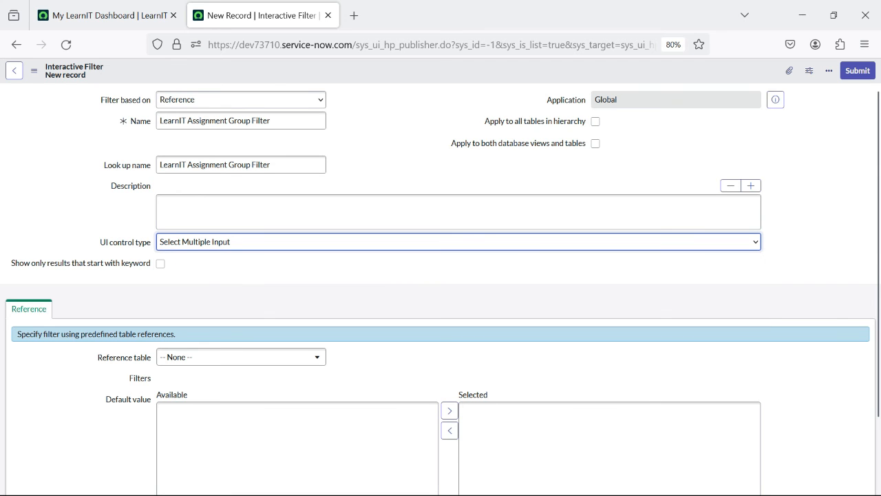
Set the filter's reference table to Group [sys_user_group]
{"action": "scroll", "coordinate": [241, 274], "scroll_direction": "down", "scroll_amount": 3}
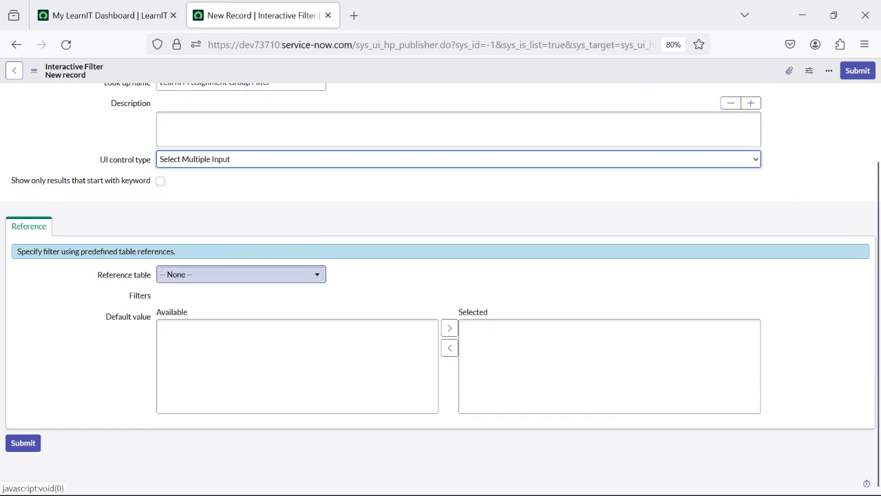
{"action": "left_click", "coordinate": [241, 274]}
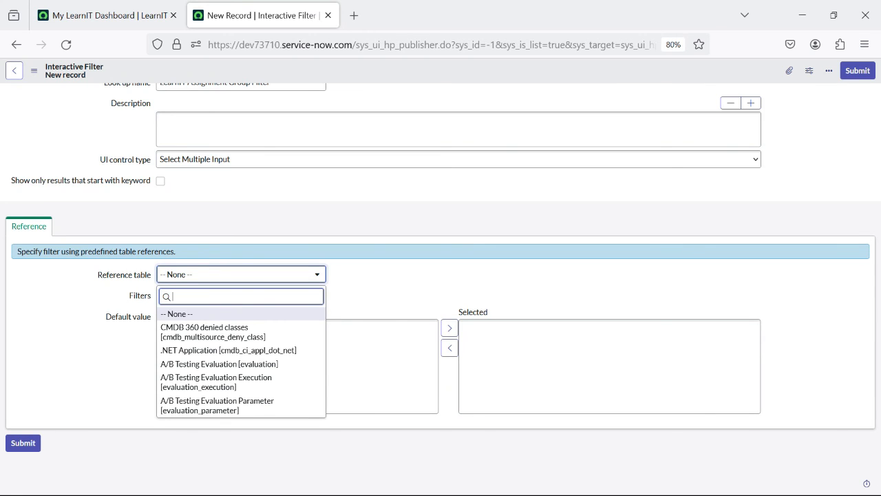
{"action": "key", "text": "Down"}
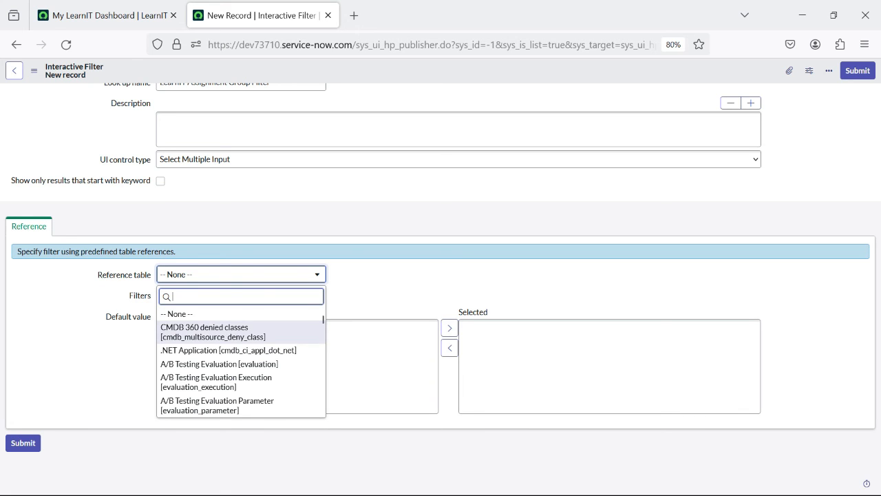
{"action": "type", "text": "group"}
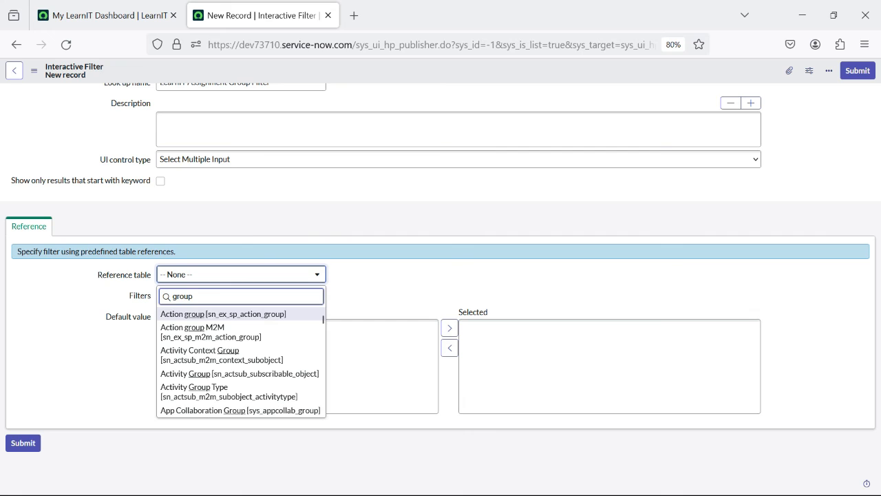
{"action": "key", "text": "Down"}
{"action": "key", "text": "Up"}
{"action": "type", "text": "sys_us"}
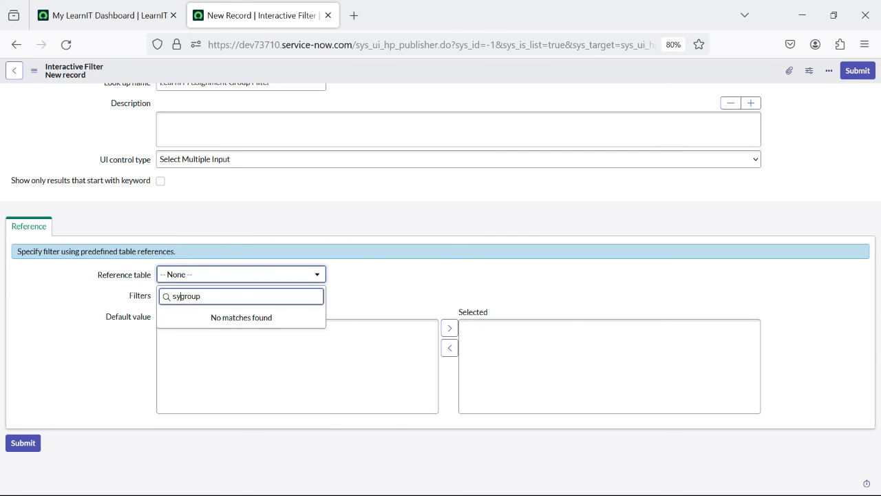
{"action": "type", "text": "er_"}
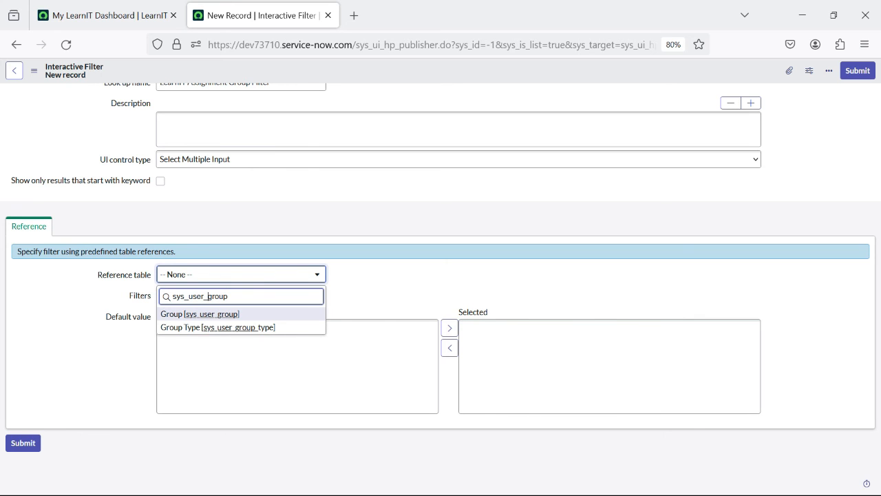
{"action": "key", "text": "Return"}
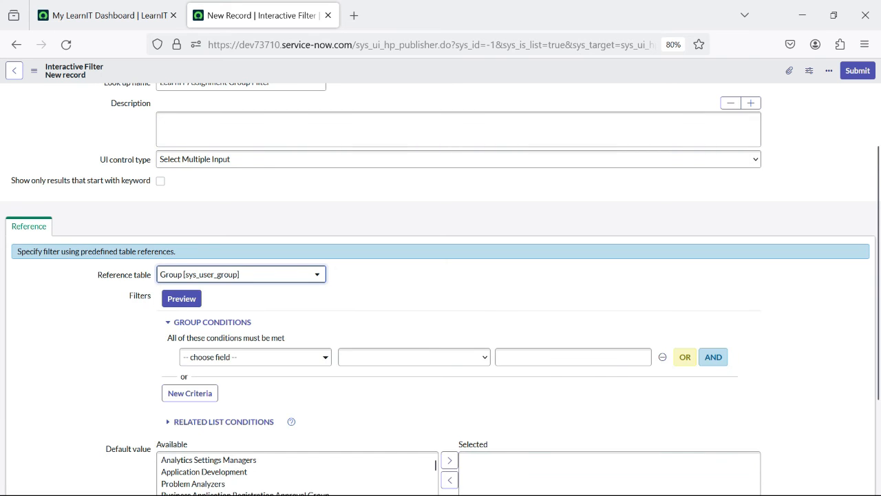
Save the new LearnIT Assignment Group Filter record and stay on its form
{"action": "scroll", "coordinate": [435, 465], "scroll_direction": "down", "scroll_amount": 2}
{"action": "scroll", "coordinate": [435, 465], "scroll_direction": "up", "scroll_amount": 3}
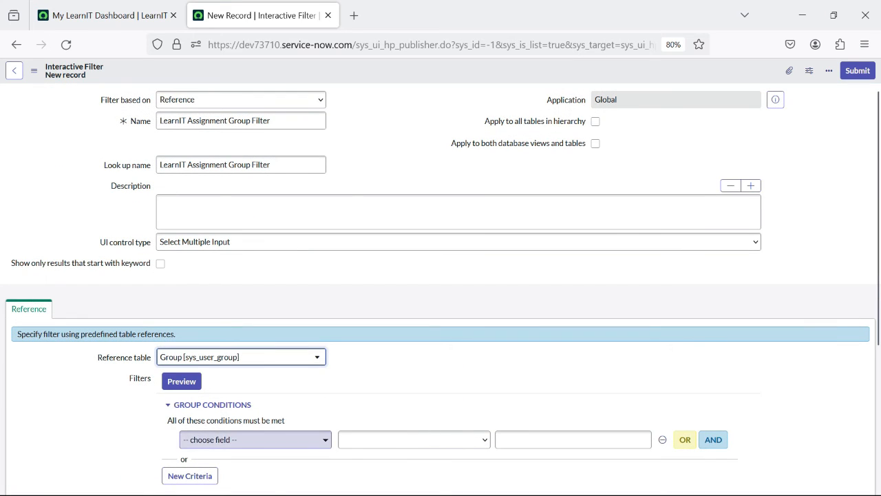
{"action": "scroll", "coordinate": [254, 440], "scroll_direction": "down", "scroll_amount": 3}
{"action": "scroll", "coordinate": [254, 440], "scroll_direction": "up", "scroll_amount": 3}
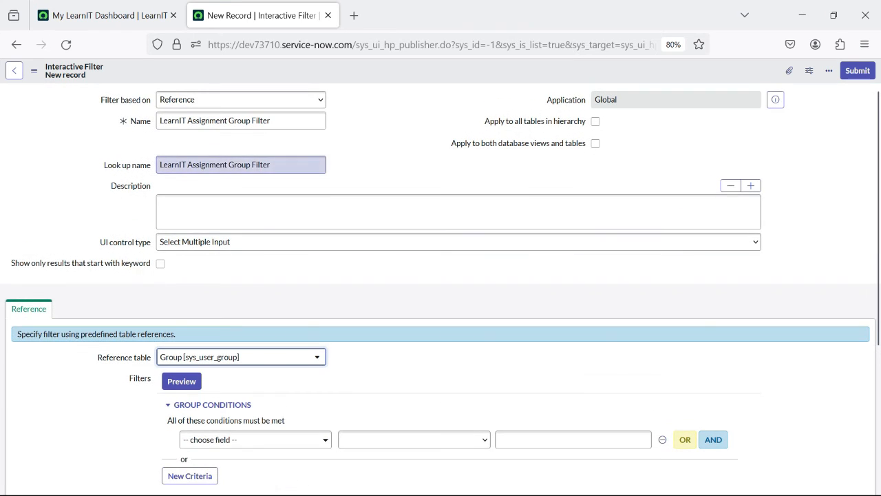
{"action": "right_click", "coordinate": [403, 72]}
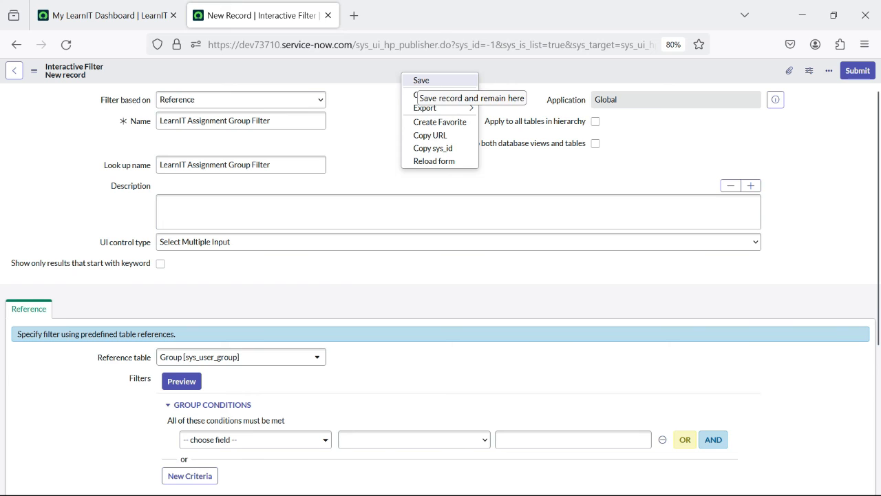
{"action": "scroll", "coordinate": [386, 330], "scroll_direction": "down", "scroll_amount": 3}
{"action": "left_click", "coordinate": [302, 196]}
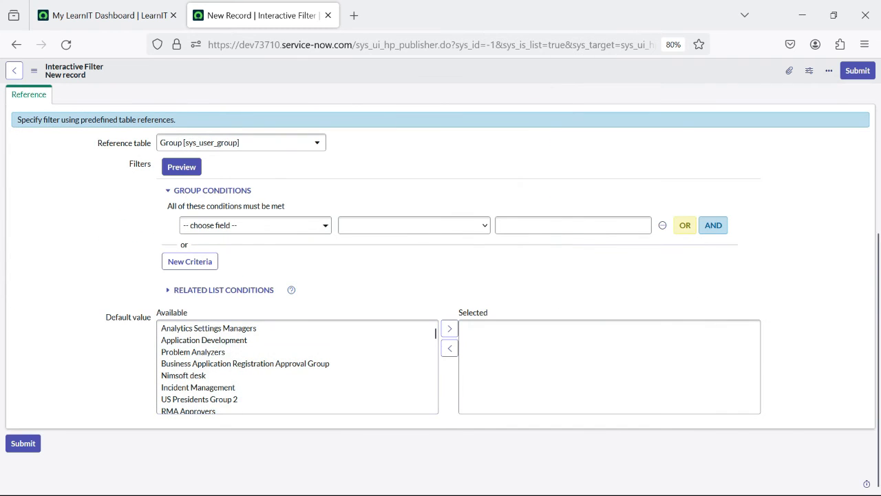
{"action": "right_click", "coordinate": [380, 71]}
{"action": "left_click", "coordinate": [399, 79]}
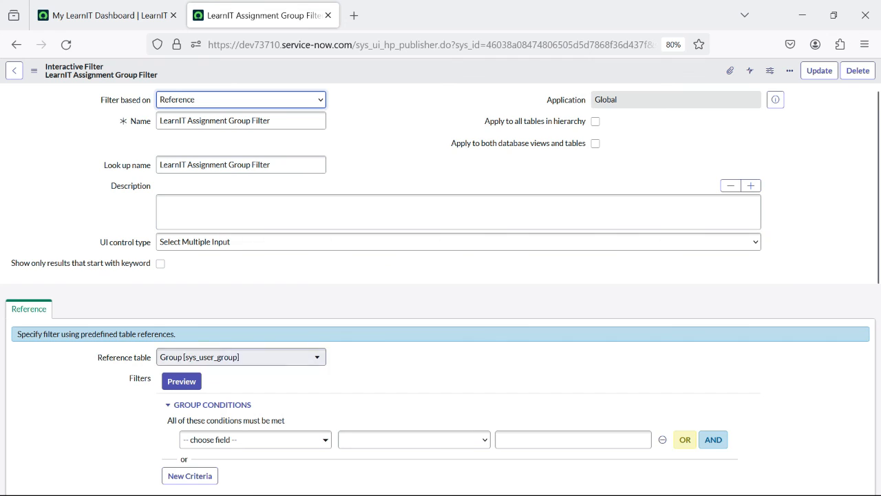
Start a new interactive filter reference for the saved LearnIT Assignment Group Filter
{"action": "scroll", "coordinate": [440, 276], "scroll_direction": "down", "scroll_amount": 5}
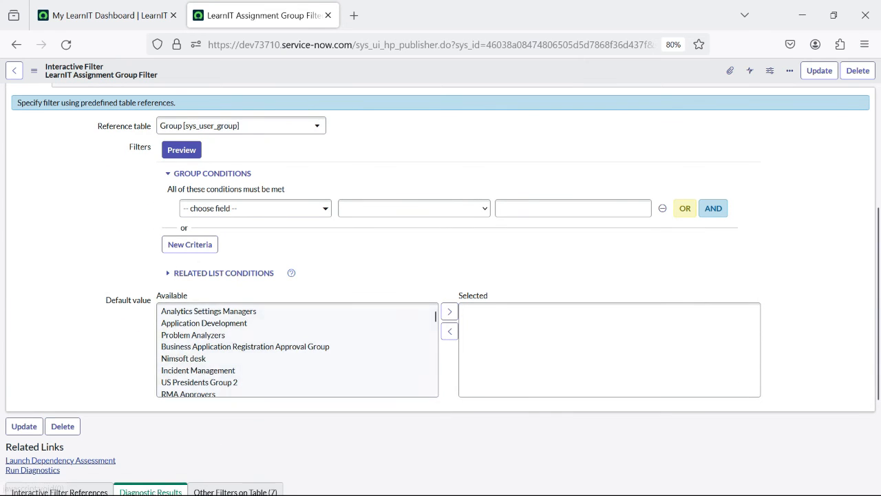
{"action": "scroll", "coordinate": [441, 275], "scroll_direction": "down", "scroll_amount": 4}
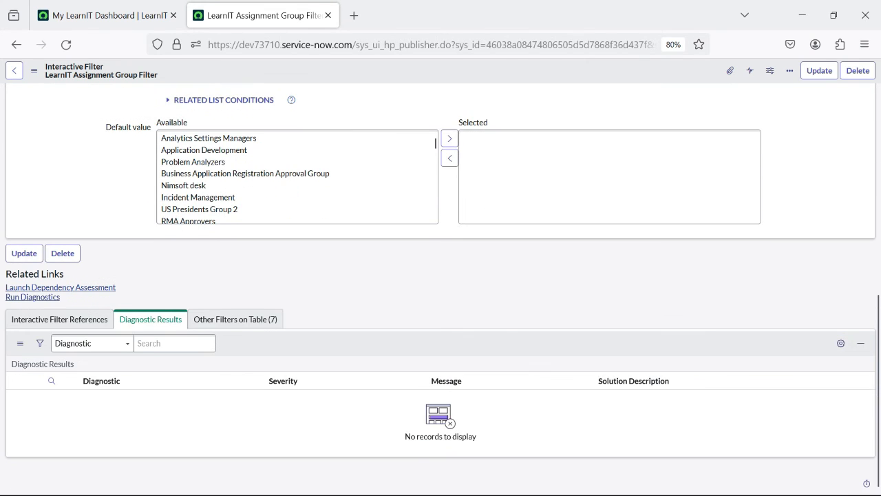
{"action": "left_click", "coordinate": [59, 320]}
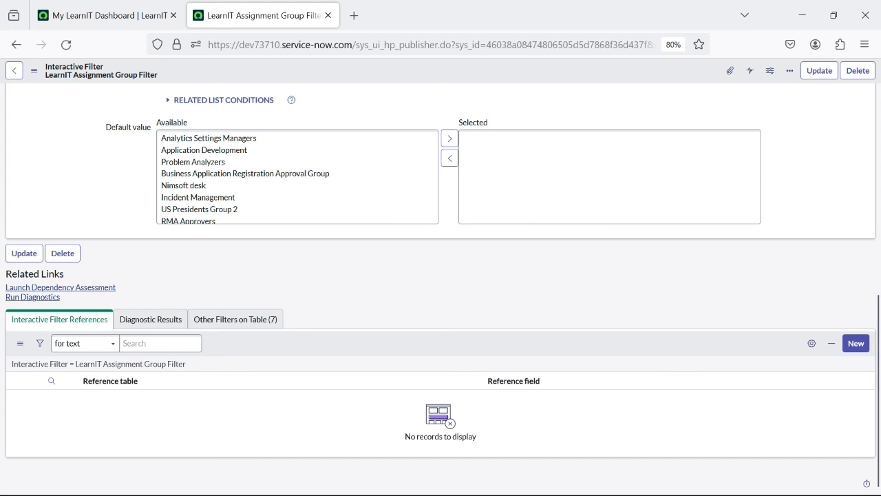
{"action": "scroll", "coordinate": [181, 380], "scroll_direction": "up", "scroll_amount": 7}
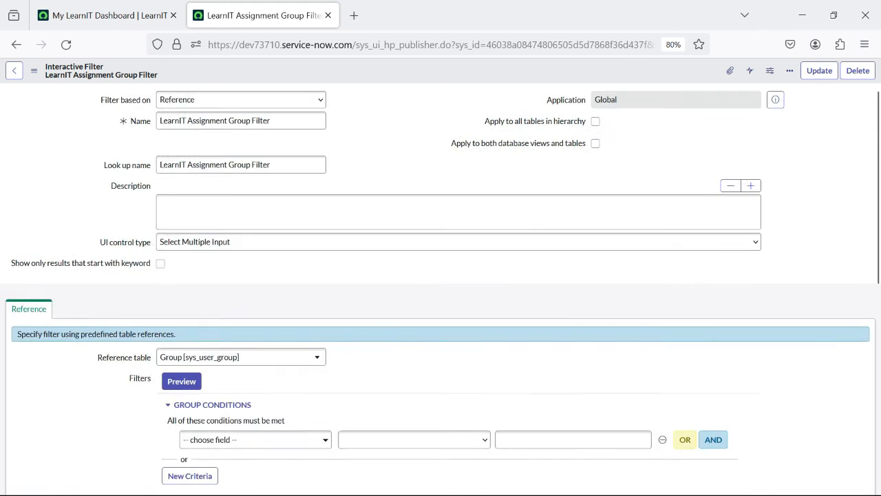
{"action": "scroll", "coordinate": [180, 380], "scroll_direction": "down", "scroll_amount": 6}
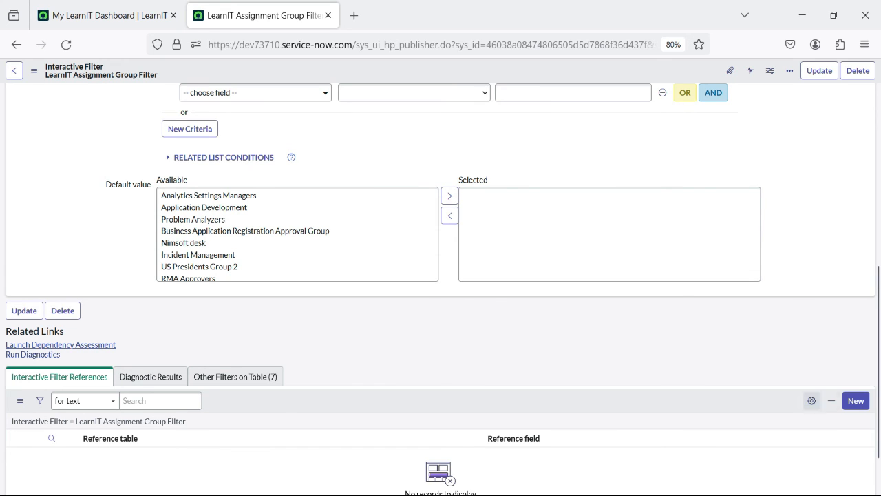
{"action": "left_click", "coordinate": [856, 400]}
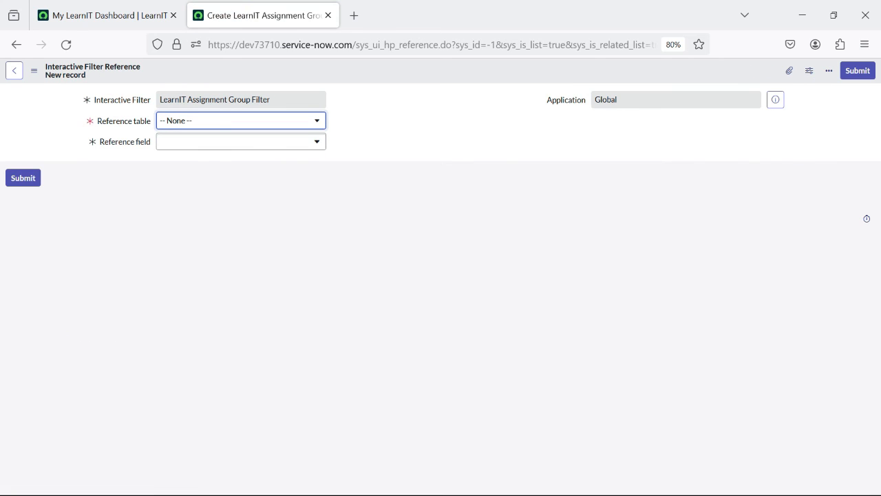
Point the reference to the Incident [incident] table's Assignment group field and submit it
{"action": "left_click", "coordinate": [241, 121]}
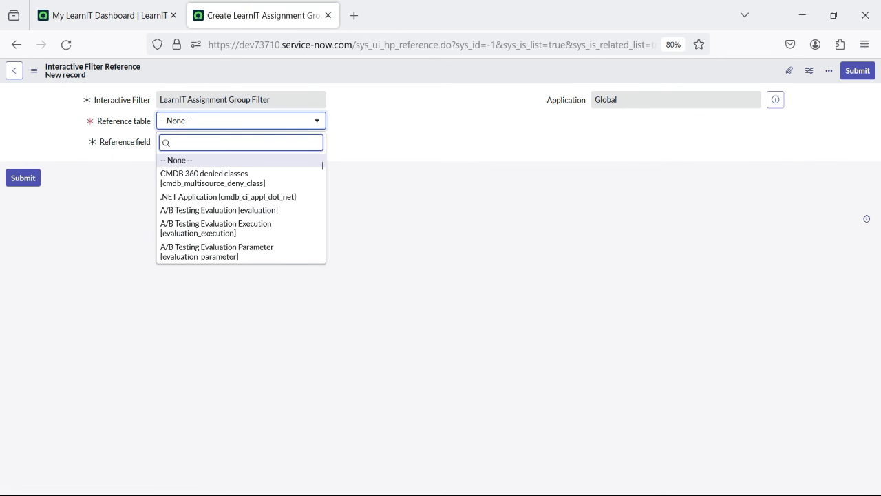
{"action": "type", "text": "incident"}
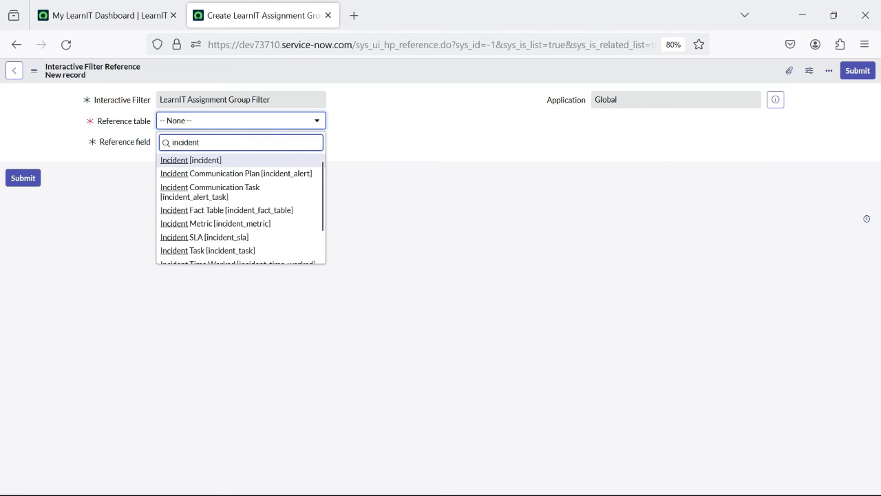
{"action": "key", "text": "Down"}
{"action": "key", "text": "Up"}
{"action": "key", "text": "Return"}
{"action": "key", "text": "Tab"}
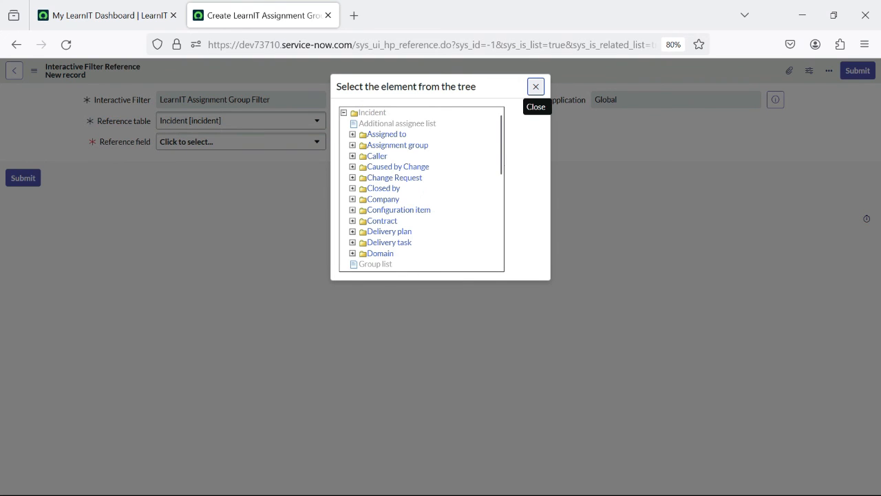
{"action": "left_click", "coordinate": [397, 144]}
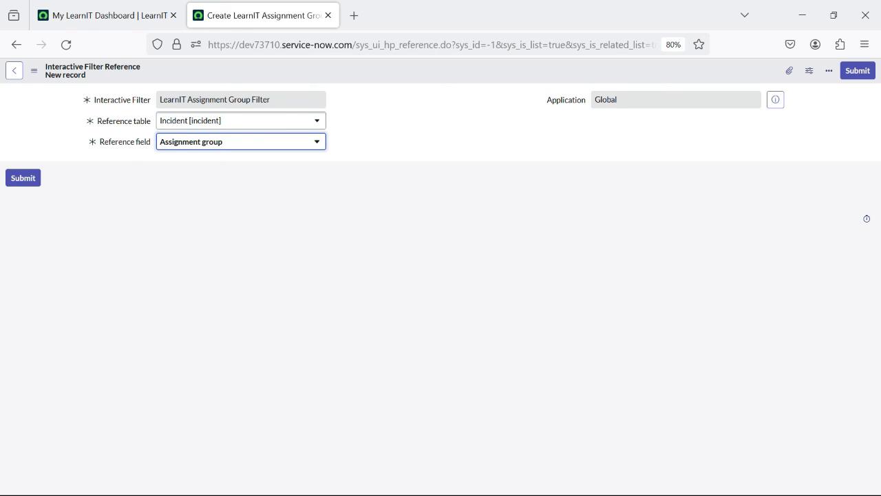
{"action": "left_click", "coordinate": [23, 178]}
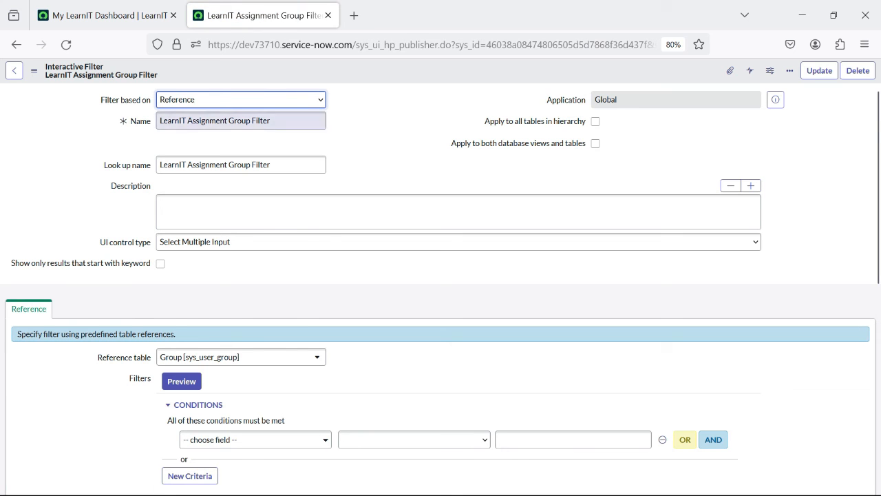
{"action": "scroll", "coordinate": [289, 204], "scroll_direction": "down", "scroll_amount": 5}
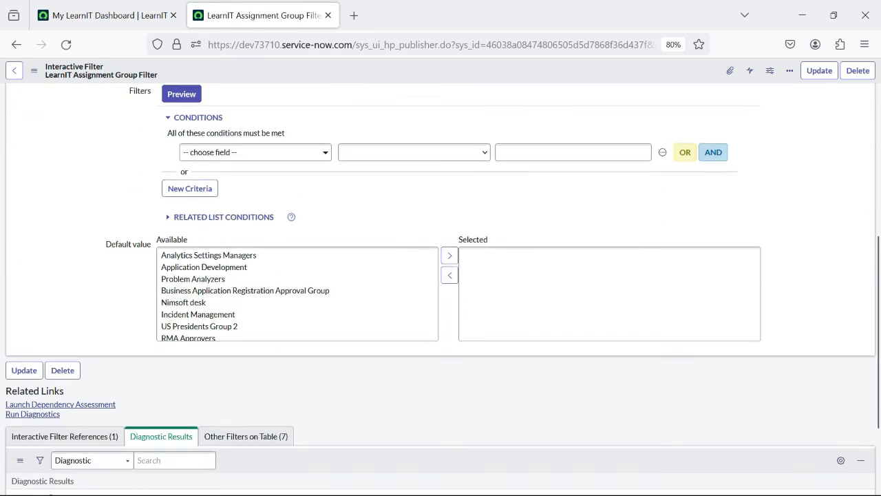
{"action": "scroll", "coordinate": [440, 275], "scroll_direction": "up", "scroll_amount": 5}
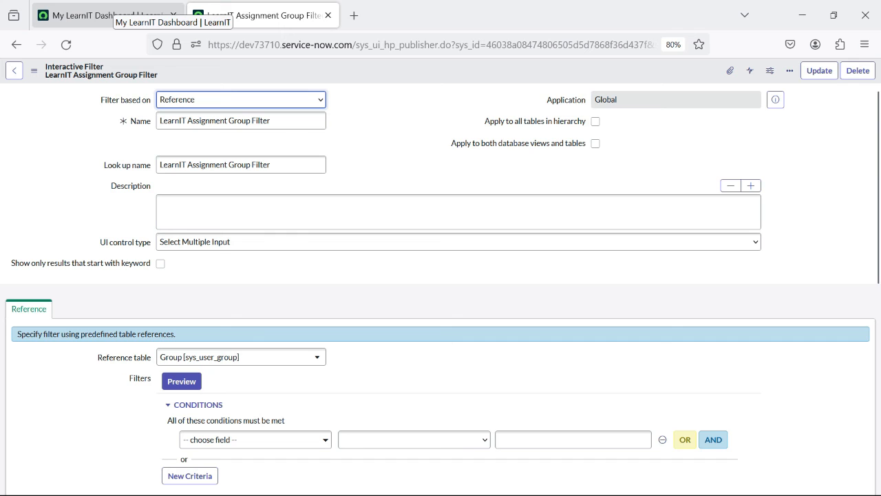
Return to My LearnIT Dashboard and remove the LearnIT Category Filter widget from the Incident Details tab
{"action": "left_click", "coordinate": [113, 14]}
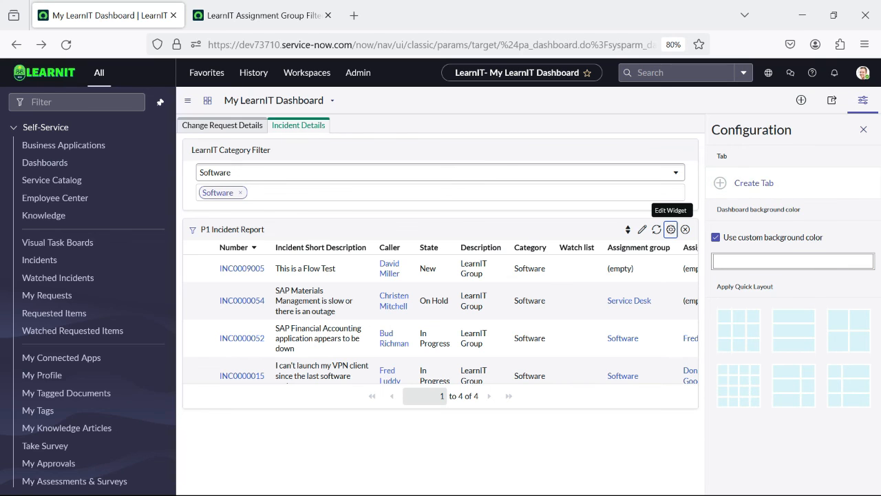
{"action": "left_click", "coordinate": [864, 130]}
{"action": "left_click", "coordinate": [862, 100]}
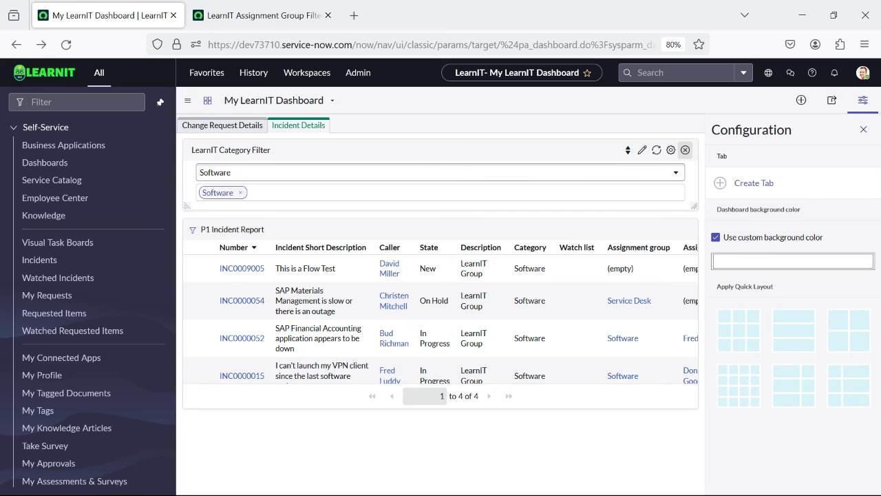
{"action": "left_click", "coordinate": [685, 151]}
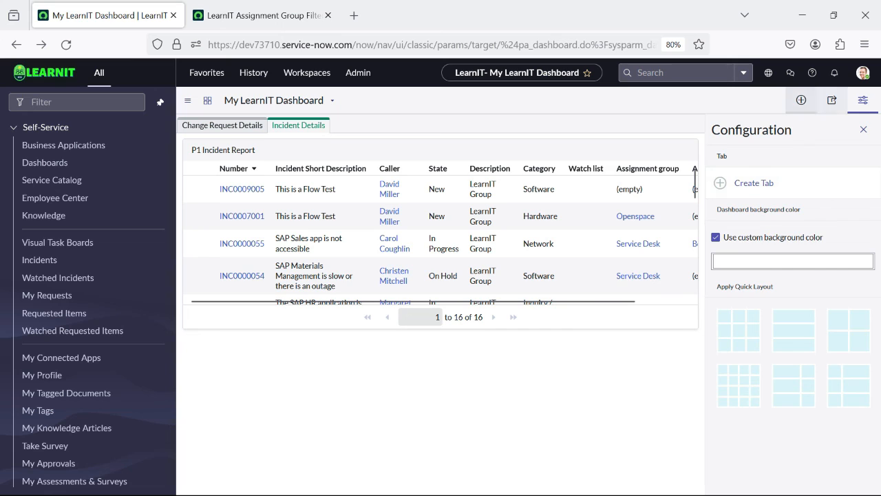
Add the LearnIT Assignment Group Filter widget from the Reference interactive filters to the Incident Details tab
{"action": "left_click", "coordinate": [800, 100]}
{"action": "left_click", "coordinate": [789, 171]}
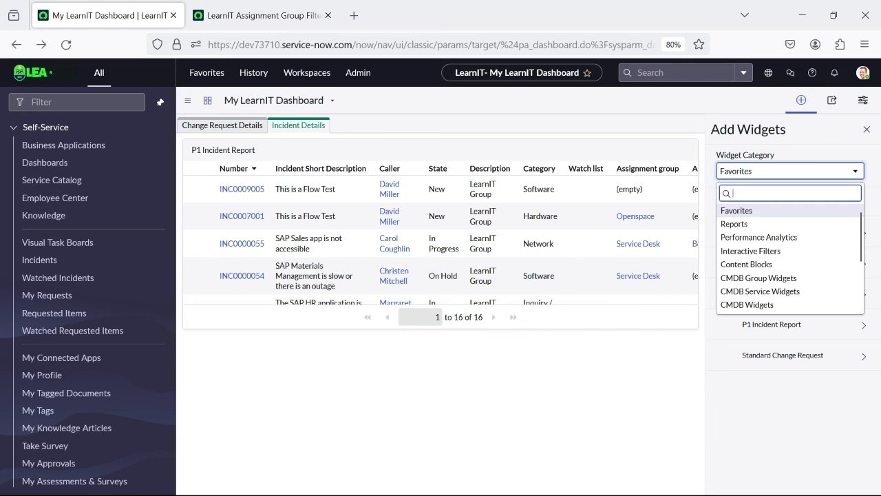
{"action": "left_click", "coordinate": [750, 251]}
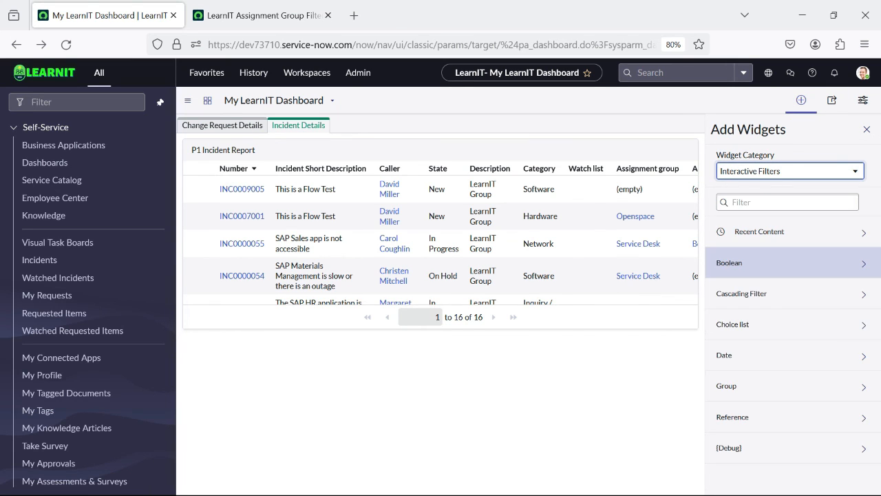
{"action": "left_click", "coordinate": [791, 416]}
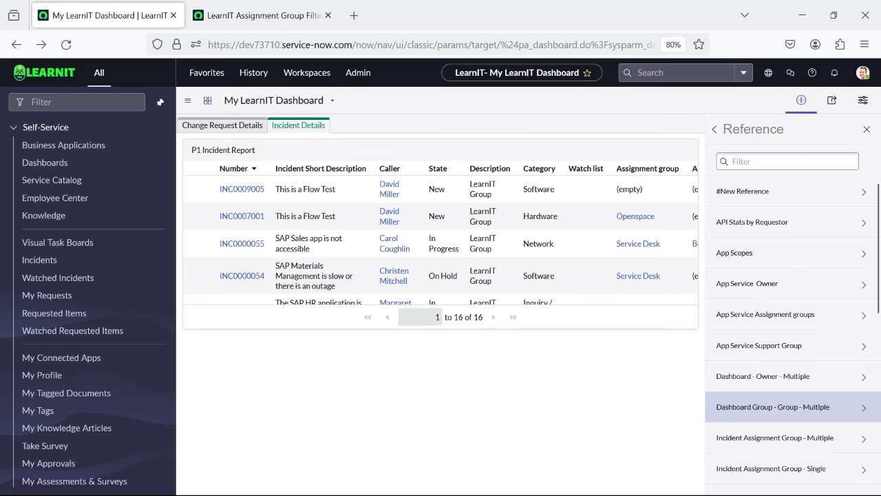
{"action": "scroll", "coordinate": [791, 376], "scroll_direction": "down", "scroll_amount": 5}
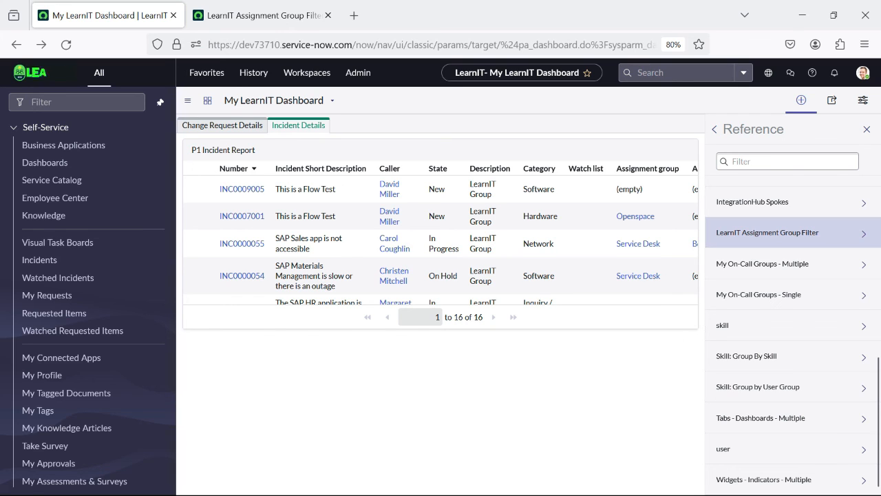
{"action": "left_click", "coordinate": [768, 232]}
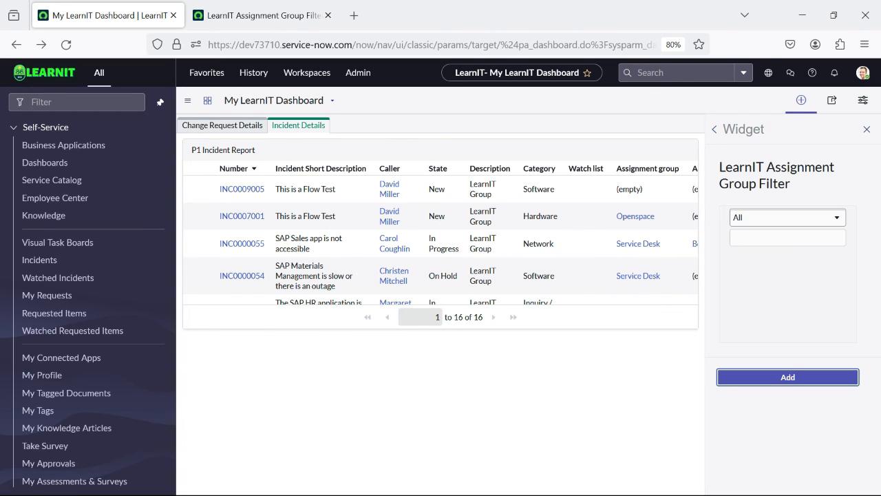
{"action": "left_click", "coordinate": [787, 377]}
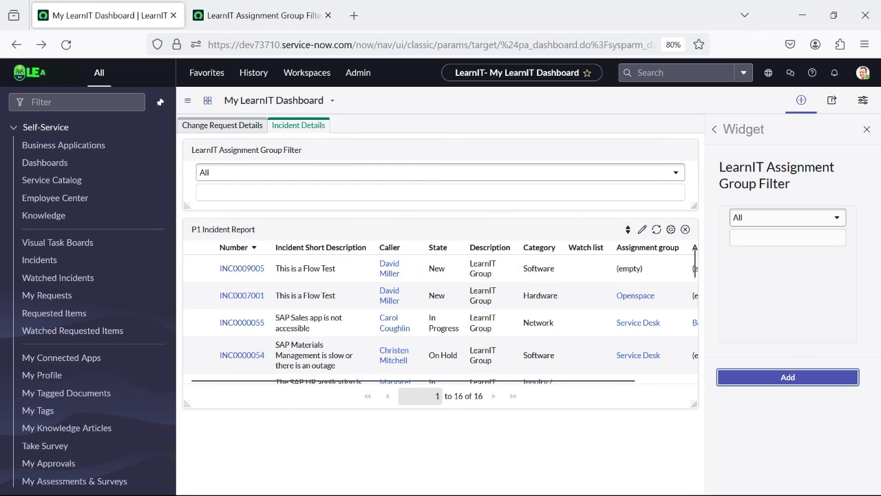
Look through the P1 Incident Report rows and the group choices offered by the LearnIT Assignment Group Filter
{"action": "scroll", "coordinate": [490, 315], "scroll_direction": "down", "scroll_amount": 5}
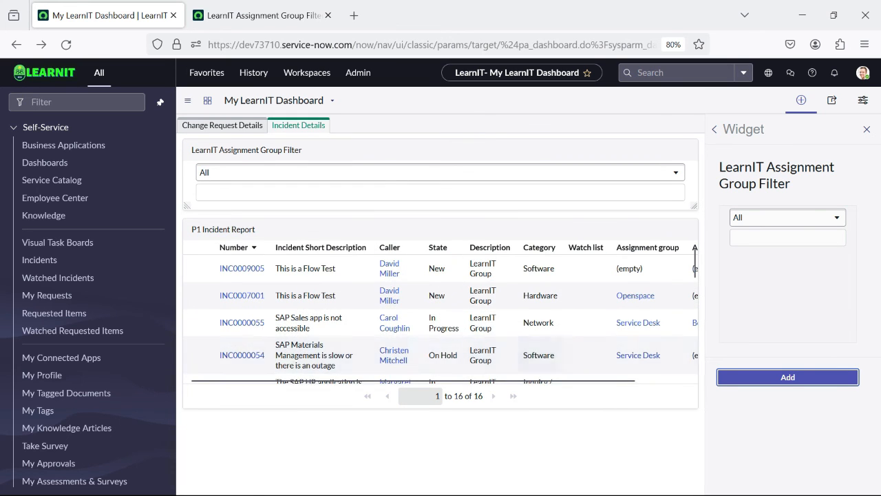
{"action": "scroll", "coordinate": [482, 323], "scroll_direction": "down", "scroll_amount": 5}
{"action": "scroll", "coordinate": [440, 323], "scroll_direction": "up", "scroll_amount": 5}
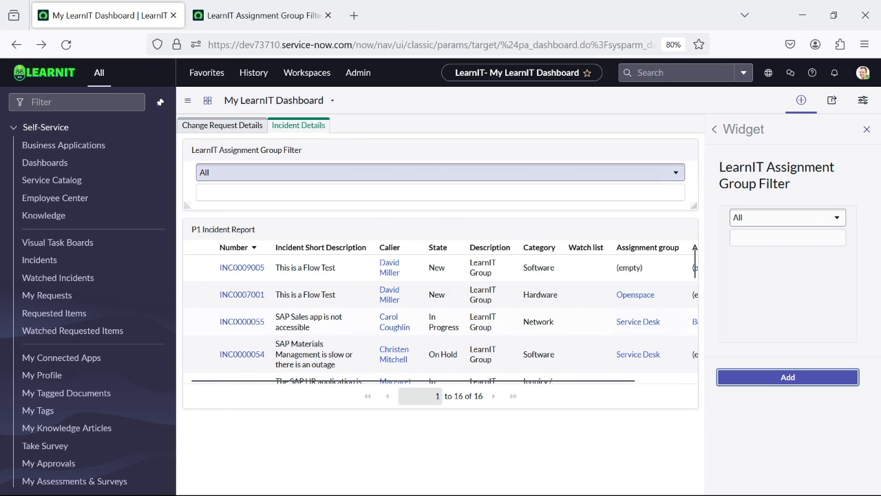
{"action": "left_click", "coordinate": [441, 172]}
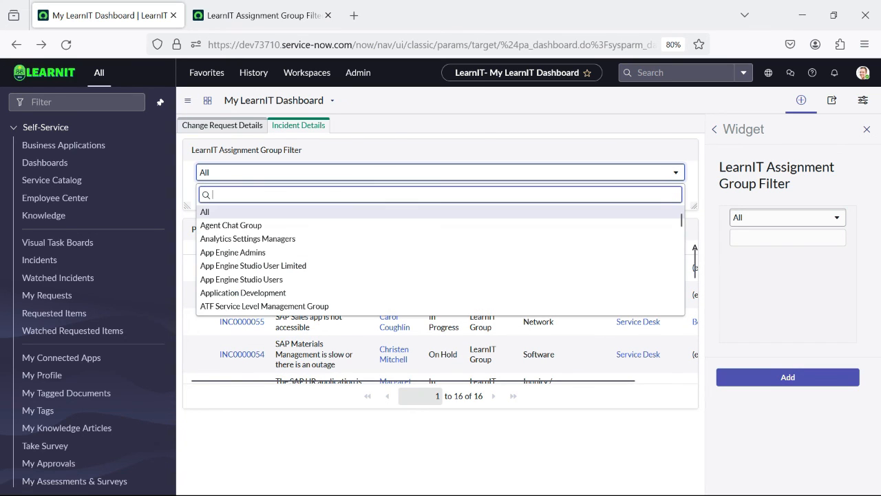
{"action": "left_click", "coordinate": [440, 172]}
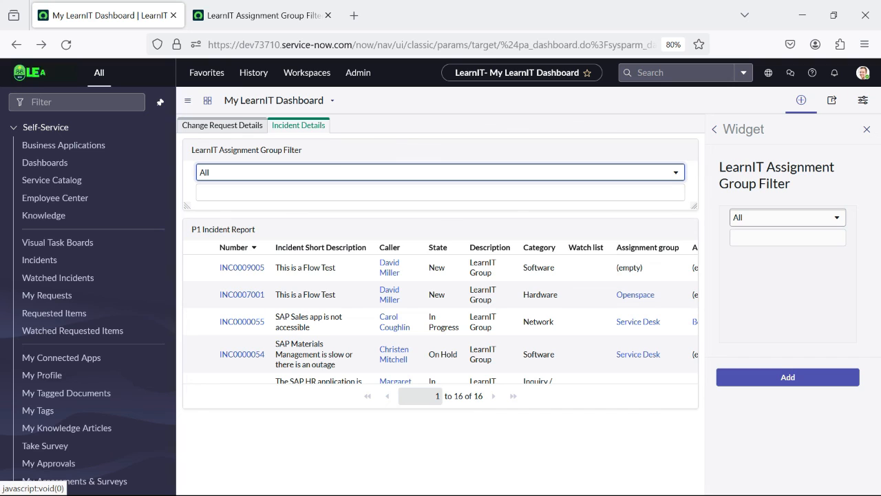
{"action": "left_click", "coordinate": [441, 172]}
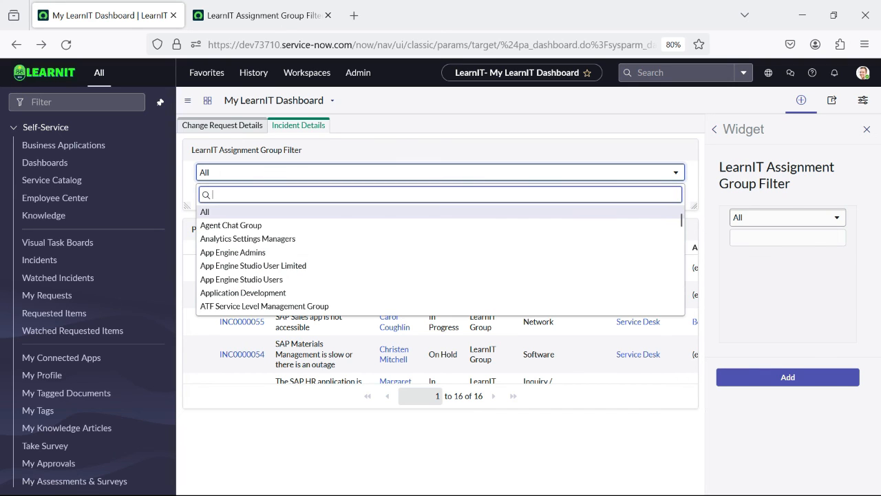
{"action": "left_click", "coordinate": [441, 172]}
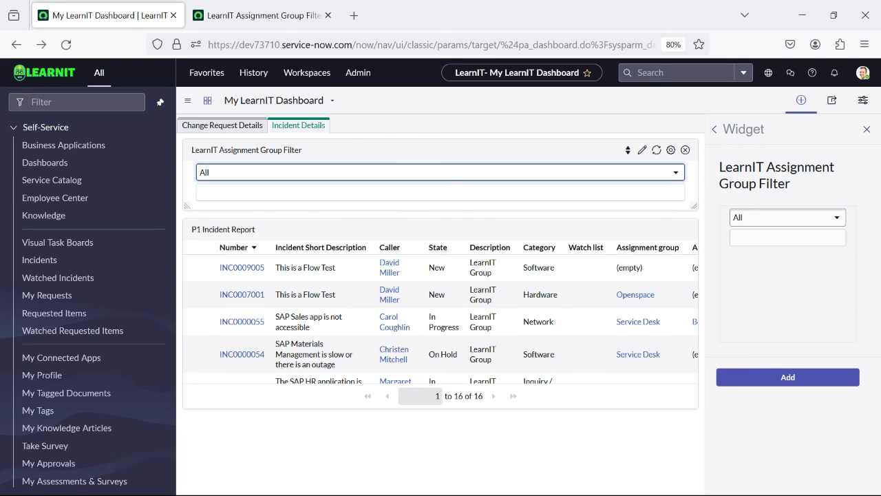
Check the LearnIT Assignment Group Filter widget's "Act as interactive filter" setting and accept the widget settings
{"action": "left_click", "coordinate": [670, 149]}
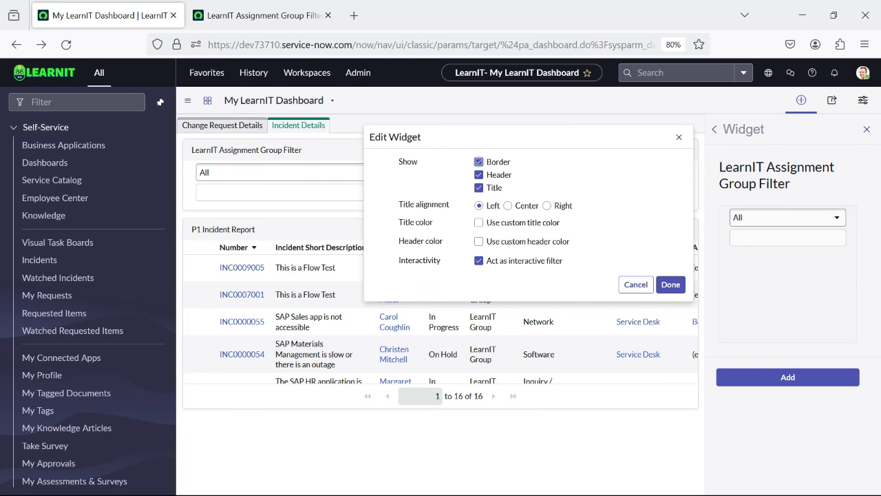
{"action": "left_click", "coordinate": [671, 284]}
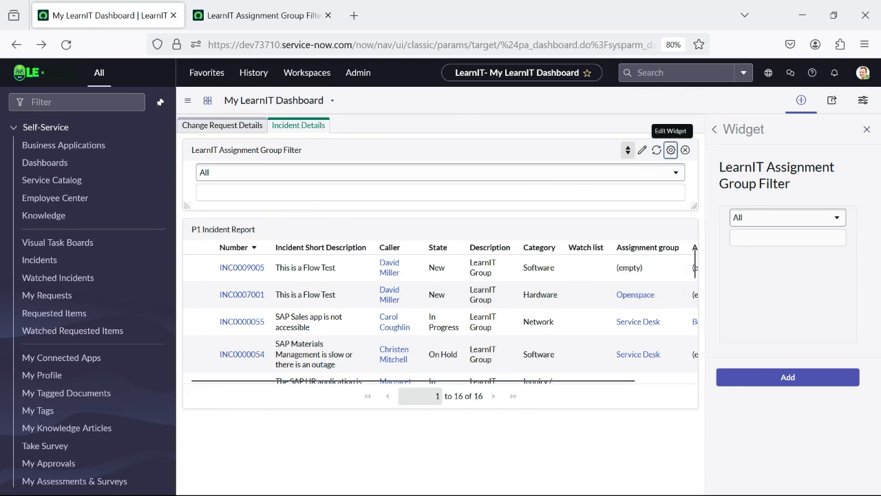
Test the assignment group filter on the P1 Incident Report with Service Desk, and remove that selection
{"action": "left_click", "coordinate": [441, 172]}
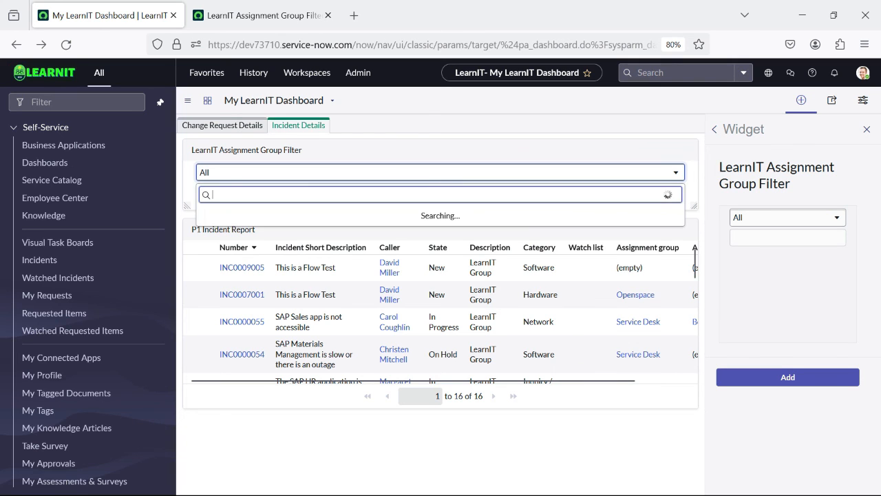
{"action": "type", "text": "serv"}
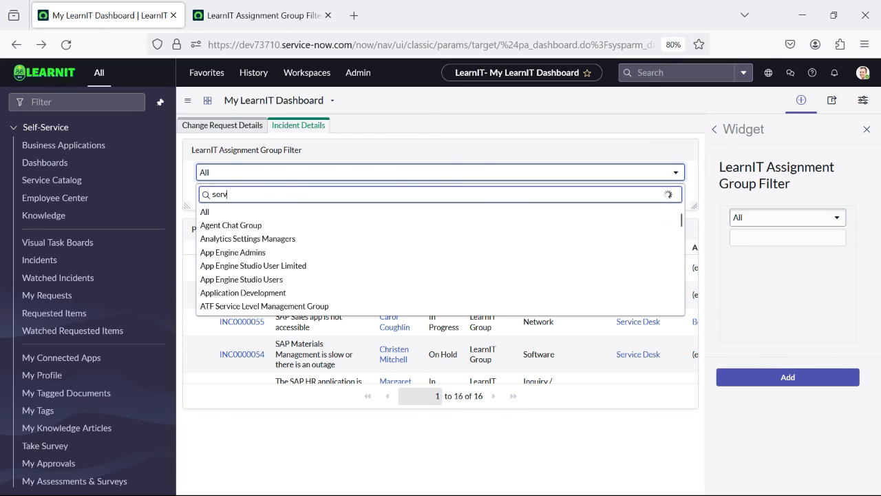
{"action": "type", "text": "ice des"}
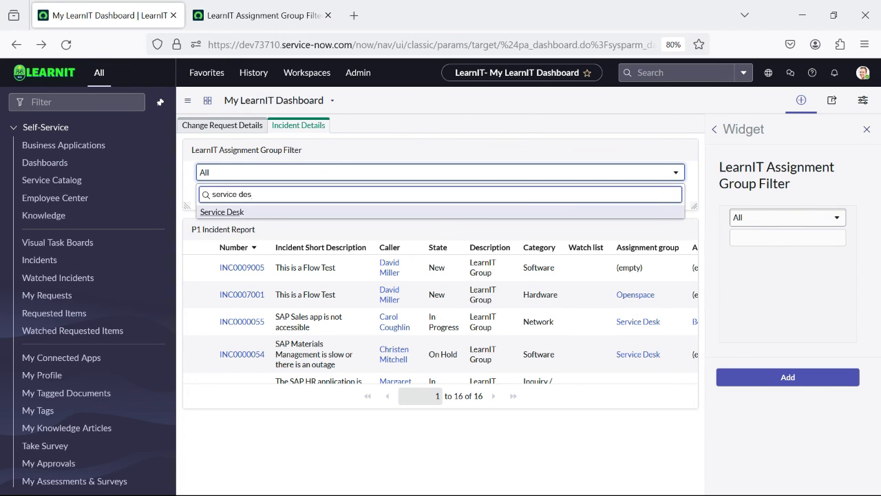
{"action": "key", "text": "Return"}
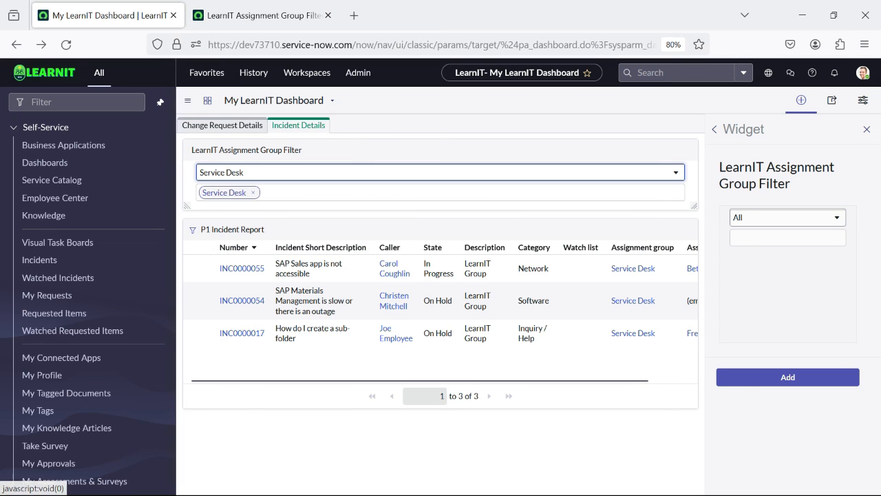
{"action": "left_click", "coordinate": [252, 192]}
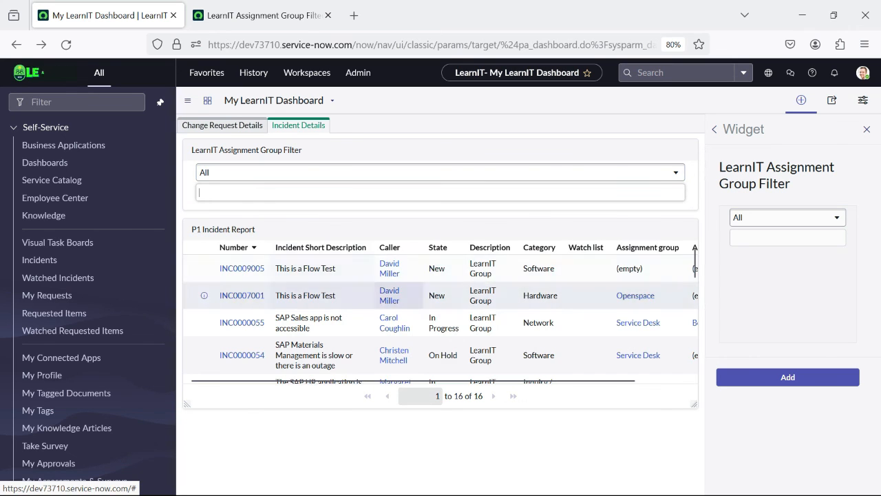
Test the assignment group filter on the P1 Incident Report with the Network group, and clear the selection
{"action": "scroll", "coordinate": [322, 291], "scroll_direction": "down", "scroll_amount": 5}
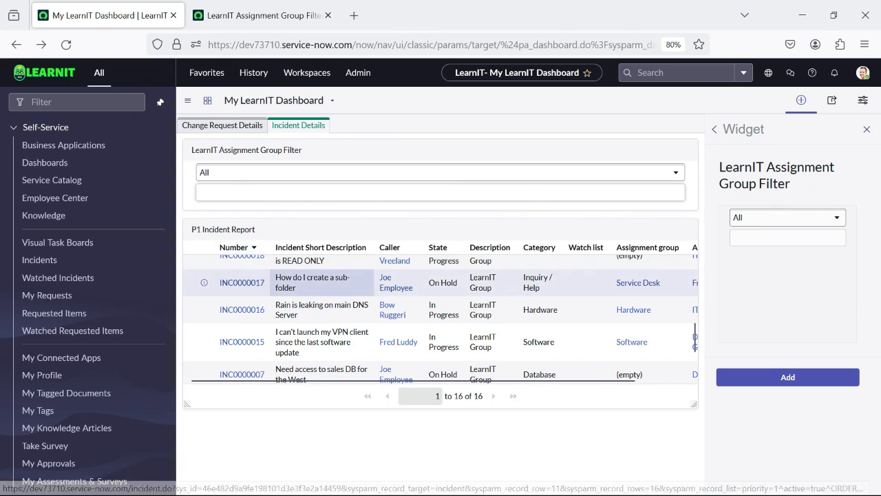
{"action": "scroll", "coordinate": [321, 286], "scroll_direction": "down", "scroll_amount": 2}
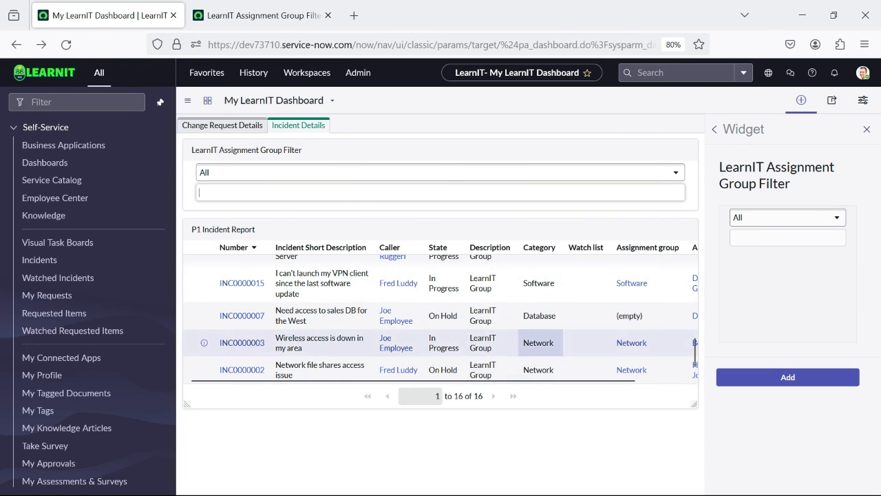
{"action": "left_click", "coordinate": [441, 193]}
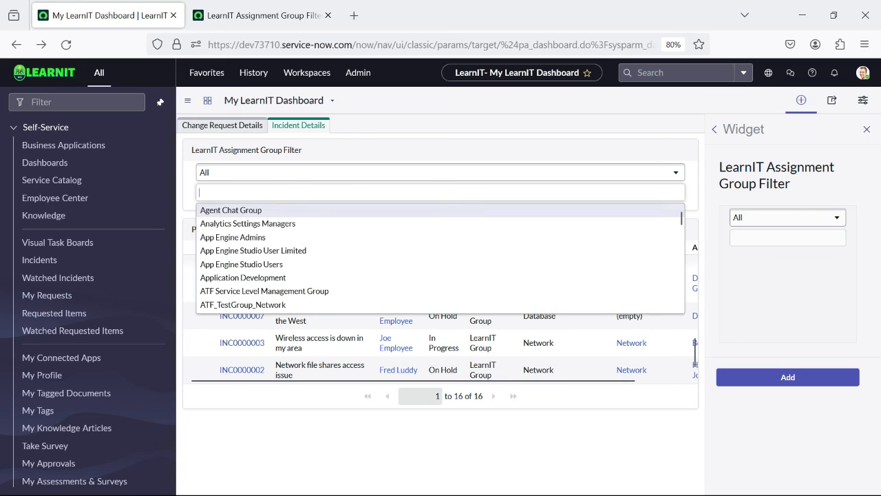
{"action": "type", "text": "network"}
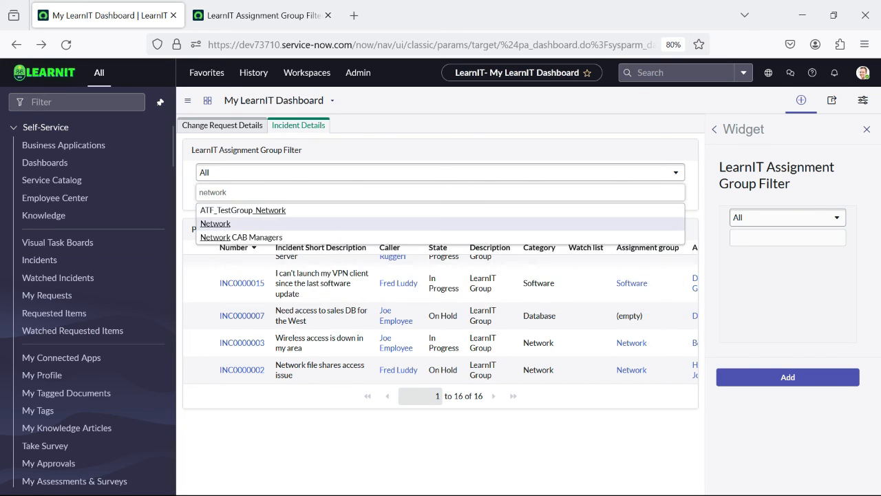
{"action": "key", "text": "Return"}
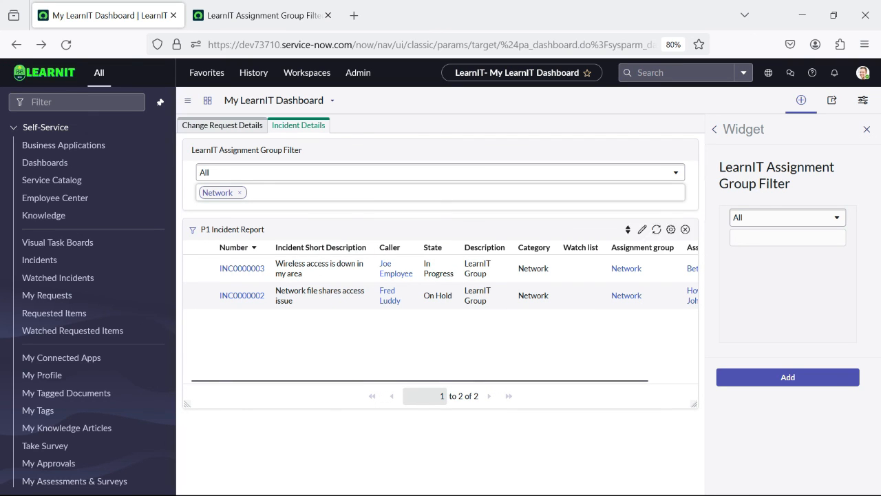
{"action": "key", "text": "BackSpace"}
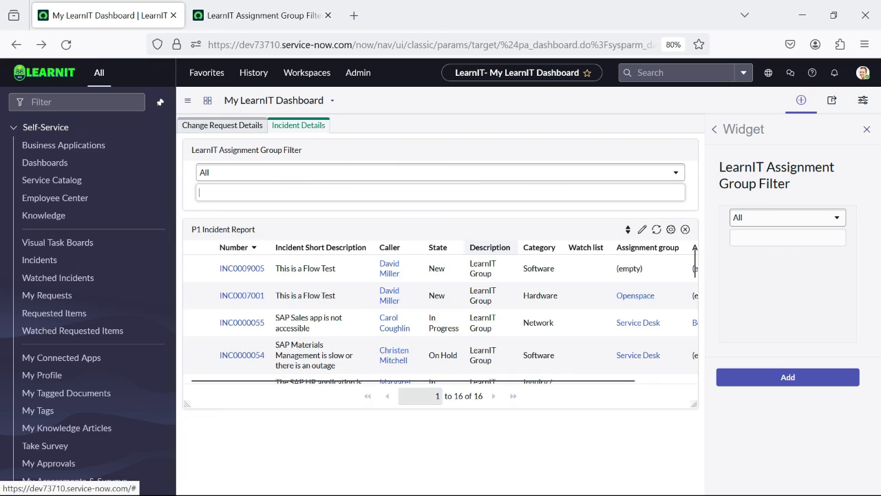